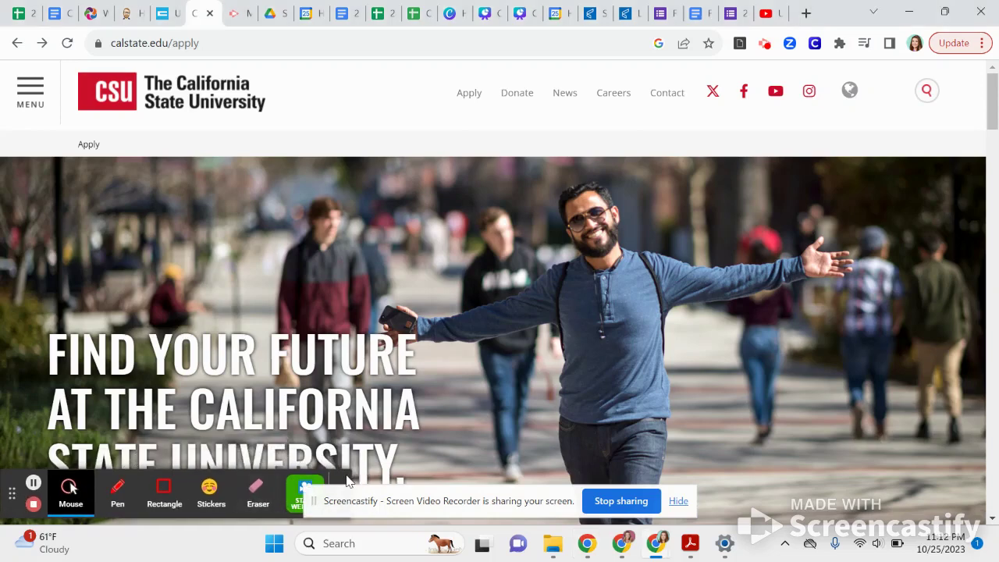
Choose the Fall 2024 term on the Cal State Apply page and start the application.
scroll(369, 477, down, 2)
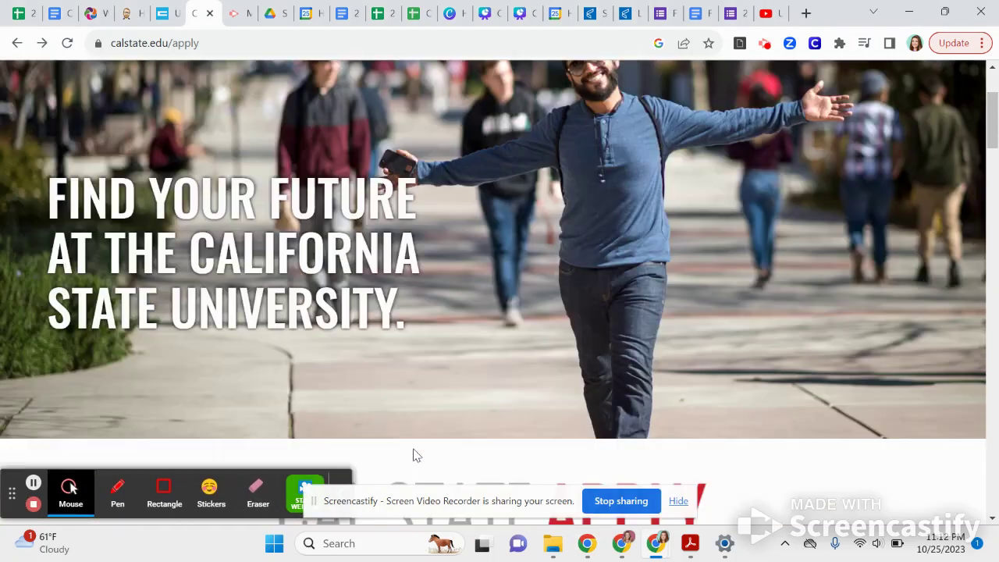
click(676, 505)
click(341, 493)
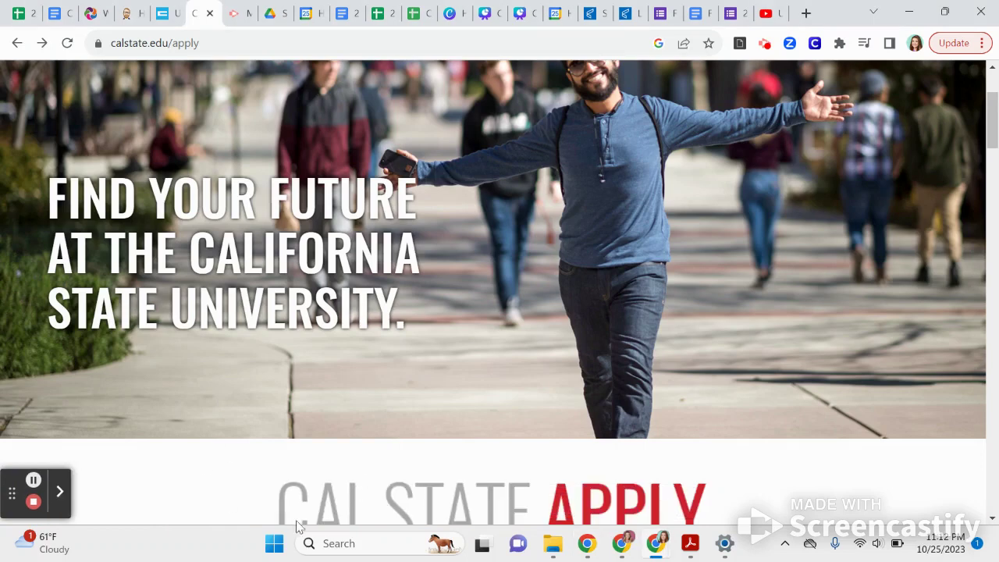
scroll(379, 481, down, 1)
scroll(187, 312, up, 3)
scroll(198, 319, down, 6)
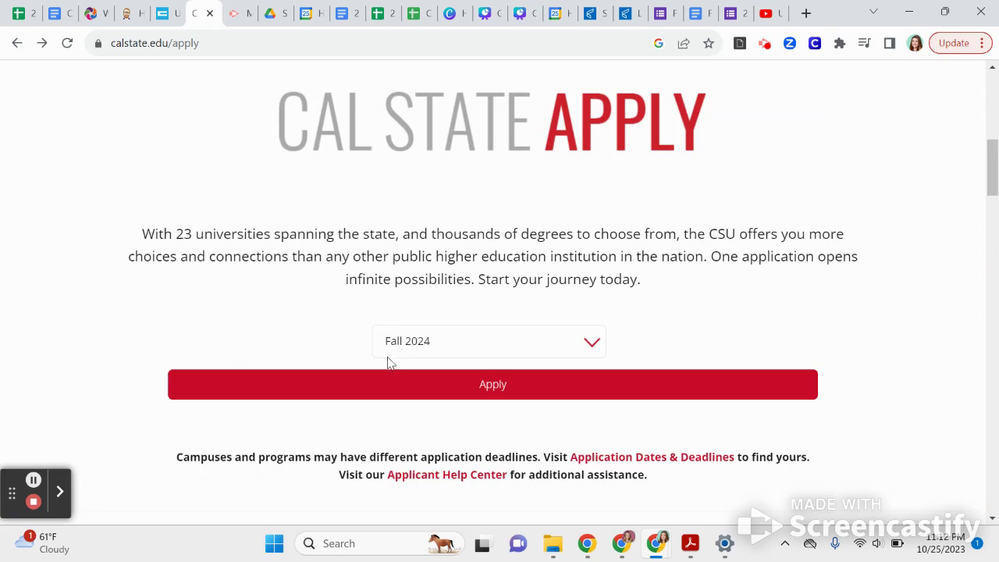
click(399, 352)
click(415, 382)
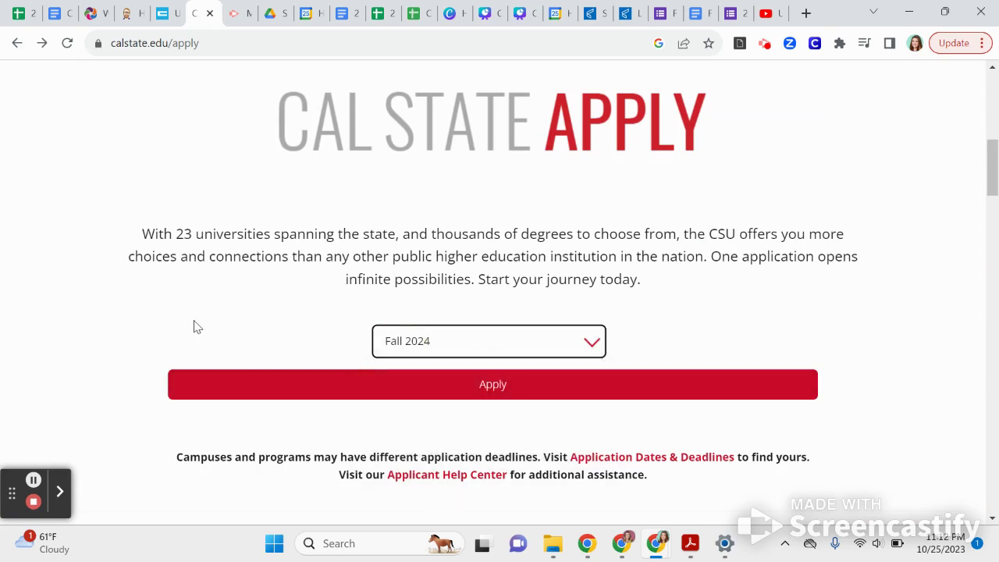
click(320, 384)
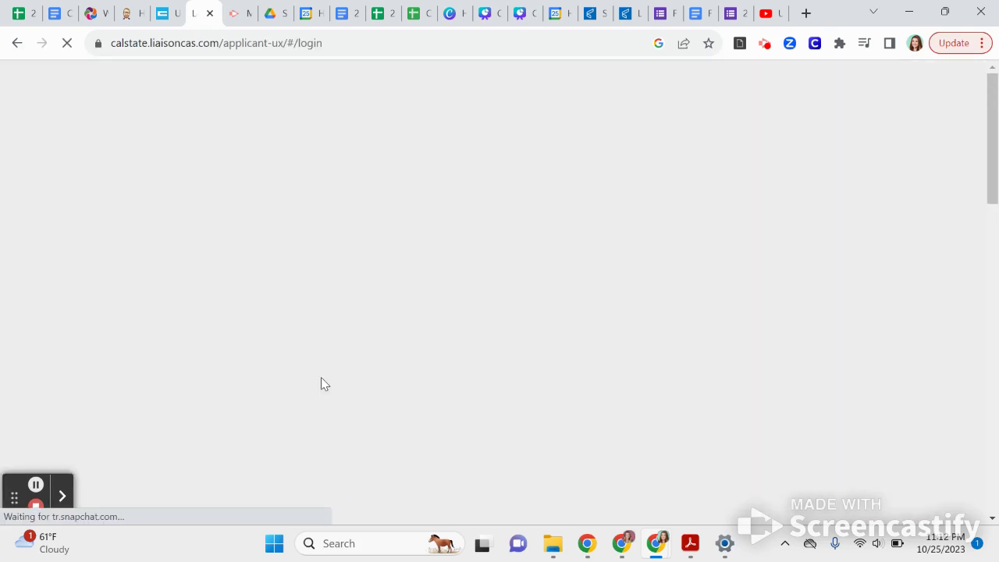
Sign in with the prefilled username and password and review the application sections on the My Application dashboard.
scroll(322, 383, down, 1)
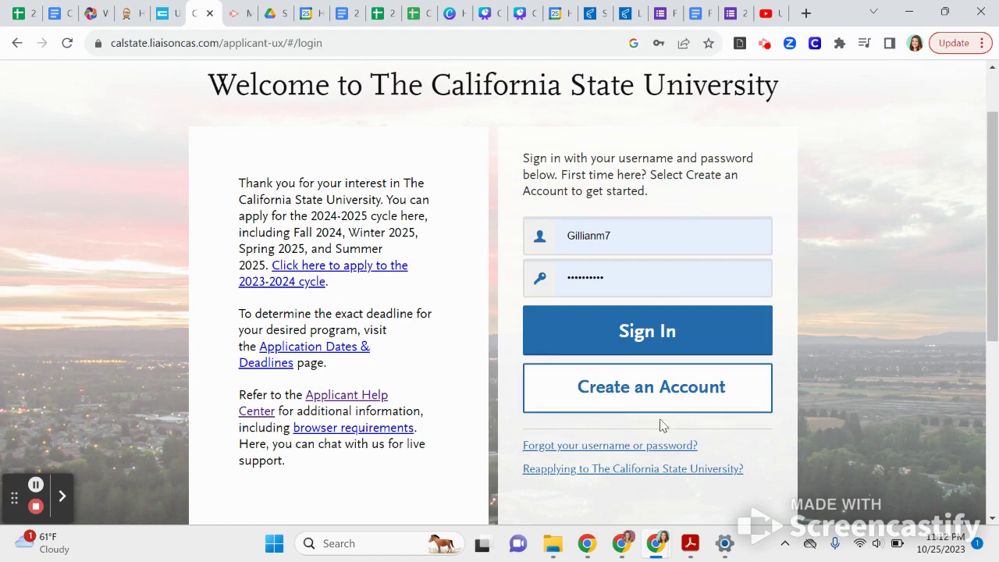
click(611, 333)
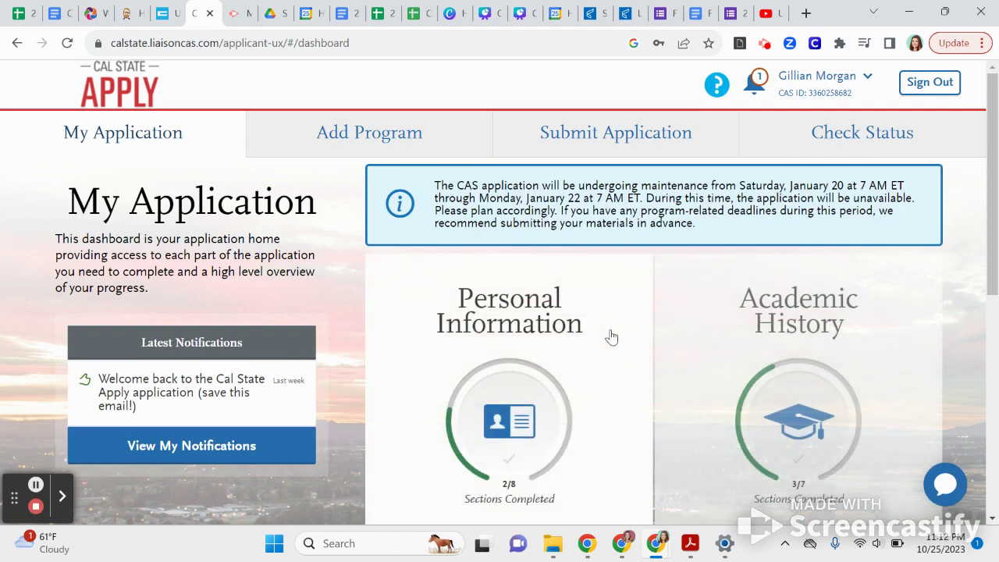
scroll(621, 359, down, 2)
scroll(623, 359, up, 2)
scroll(622, 359, down, 2)
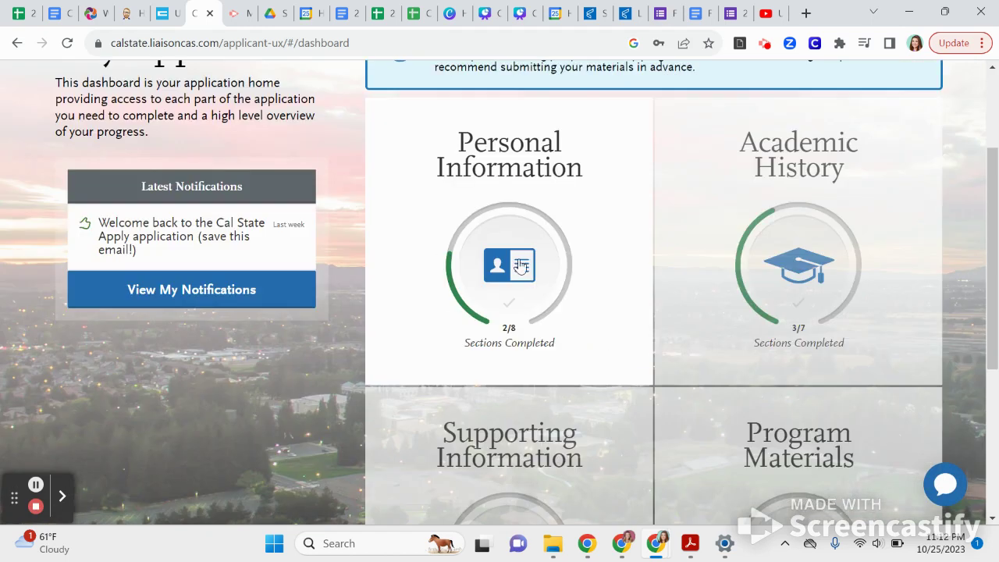
scroll(708, 292, down, 2)
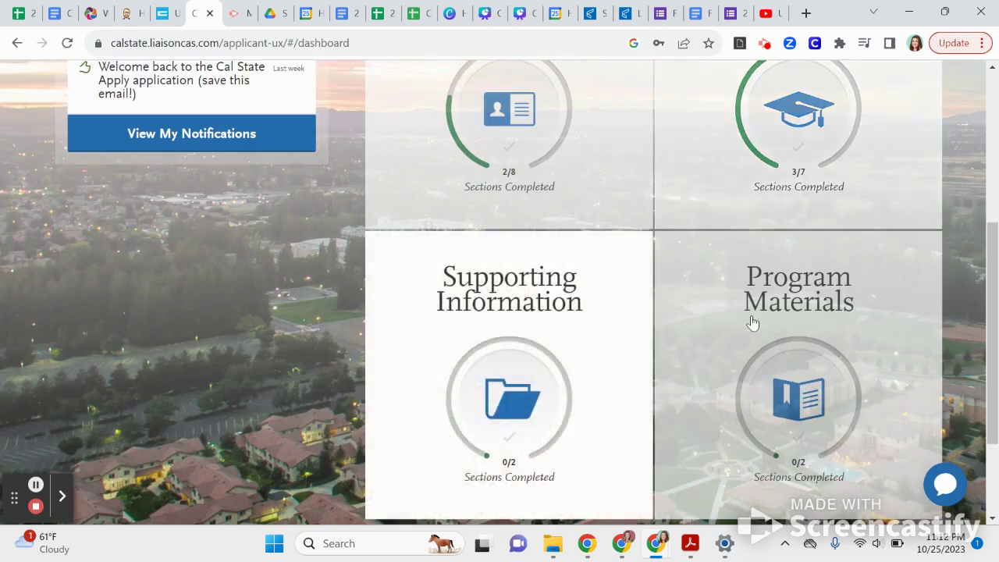
scroll(680, 395, up, 3)
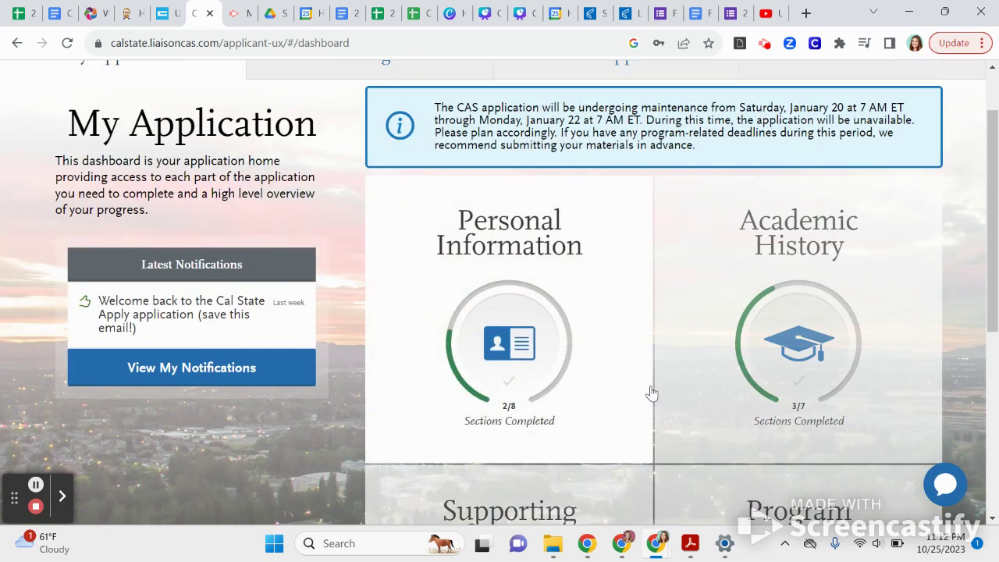
scroll(651, 393, up, 2)
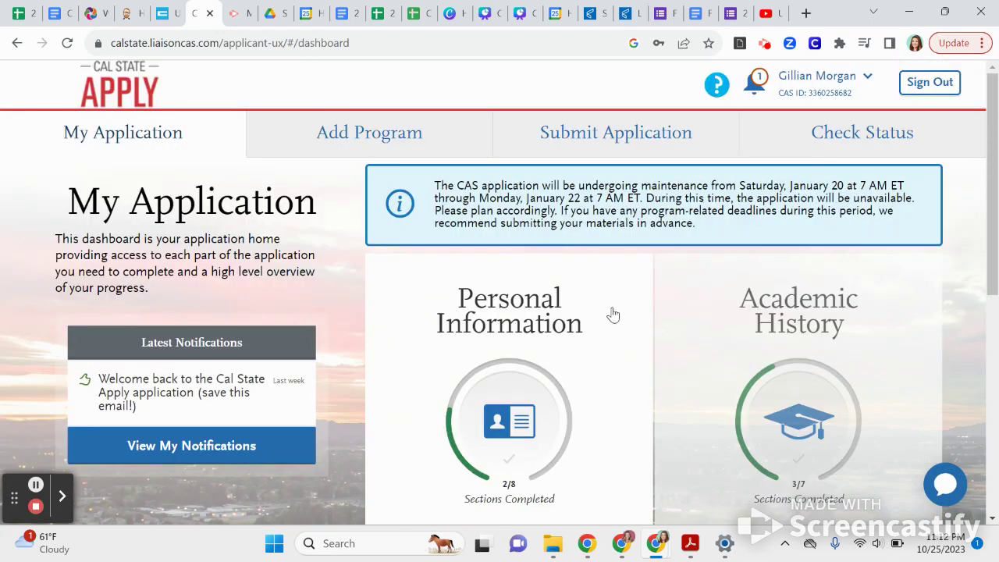
Go to Add Program and search the available programs for San Diego.
click(297, 153)
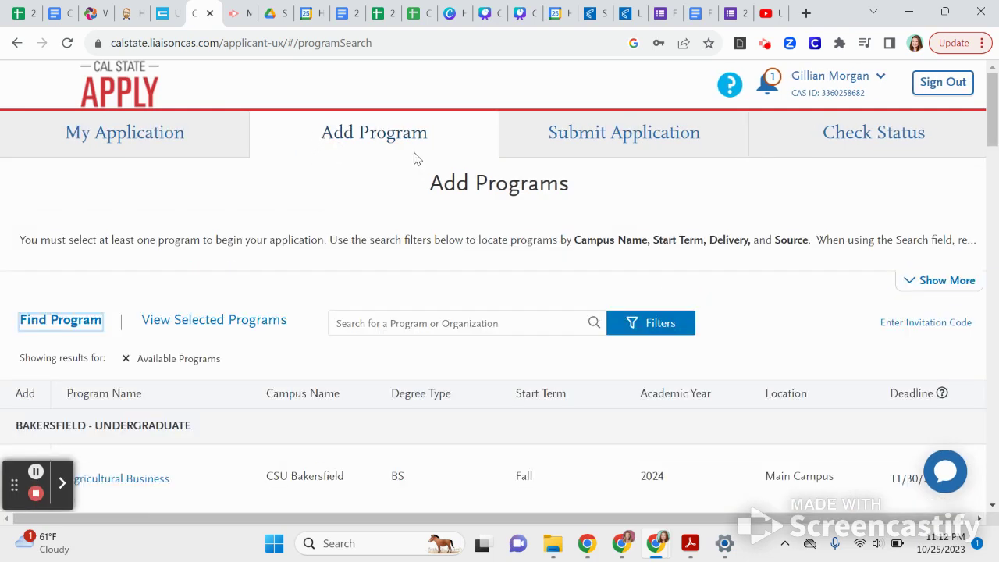
scroll(416, 160, down, 2)
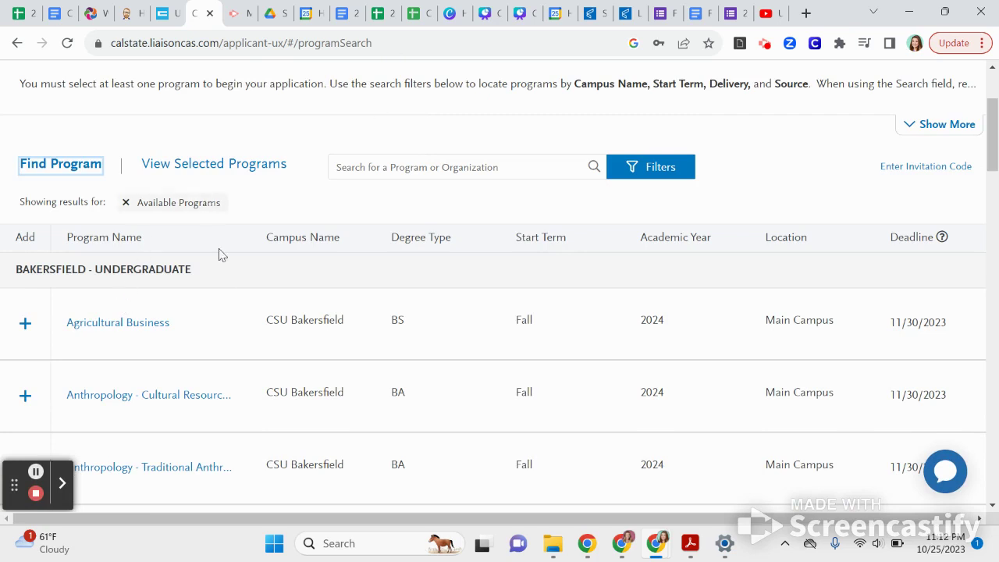
scroll(165, 388, down, 1)
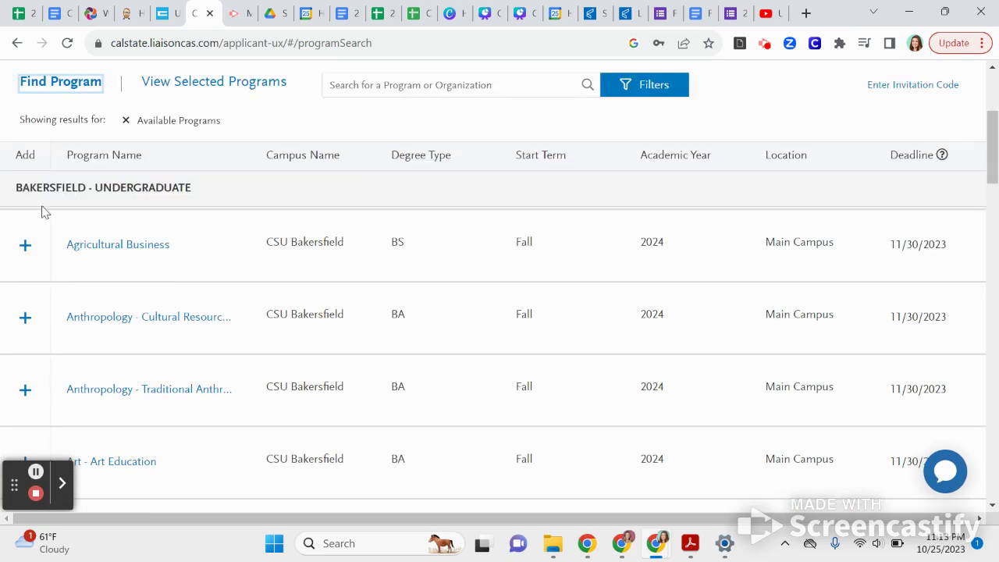
click(409, 82)
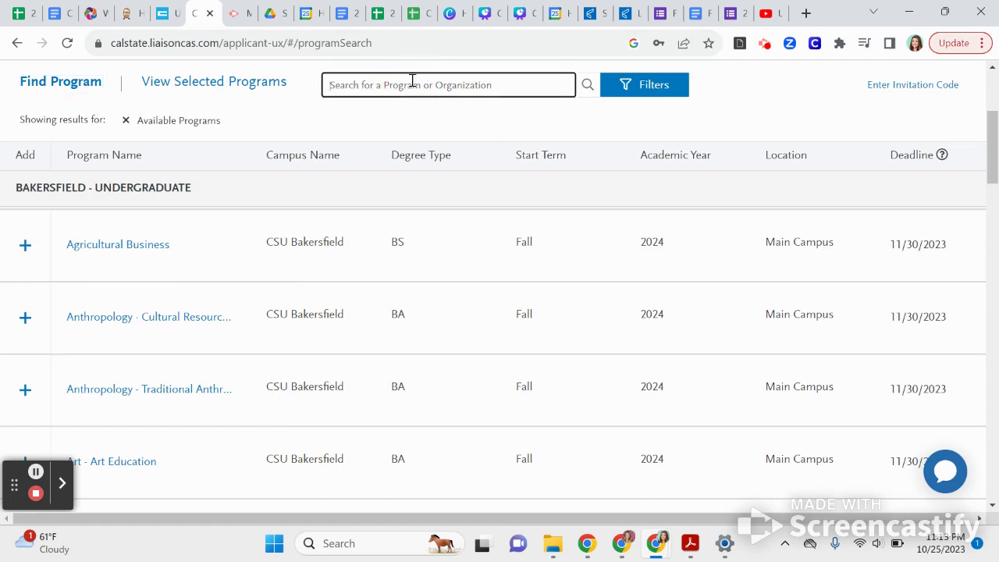
text(San Dieg)
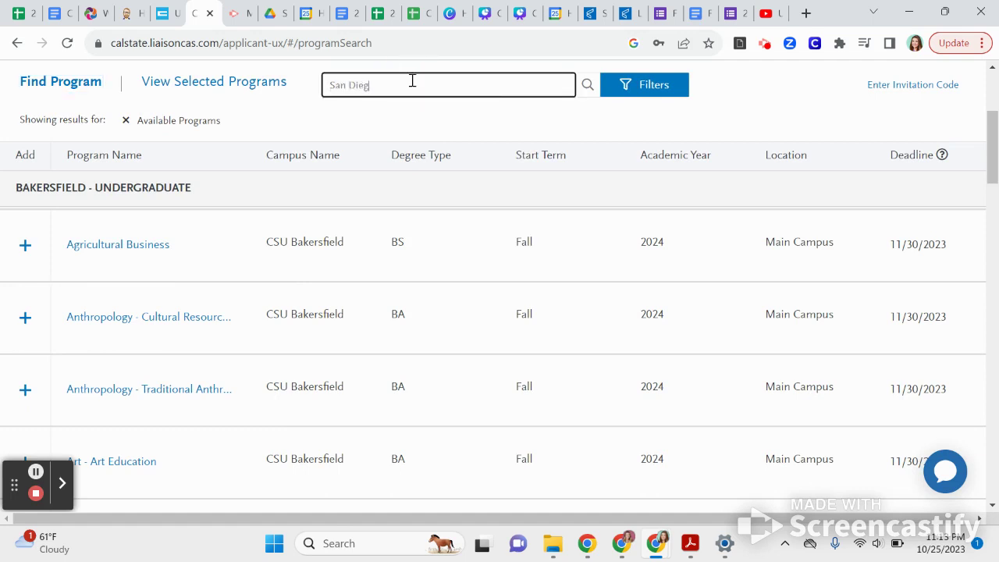
key(Return)
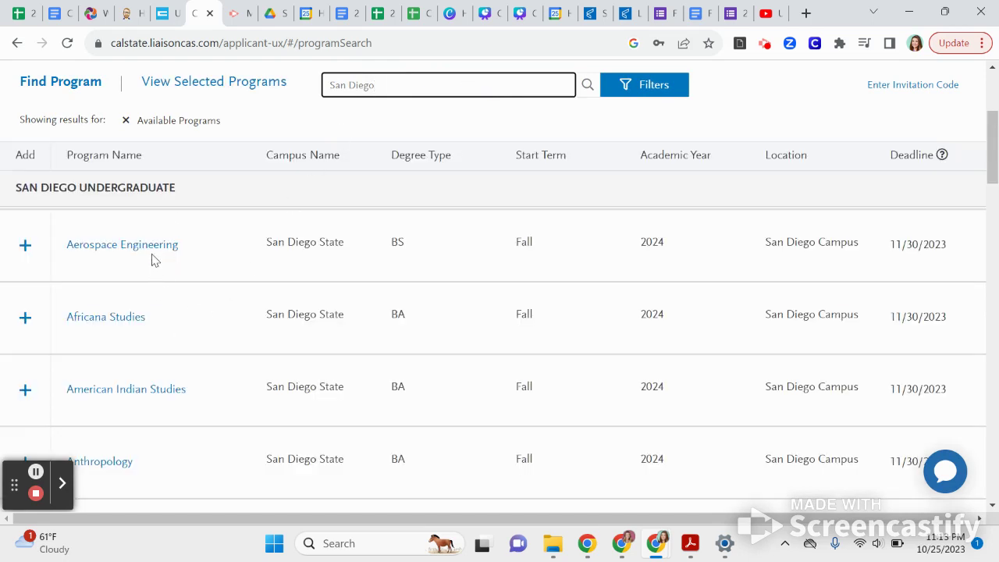
Add the Biology BA at San Diego State for Fall 2024 and accept it as the replacement for the selected program.
scroll(154, 260, down, 2)
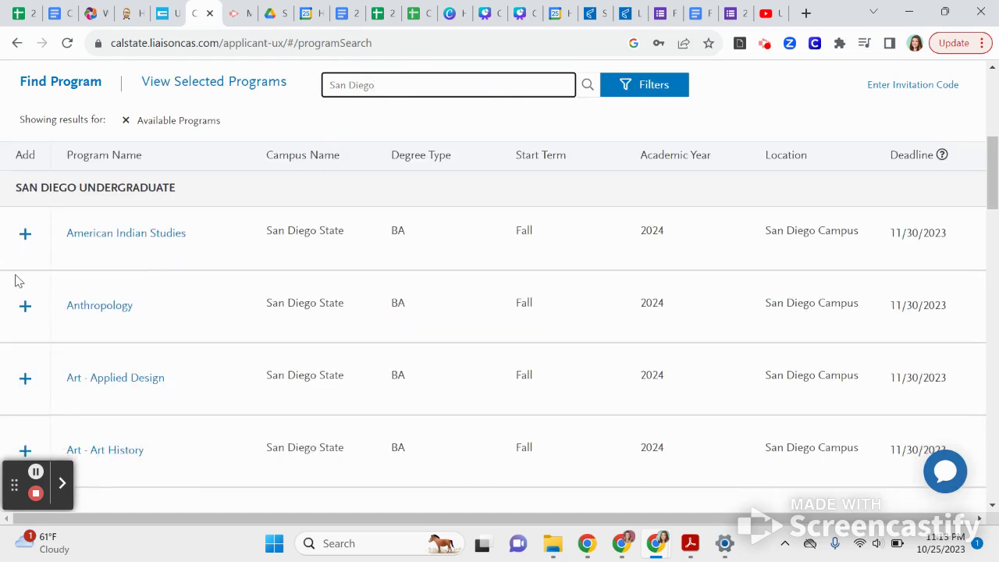
scroll(71, 270, down, 7)
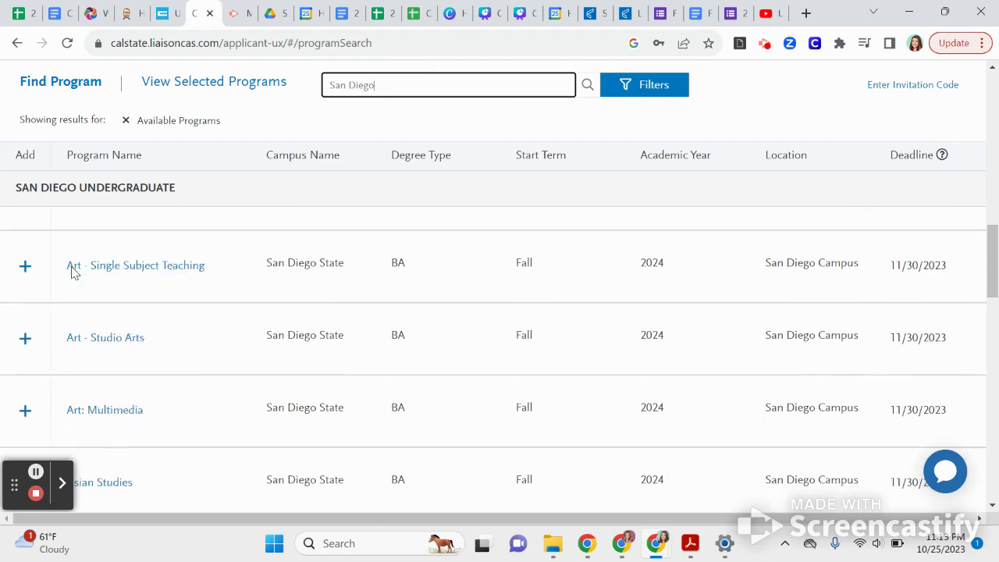
scroll(71, 270, down, 6)
click(23, 375)
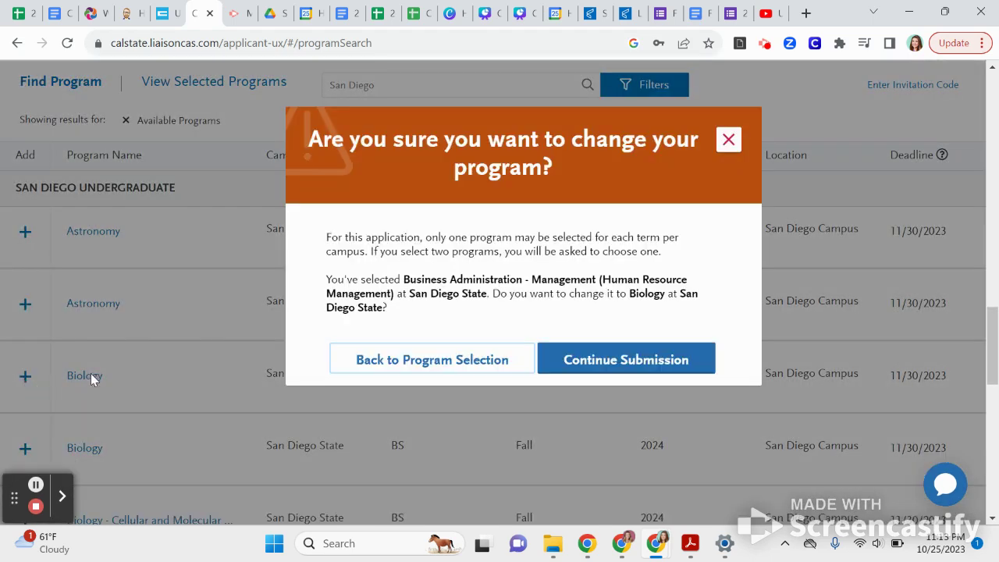
click(652, 360)
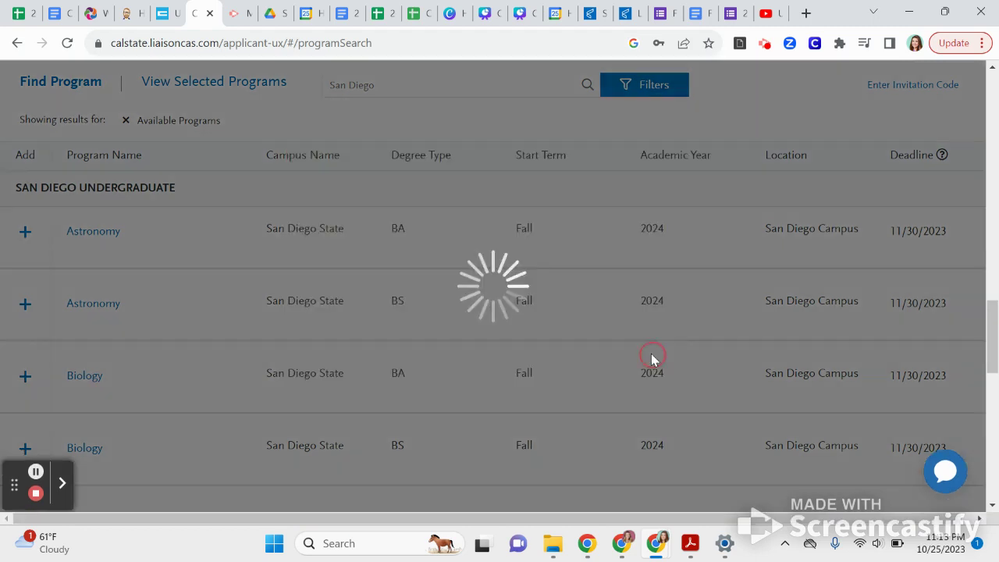
Browse the remaining San Diego State undergraduate programs in the search results.
scroll(321, 379, down, 8)
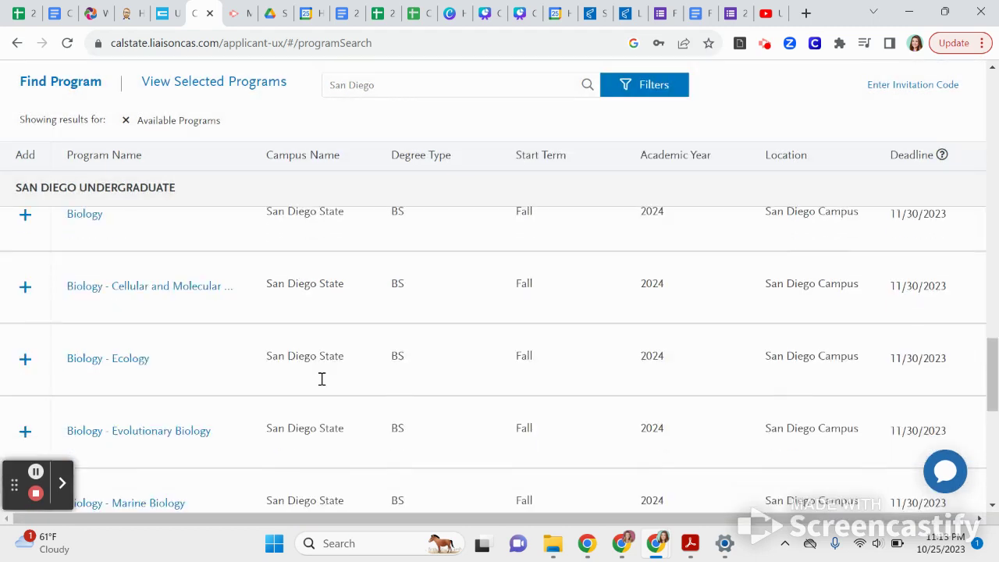
scroll(321, 384, down, 3)
scroll(321, 384, down, 3)
scroll(320, 384, down, 15)
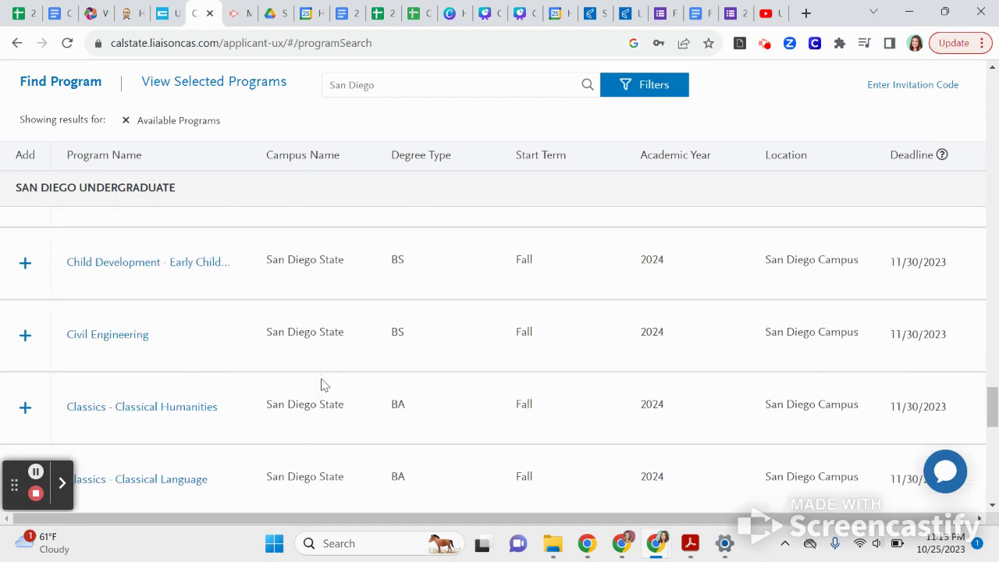
scroll(321, 384, down, 7)
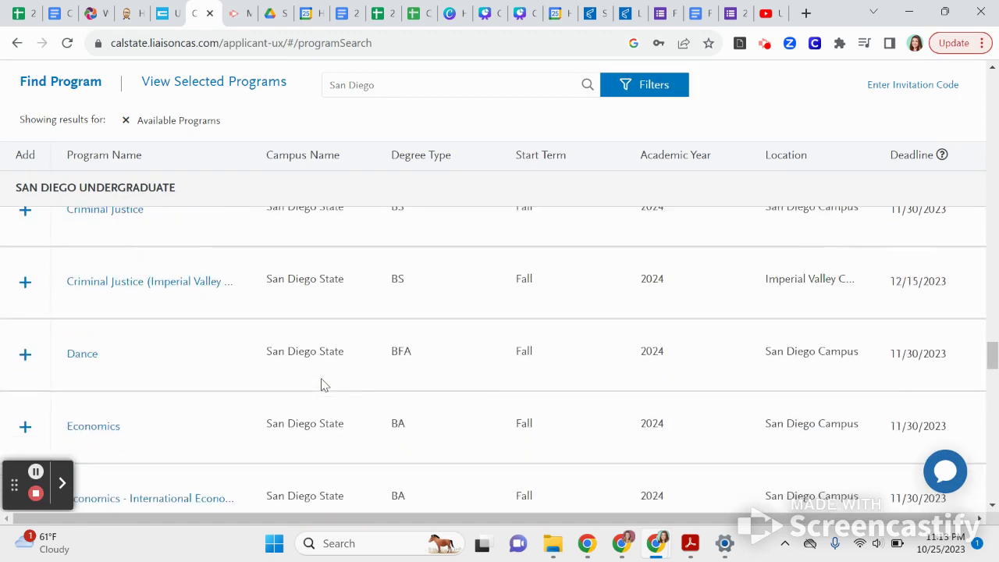
scroll(320, 384, down, 15)
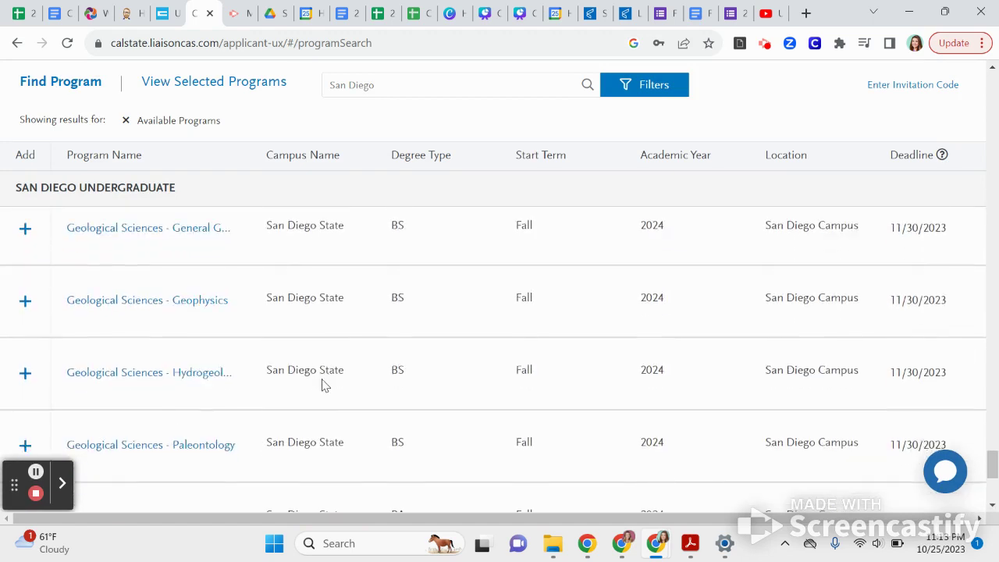
scroll(327, 386, down, 12)
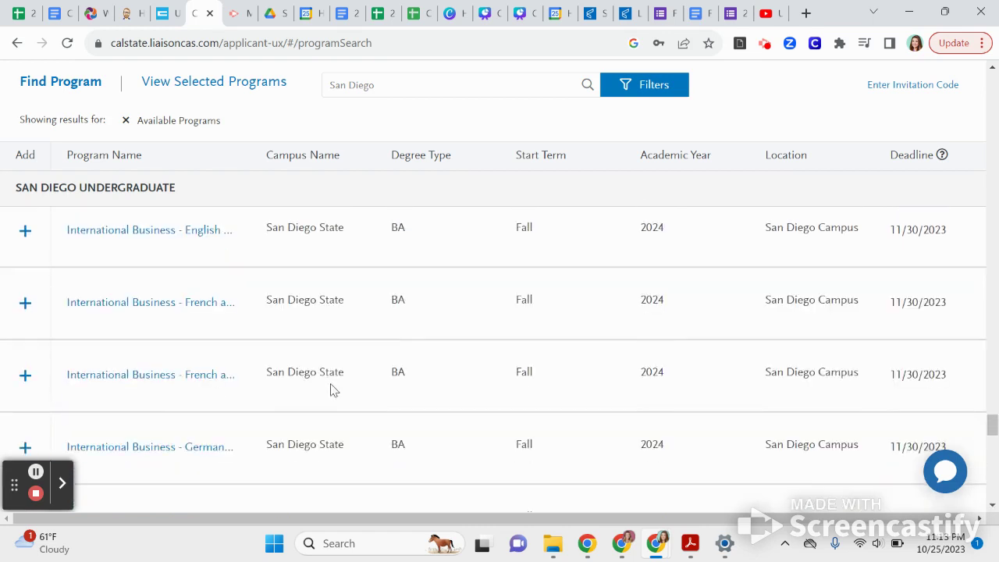
scroll(336, 419, down, 10)
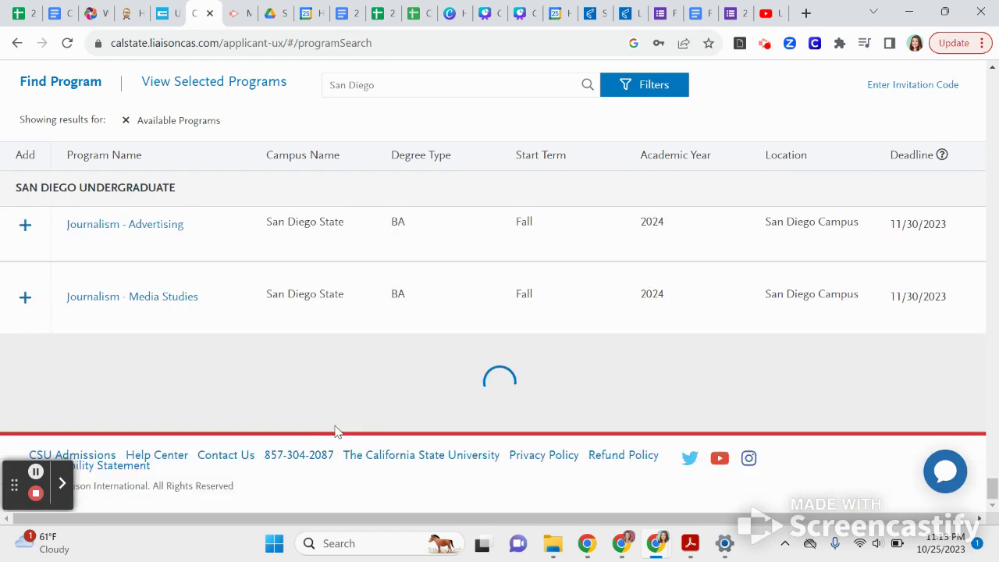
scroll(335, 426, up, 5)
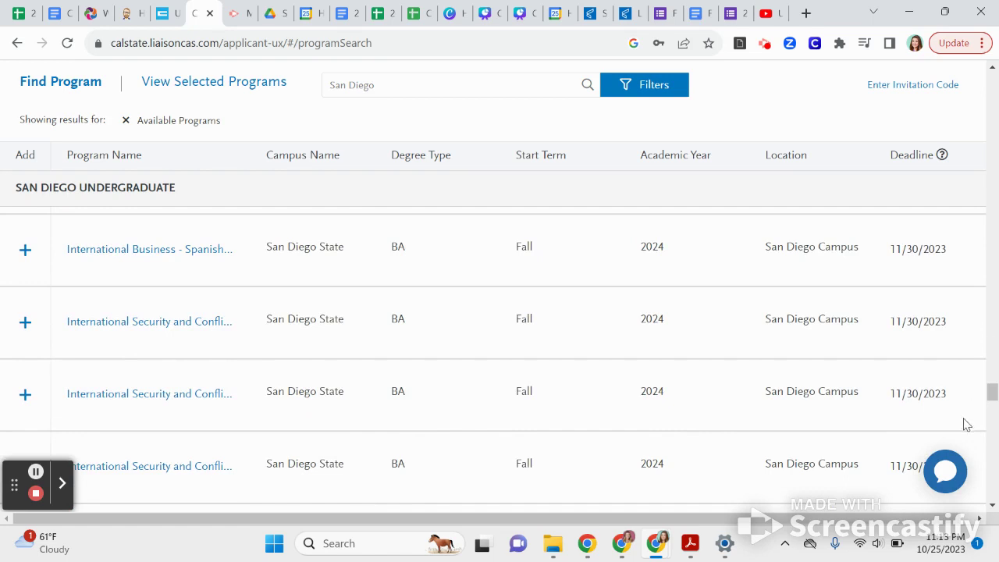
scroll(983, 392, up, 15)
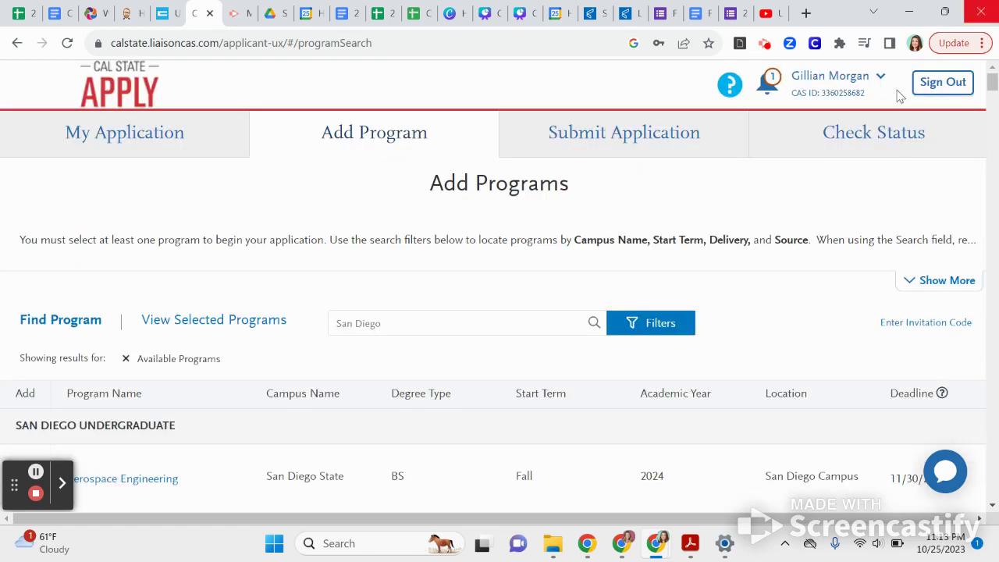
Return to My Application and open the Personal Information section at its Release Statement.
click(134, 138)
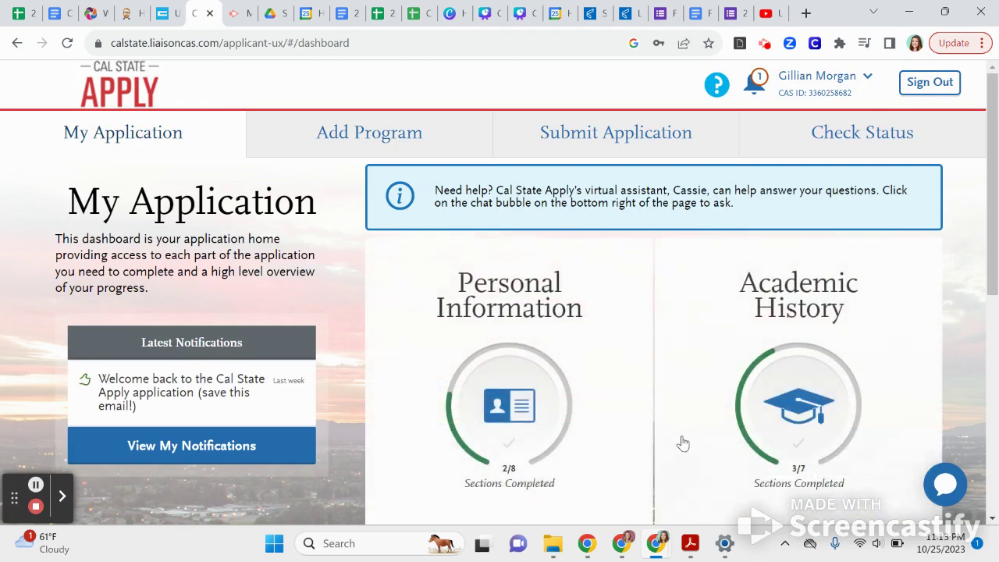
click(543, 406)
click(564, 436)
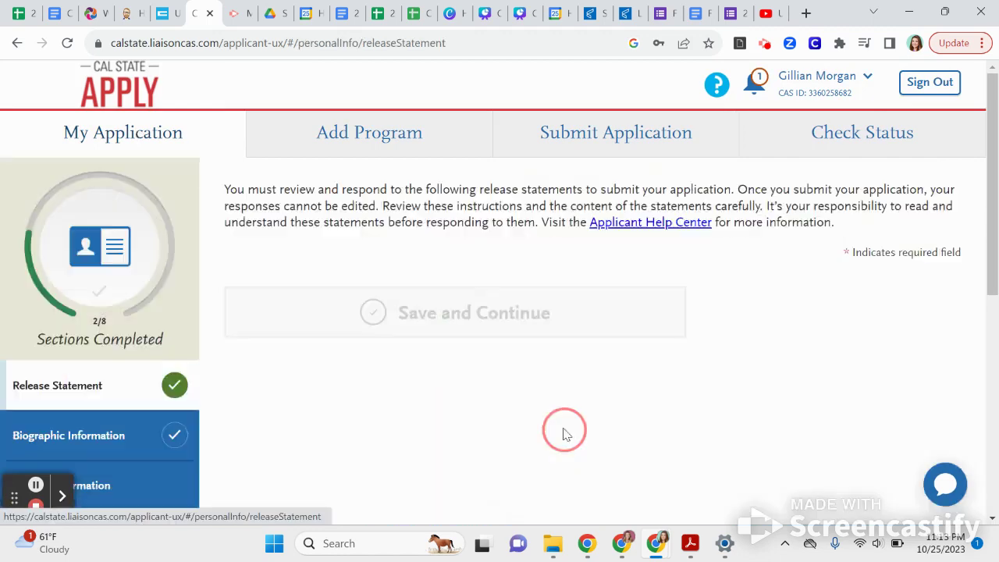
Set the CAASPP release answer to "I completed the CAASPP assessment and do not agree to release my results" and review the contact information release.
scroll(564, 429, down, 3)
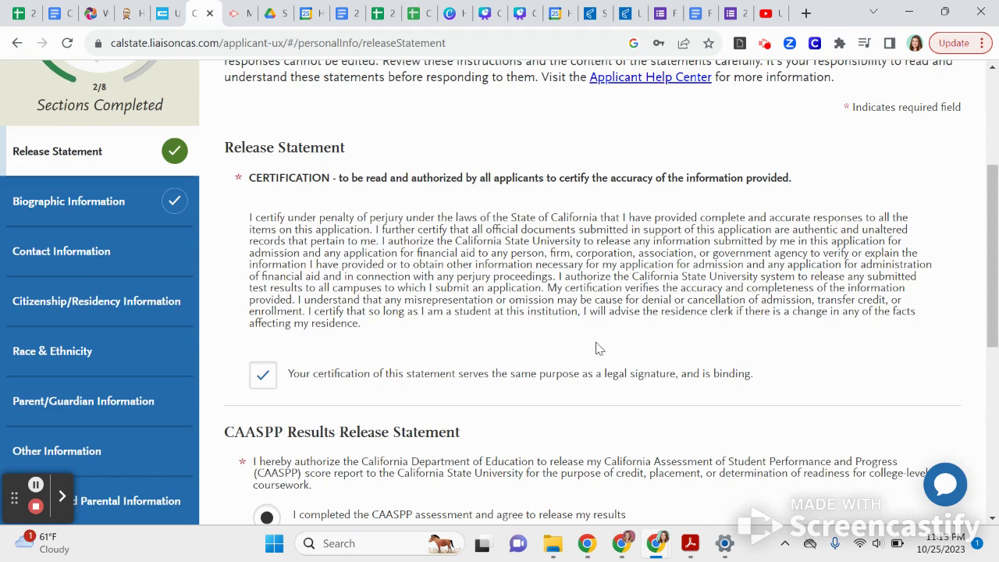
scroll(512, 341, down, 2)
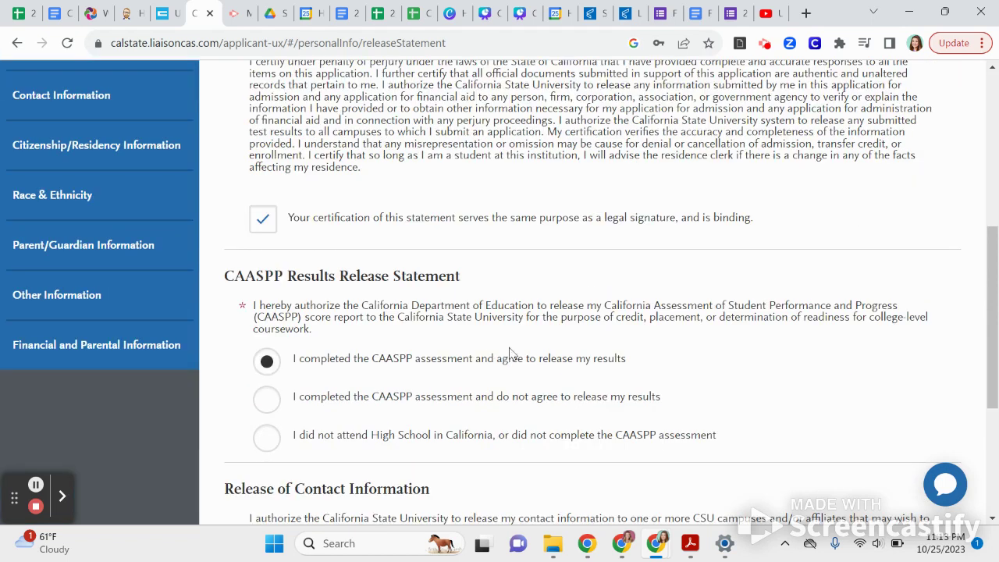
drag(603, 396, 659, 402)
click(728, 404)
scroll(710, 396, down, 2)
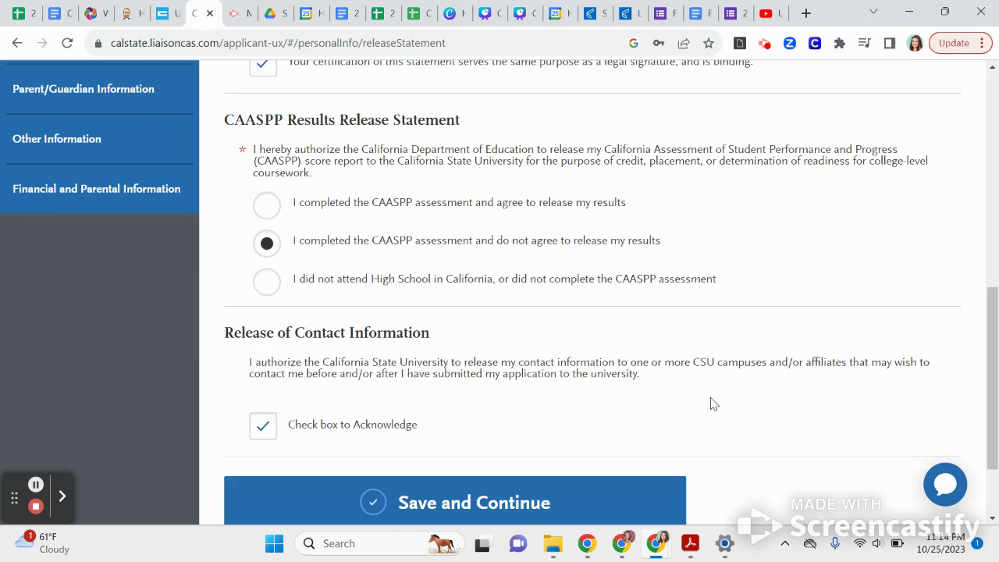
scroll(325, 468, down, 2)
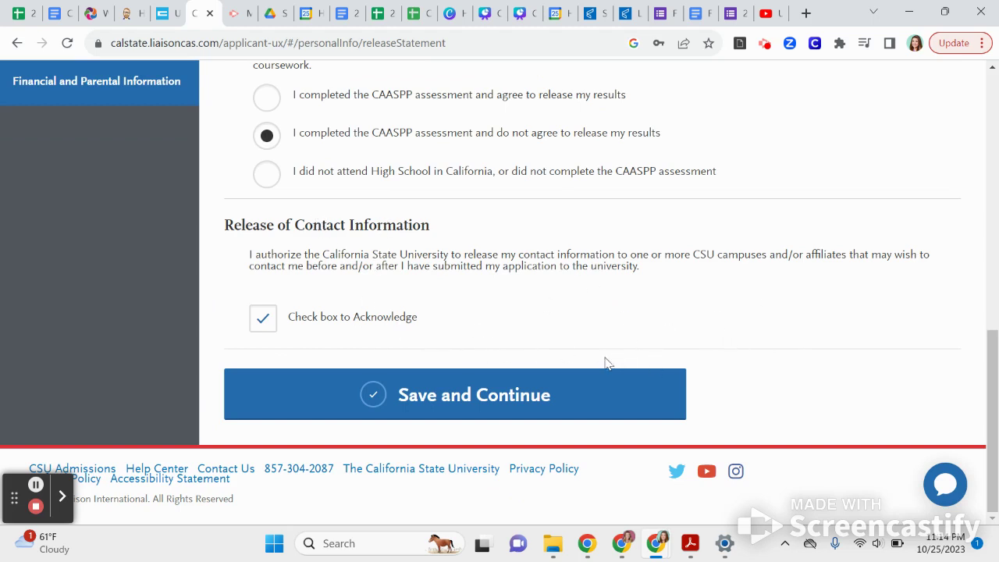
Save the Release Statement, continue to Biographic Information, and review the legal name, former name and preferred name answers.
click(550, 394)
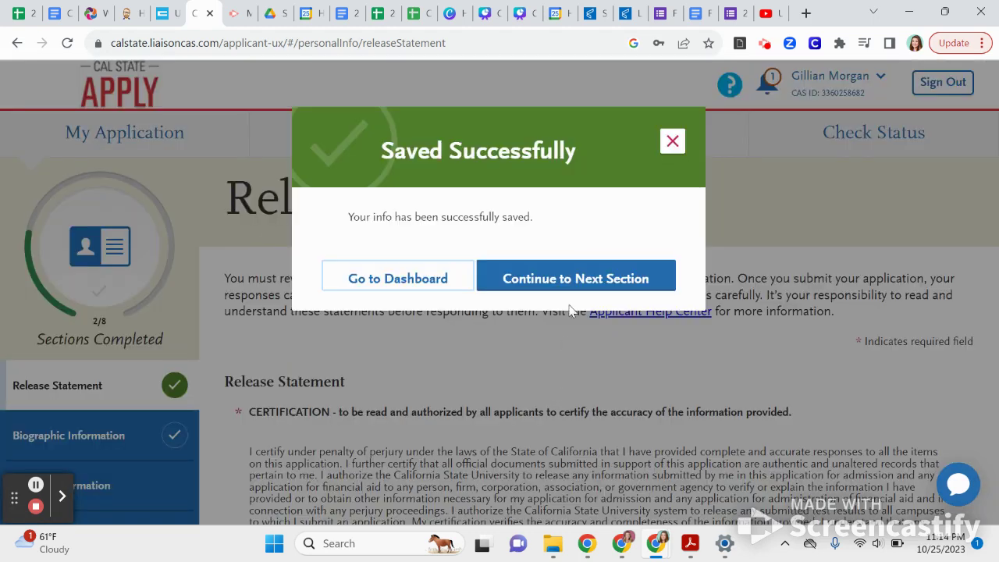
click(565, 279)
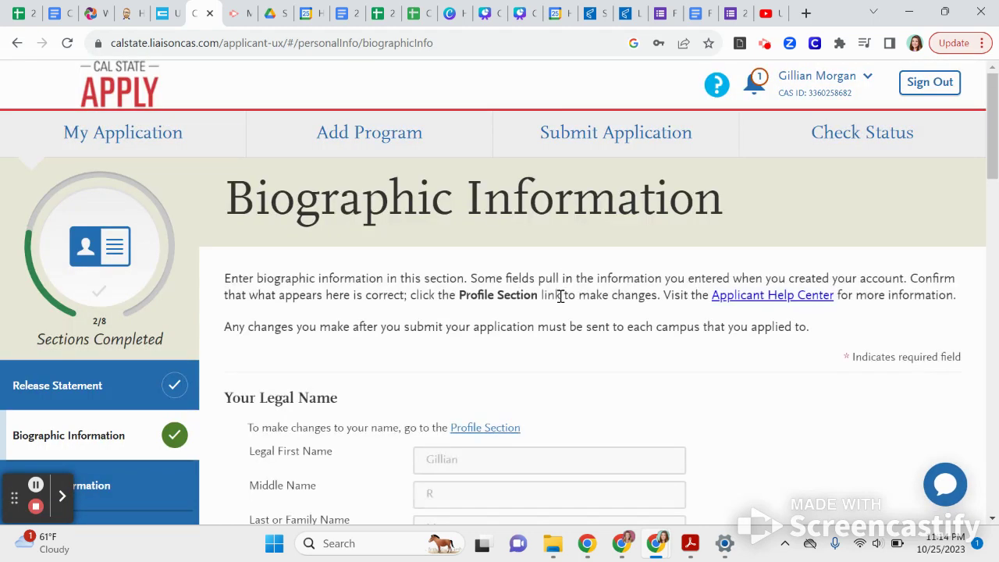
scroll(548, 315, down, 2)
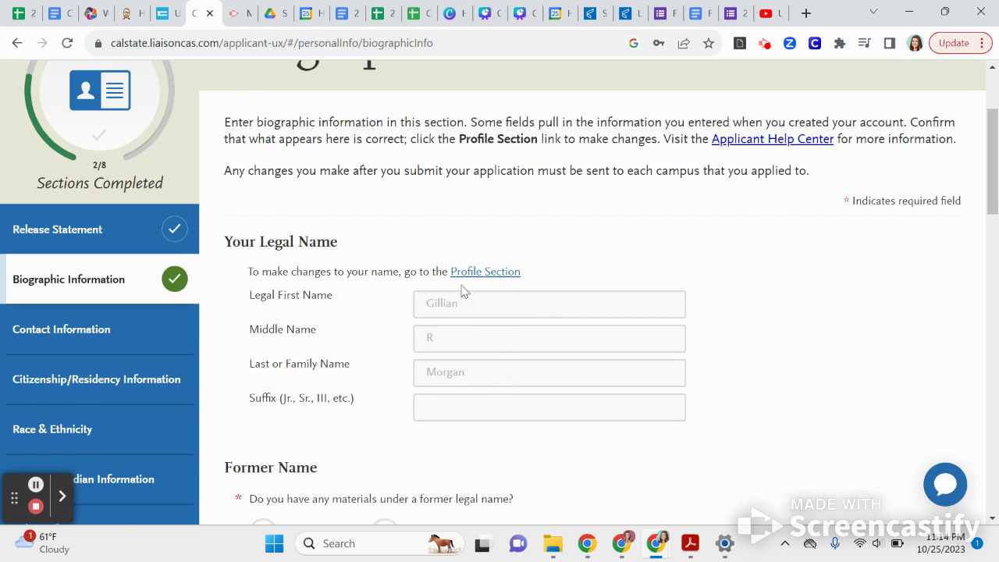
scroll(390, 412, down, 2)
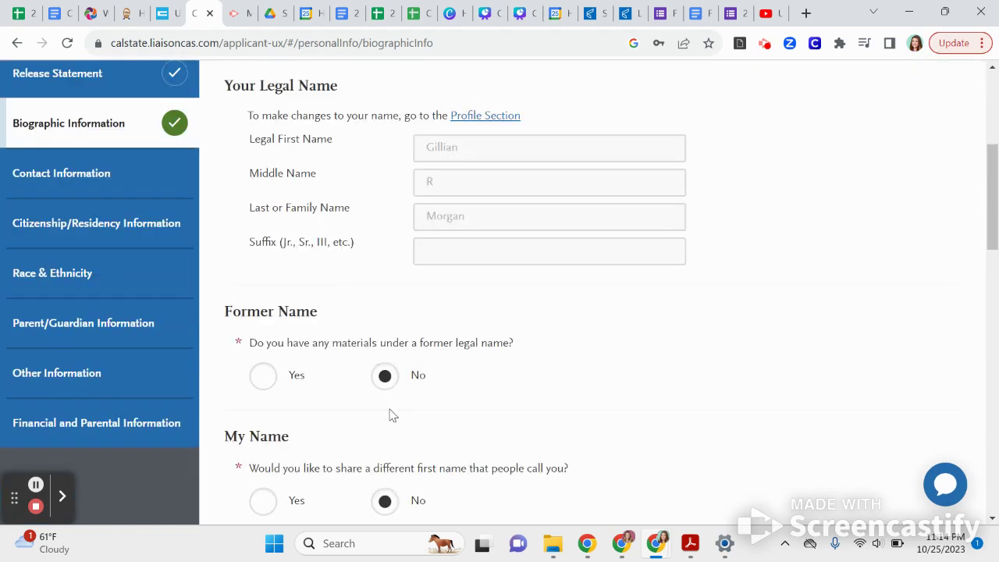
scroll(391, 414, down, 2)
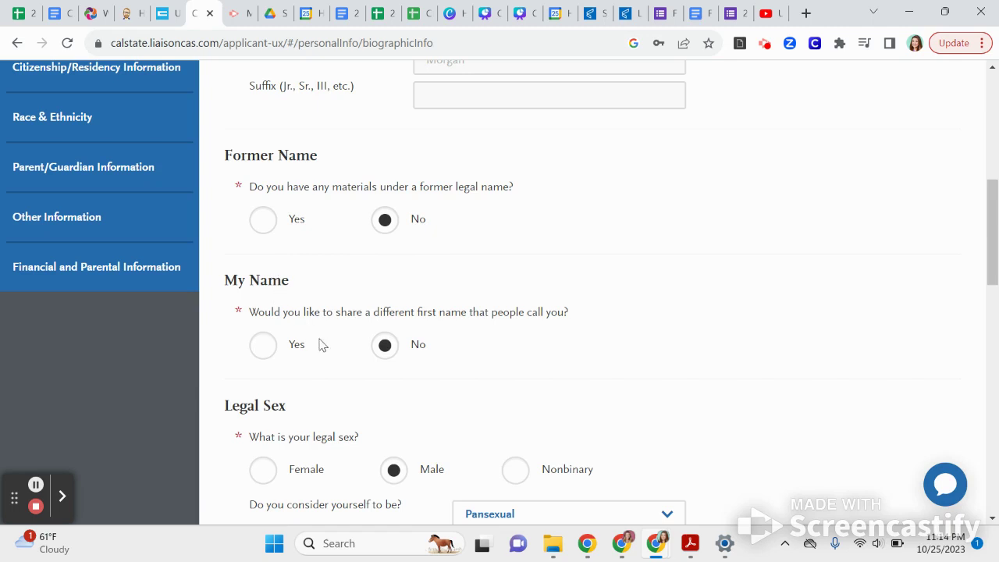
scroll(320, 344, down, 1)
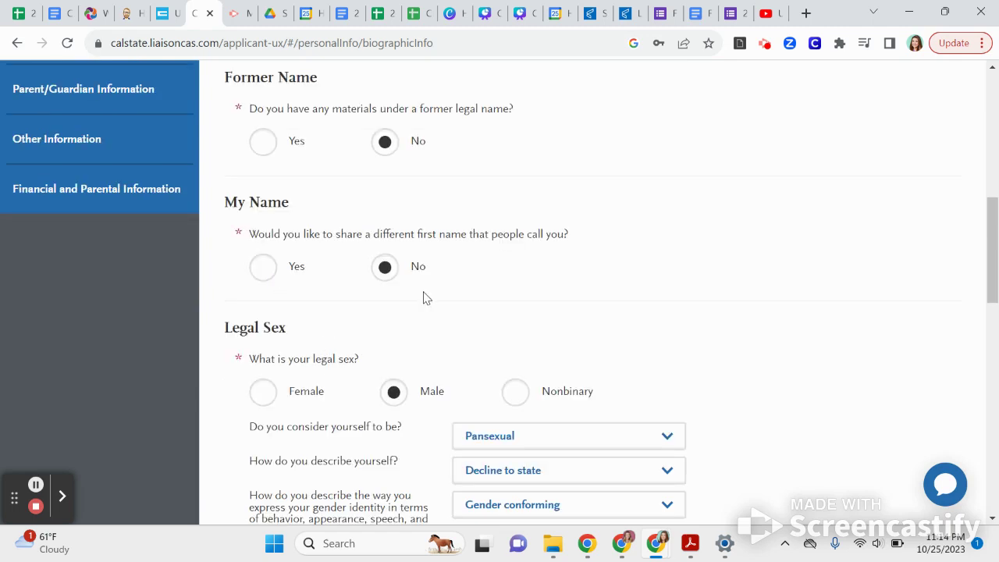
Try the different legal sex options and set the answer to Female.
scroll(442, 326, down, 1)
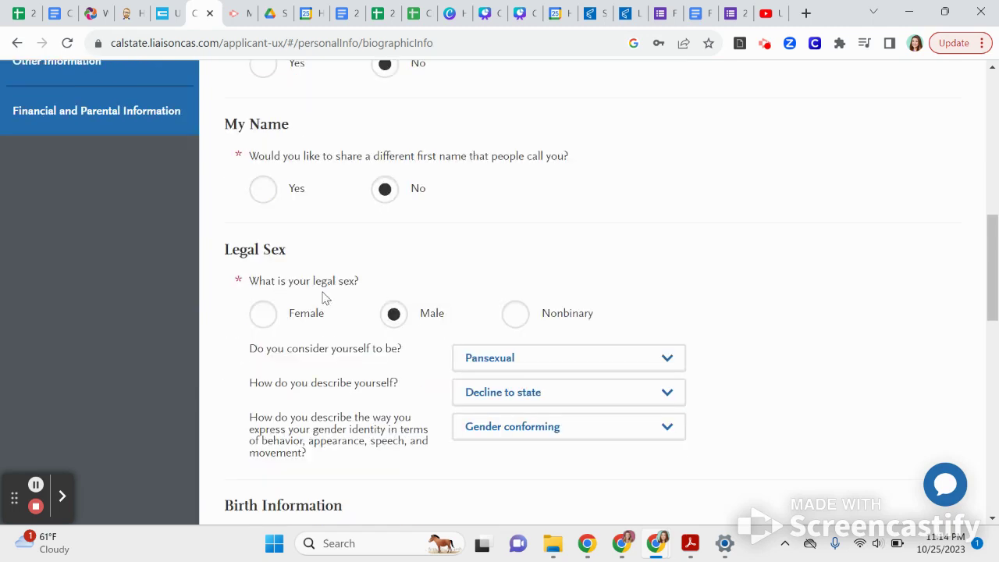
click(264, 320)
click(387, 318)
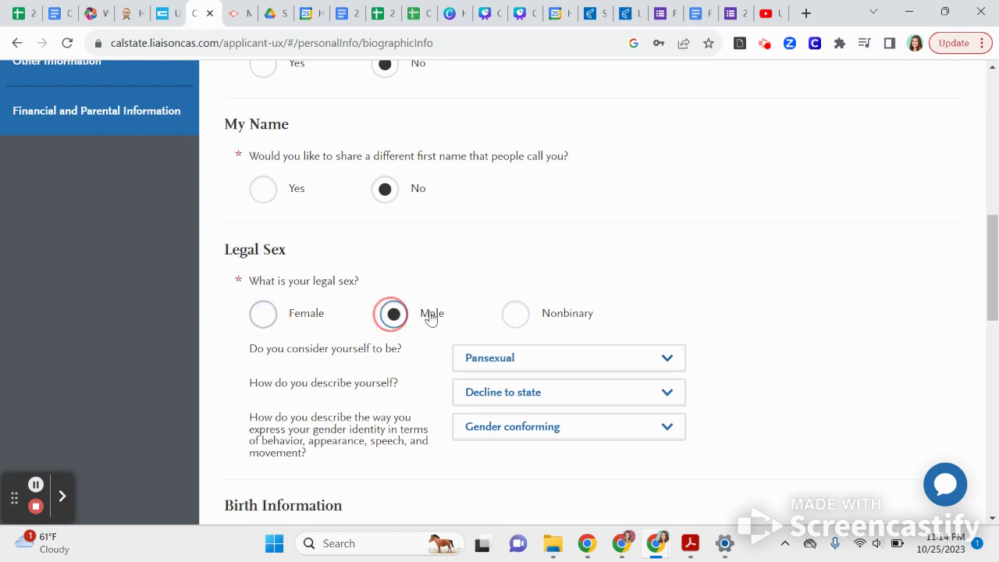
click(519, 322)
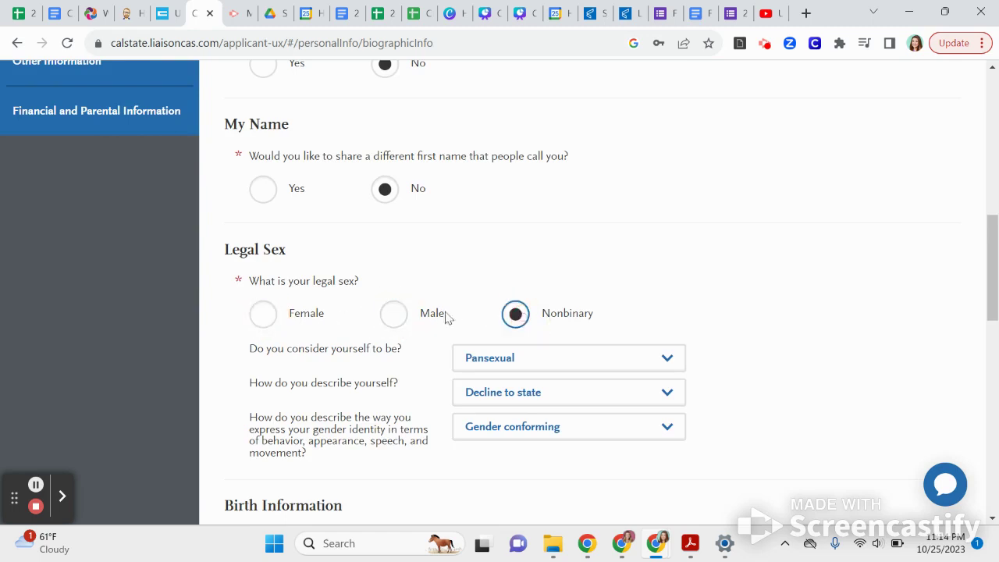
click(265, 327)
Look through the sexual orientation choices and set "How do you describe yourself?" to Woman.
click(473, 360)
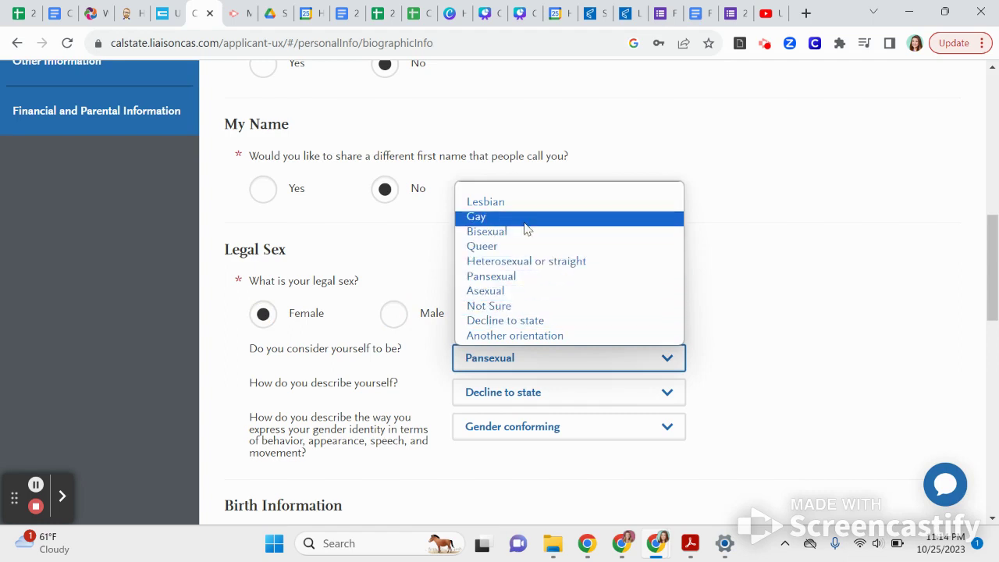
click(399, 375)
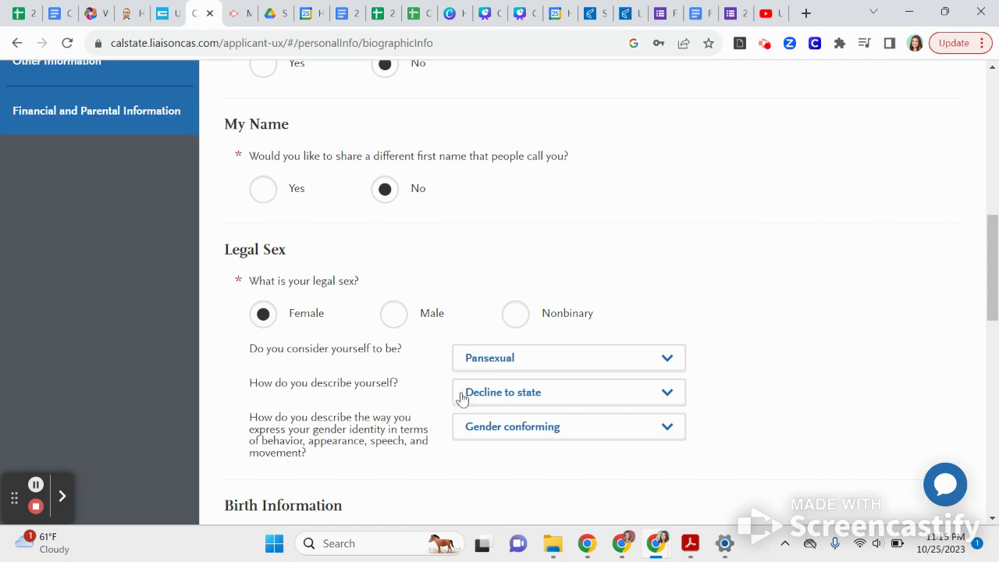
click(479, 397)
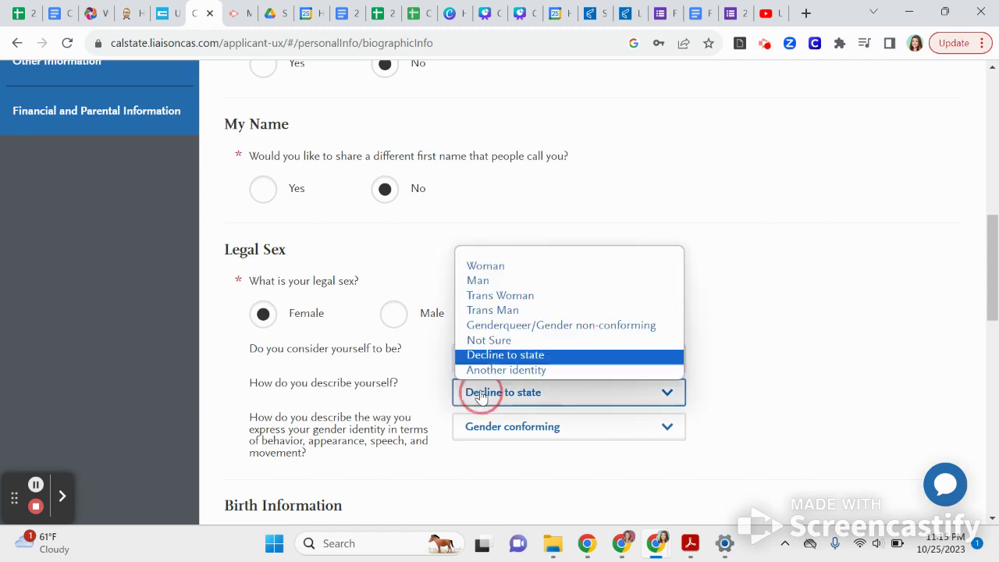
click(538, 275)
Set the gender identity expression answer to "Decline to state" after trying "None of the above".
scroll(511, 339, down, 2)
click(508, 279)
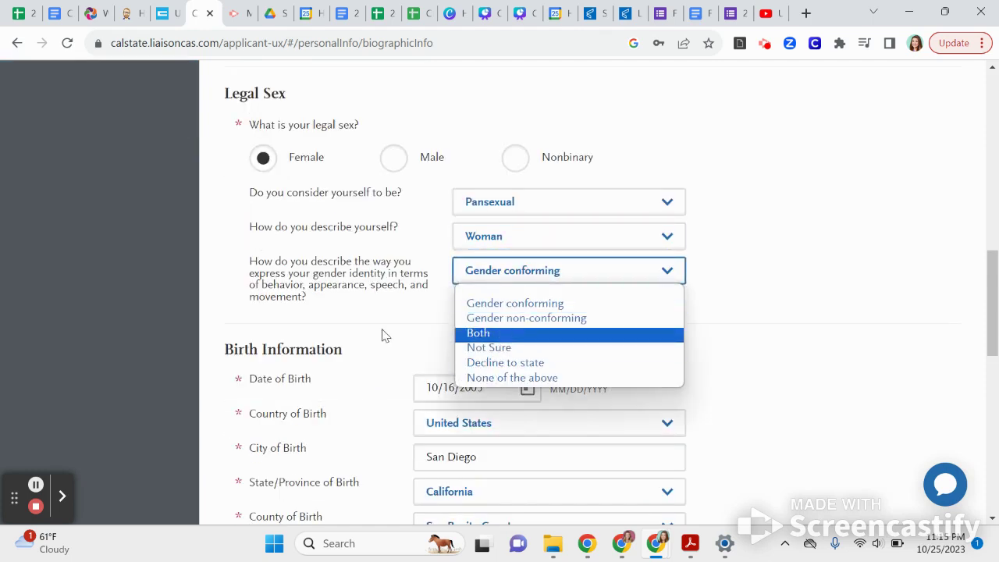
click(501, 380)
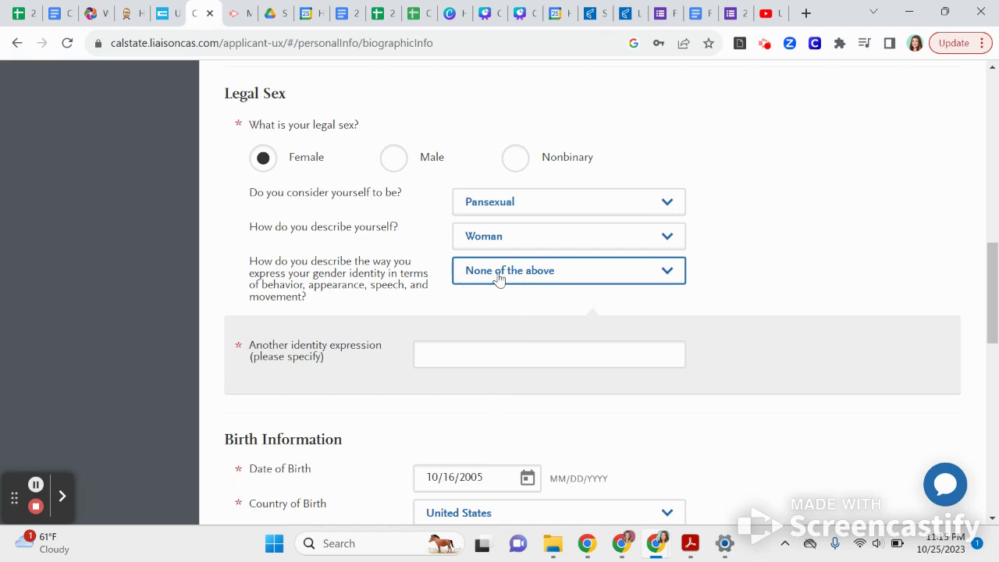
click(500, 279)
click(505, 365)
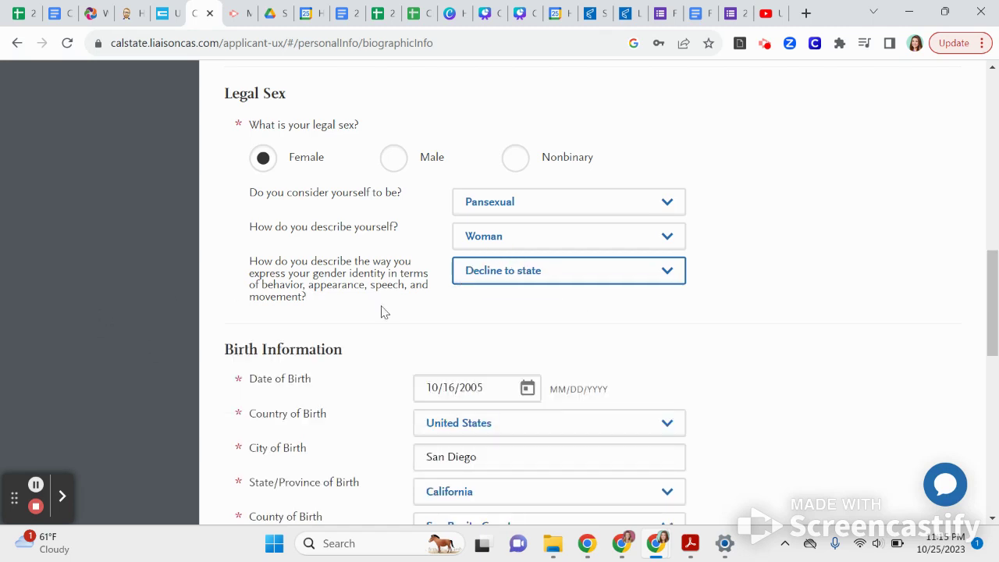
Review the Birth Information fields and set the County of Birth to Orange County.
scroll(390, 312, down, 2)
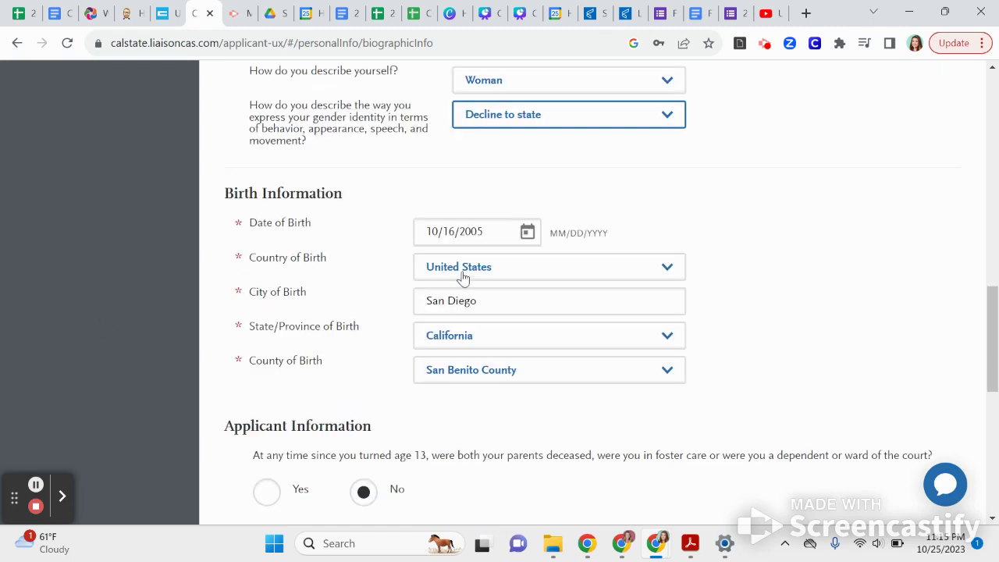
scroll(449, 255, down, 1)
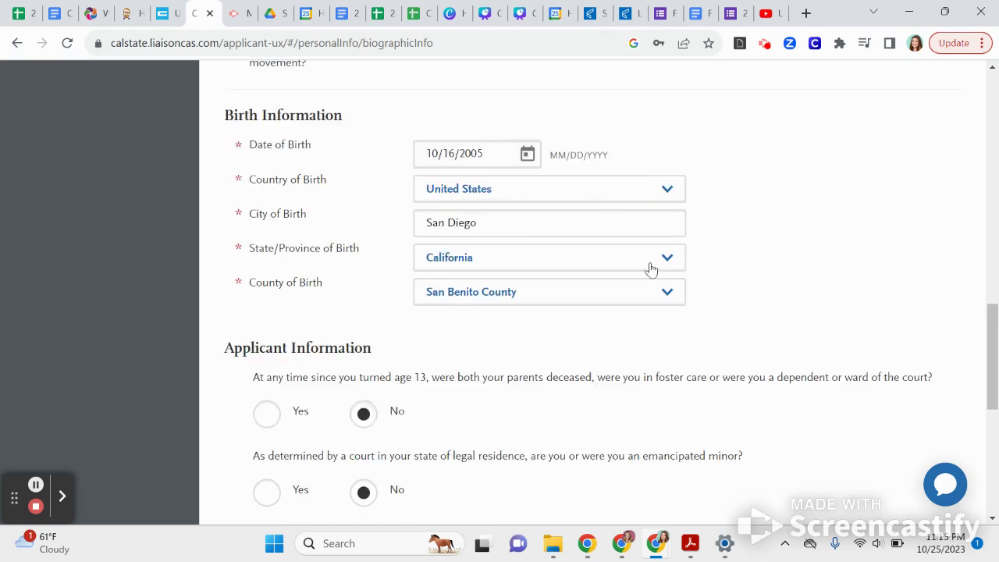
click(668, 302)
click(483, 195)
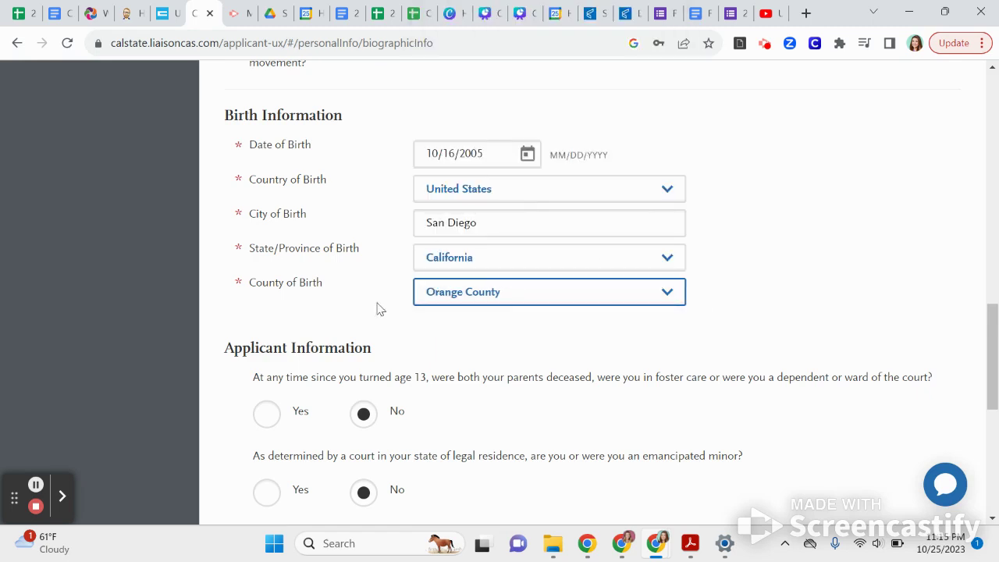
Review the Applicant Information answers, then save Biographic Information and continue to Contact Information.
scroll(572, 411, down, 2)
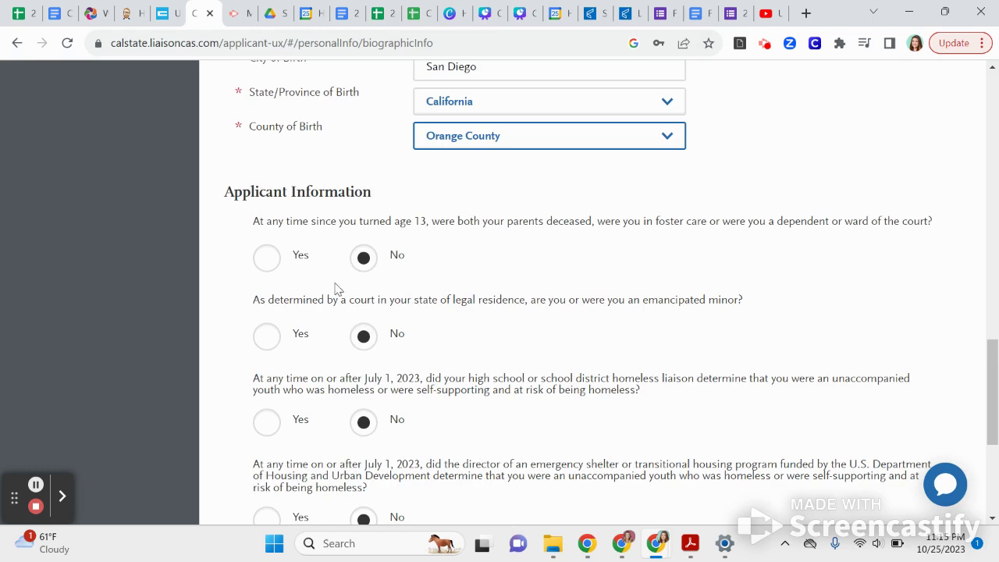
scroll(440, 340, down, 1)
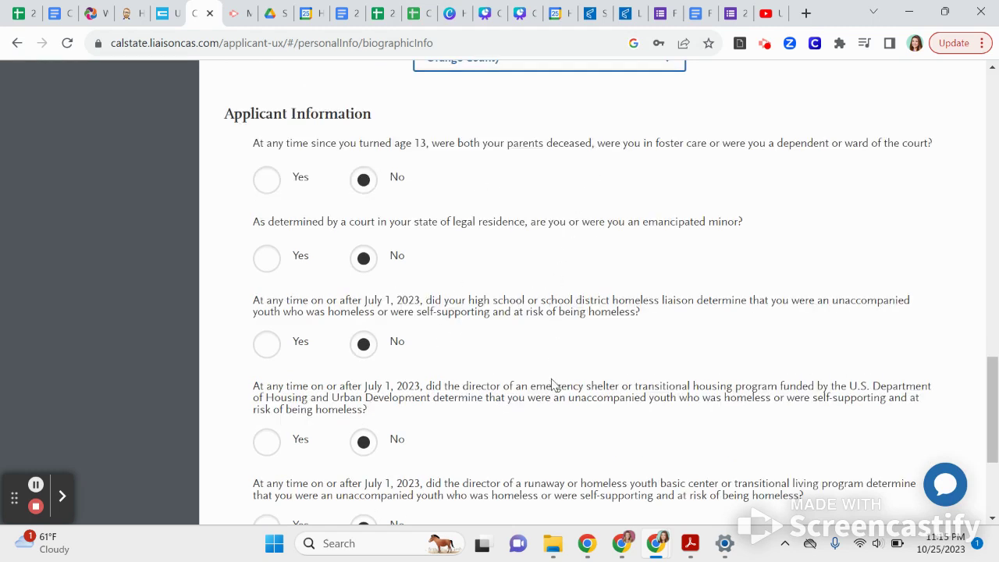
scroll(552, 384, down, 2)
click(597, 447)
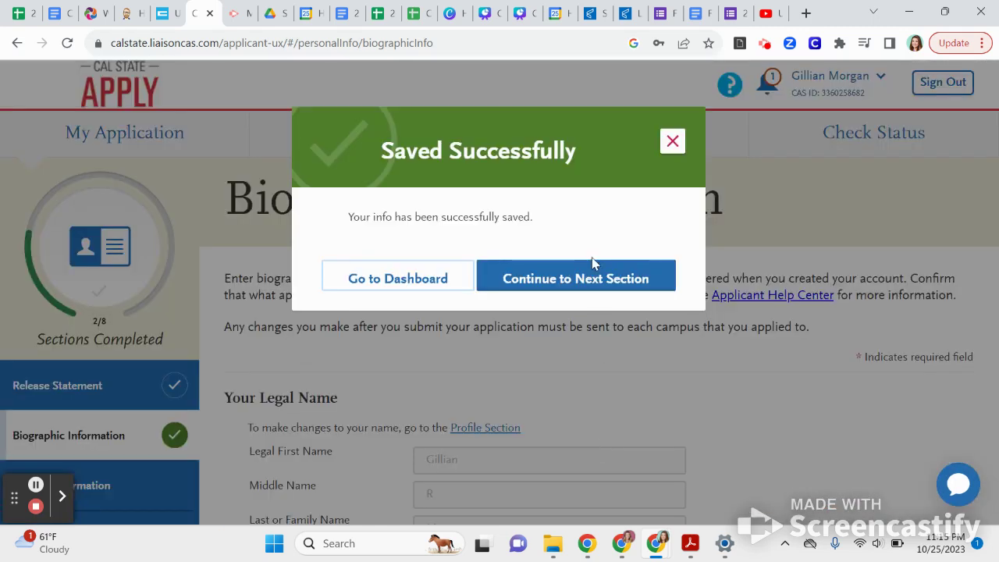
click(577, 281)
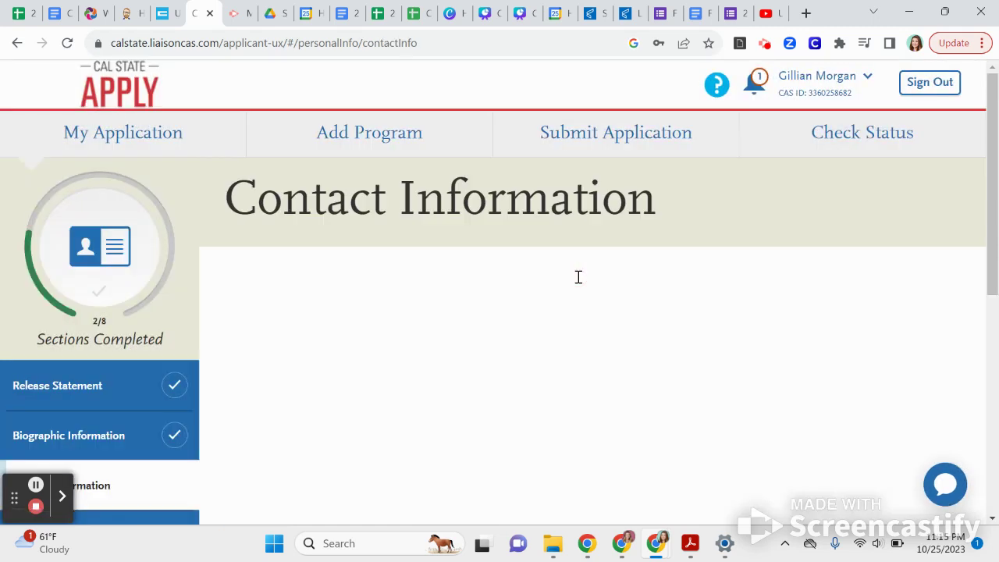
Set the current address country to United States, fill in the saved street address, and keep the address as entered.
scroll(249, 419, down, 2)
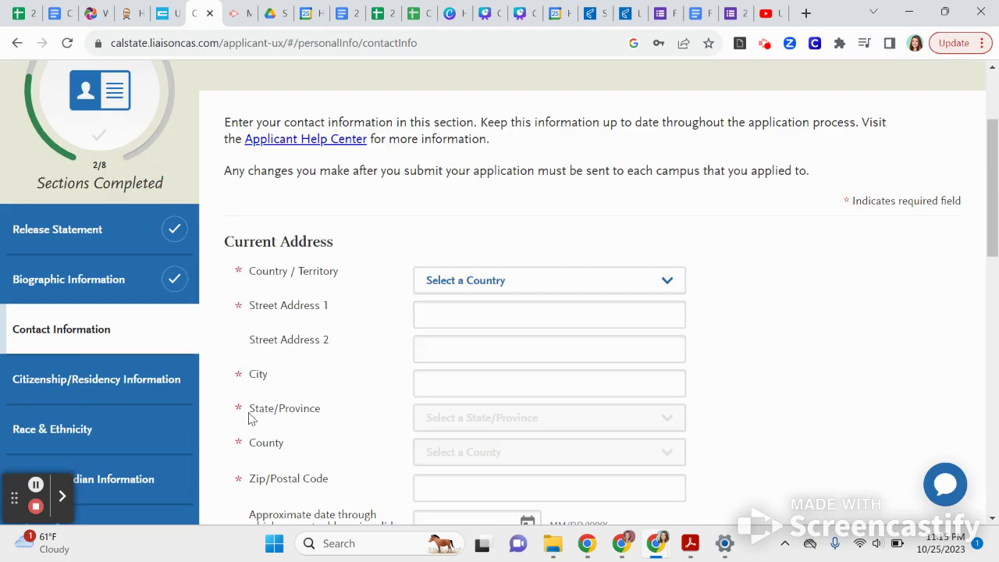
click(491, 281)
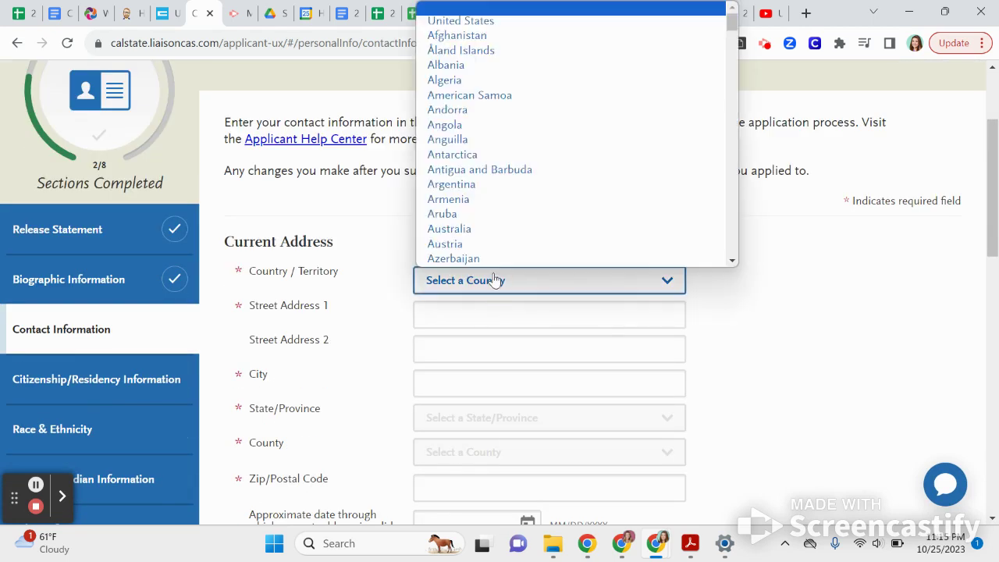
click(506, 22)
click(550, 311)
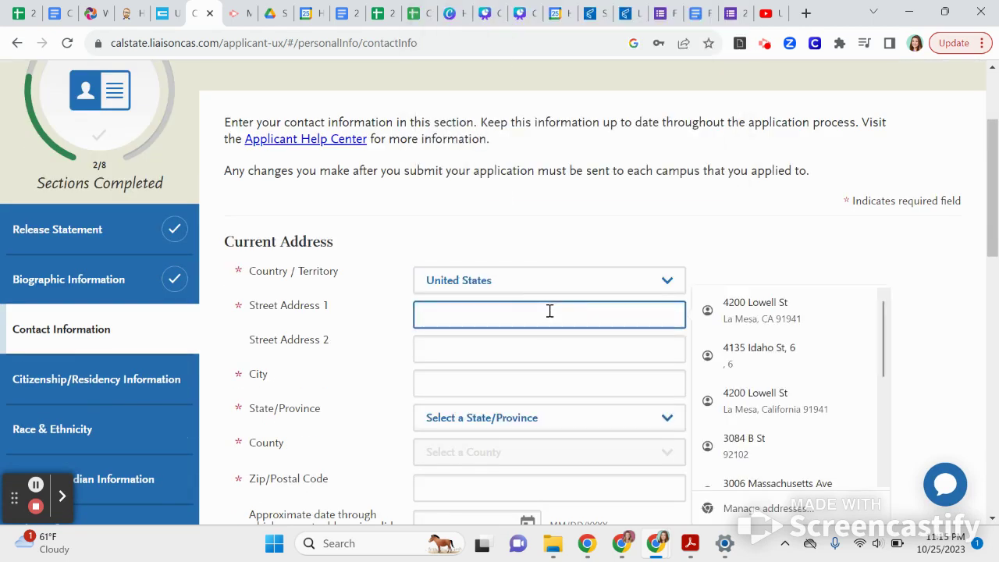
text(42)
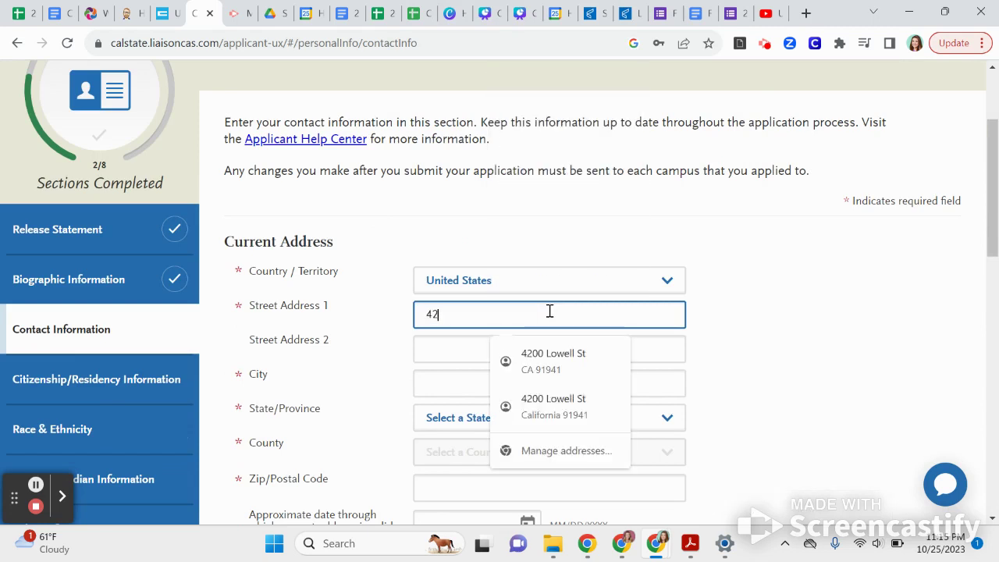
click(557, 357)
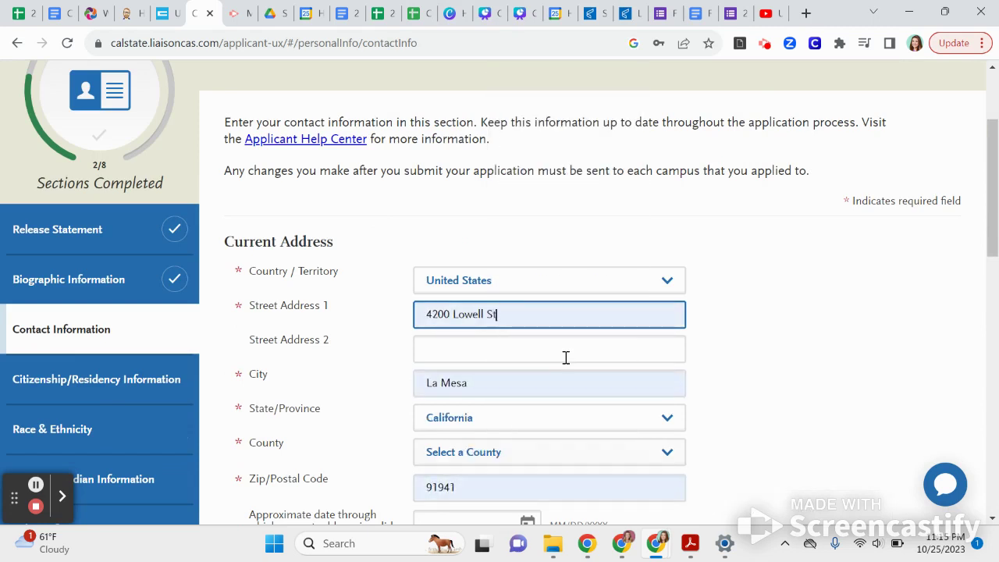
scroll(568, 363, down, 2)
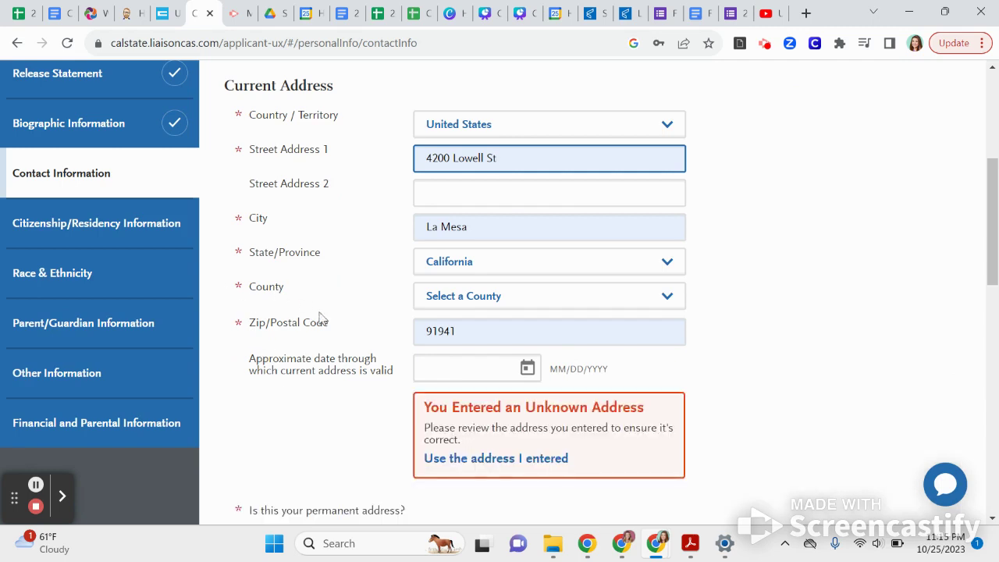
click(446, 458)
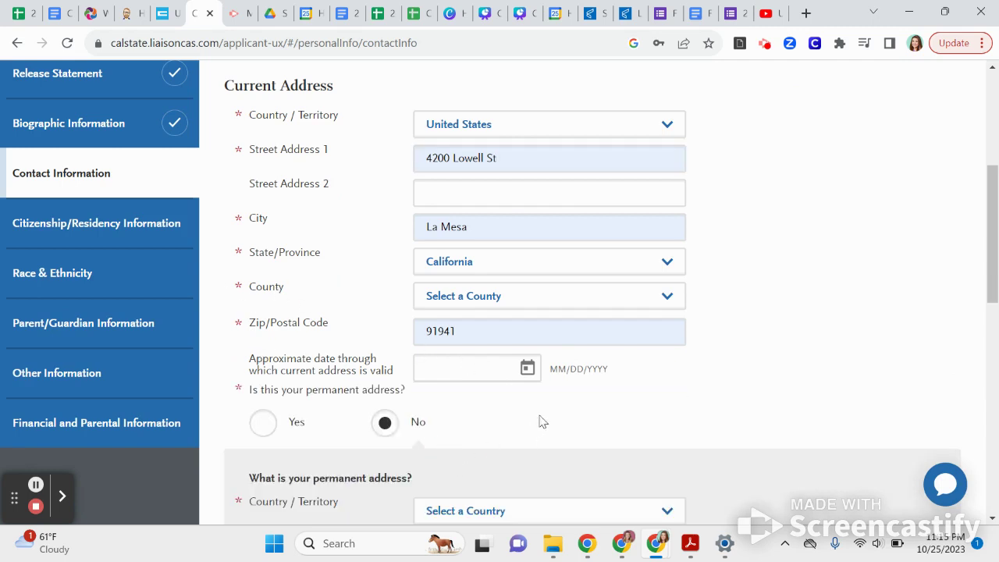
Mark the current address as the permanent address and review the phone and email fields.
click(526, 368)
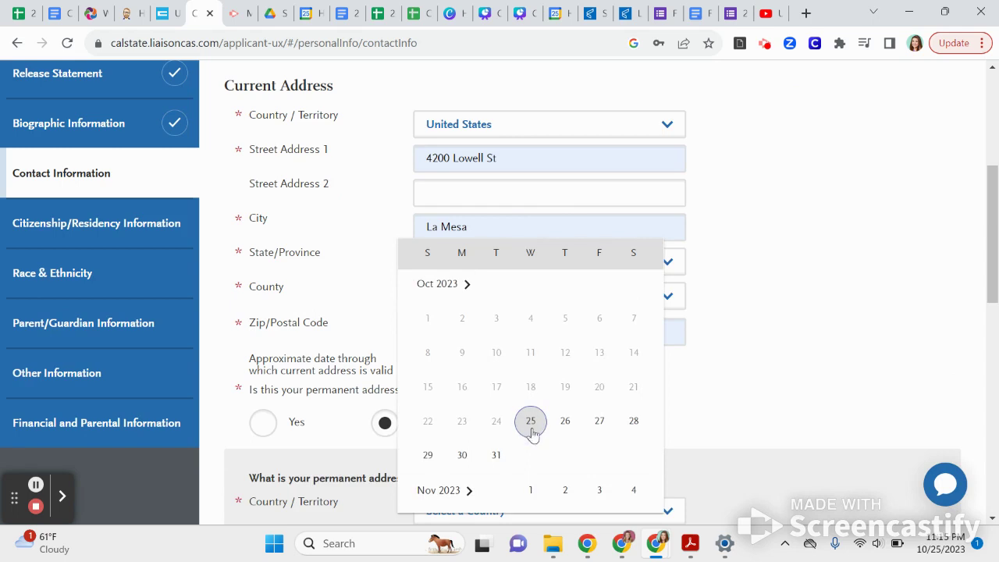
click(282, 355)
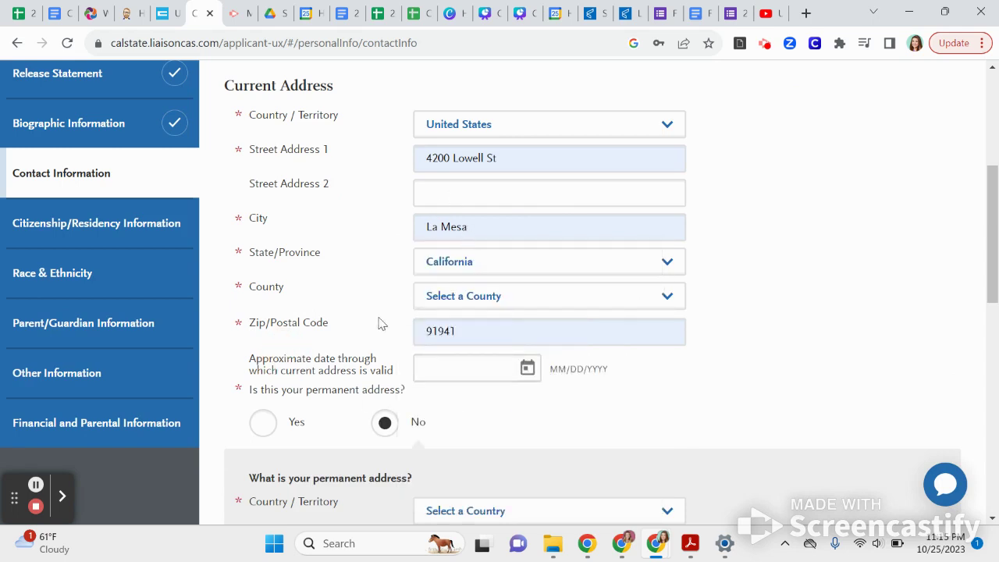
scroll(381, 323, down, 2)
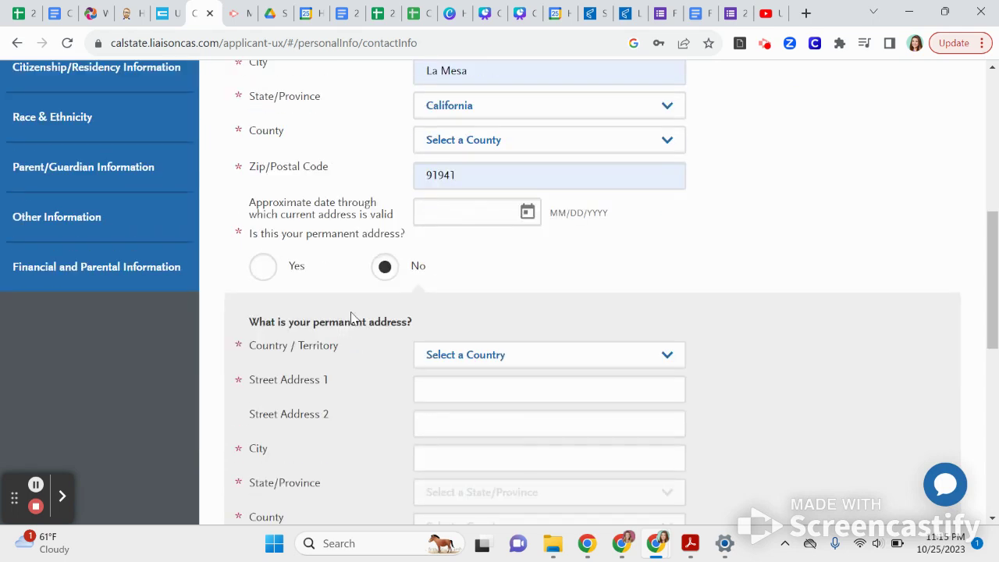
click(262, 271)
scroll(273, 283, down, 2)
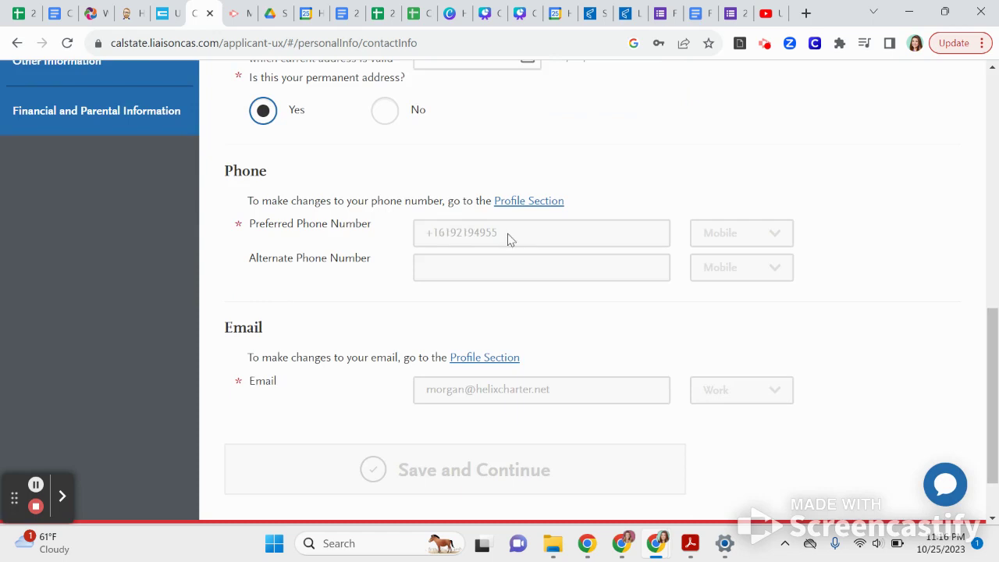
scroll(468, 321, down, 1)
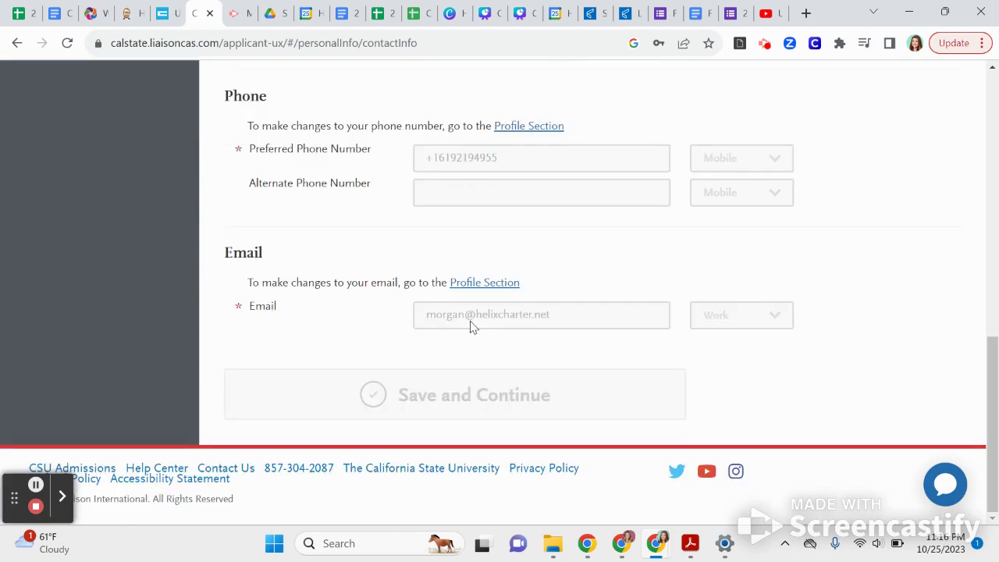
scroll(526, 372, up, 7)
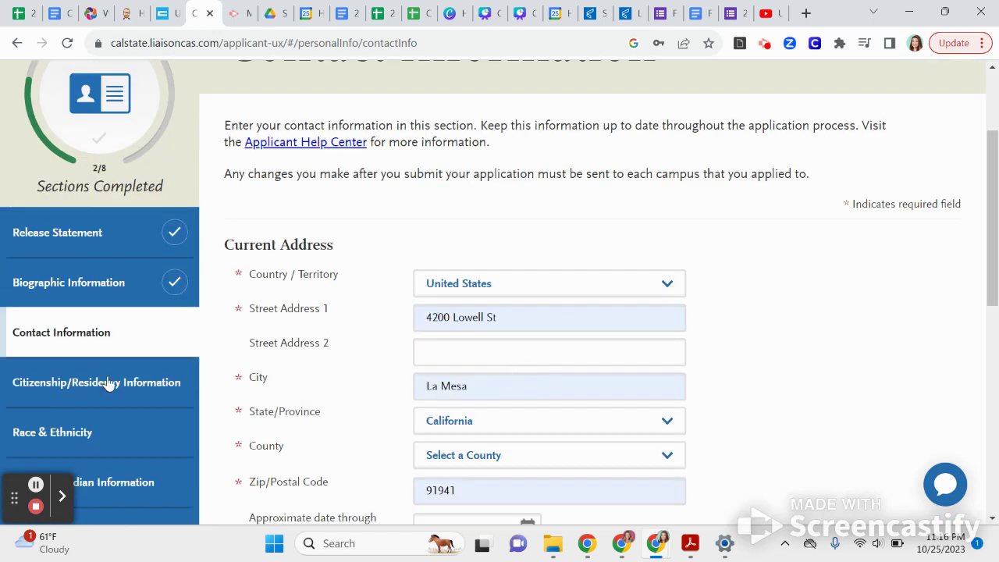
Open Citizenship/Residency Information and set the U.S. citizenship status to U.S. Citizen, leaving the year of moving to the U.S. blank.
click(95, 394)
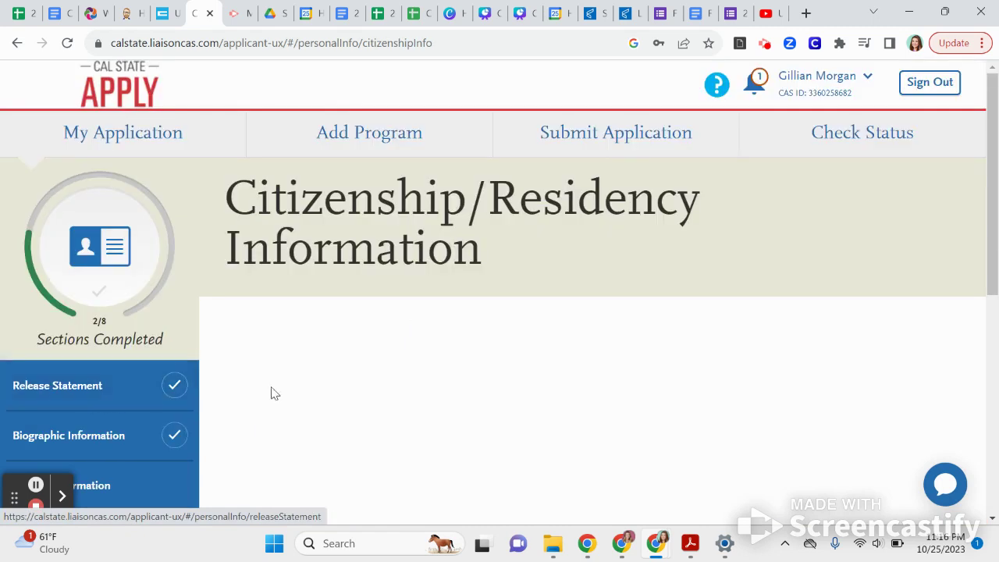
scroll(279, 393, down, 2)
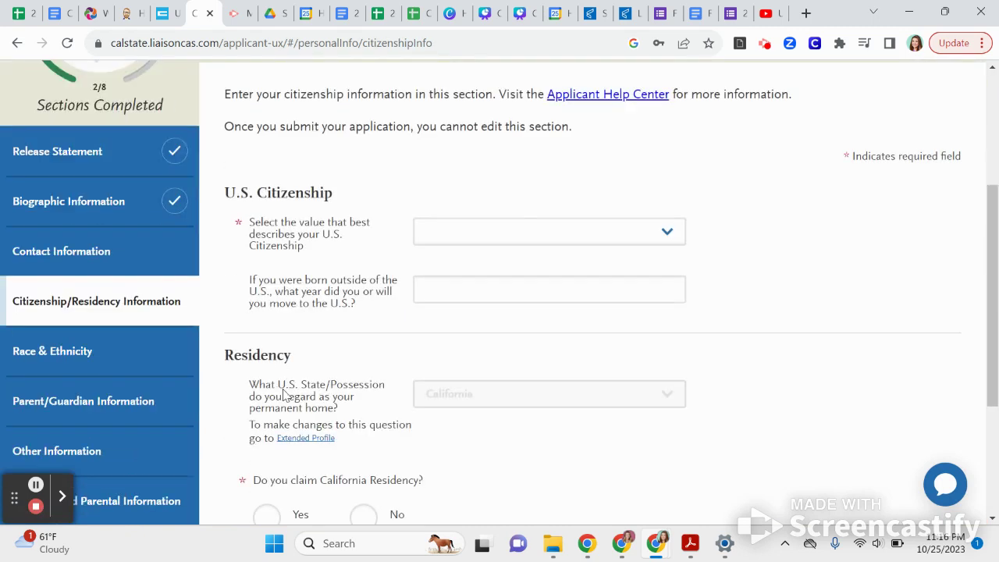
click(482, 234)
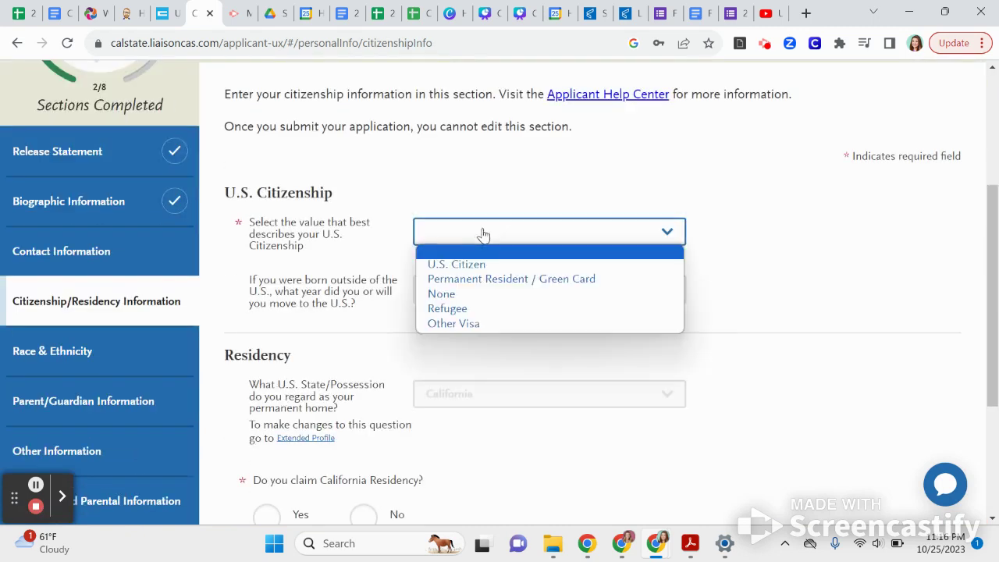
click(531, 269)
click(531, 300)
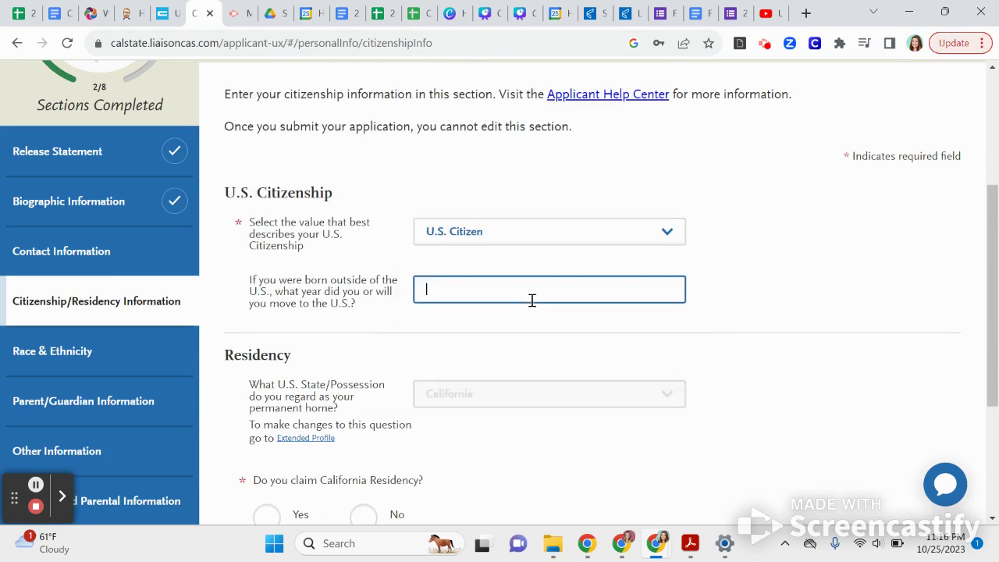
Answer Yes to claiming California residency and to living there continuously since birth, then save and continue to Race & Ethnicity.
scroll(372, 339, down, 2)
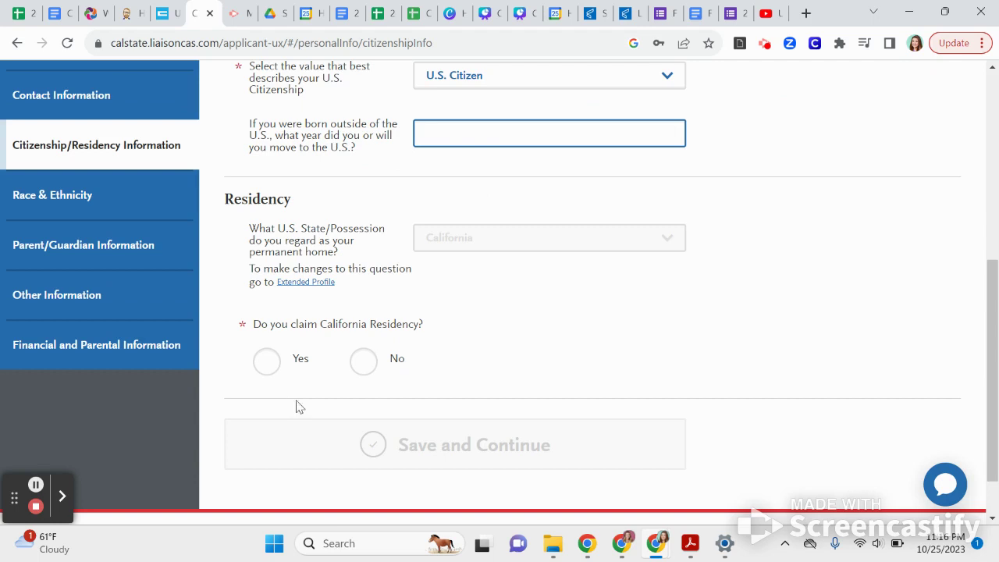
click(267, 359)
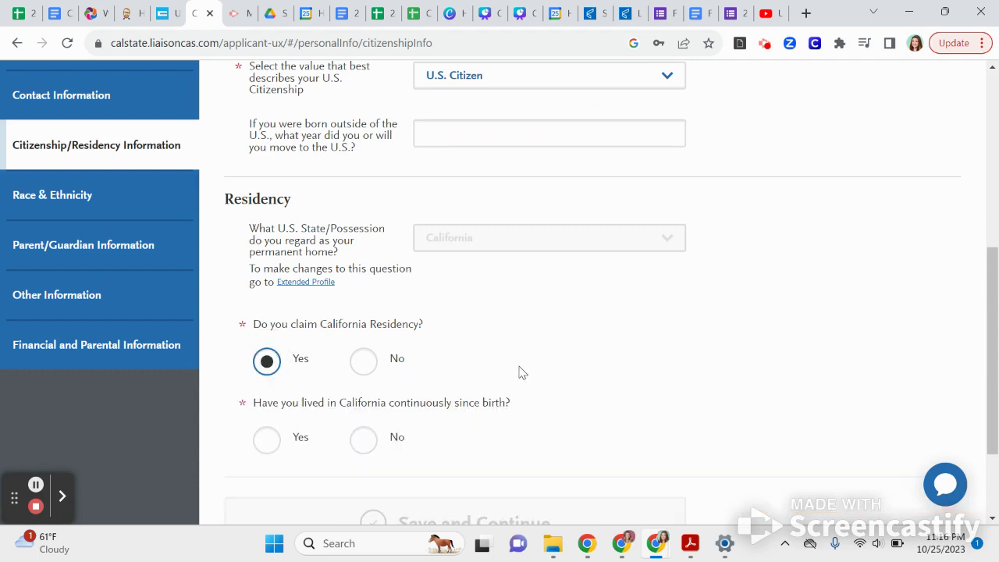
scroll(522, 372, down, 2)
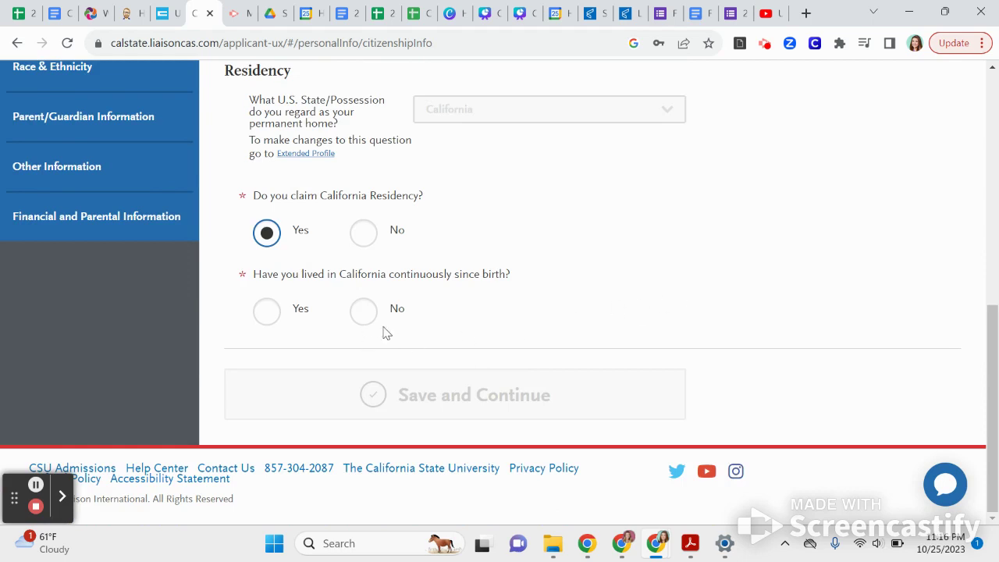
click(364, 313)
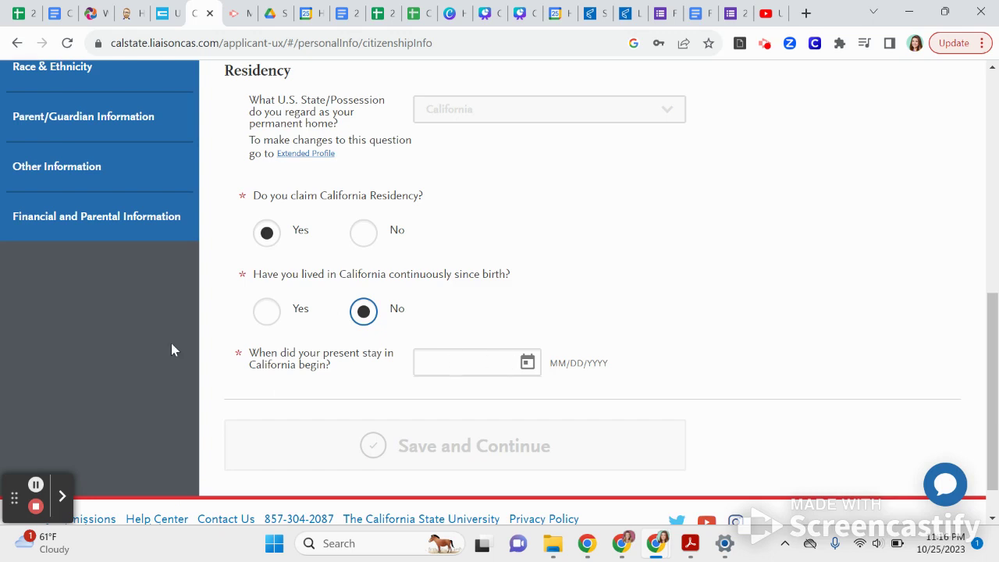
click(269, 313)
click(536, 395)
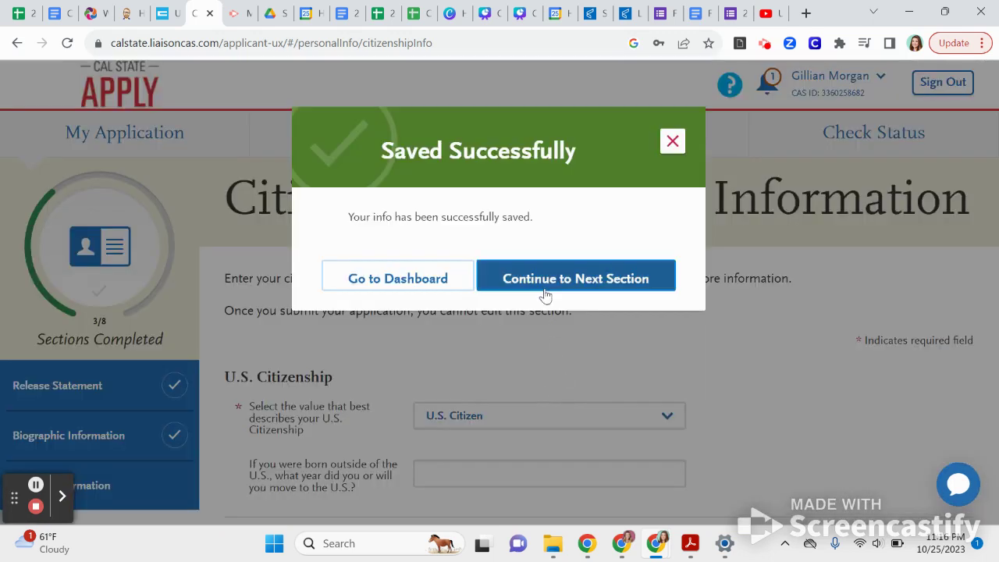
click(544, 279)
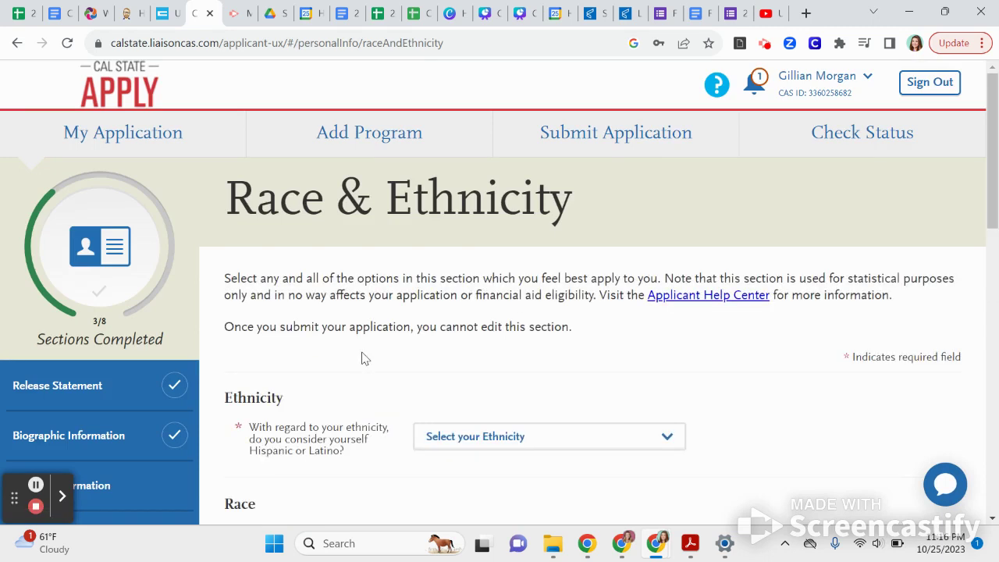
Answer Yes to the Ethnicity question about being Hispanic or Latino.
scroll(362, 358, down, 2)
click(459, 278)
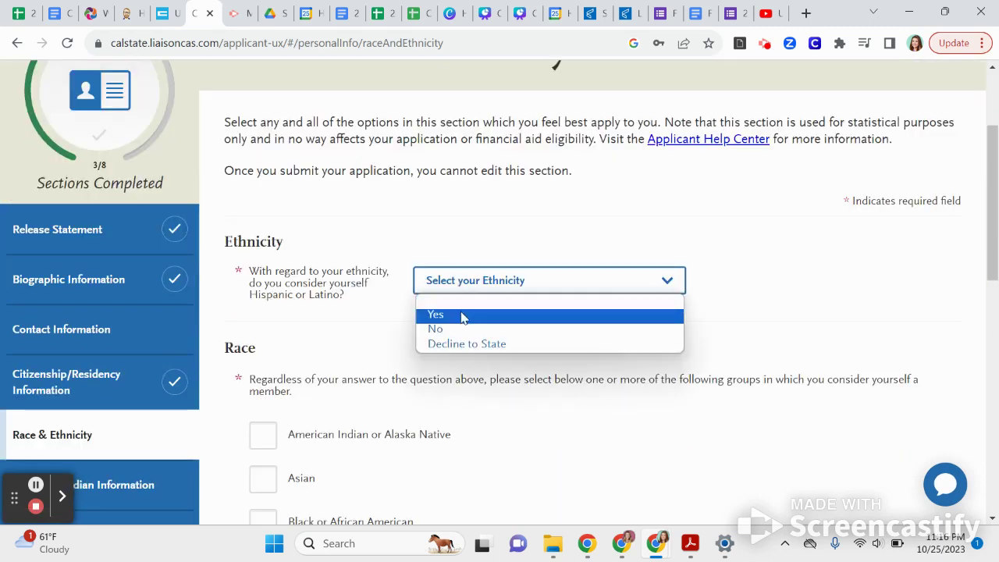
click(415, 294)
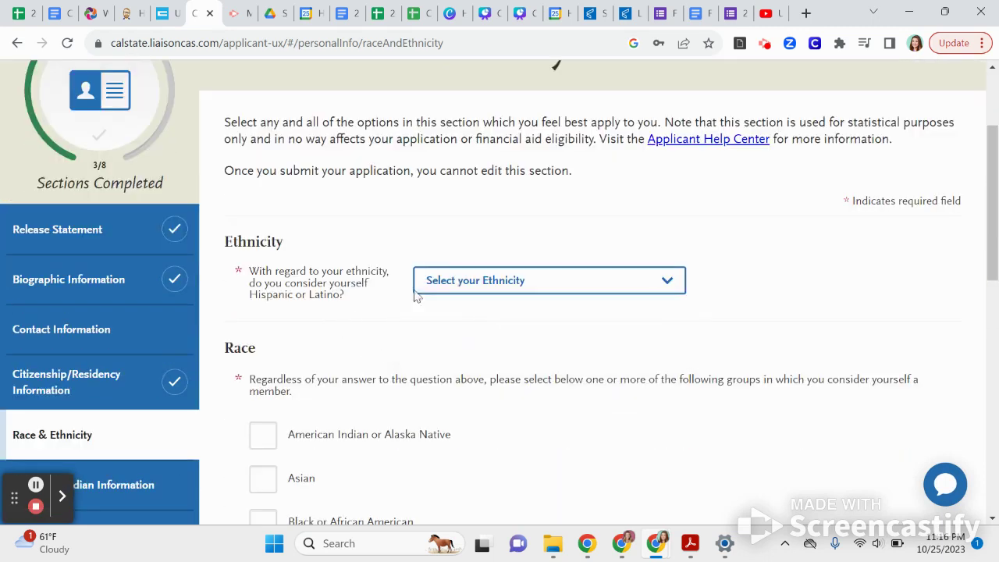
Review the Hispanic or Latino background categories, race options, tribe membership question and summary race/ethnicity reporting choices.
scroll(428, 355, down, 1)
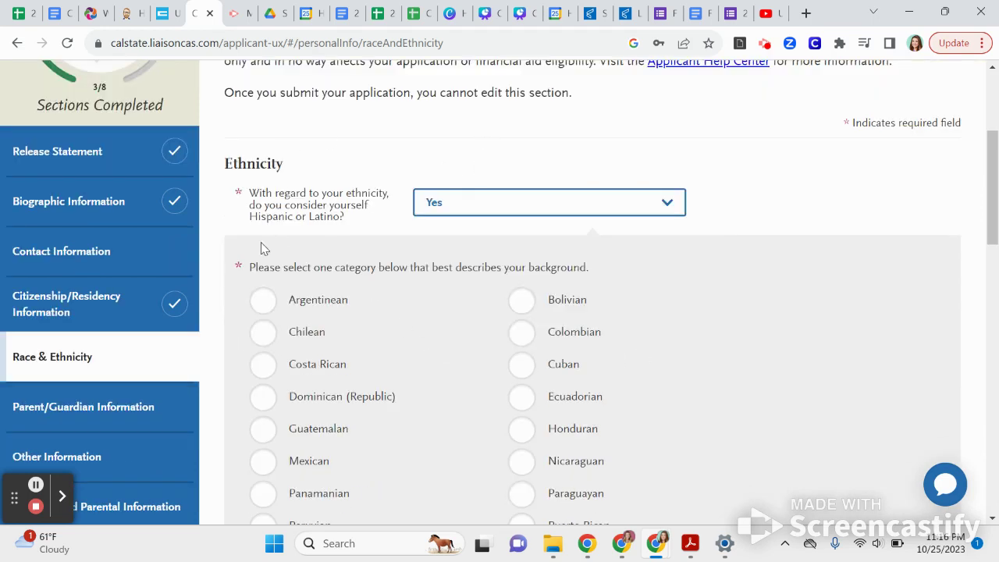
scroll(305, 323, down, 1)
scroll(513, 436, down, 2)
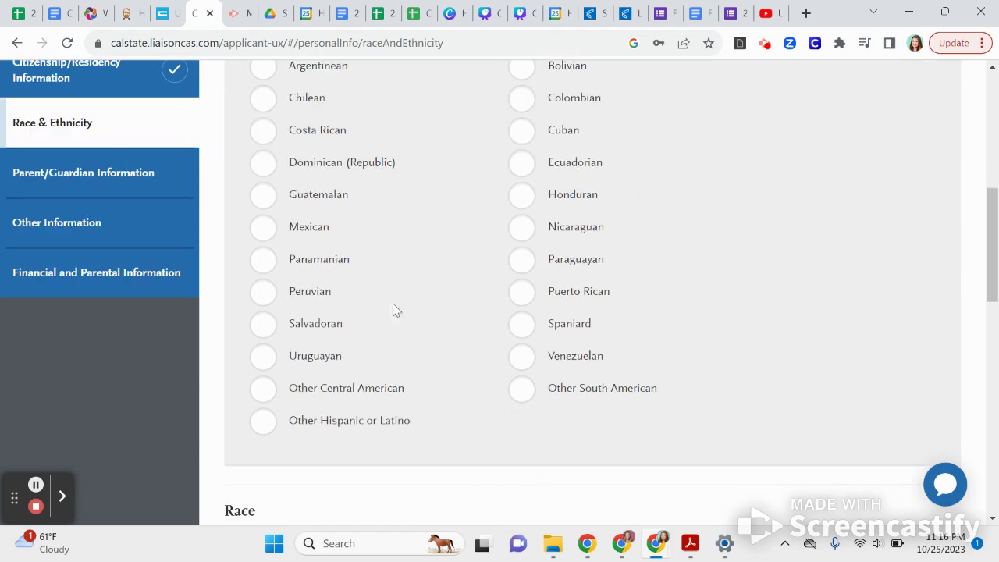
scroll(351, 337, down, 1)
scroll(360, 337, down, 3)
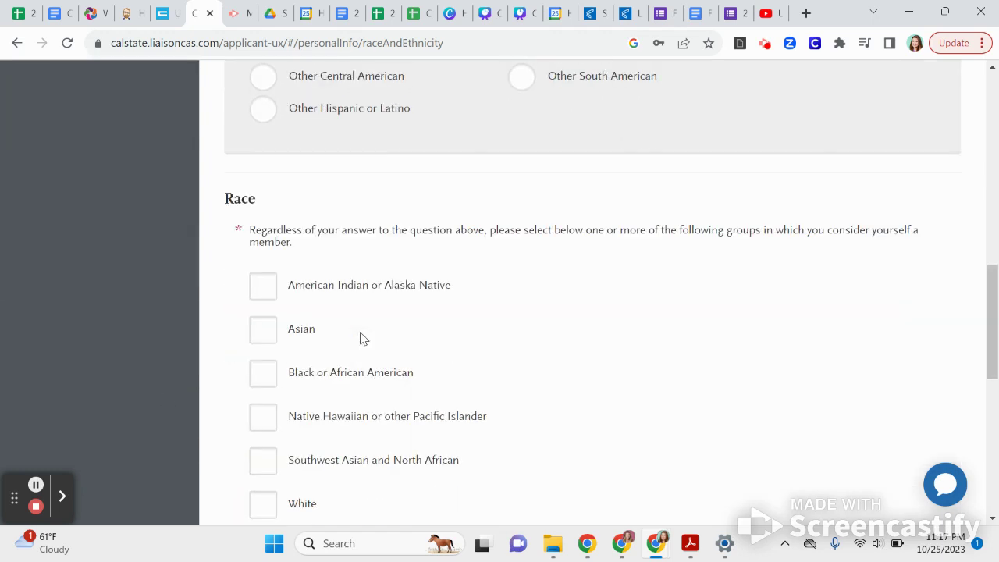
scroll(361, 327, down, 2)
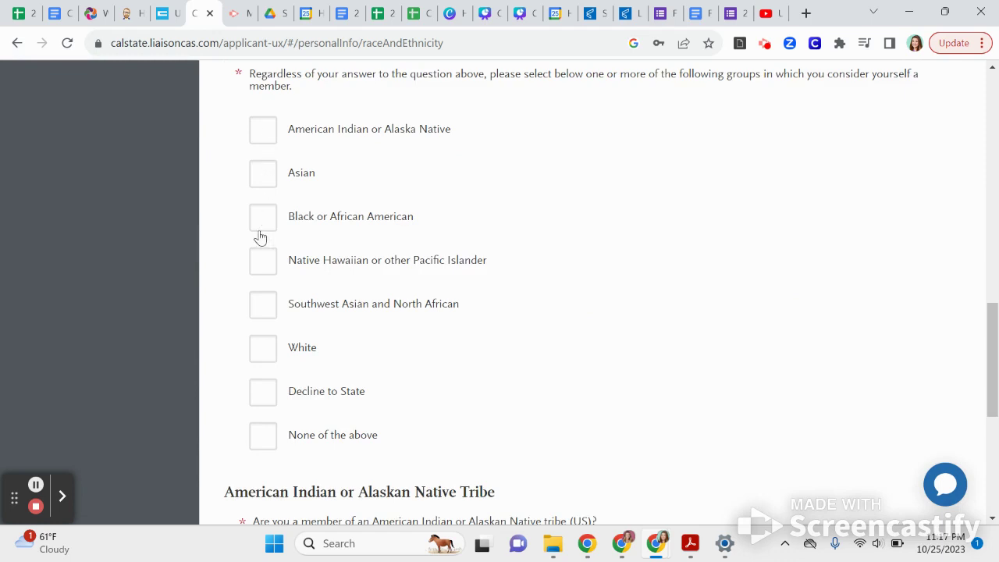
scroll(305, 423, down, 2)
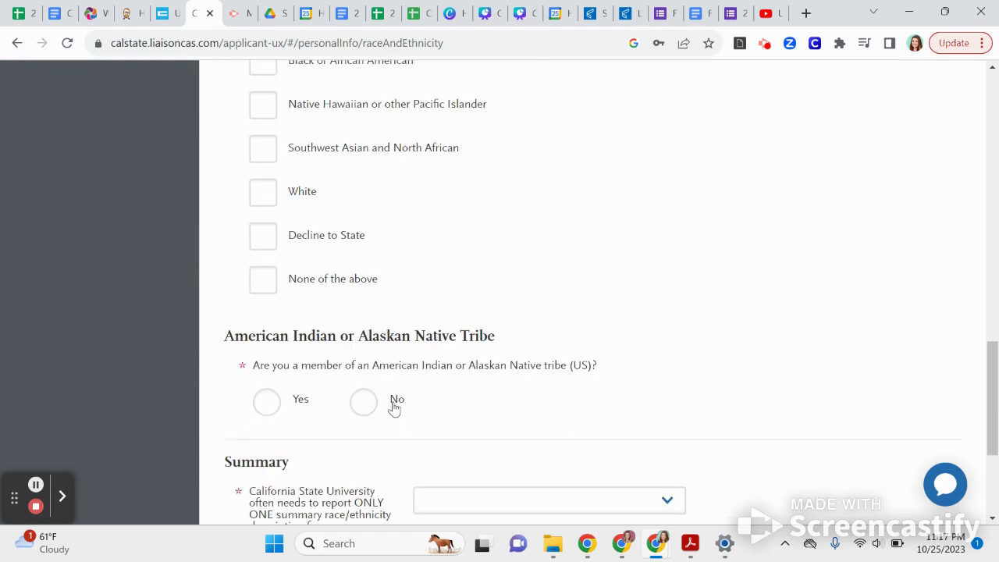
scroll(441, 291, down, 1)
scroll(441, 286, down, 2)
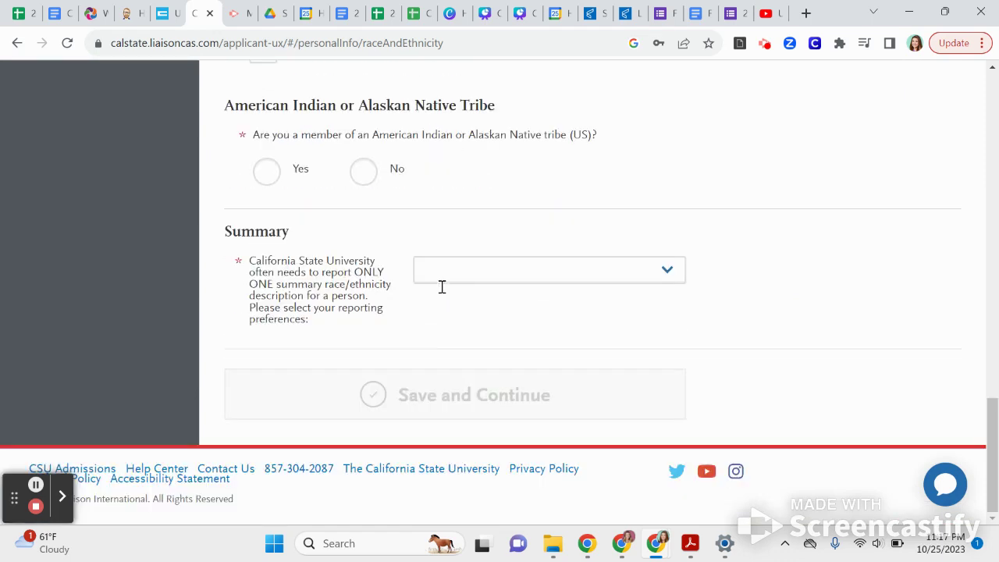
click(471, 272)
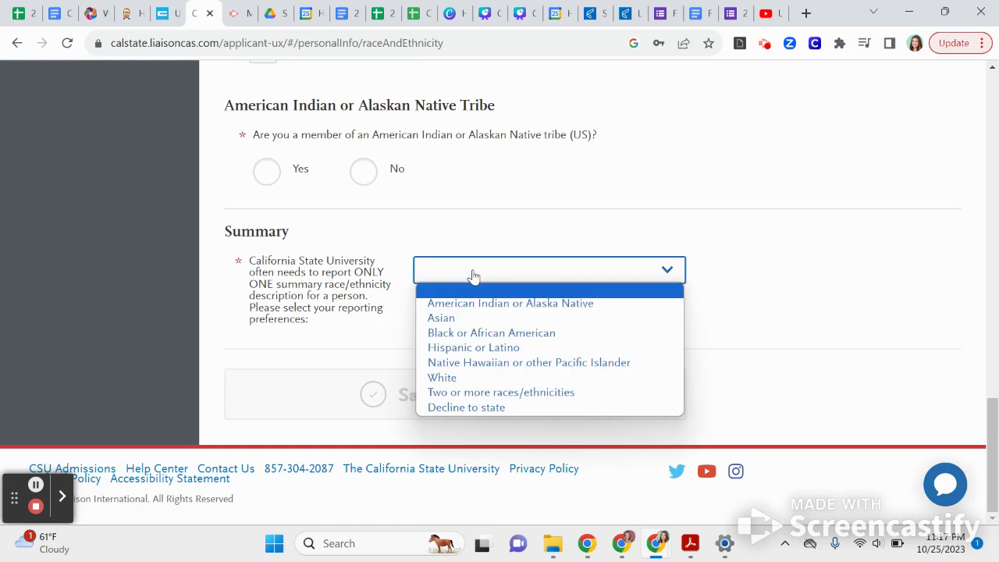
click(472, 275)
scroll(271, 357, up, 1)
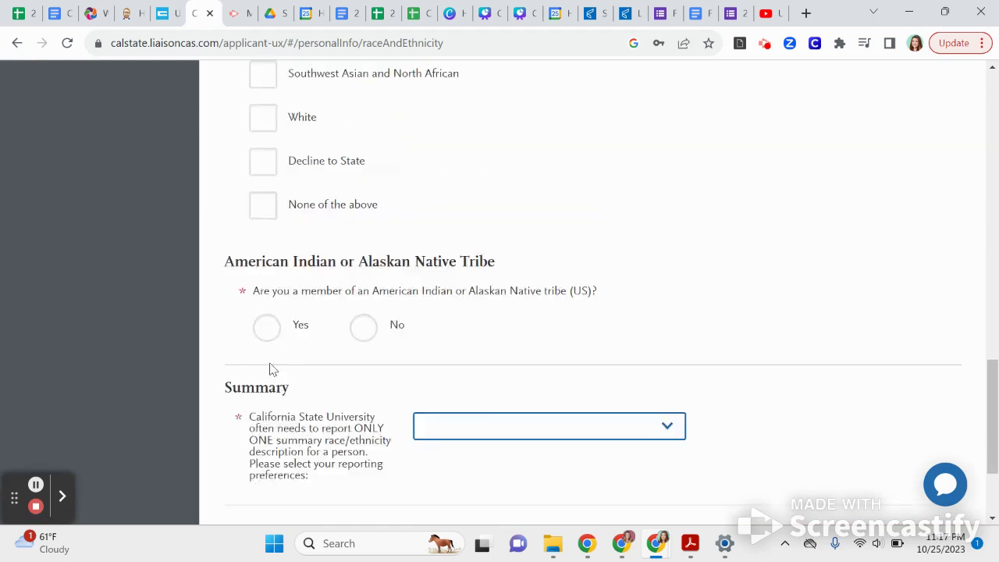
Open Parent/Guardian Information, add a parent/guardian entry and set the relationship to the applicant to Guardian.
scroll(271, 358, up, 13)
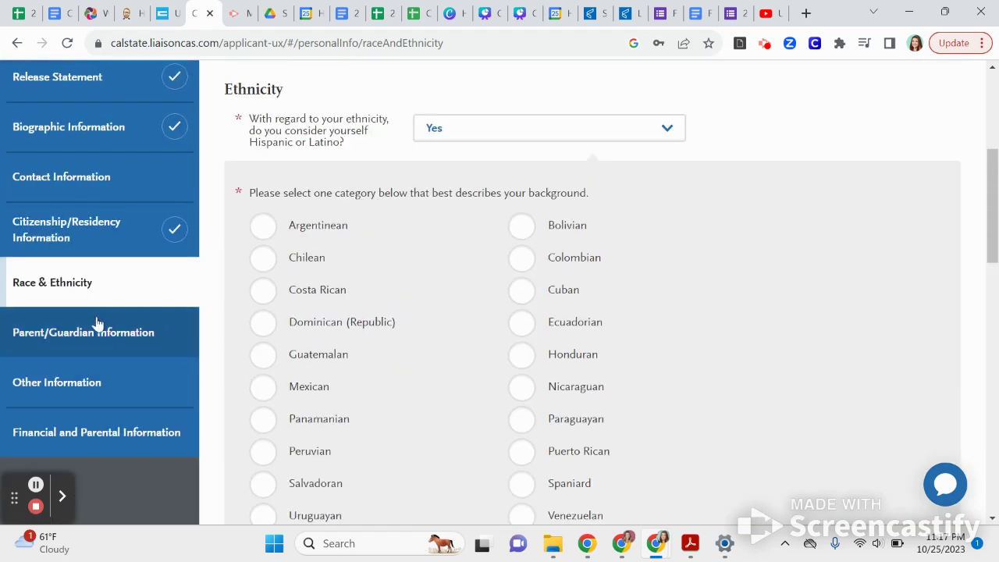
click(86, 330)
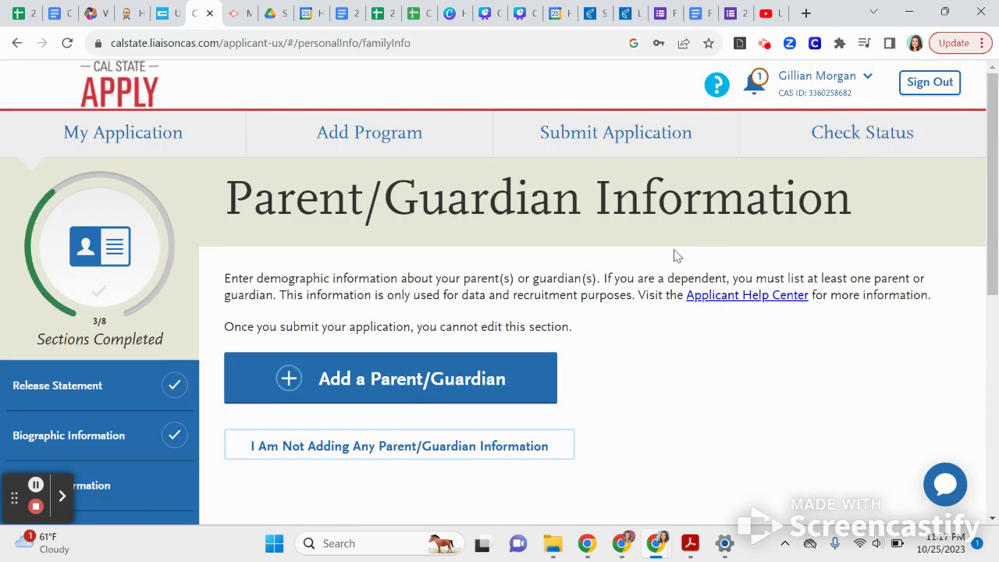
click(447, 383)
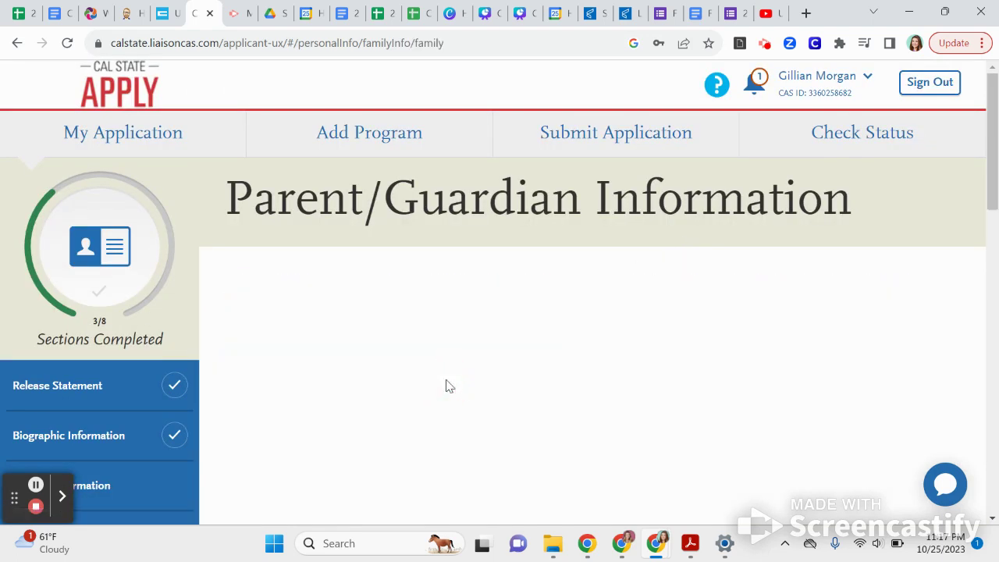
scroll(445, 383, down, 2)
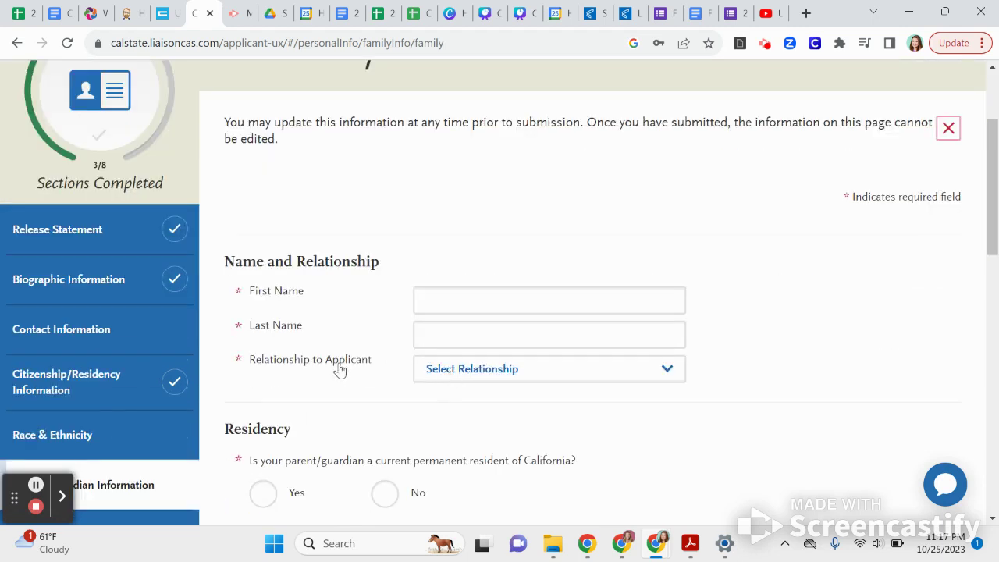
scroll(340, 369, down, 1)
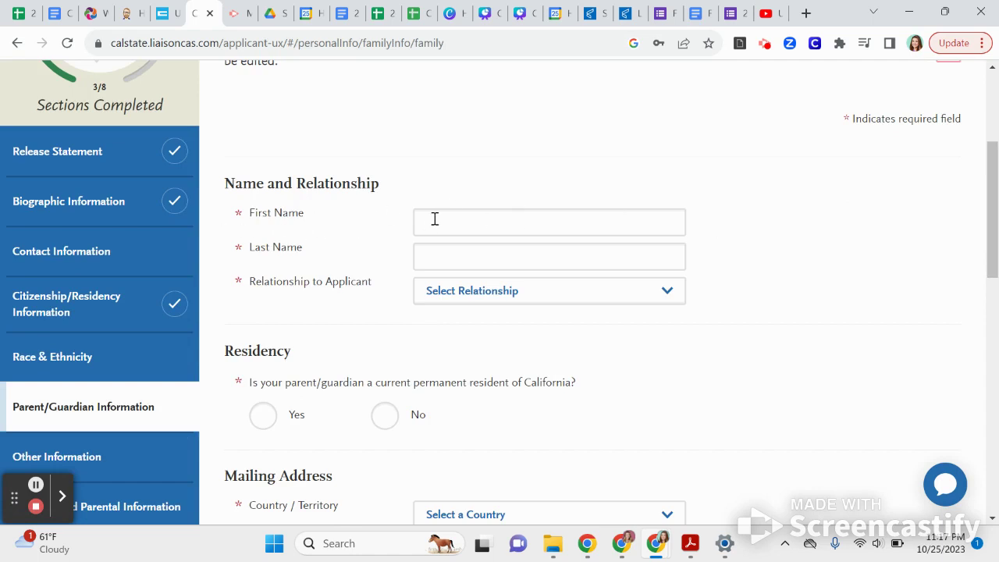
click(474, 295)
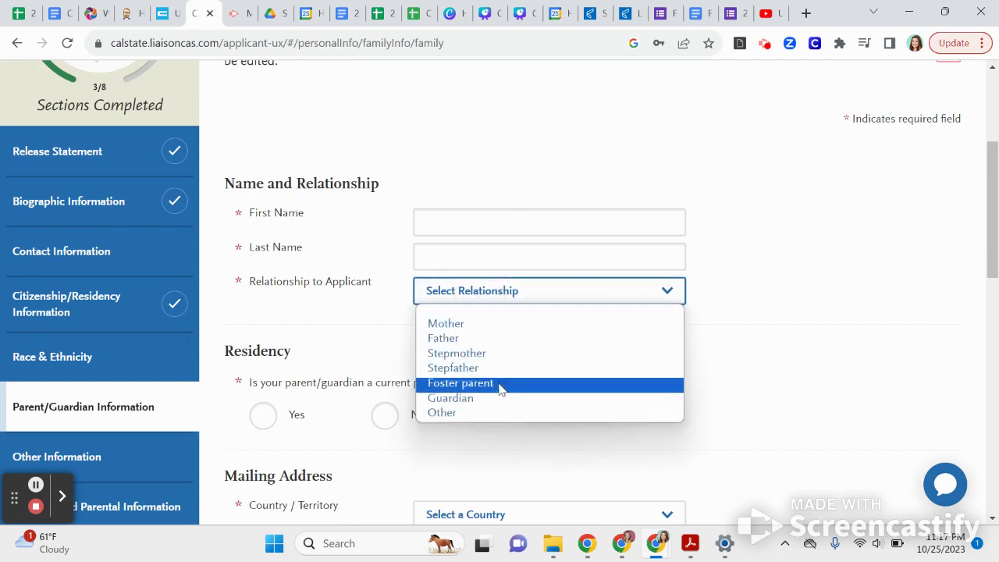
click(546, 402)
Review the parent/guardian residency, mailing address, contact, authorization and university communications questions.
scroll(687, 378, down, 2)
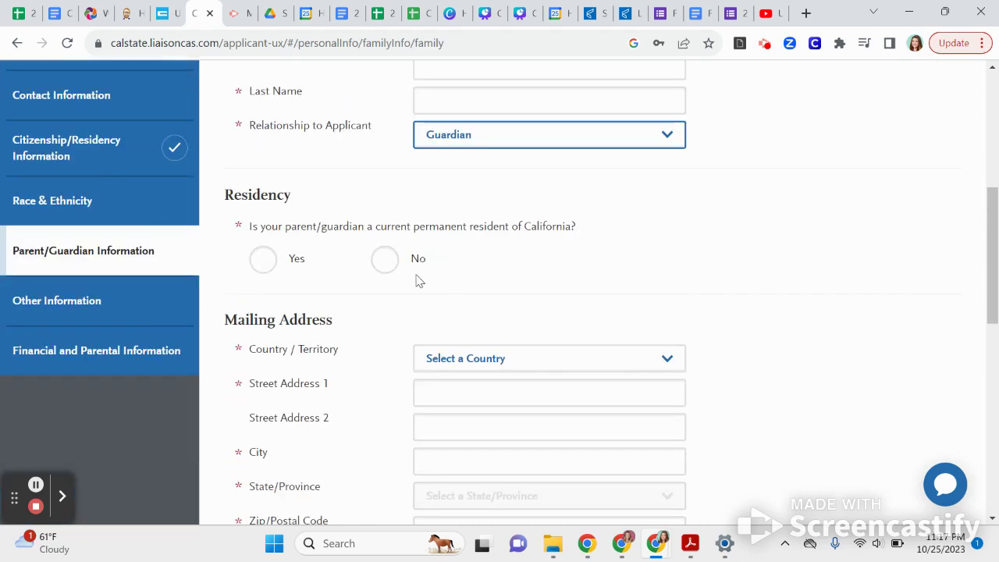
scroll(610, 242, down, 4)
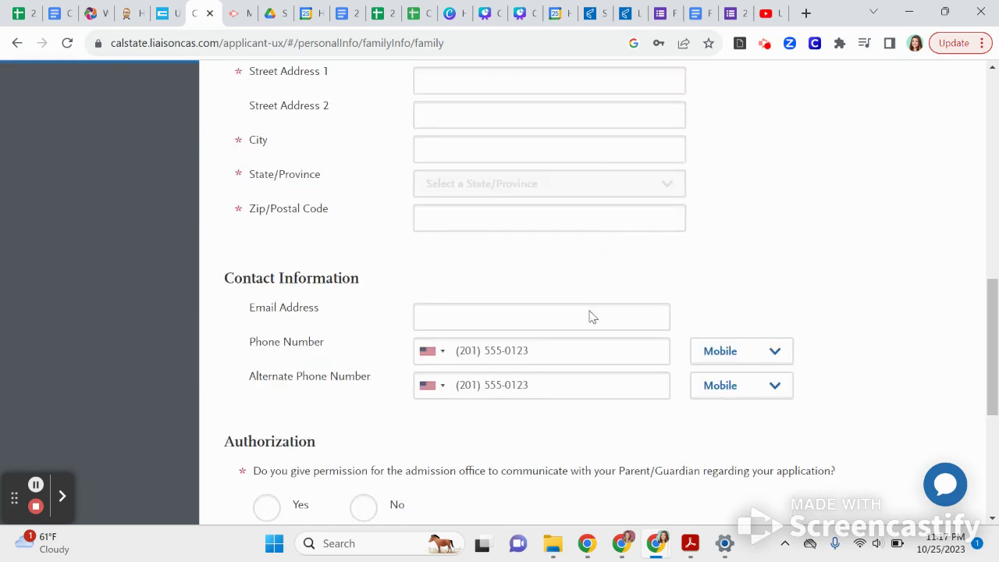
scroll(624, 395, down, 2)
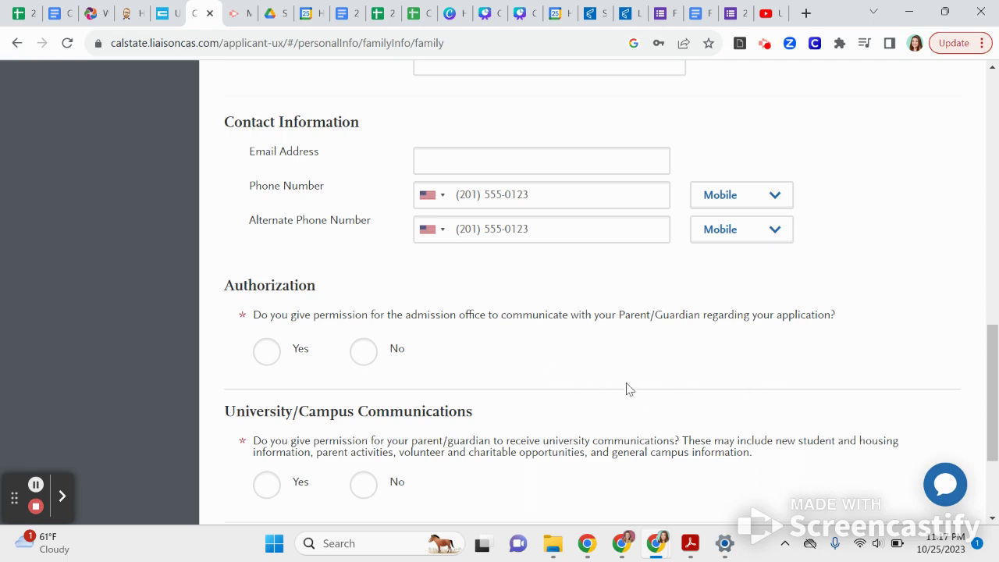
scroll(629, 386, down, 1)
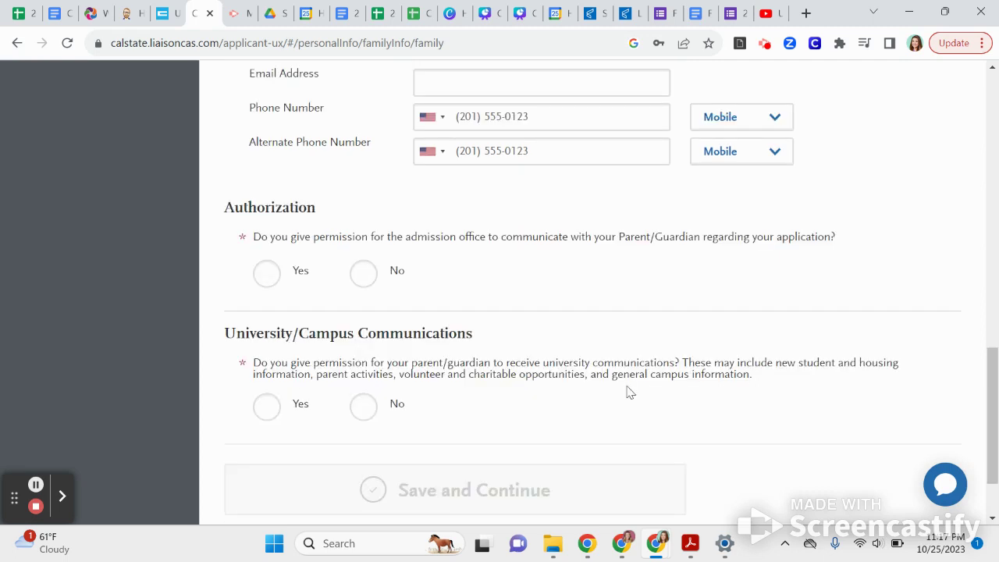
scroll(629, 390, down, 1)
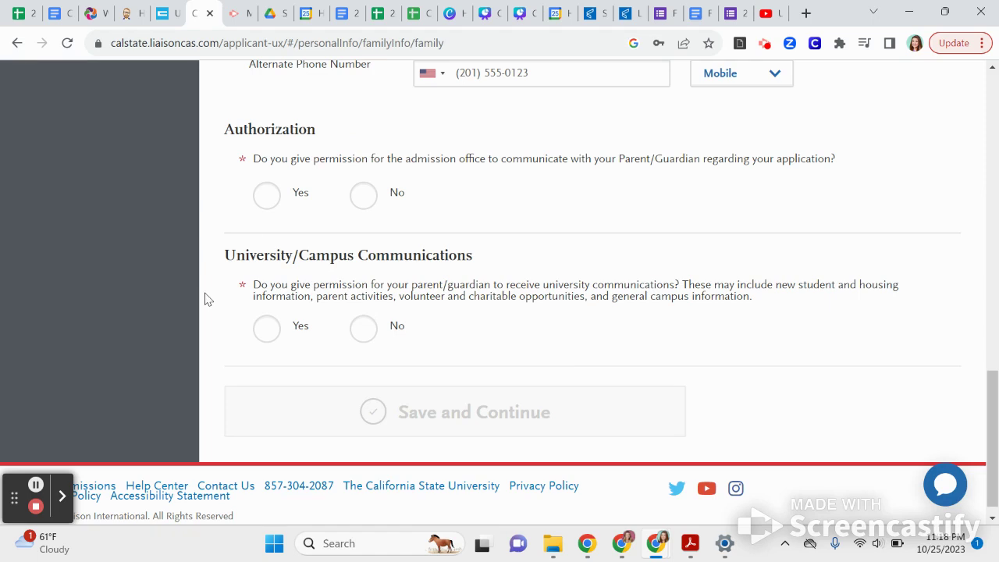
Open Other Information and answer No to having a U.S. Social Security Number.
scroll(204, 299, up, 8)
click(84, 225)
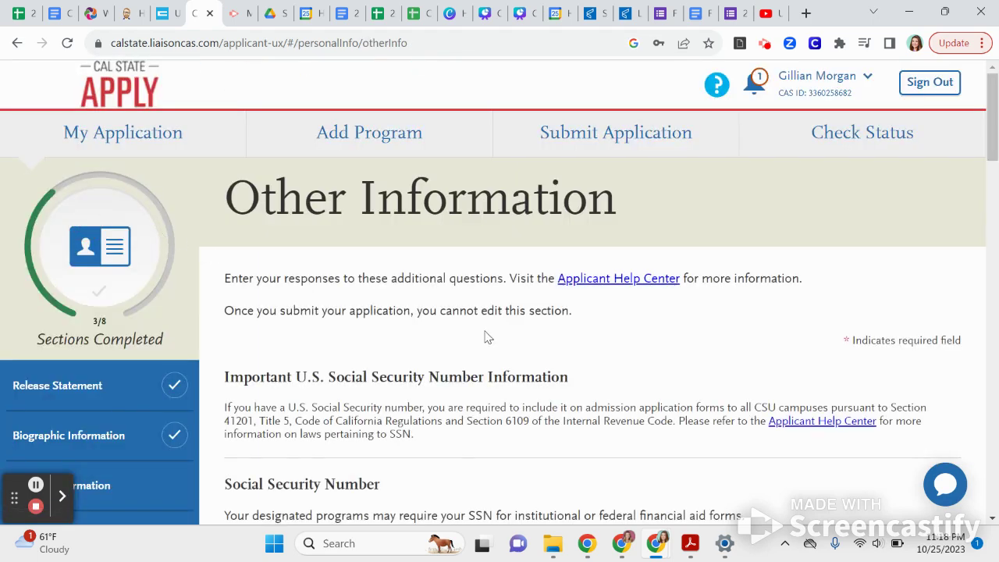
scroll(483, 337, down, 3)
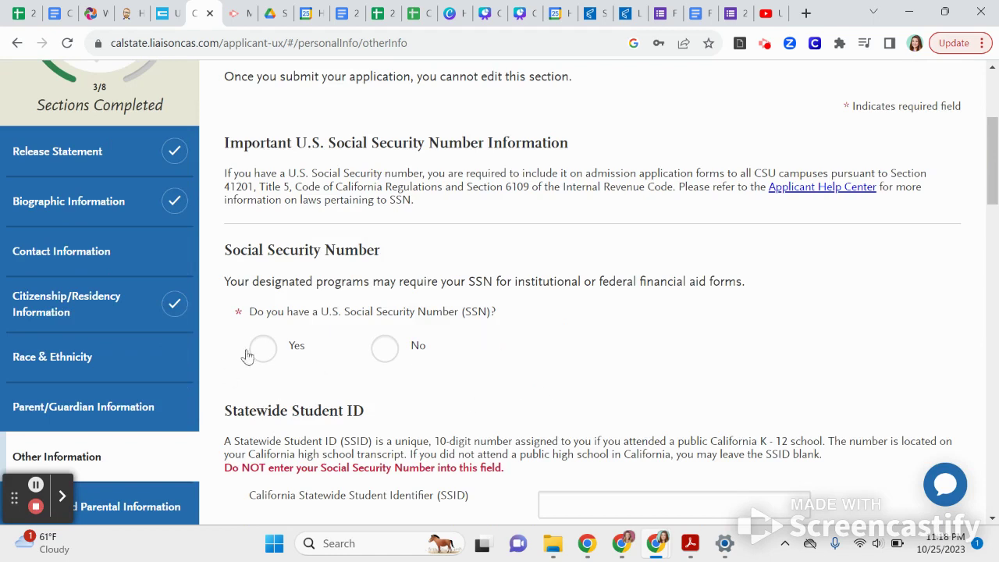
click(273, 347)
click(385, 348)
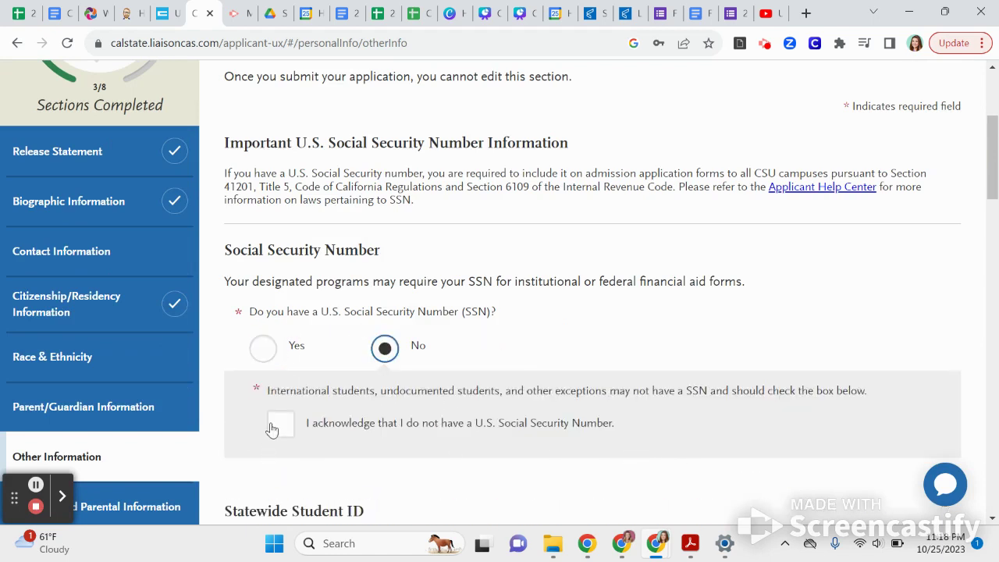
Review the no-SSN acknowledgement and go to the California Statewide Student Identifier (SSID) field.
scroll(283, 454, up, 3)
scroll(265, 465, down, 5)
scroll(274, 460, down, 1)
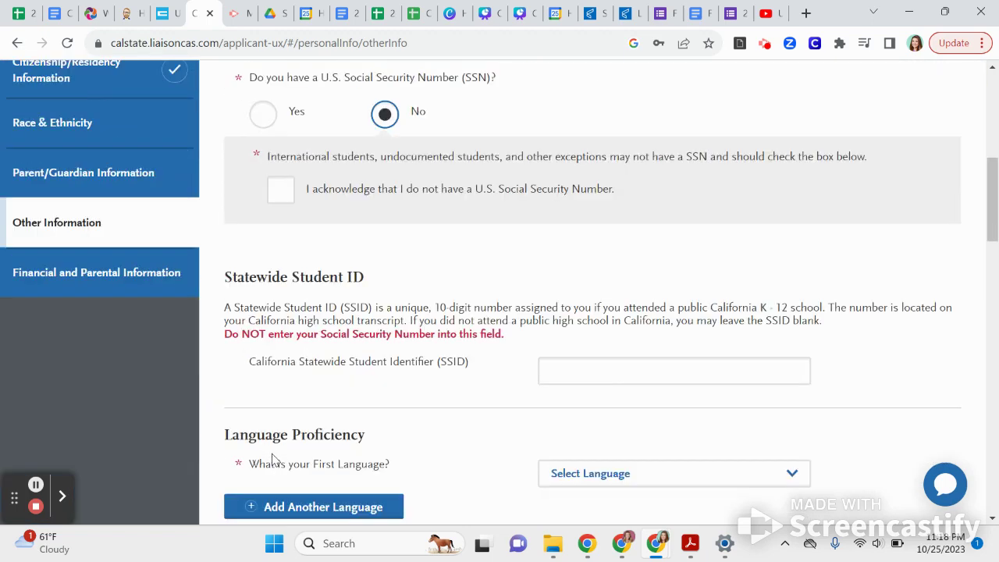
click(605, 373)
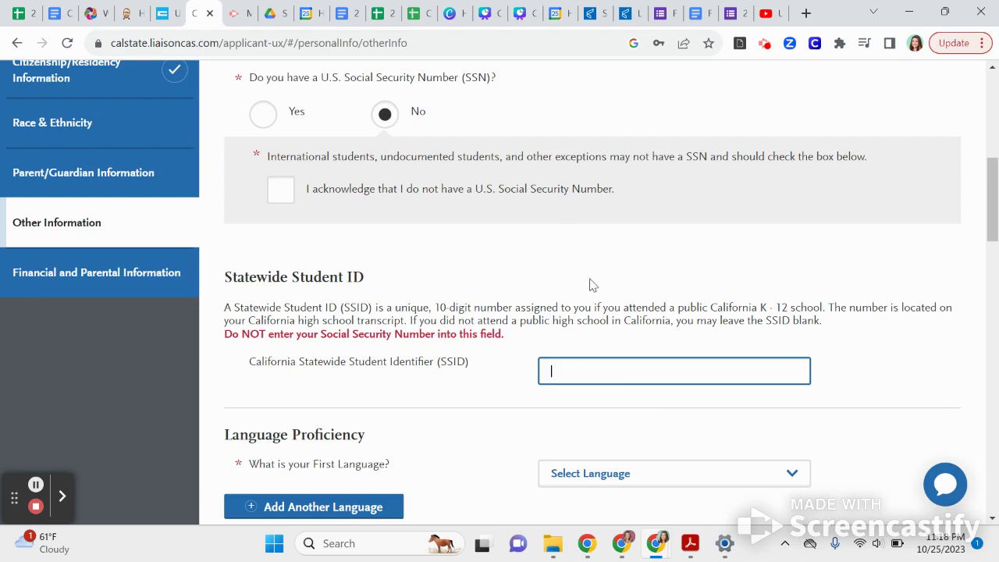
Browse the language choices for the first language question under Language Proficiency without selecting one.
scroll(565, 335, down, 3)
click(649, 328)
click(656, 321)
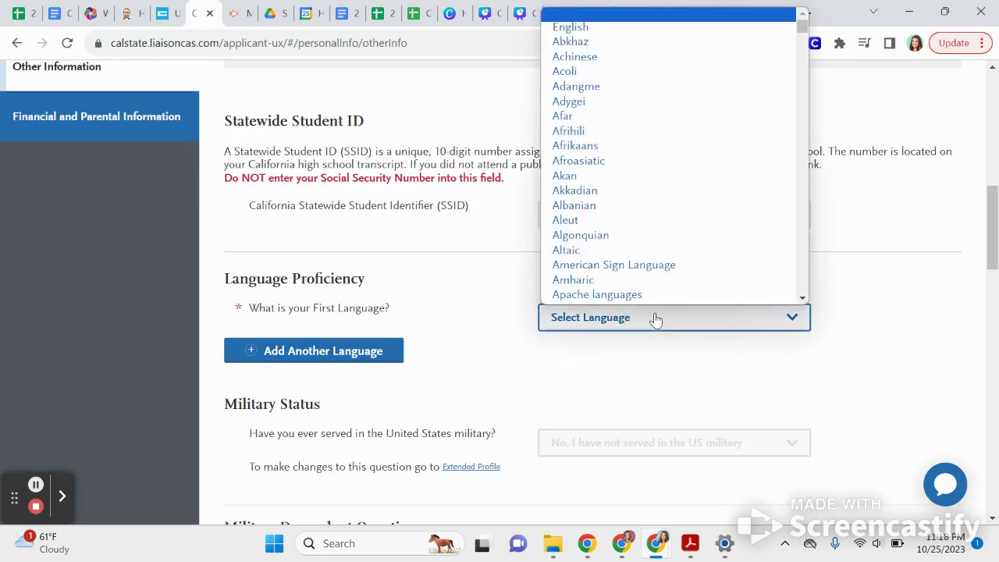
click(462, 319)
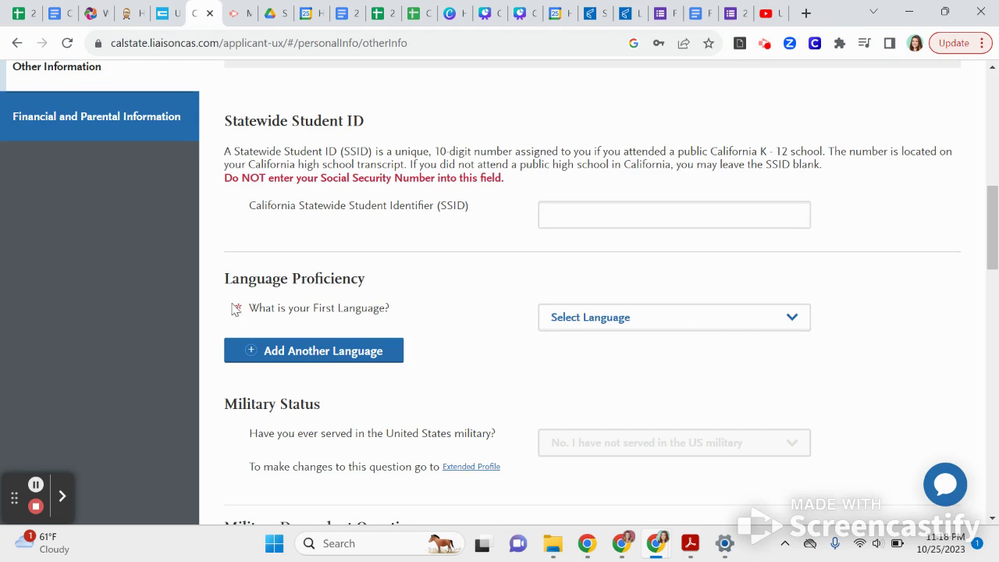
click(618, 328)
scroll(653, 259, down, 20)
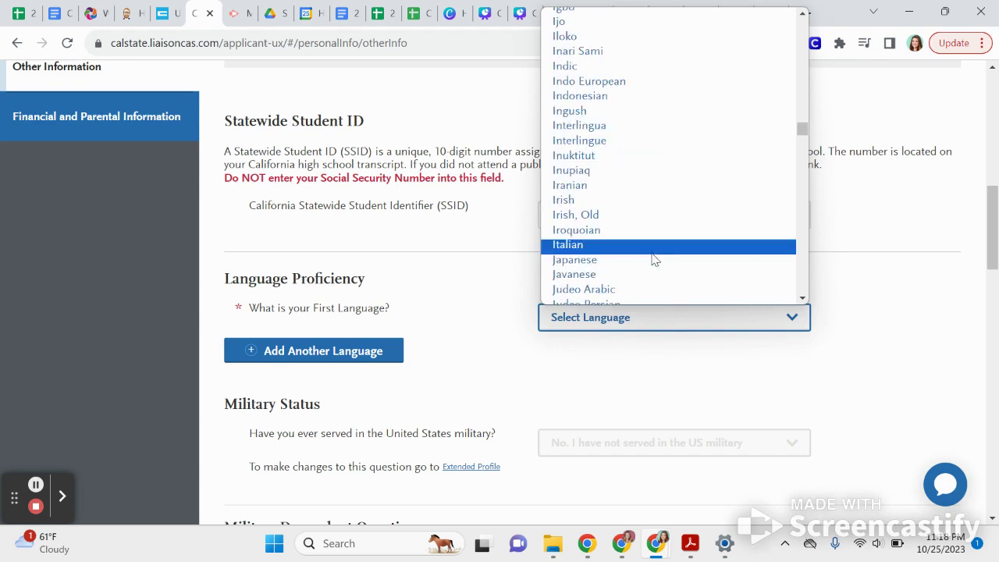
scroll(652, 259, down, 8)
click(435, 351)
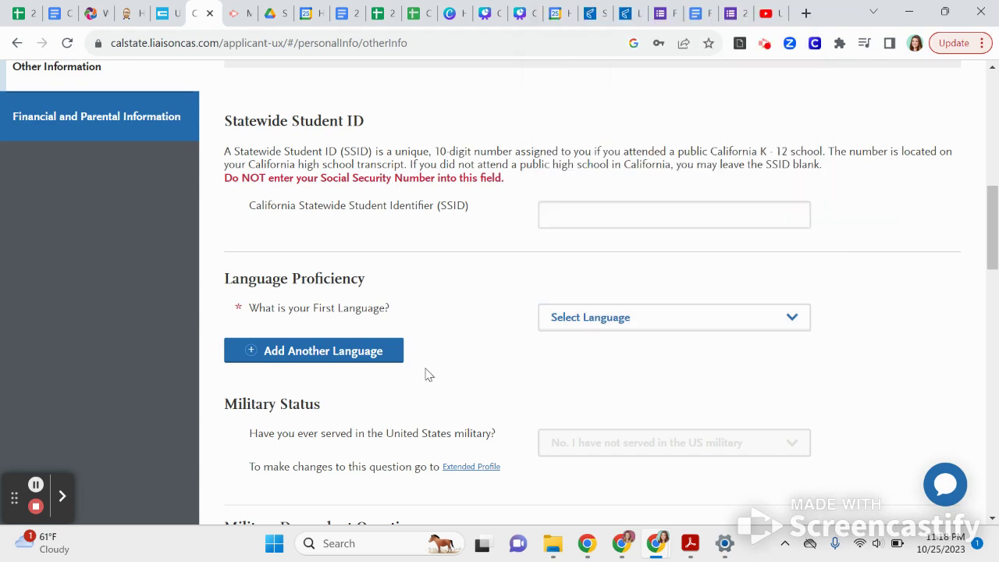
Add an additional language entry and look through its language choices without selecting one.
click(319, 360)
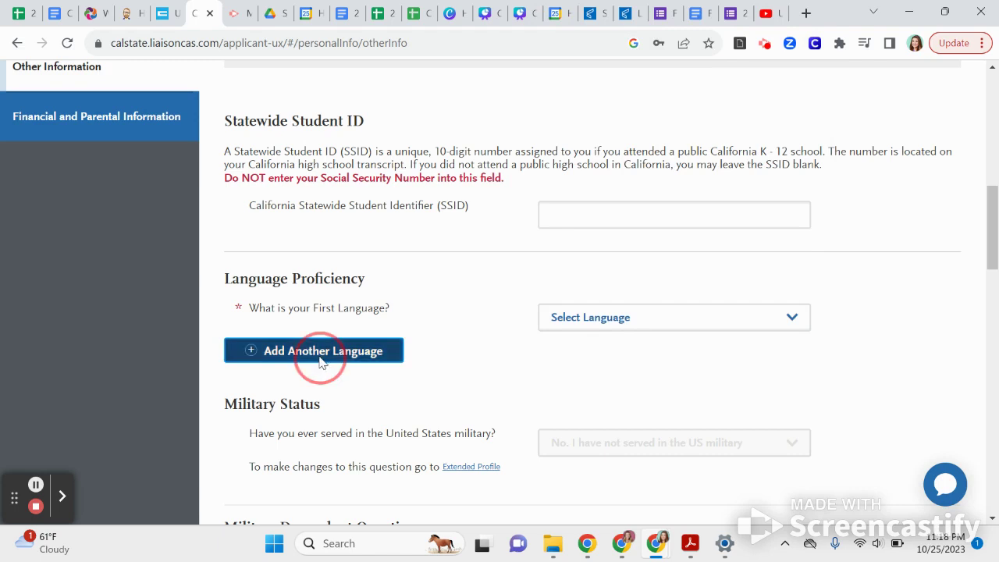
click(359, 390)
scroll(394, 281, down, 10)
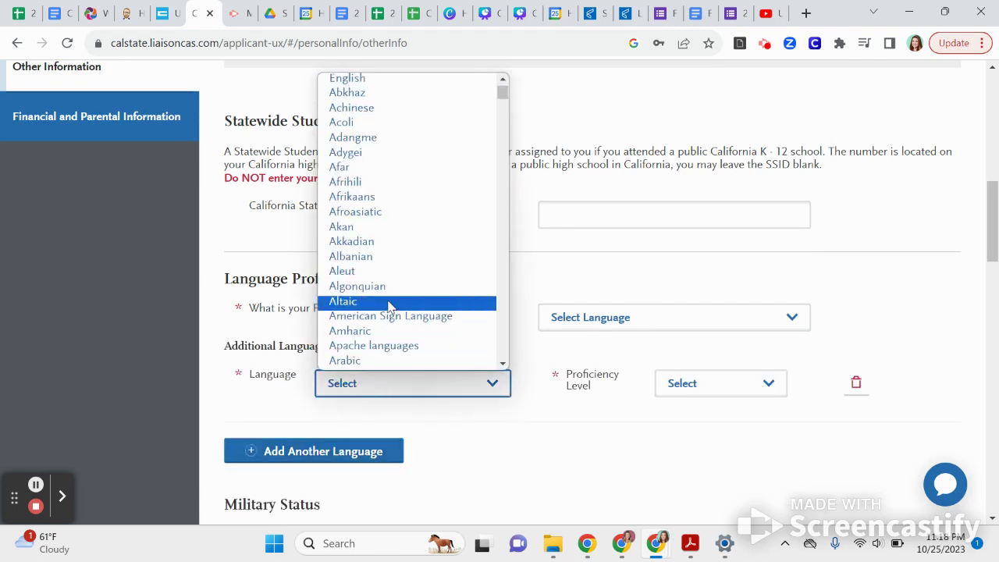
scroll(400, 258, down, 4)
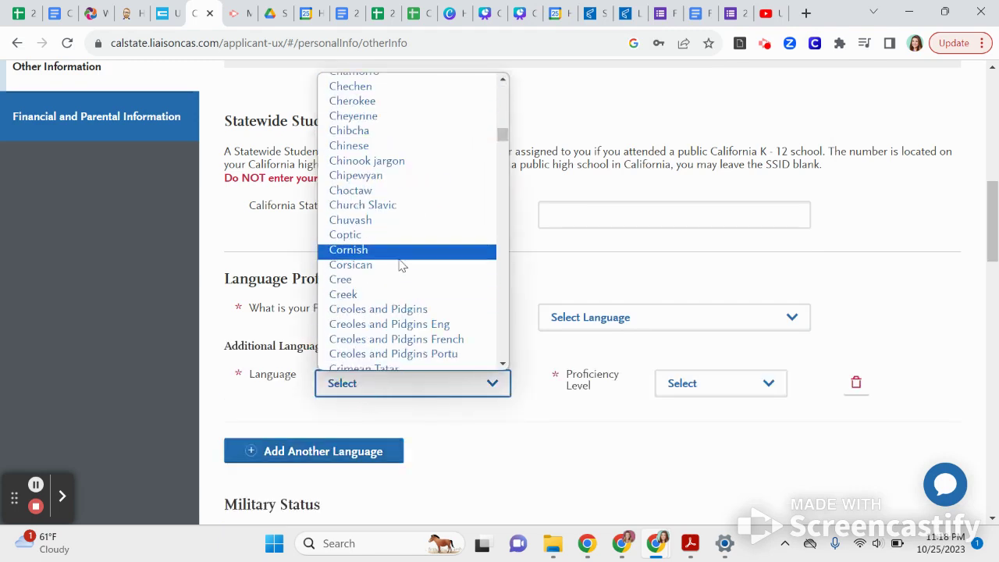
scroll(400, 265, down, 6)
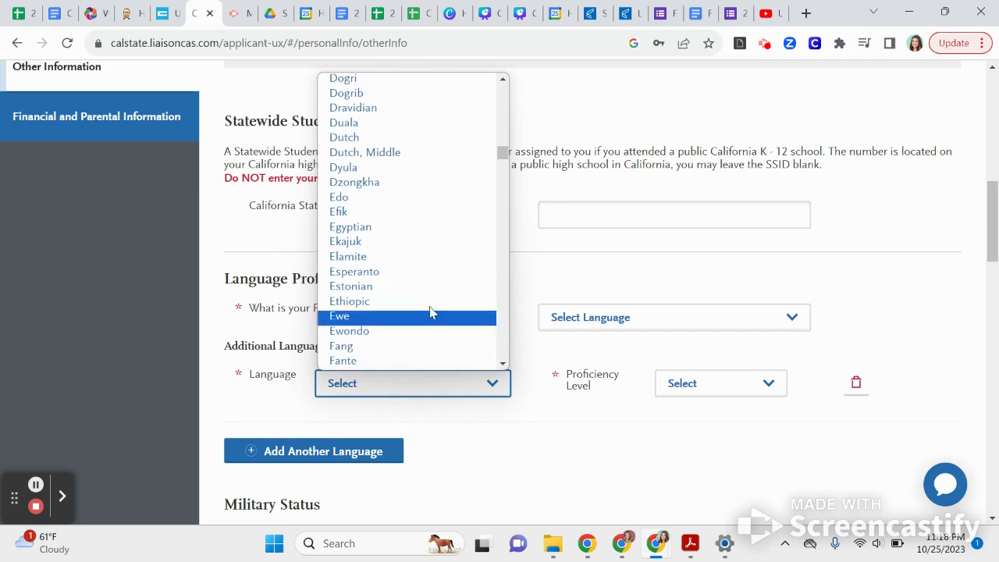
click(463, 454)
Review the Military Status section and the answer choices for the military dependent question.
scroll(456, 458, down, 2)
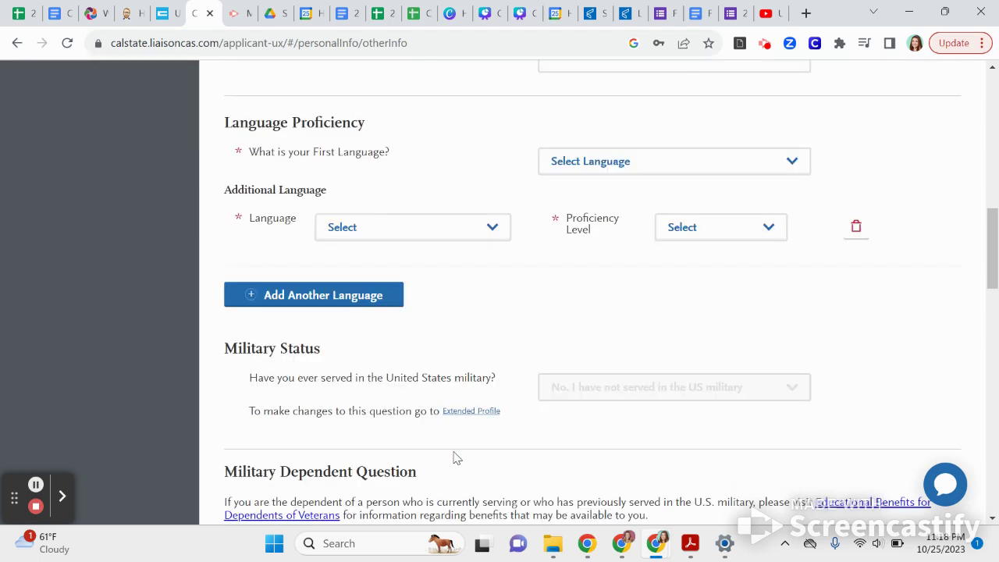
scroll(456, 458, down, 3)
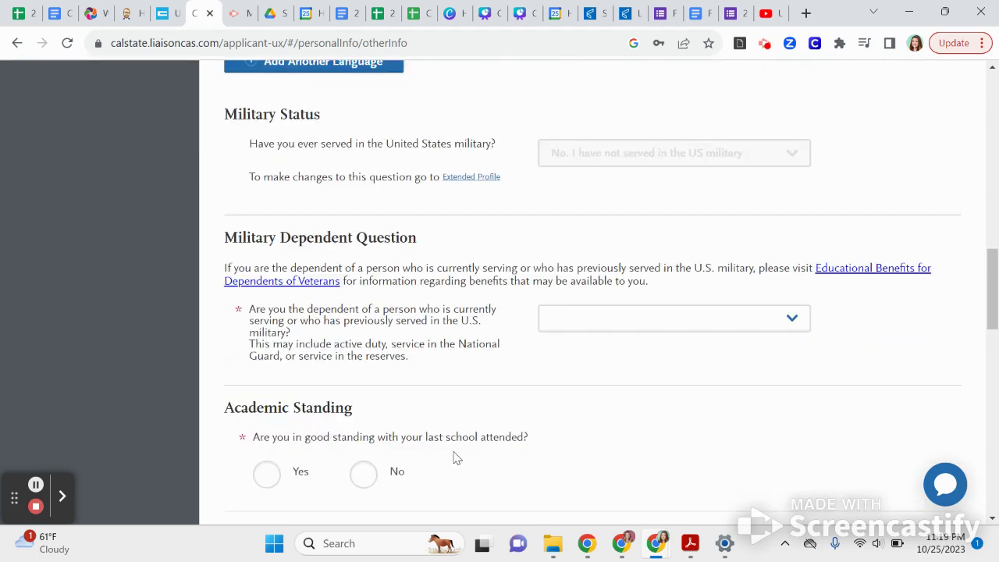
click(730, 328)
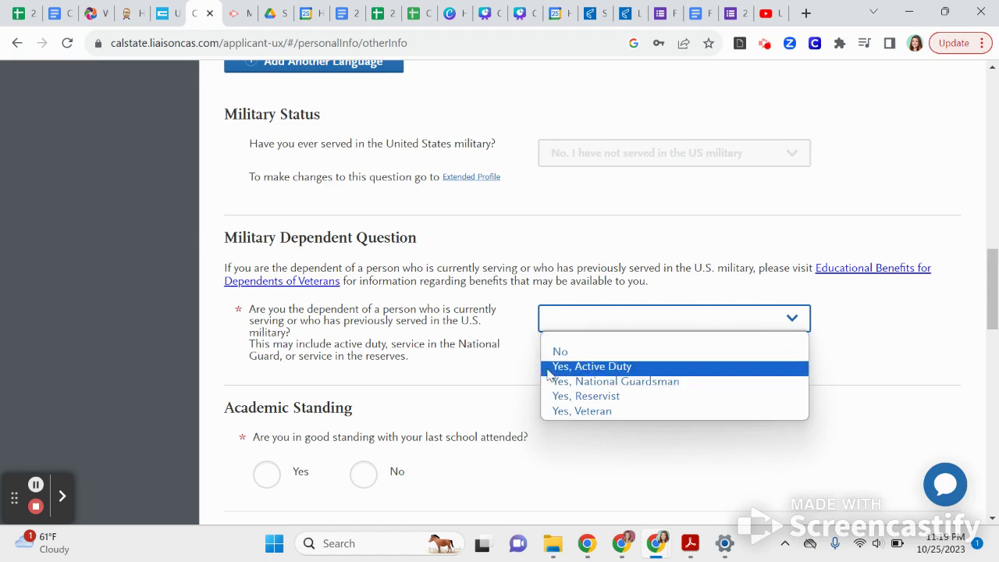
click(483, 357)
Answer Yes to being in good standing with the last school attended and review the academic infractions and conduct questions.
scroll(483, 357, down, 2)
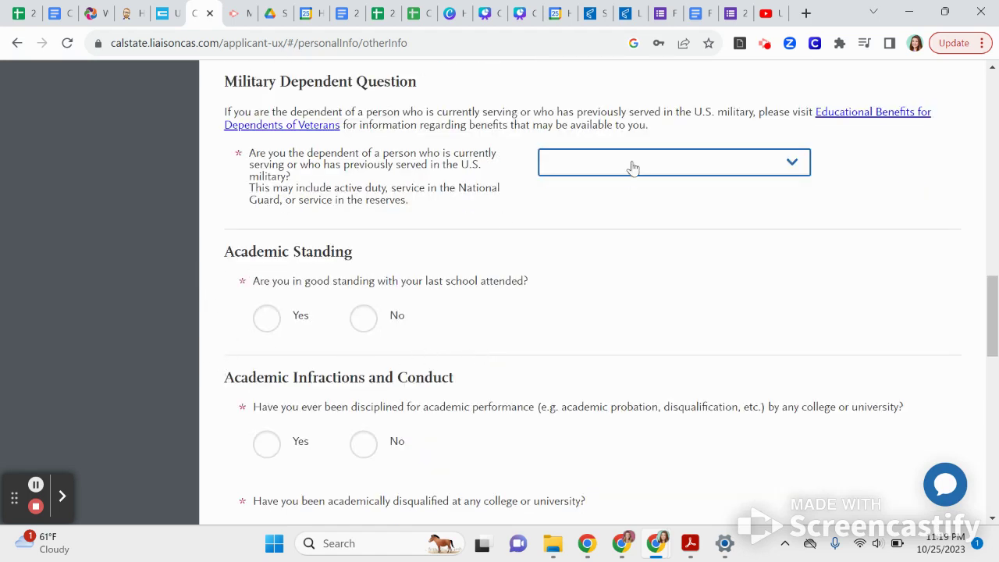
click(268, 318)
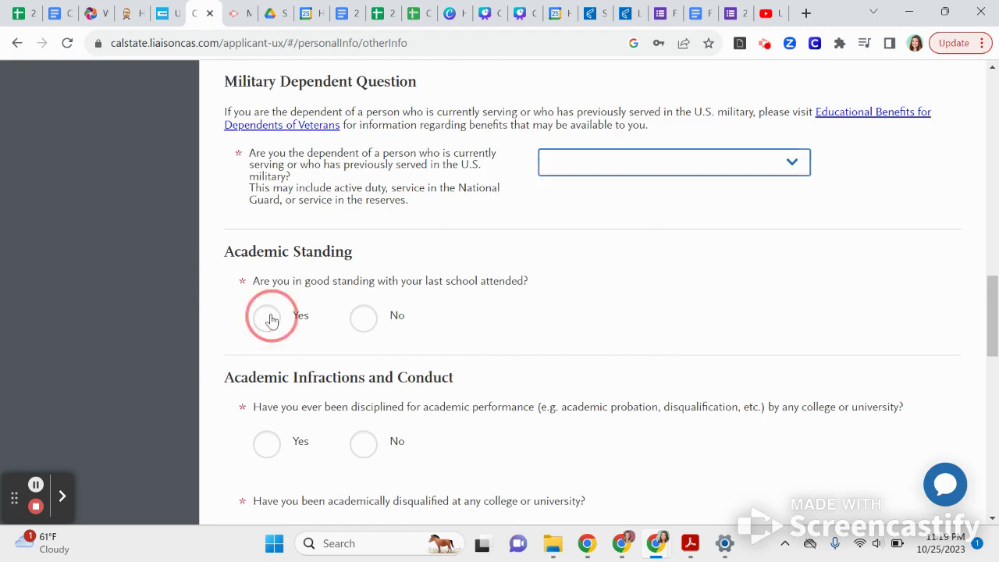
scroll(582, 329, down, 2)
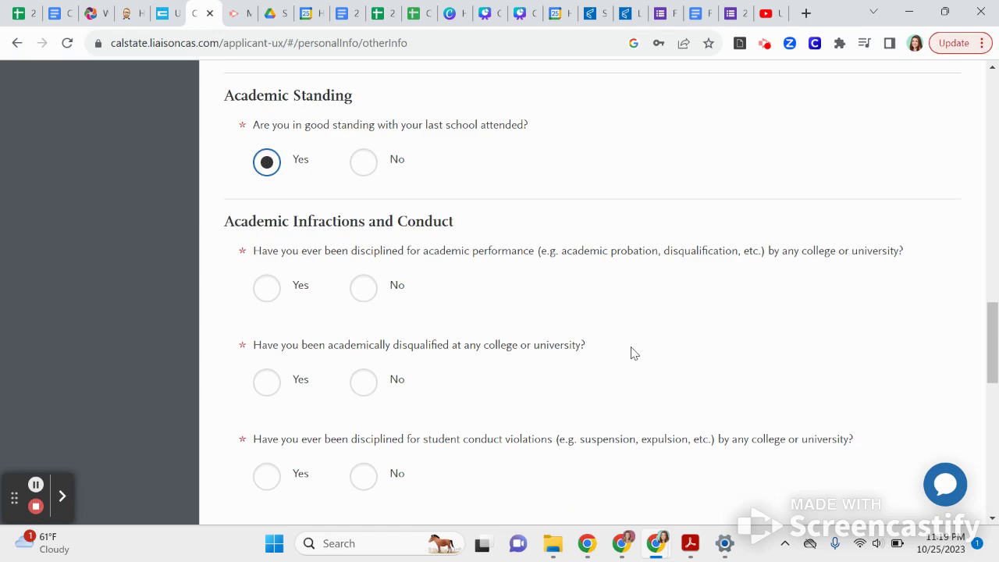
scroll(633, 353, down, 1)
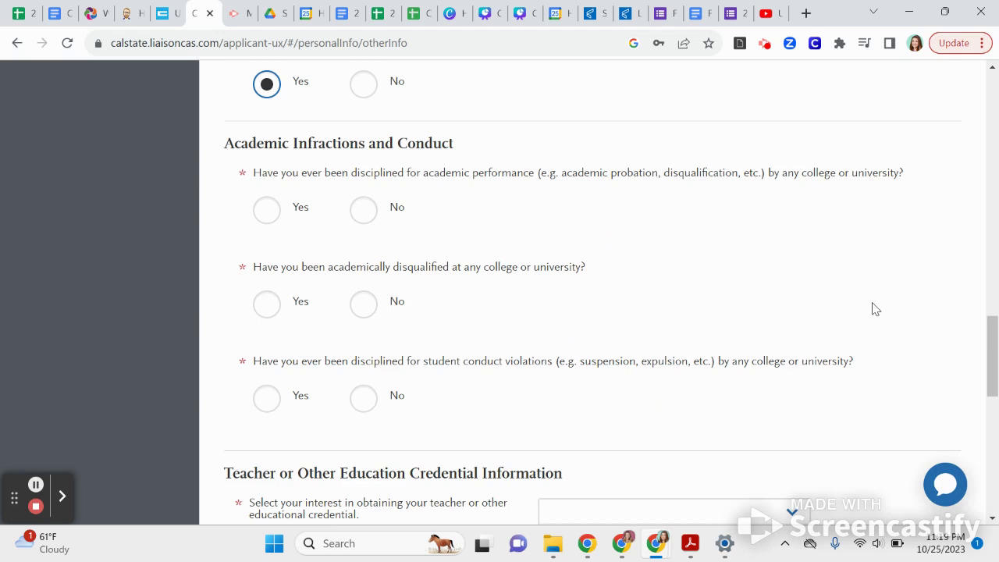
scroll(875, 309, down, 2)
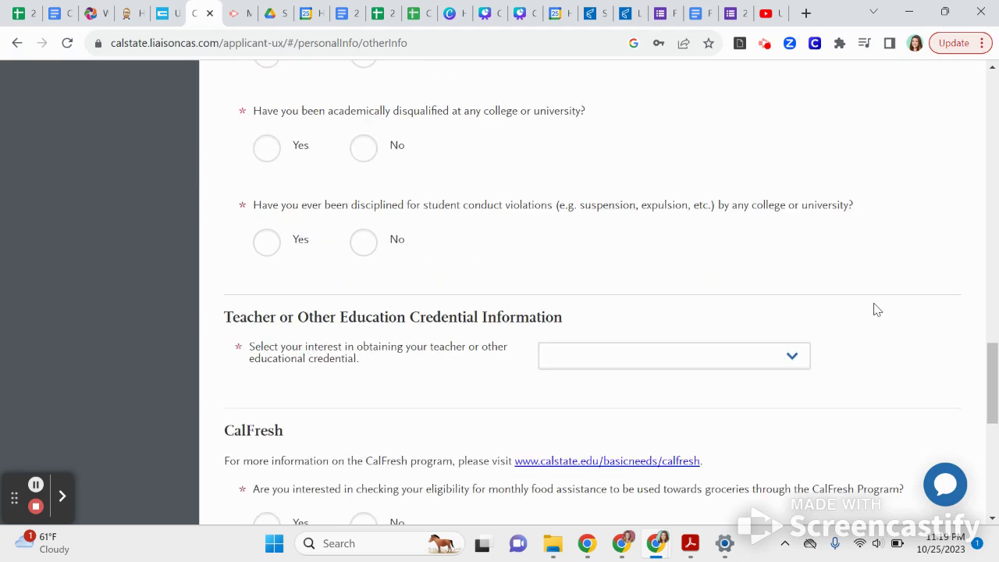
Set credential interest to planning to apply at a later time, with PK-3 Early Childhood Education Specialist Instruction Credential as the objective.
scroll(875, 309, down, 2)
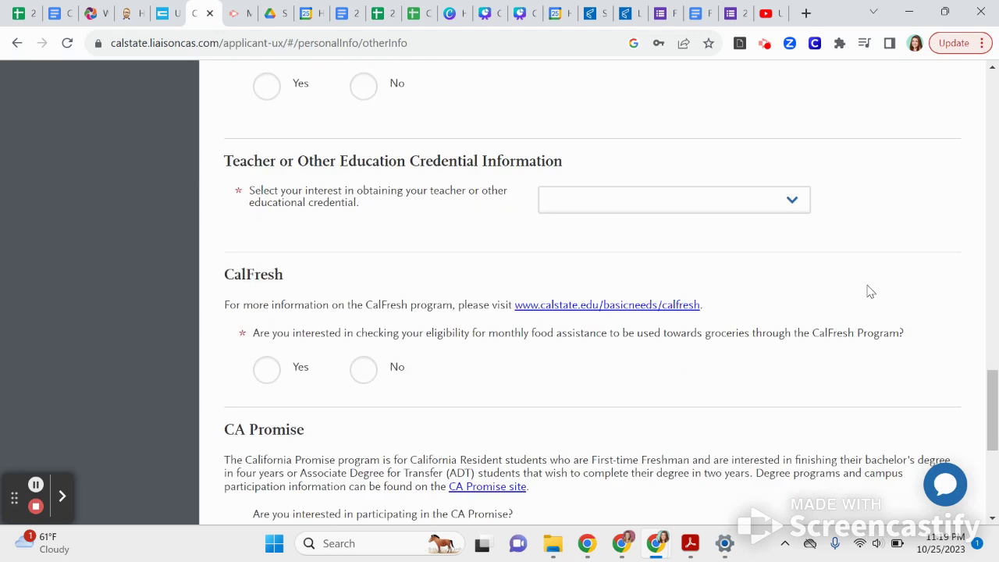
click(649, 206)
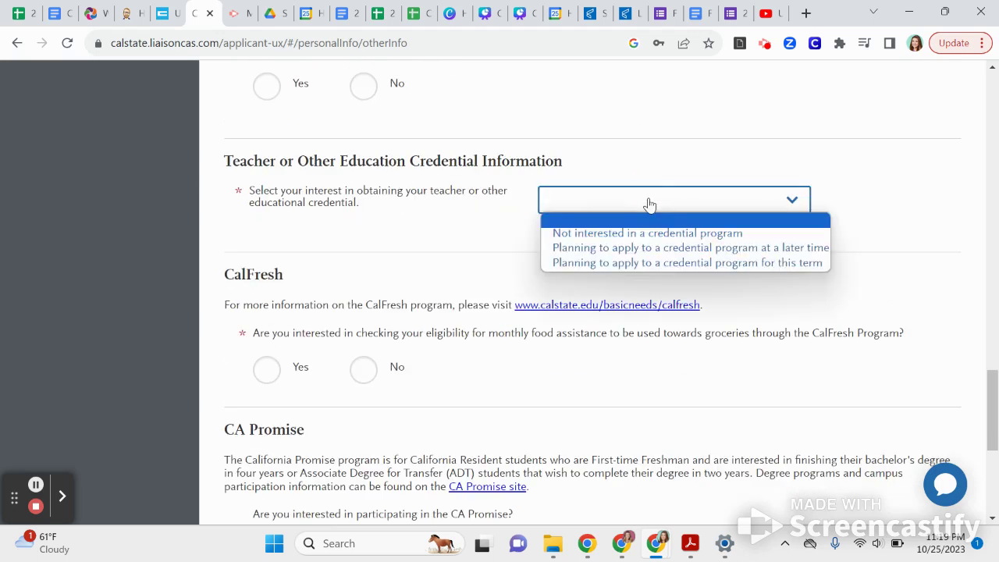
click(671, 250)
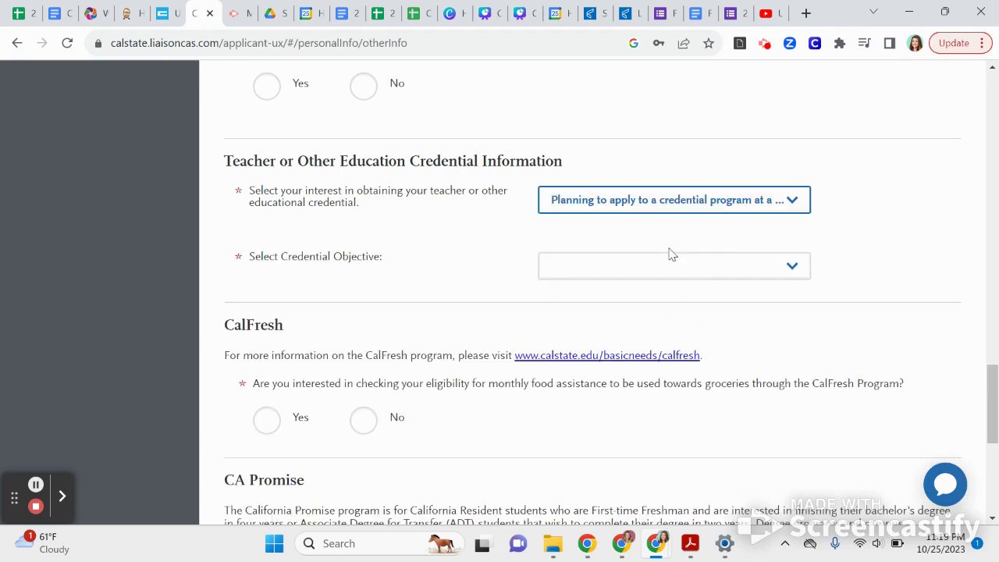
click(694, 267)
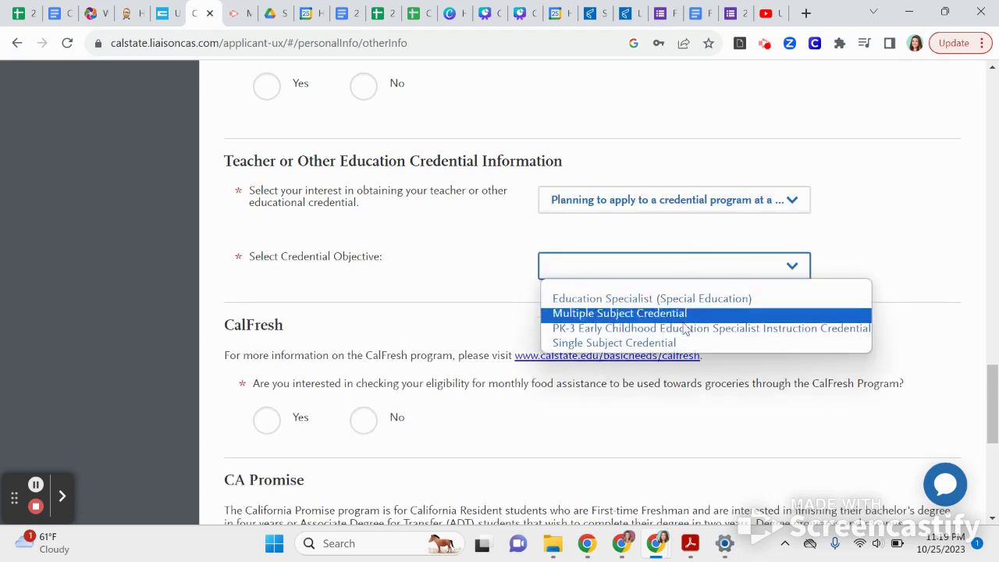
click(722, 329)
Answer Yes to checking CalFresh eligibility and Yes to participating in the CA Promise.
scroll(718, 335, down, 3)
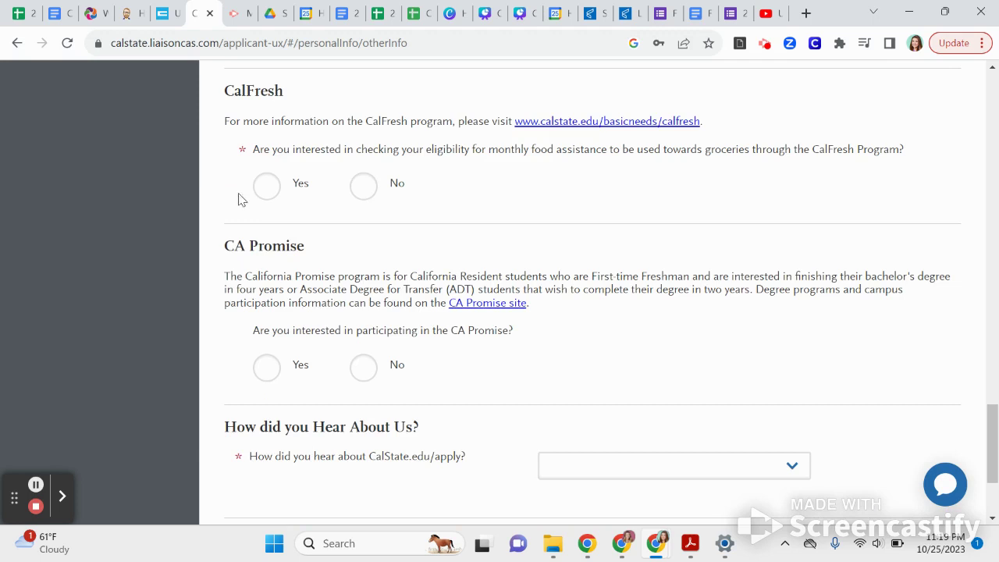
click(265, 191)
click(266, 376)
Set how you heard about CalState.edu/apply to Counselor/Advisor.
scroll(549, 419, down, 2)
click(664, 307)
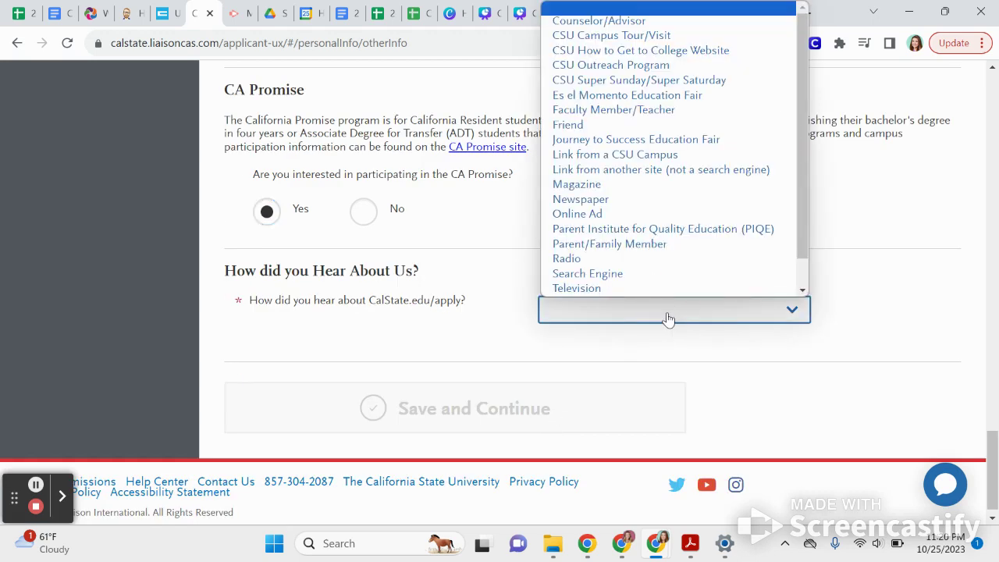
click(715, 20)
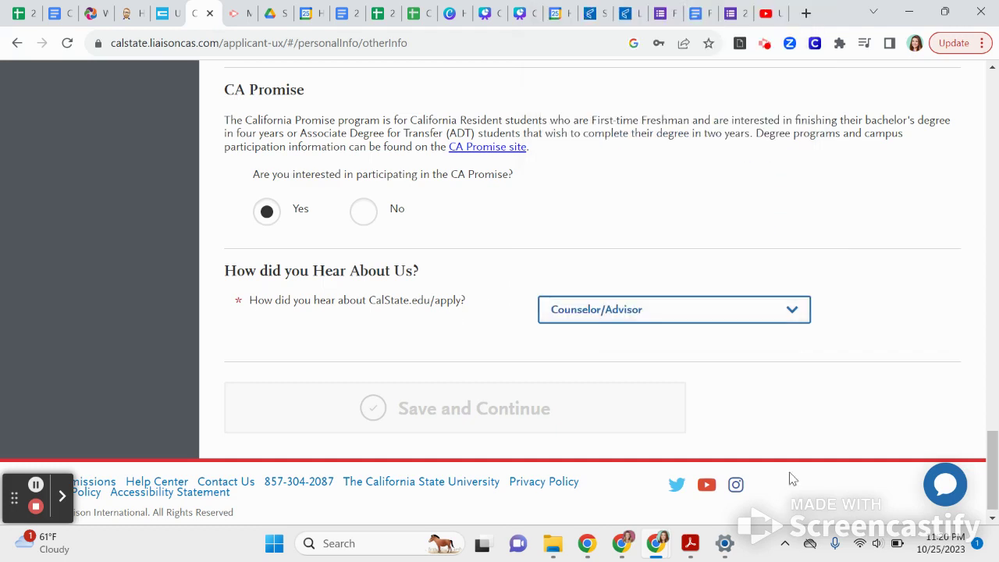
Open Financial and Parental Information and review the household statements, campus housing and parent education questions.
scroll(325, 380, up, 3)
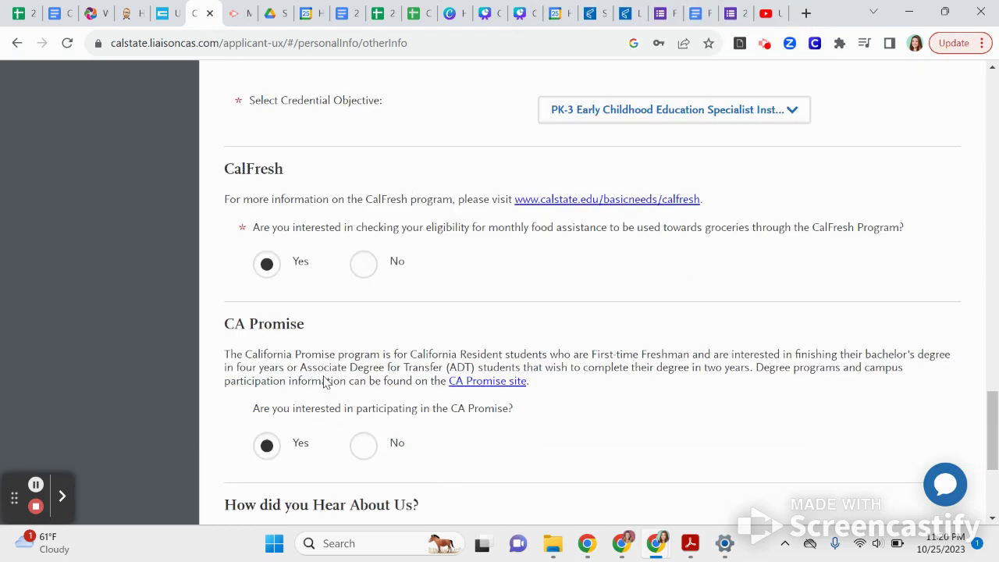
scroll(325, 380, up, 15)
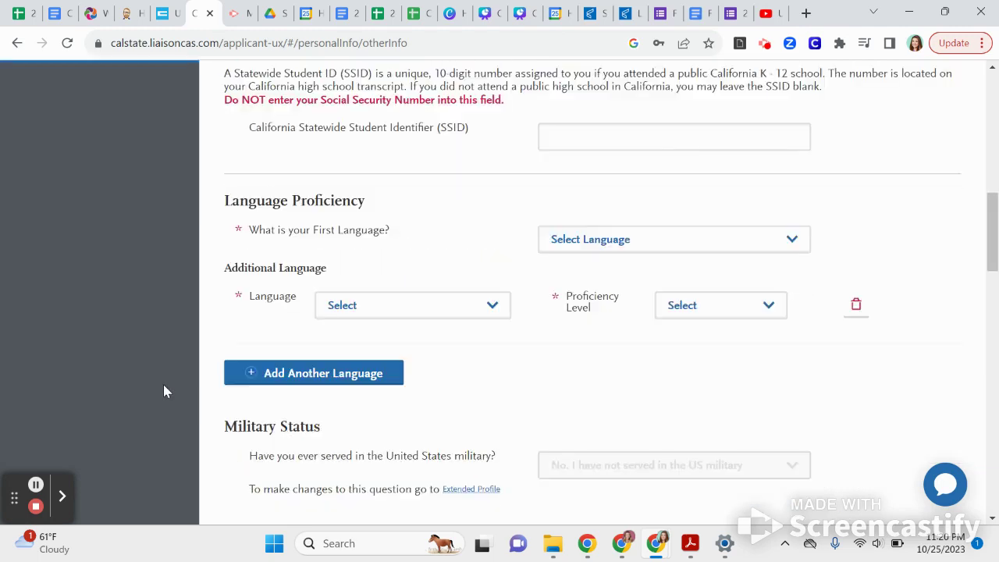
scroll(164, 391, up, 5)
click(45, 425)
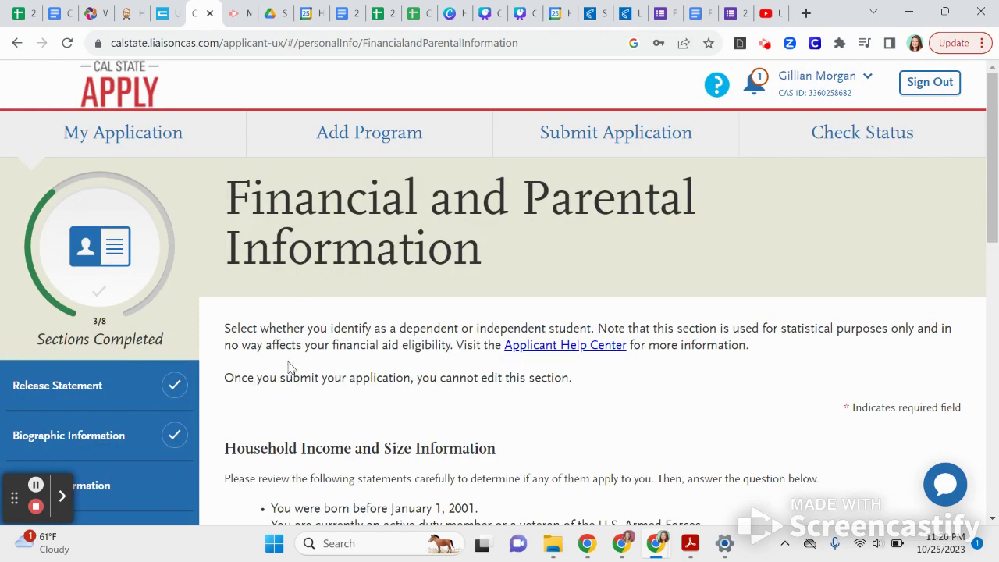
scroll(328, 316, down, 2)
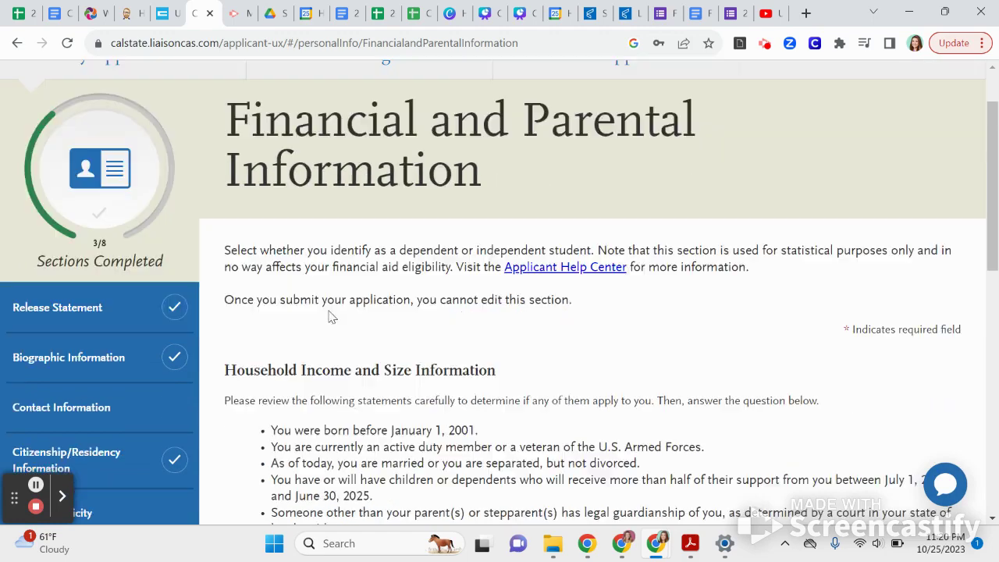
scroll(332, 316, down, 2)
scroll(331, 316, up, 4)
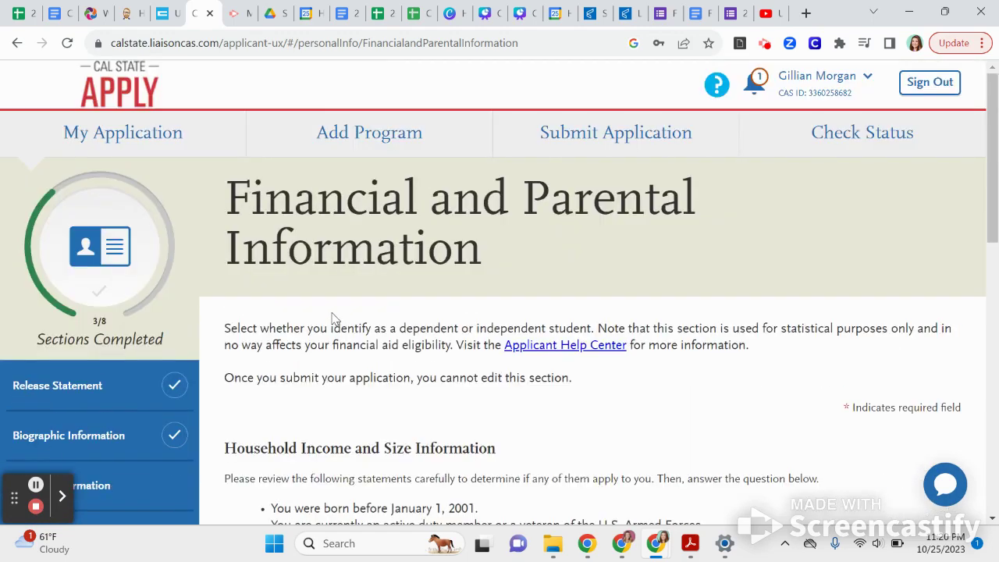
scroll(486, 345, down, 7)
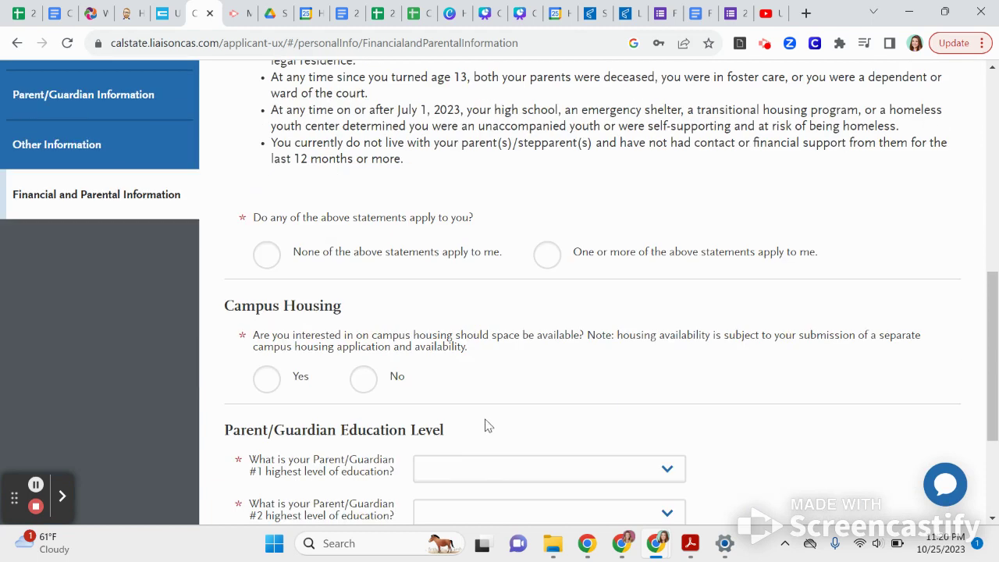
Answer that none of the household income and size statements apply to the applicant.
scroll(526, 382, up, 2)
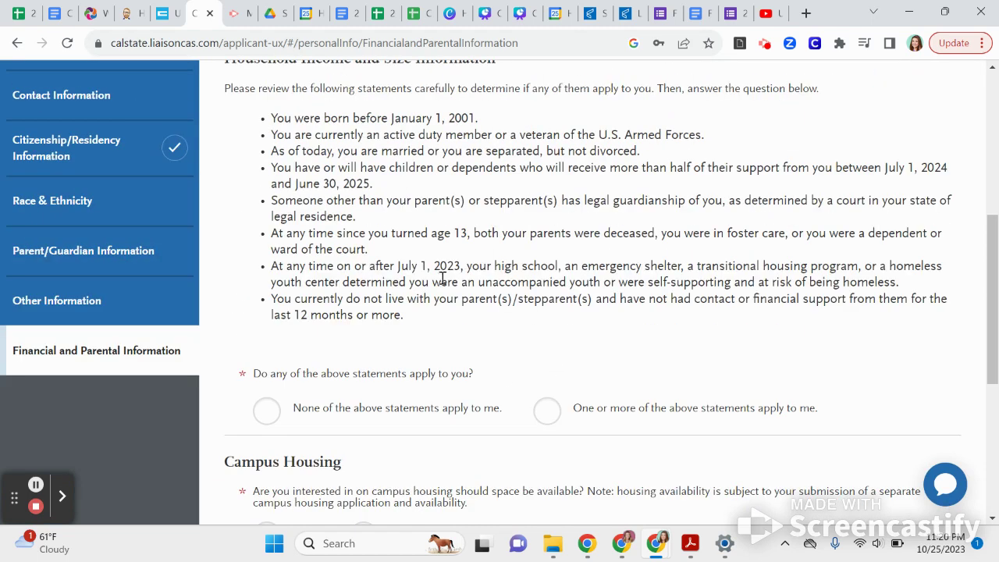
click(554, 416)
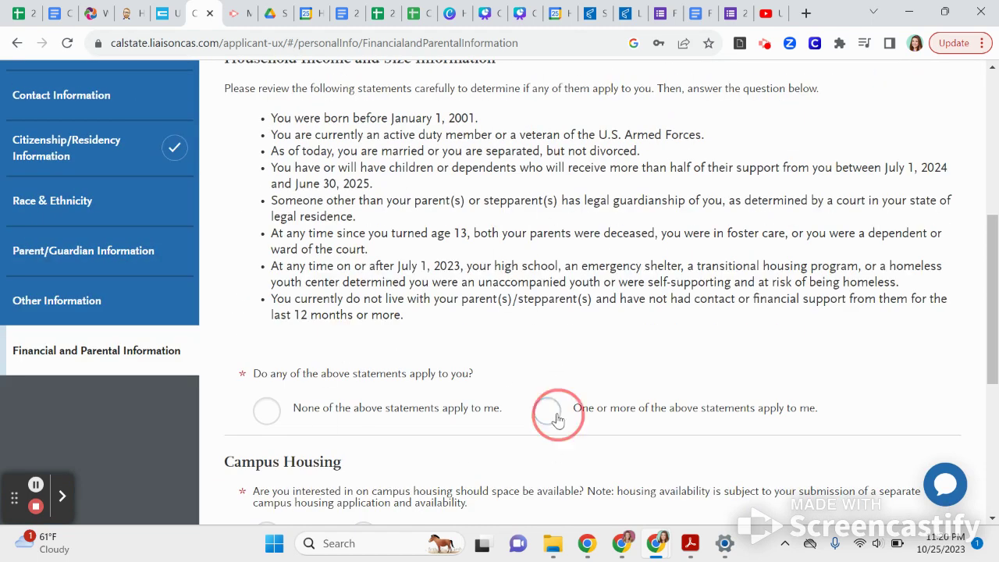
click(267, 409)
Set the total size of the parents'/stepparents' household in 2022 to 5.
scroll(266, 408, down, 3)
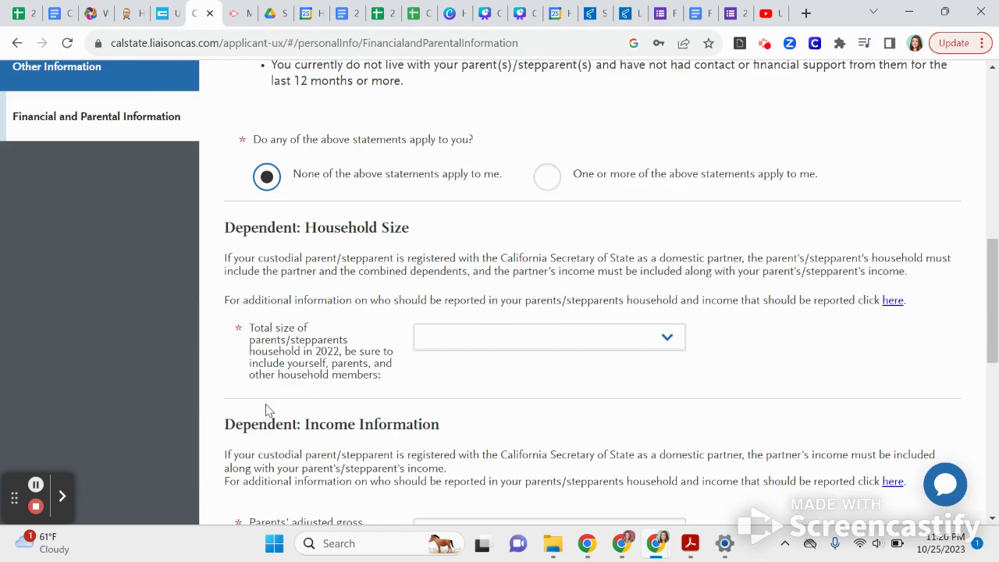
click(530, 344)
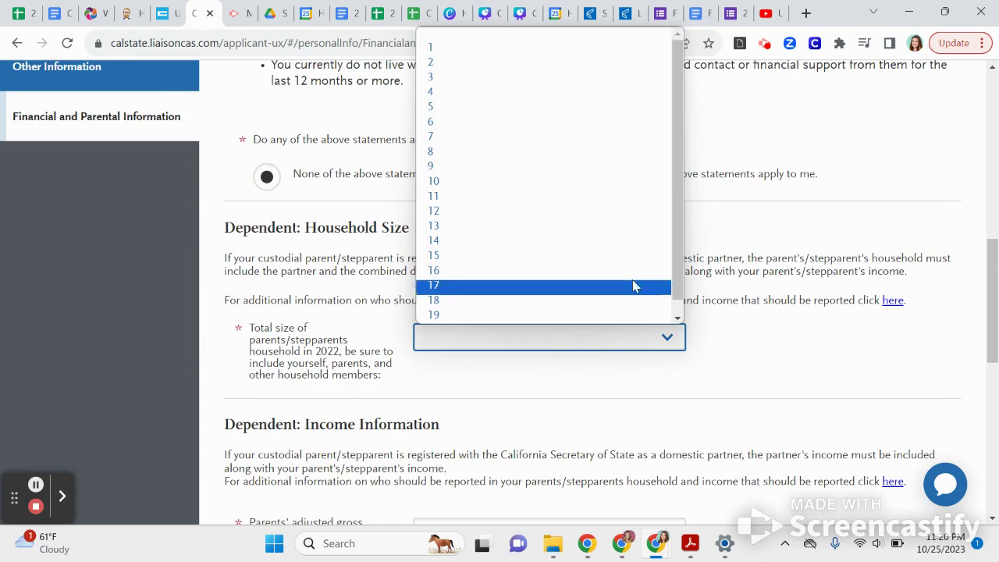
click(455, 108)
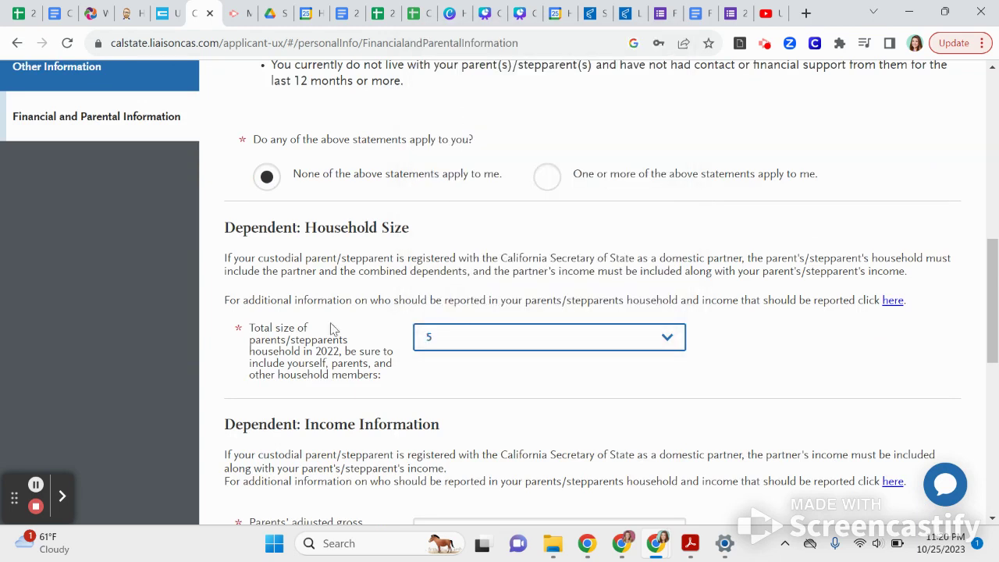
Examine the parents' 2022 adjusted gross income and untaxed income fields under Dependent: Income Information.
scroll(312, 335, down, 2)
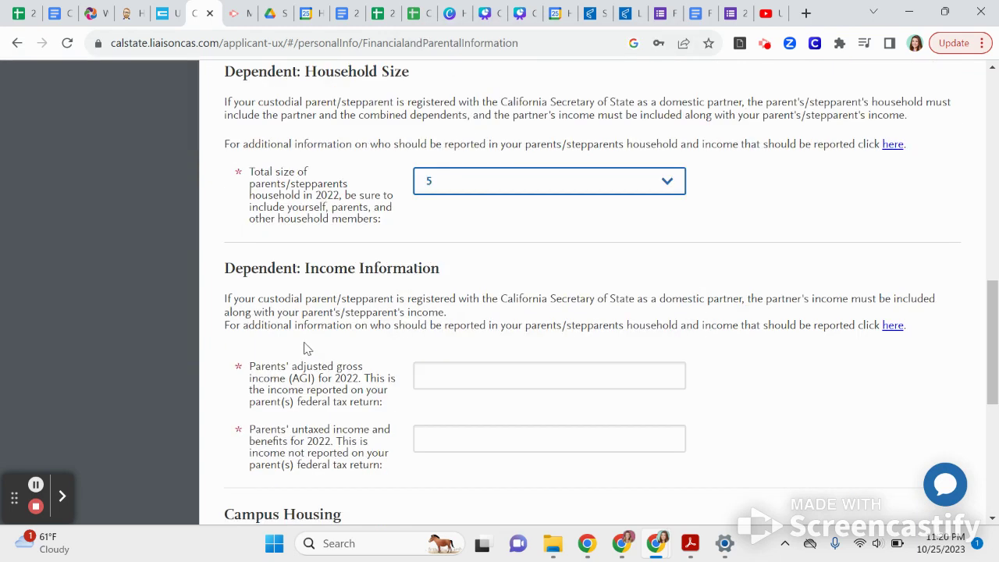
click(462, 385)
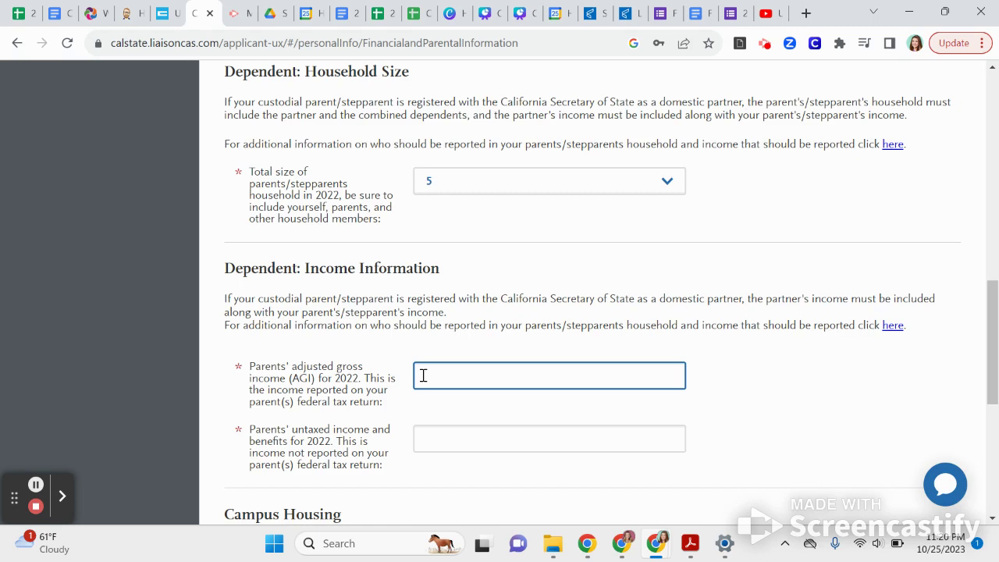
click(458, 379)
click(468, 372)
scroll(460, 376, down, 1)
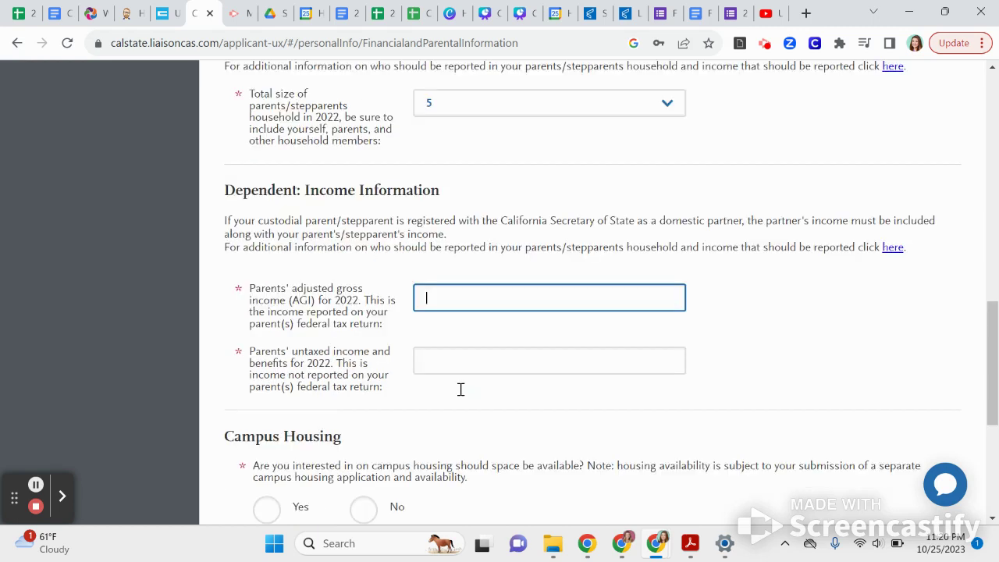
click(449, 359)
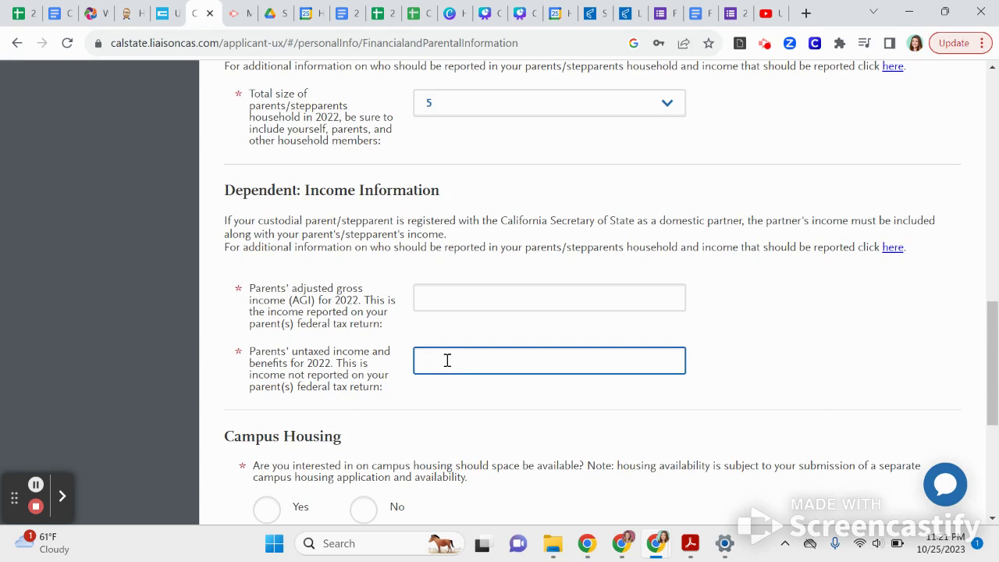
Answer Yes to campus housing interest, and set Parent/Guardian #1 education to No High School and #2 to High School Graduate.
scroll(445, 409, down, 2)
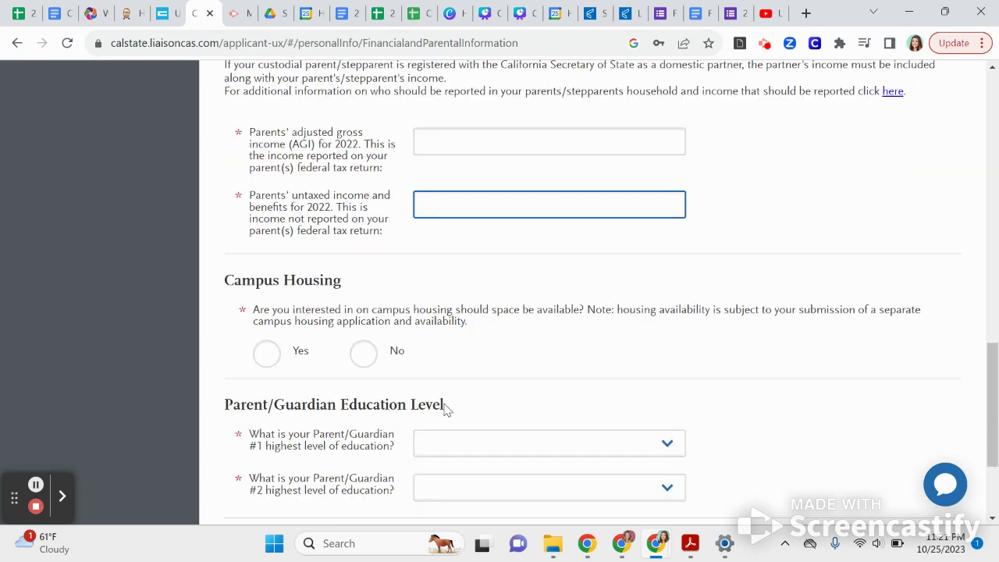
click(267, 353)
scroll(307, 394, down, 1)
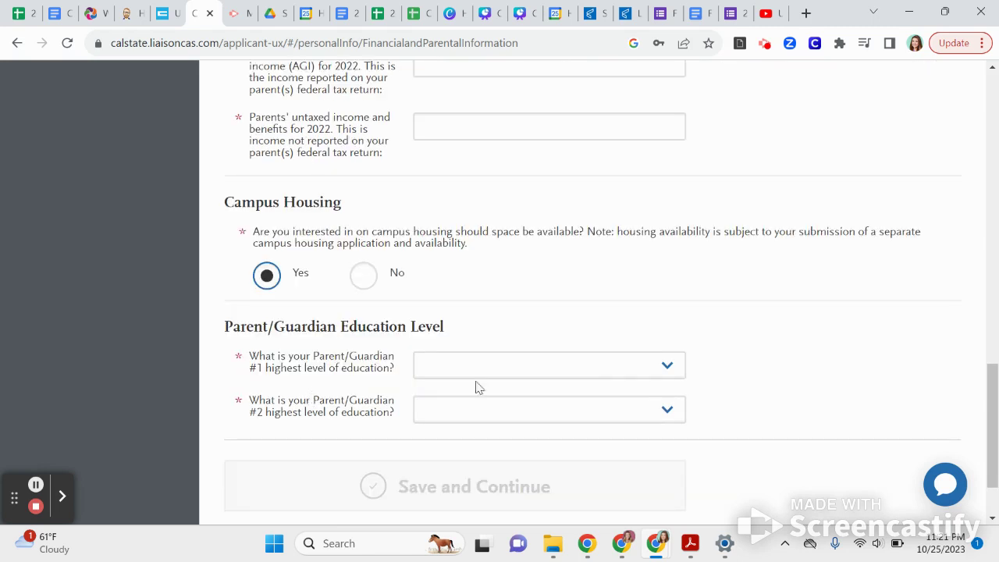
click(591, 369)
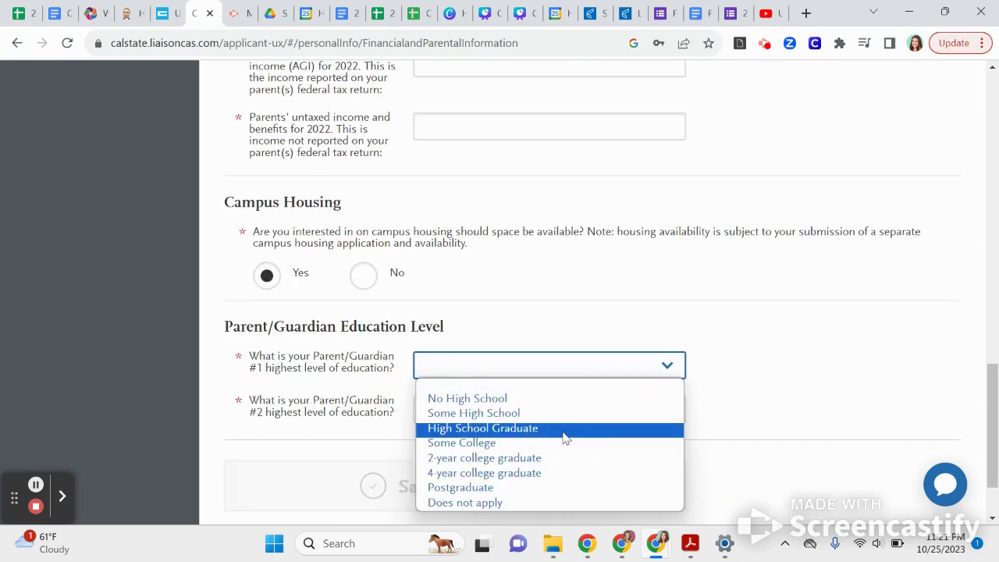
click(554, 399)
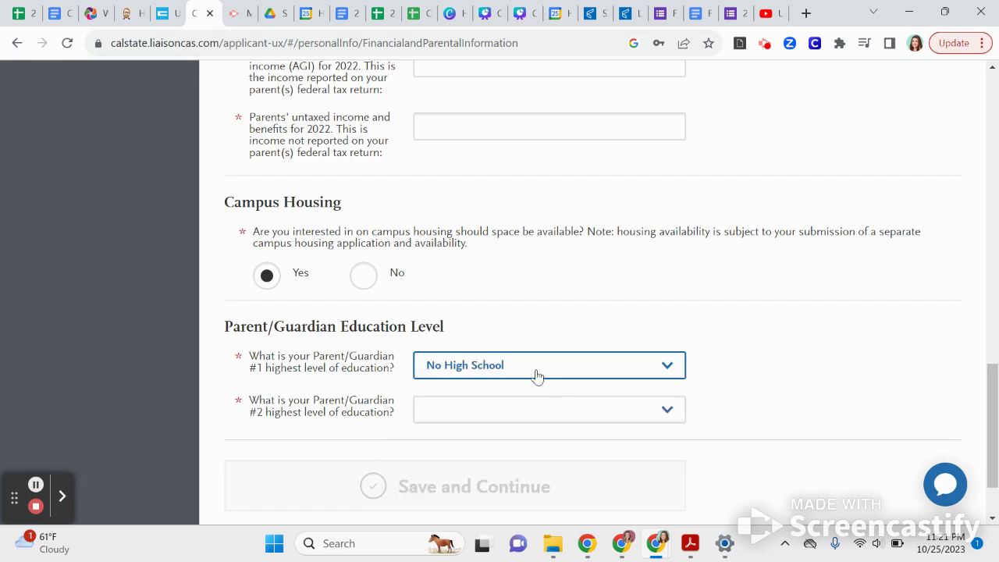
click(451, 411)
click(474, 313)
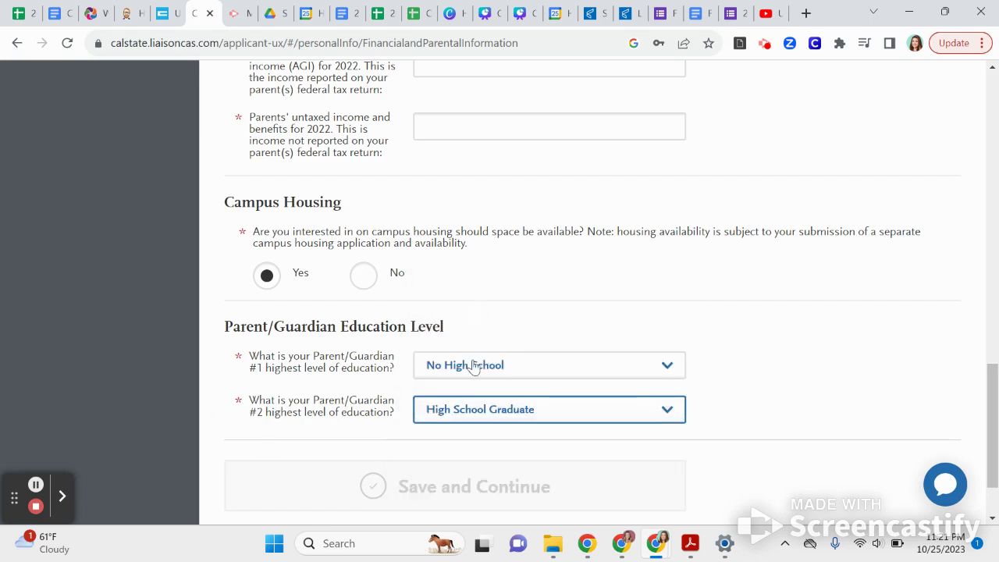
Return to the My Application dashboard and open High Schools Attended under Academic History.
scroll(285, 380, up, 3)
scroll(284, 380, up, 15)
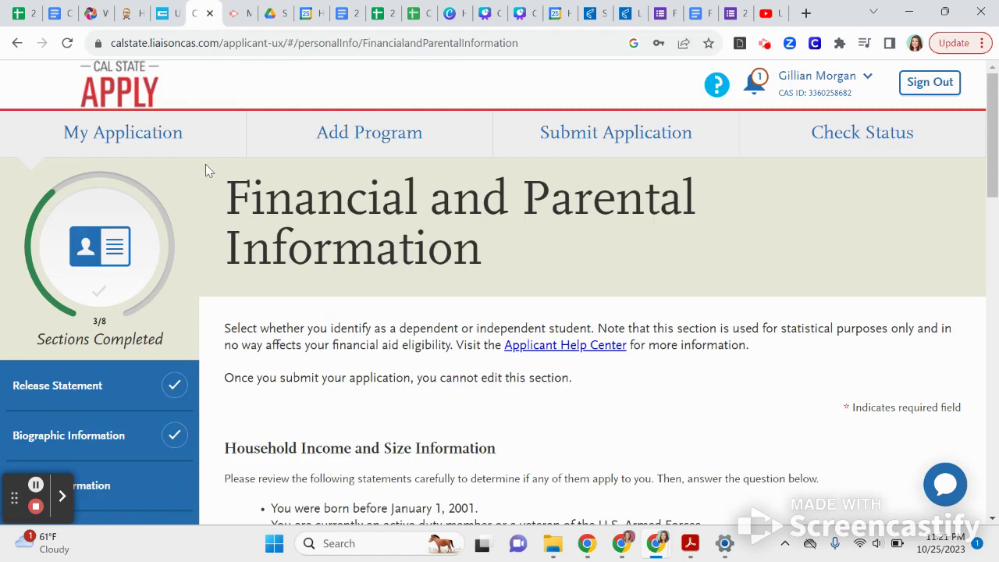
click(176, 139)
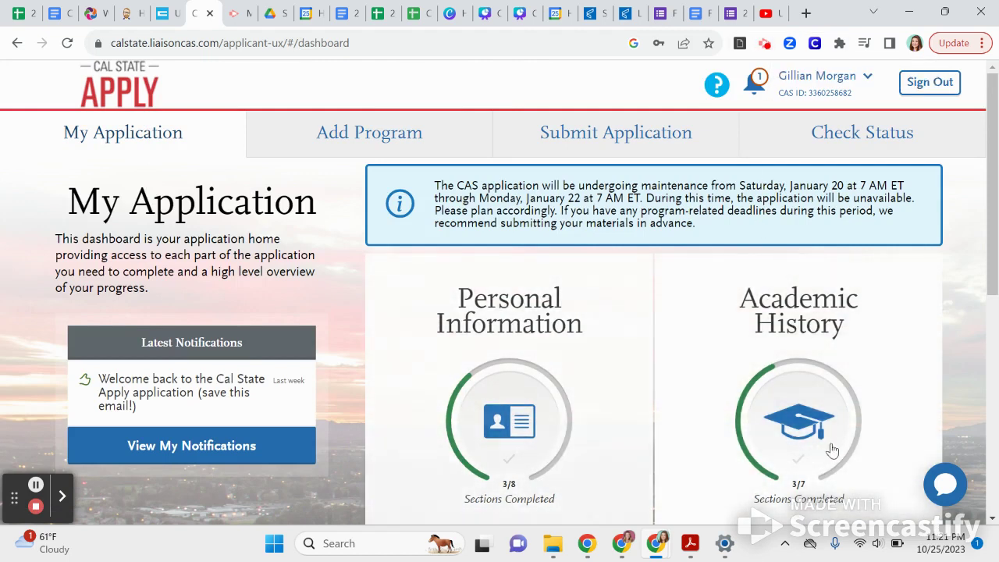
click(842, 370)
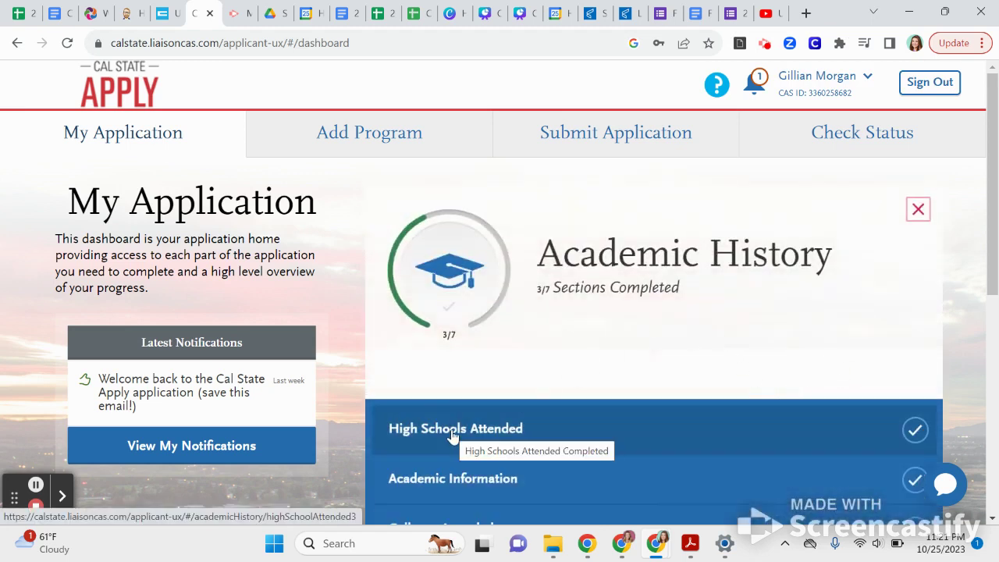
click(453, 436)
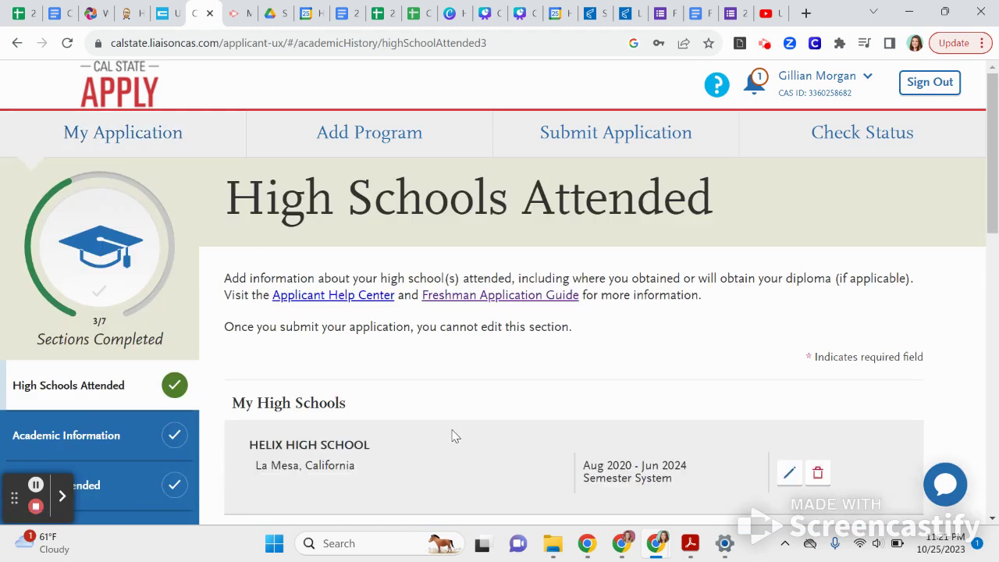
Open the Helix High School entry for editing, review it through the term type, and save the school.
scroll(455, 437, down, 1)
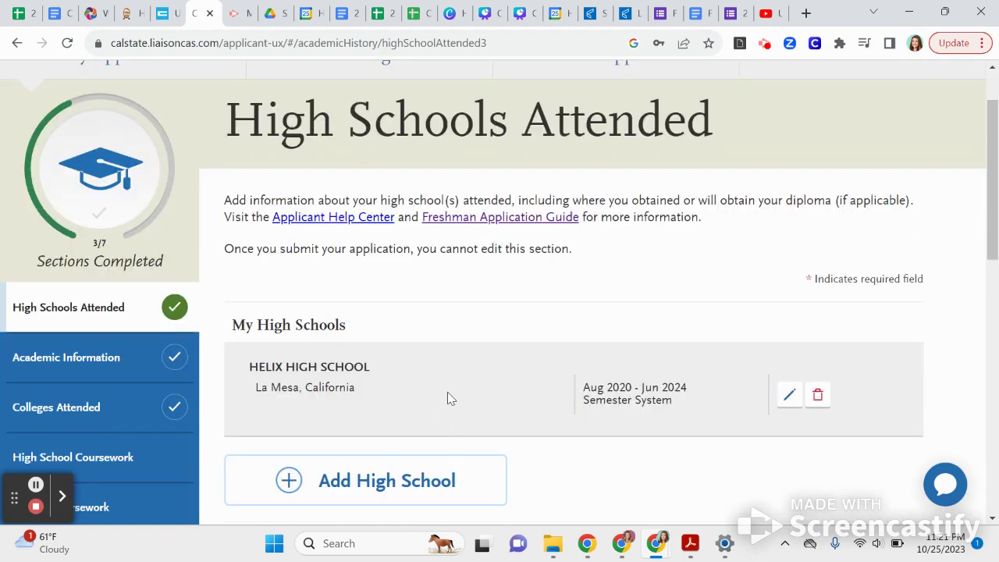
scroll(447, 392, down, 1)
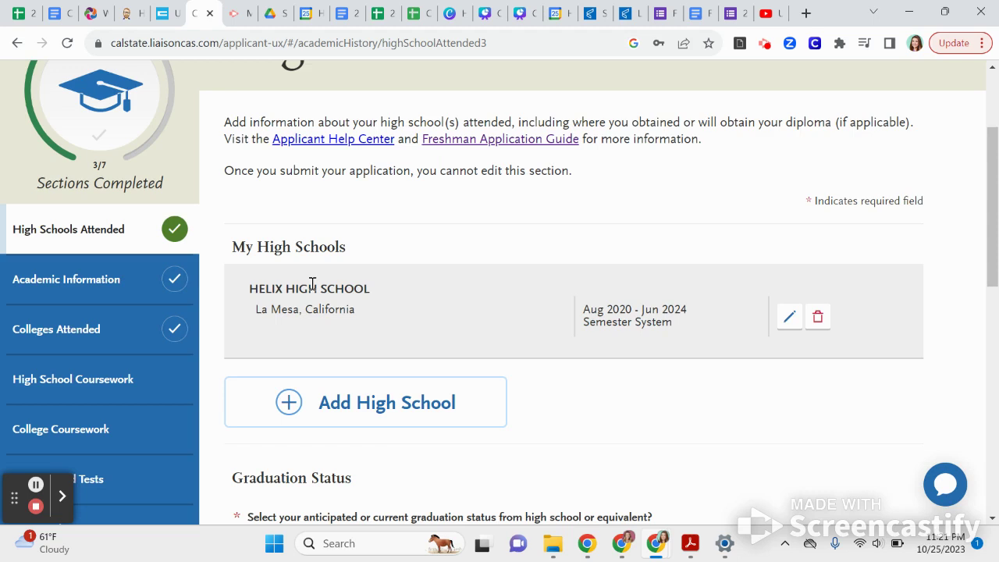
click(789, 319)
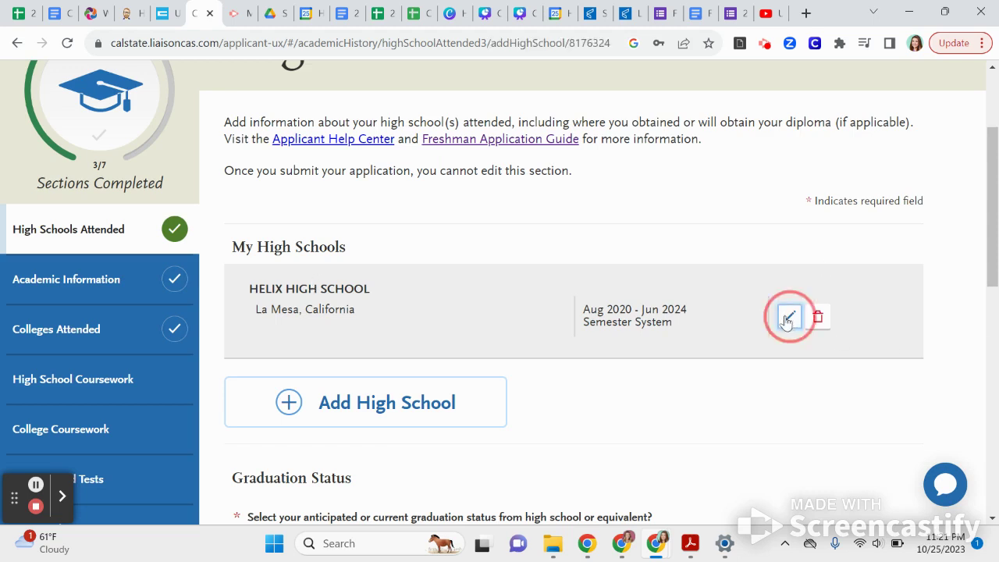
scroll(784, 326, down, 4)
scroll(784, 326, down, 7)
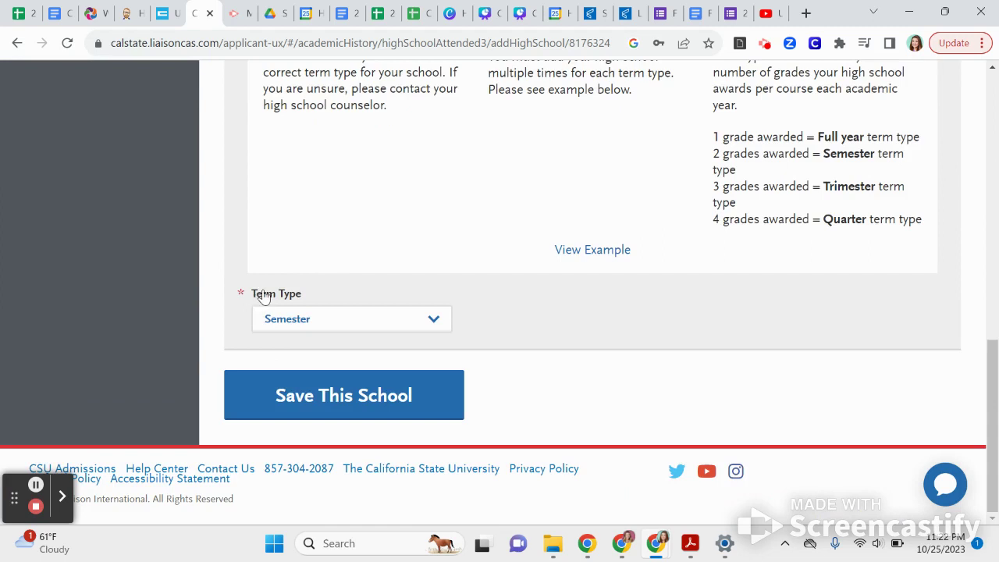
click(372, 402)
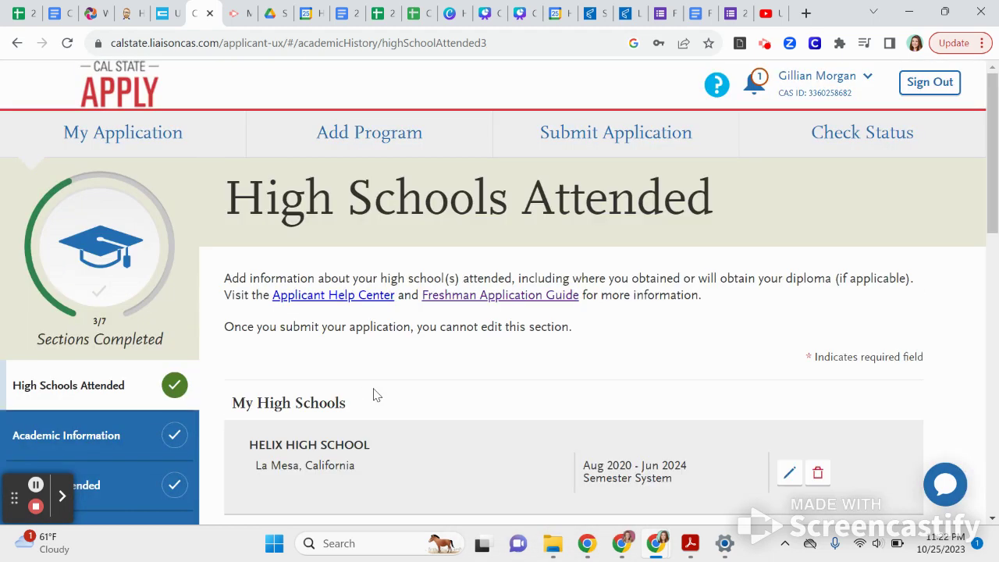
Examine the Graduation Status answers, including the diploma-granting high school and the expected date.
scroll(373, 394, down, 2)
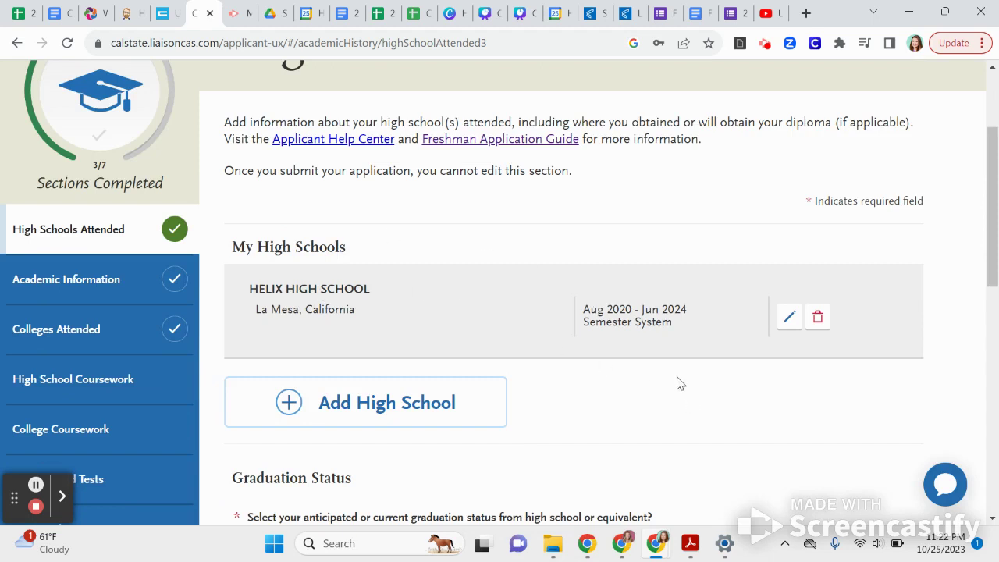
scroll(679, 382, down, 3)
scroll(667, 380, down, 1)
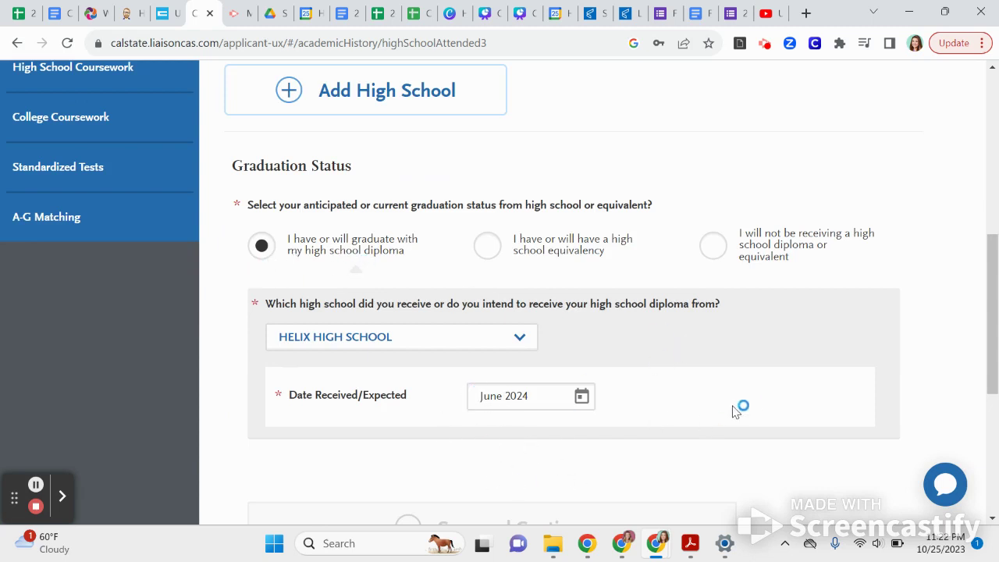
scroll(737, 408, down, 1)
scroll(737, 412, down, 2)
scroll(736, 407, up, 6)
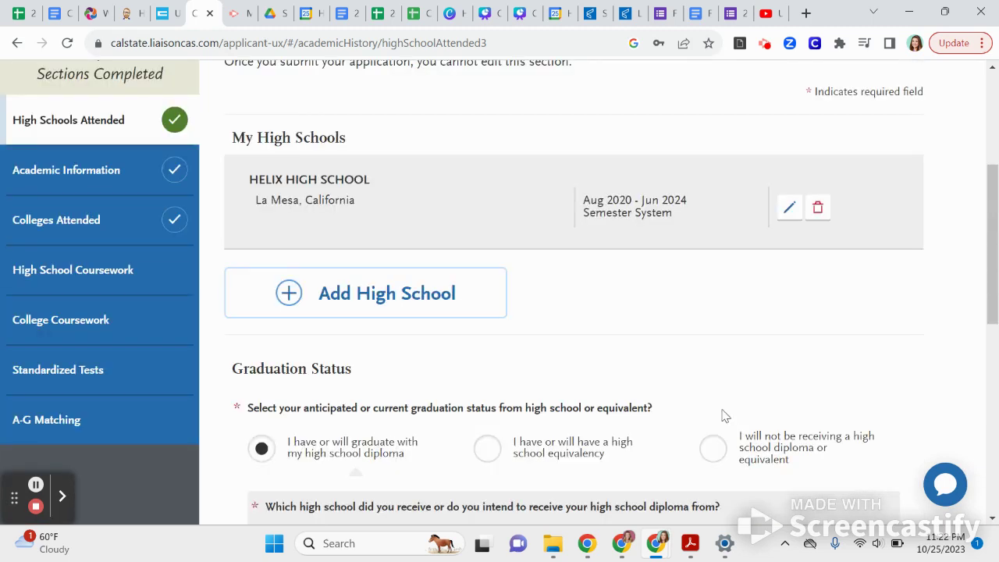
Go through Academic Information to Colleges Attended and check where Extended Profile is found among the account options.
click(89, 170)
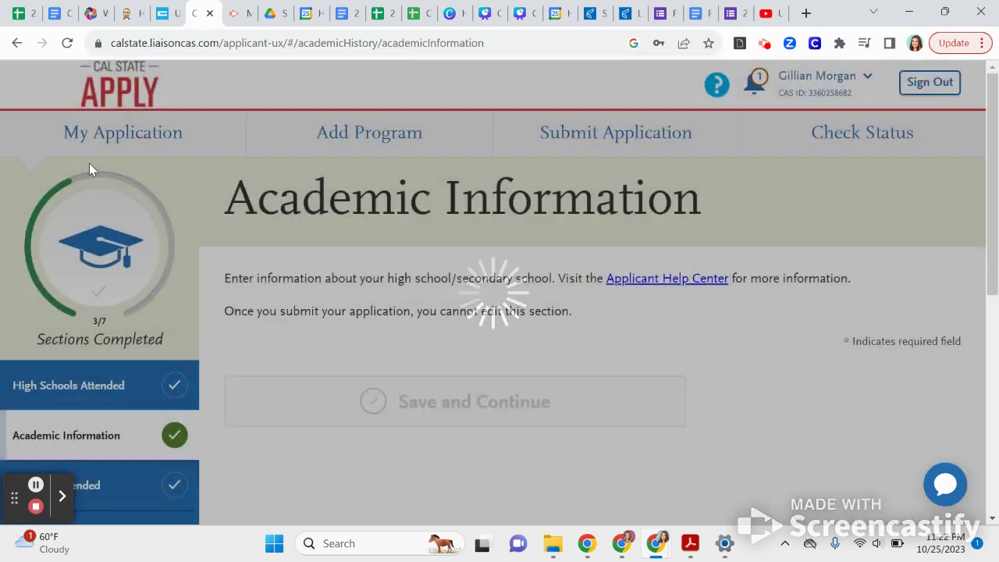
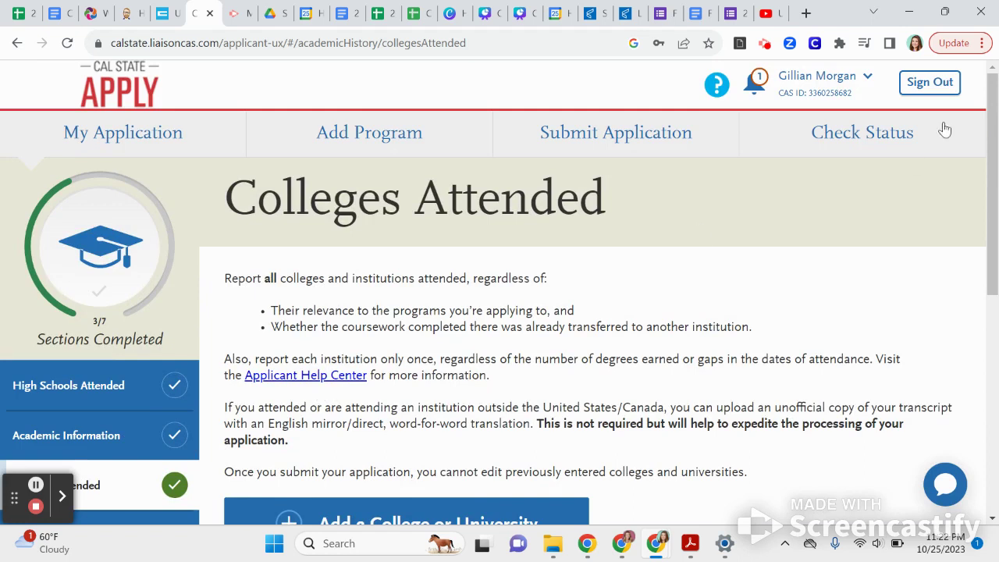
click(866, 78)
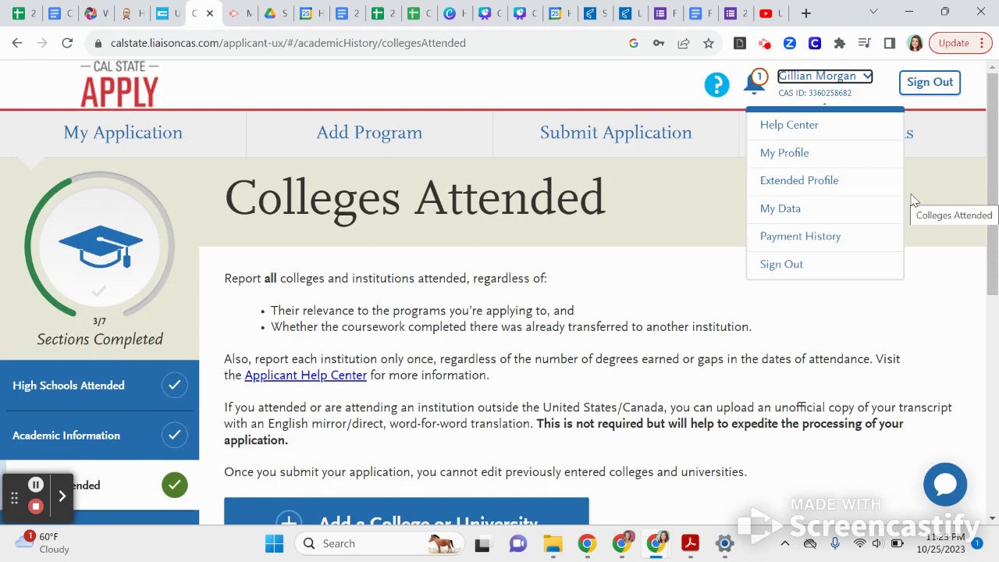
click(602, 397)
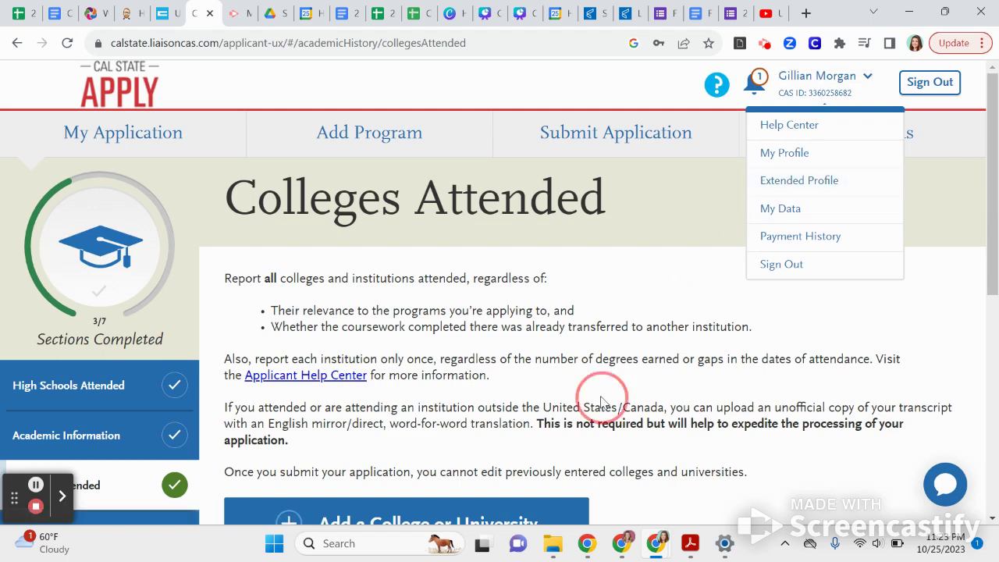
Review the Colleges Attended instructions and the Grossmont College entry's attendance dates, term system and degree status.
scroll(602, 398, down, 2)
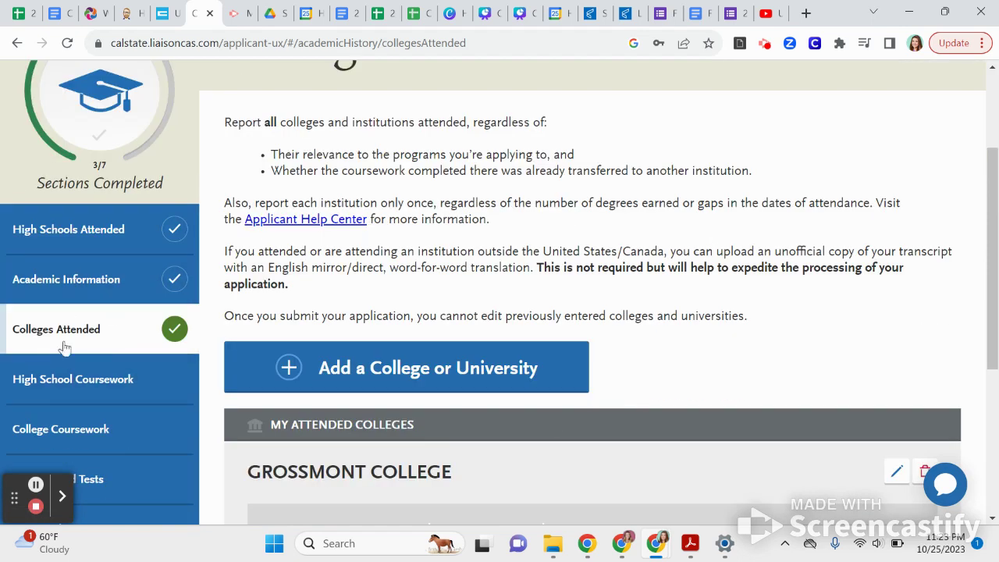
scroll(718, 291, down, 3)
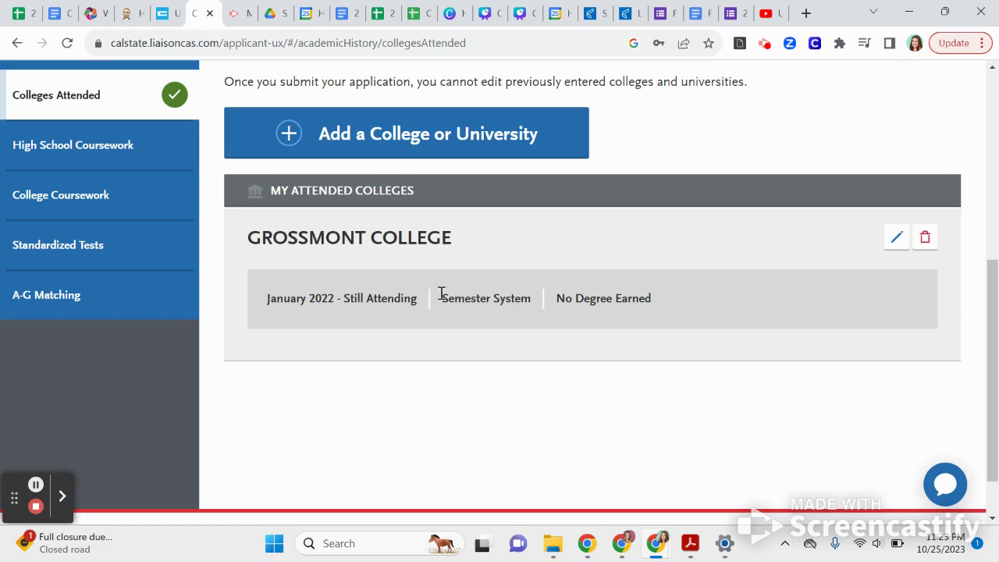
scroll(667, 455, down, 2)
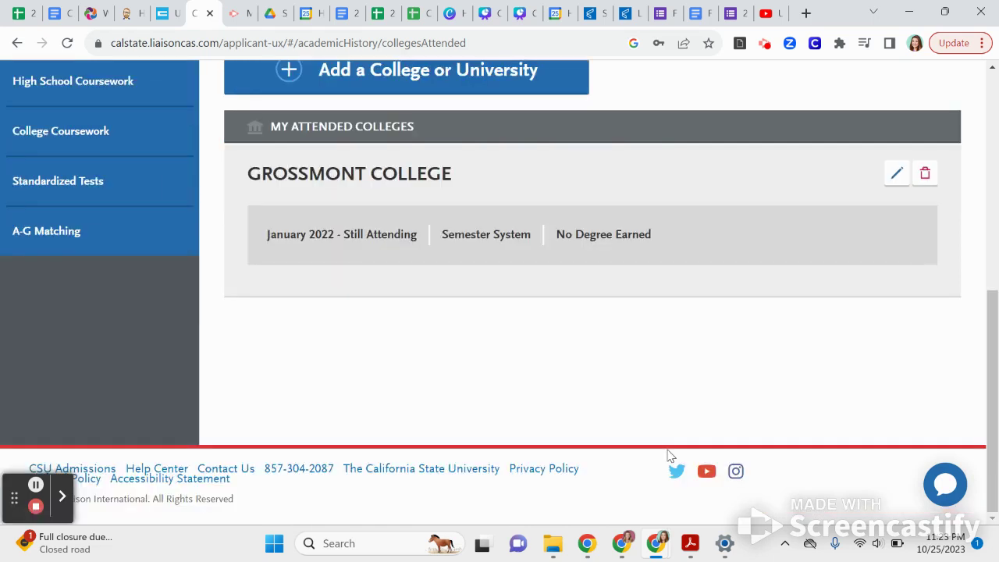
Open High School Coursework and review its instructions and the 12th Grade course list for Helix High School.
scroll(667, 454, up, 5)
click(73, 392)
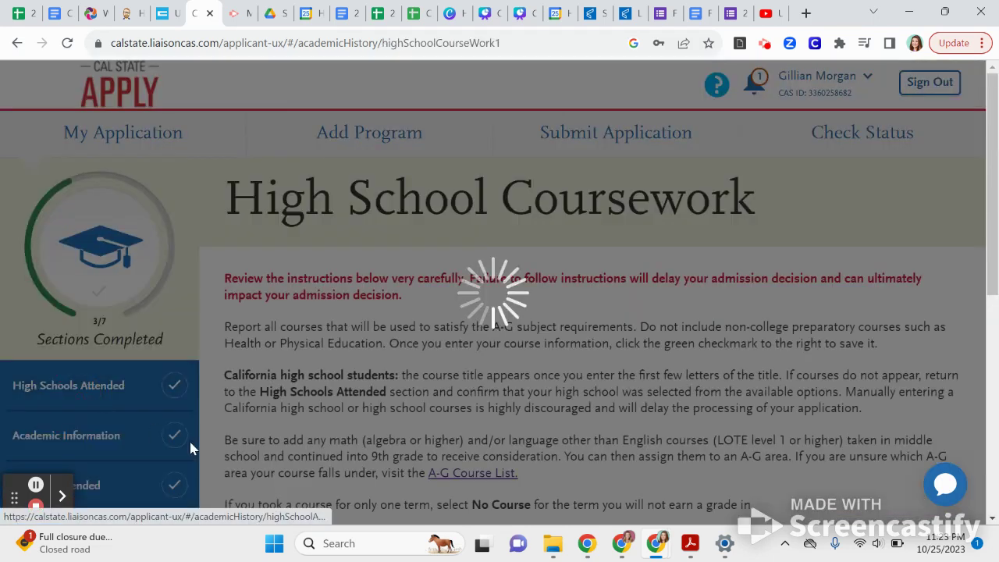
scroll(698, 351, down, 1)
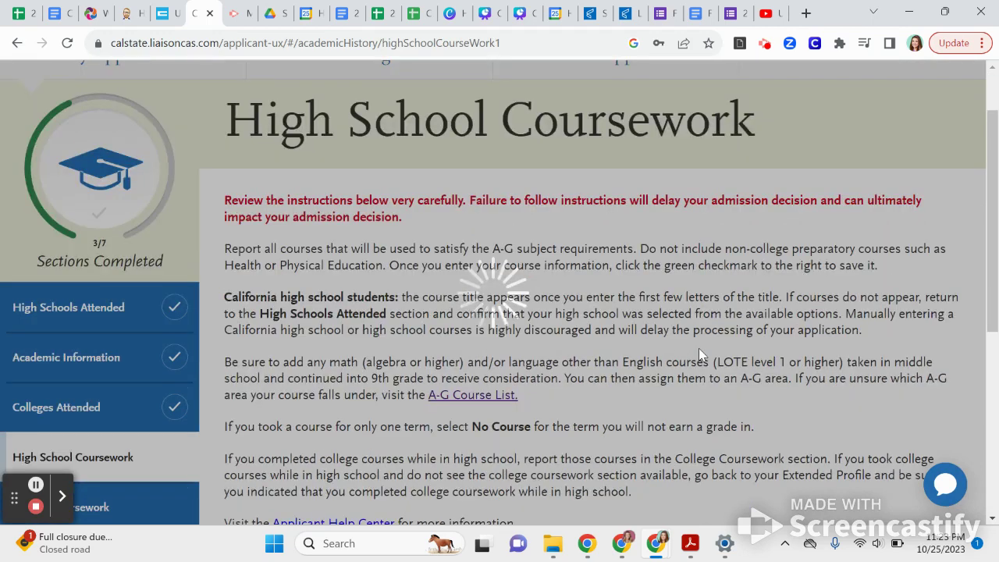
scroll(698, 348, down, 2)
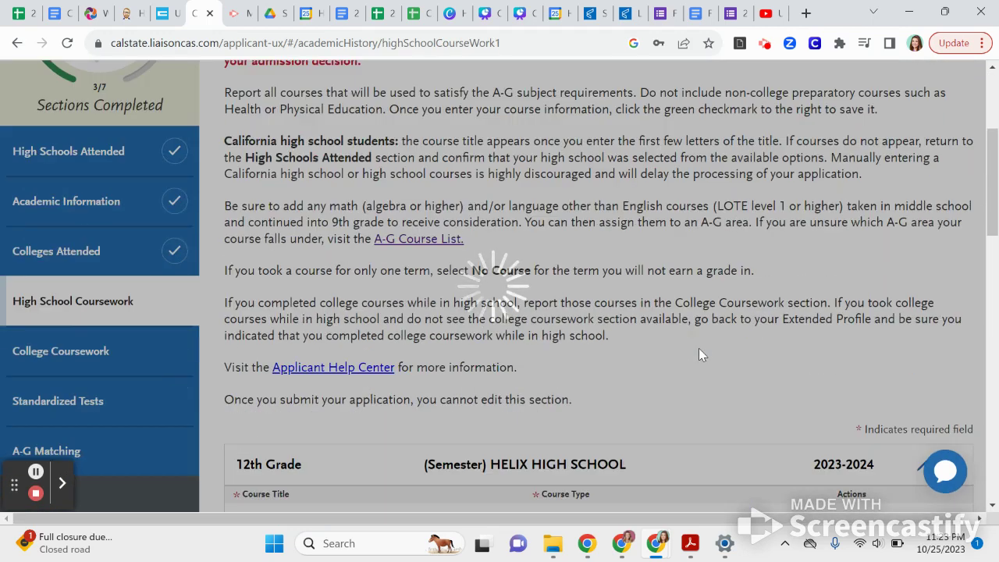
scroll(698, 348, down, 2)
scroll(700, 345, down, 1)
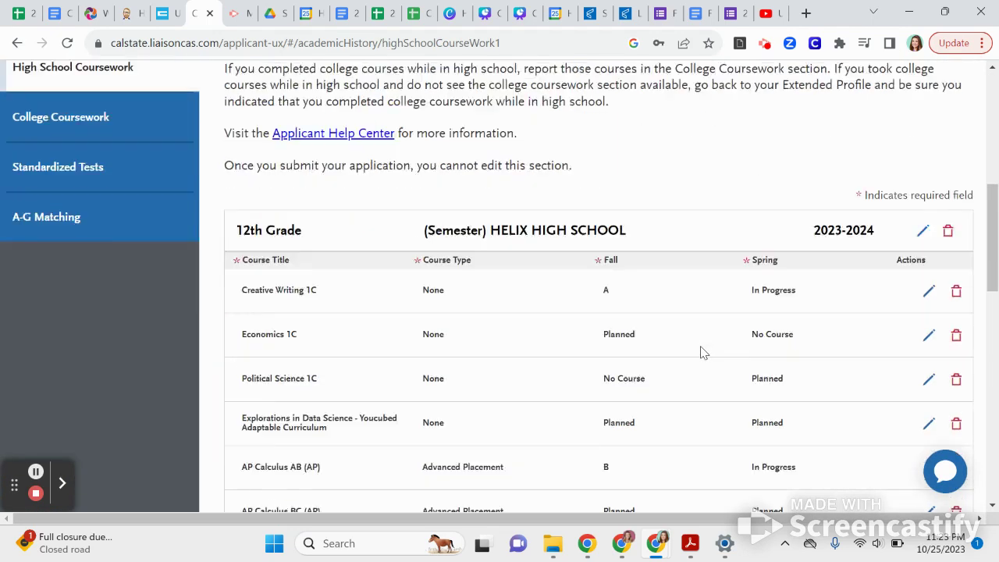
Delete the entire 9th Grade section for 2020-2021 from High School Coursework and confirm the removal.
scroll(699, 353, down, 9)
scroll(700, 353, up, 2)
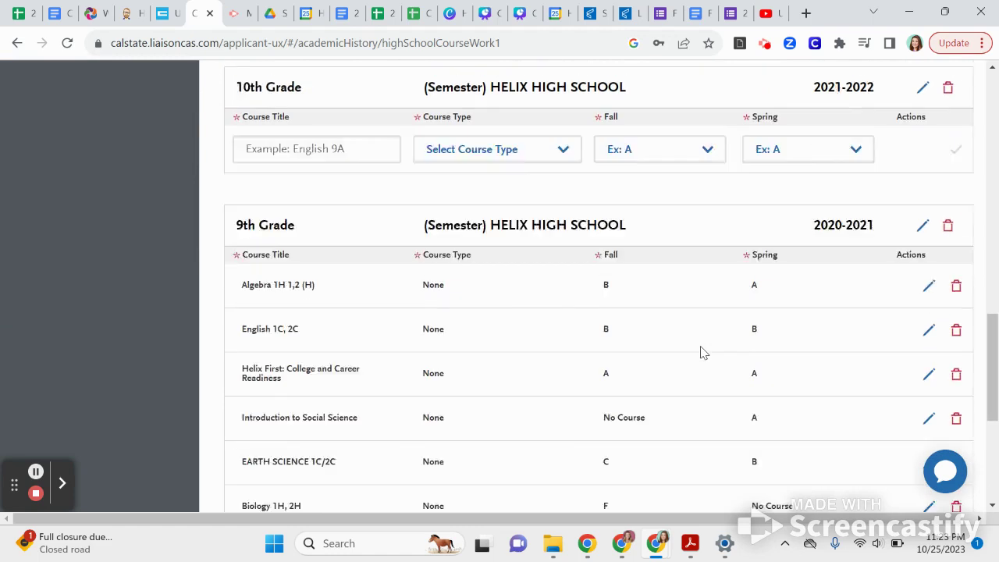
scroll(700, 352, up, 1)
click(956, 304)
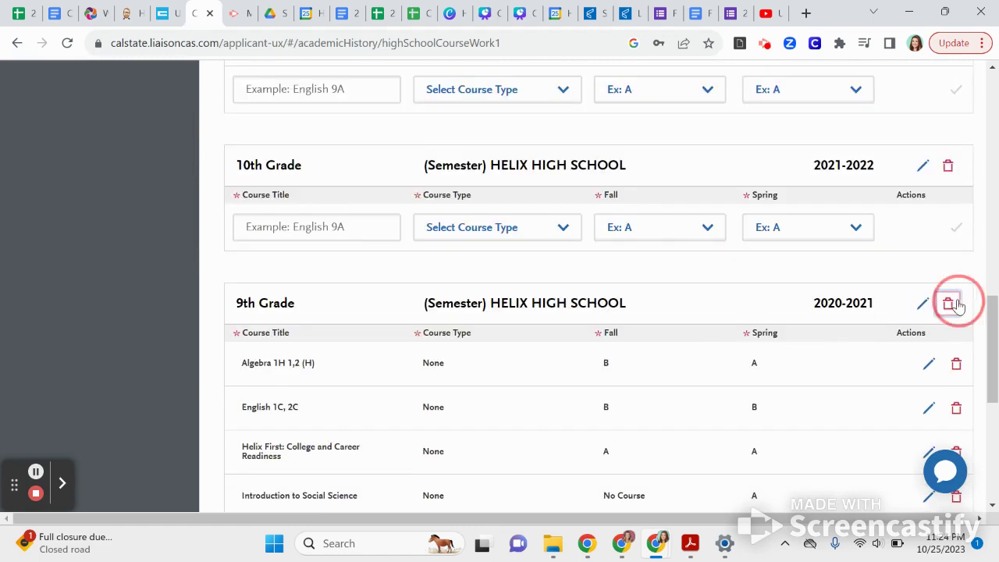
click(450, 346)
Add and save a 9th Grade level for Helix High School on the semester system with the year 2020-2021.
scroll(413, 405, down, 5)
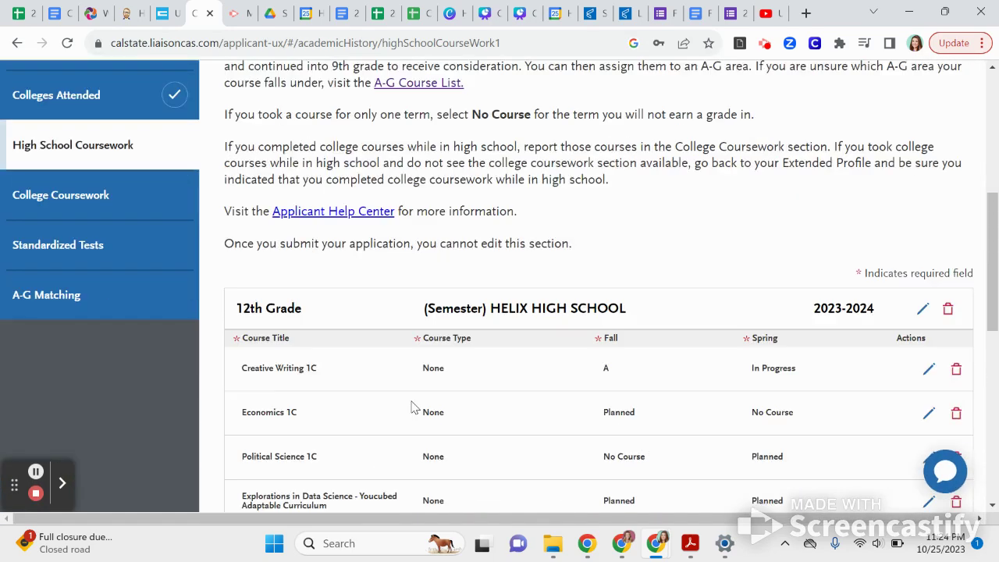
scroll(412, 405, down, 7)
click(321, 305)
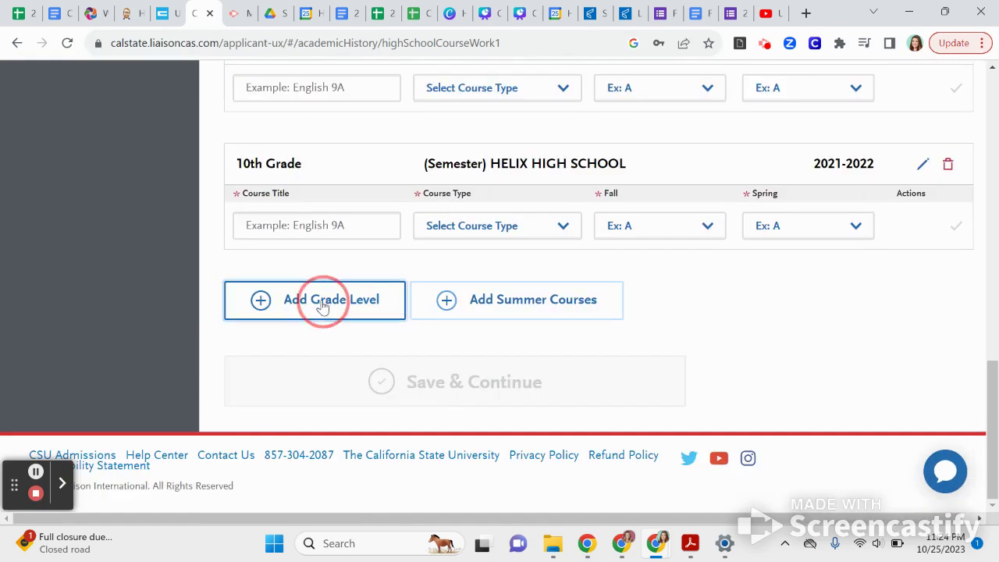
click(323, 305)
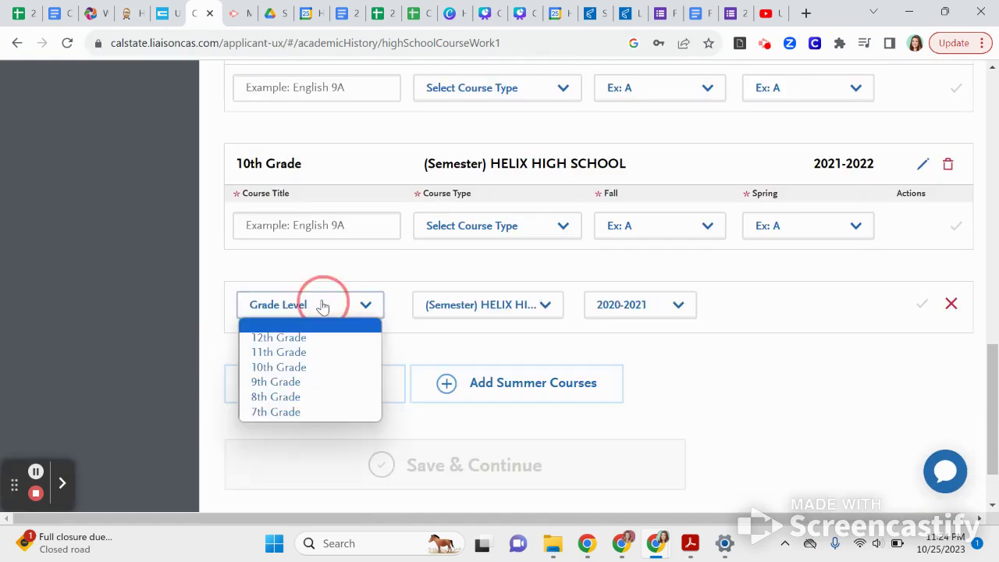
click(284, 386)
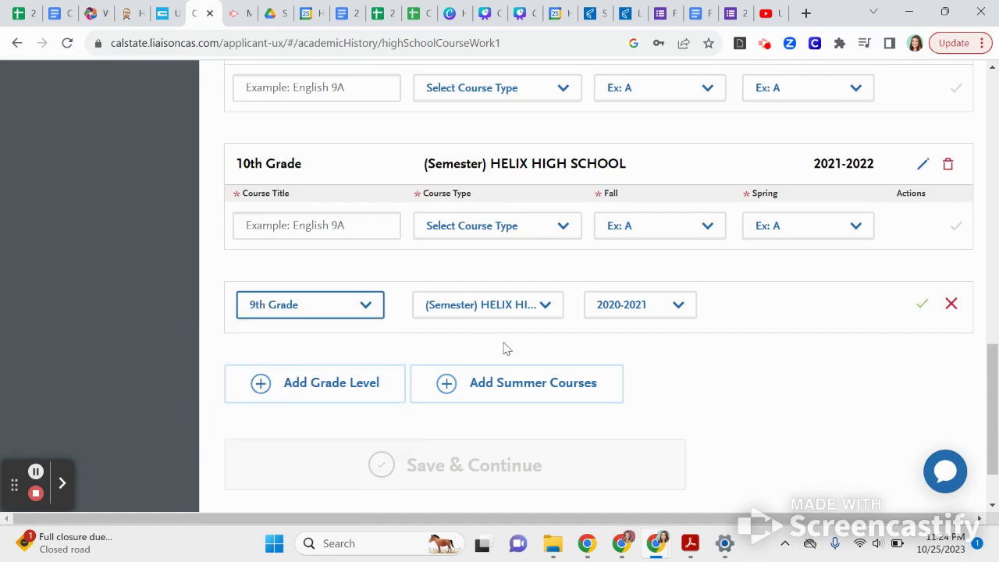
click(628, 309)
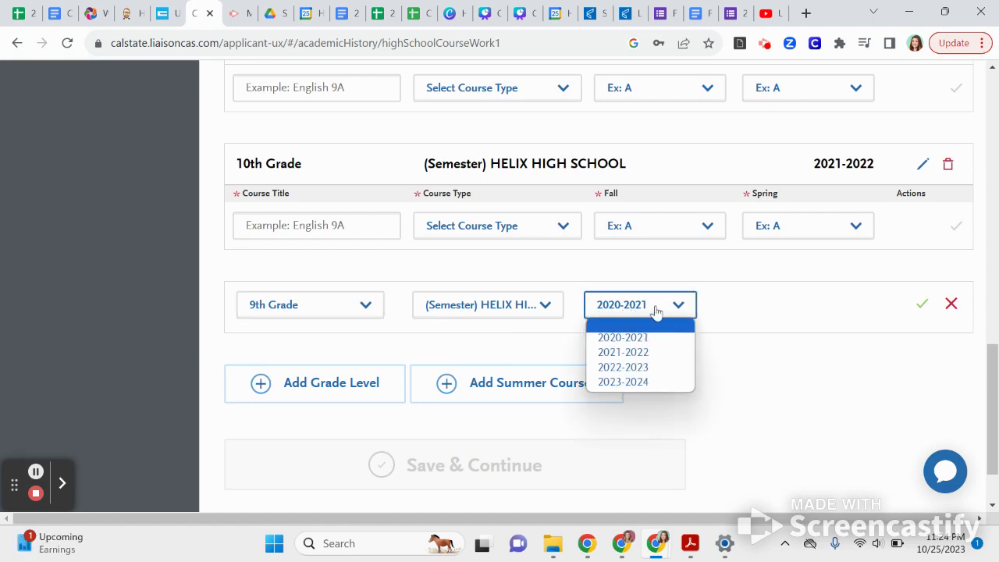
click(651, 340)
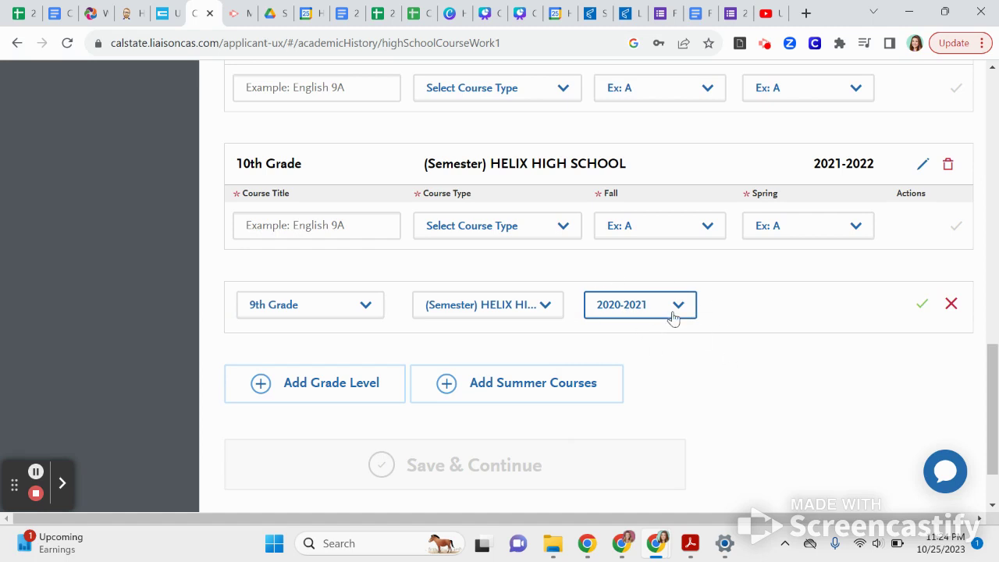
click(923, 305)
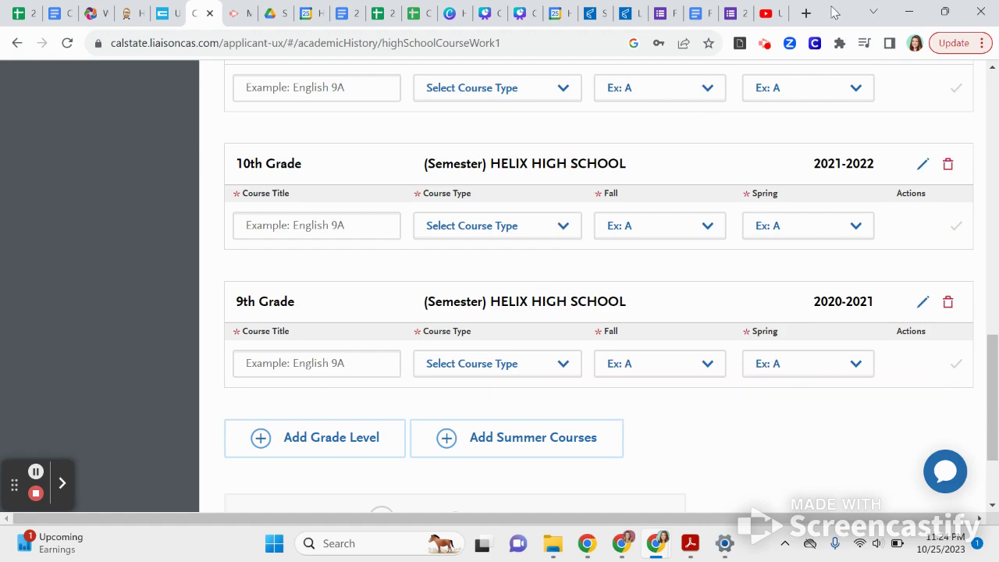
Switch to Transcriptpractice.PDF in Adobe Acrobat and arrange it at full height beside the application's browser window.
drag(835, 11, 29, 109)
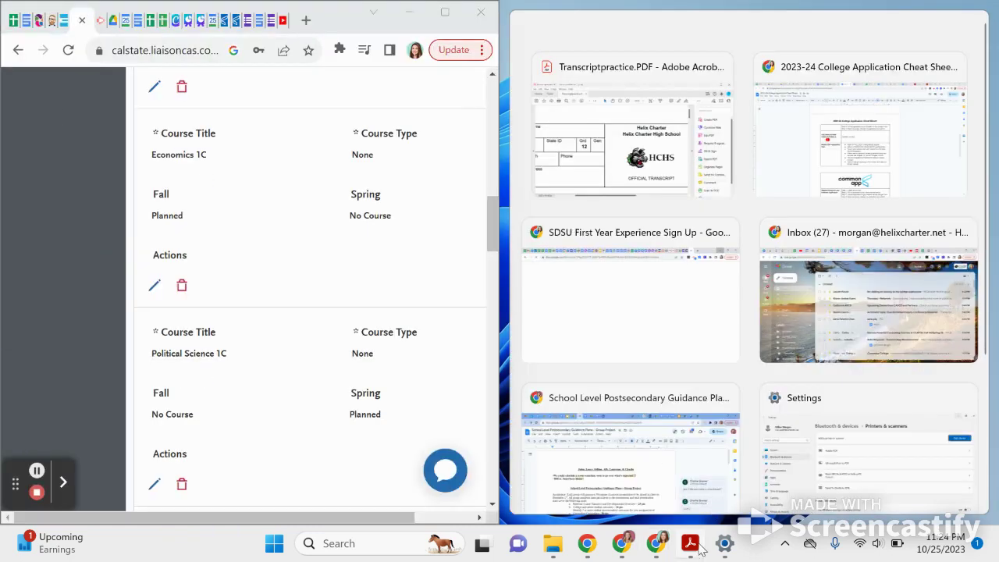
mouse_move(689, 543)
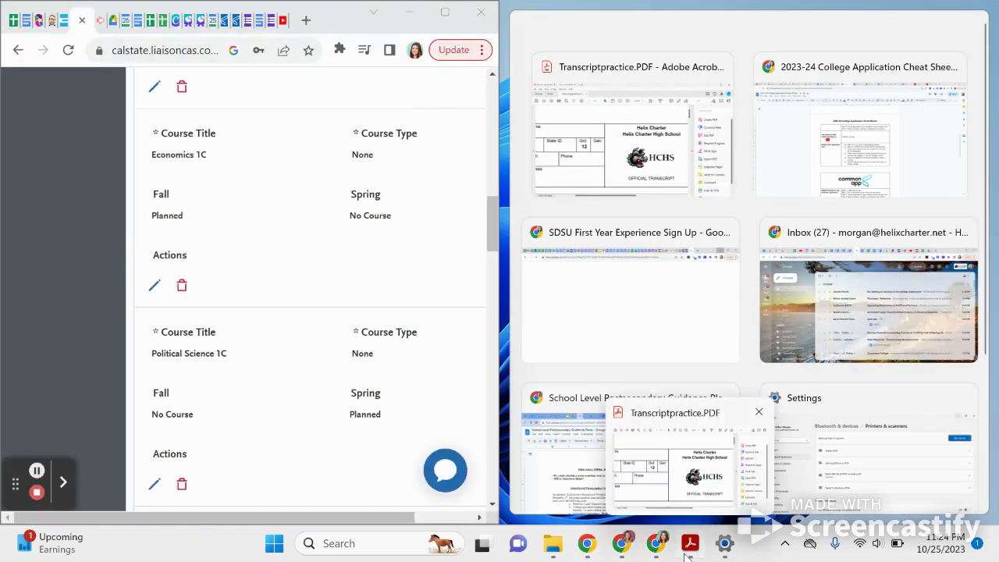
click(672, 459)
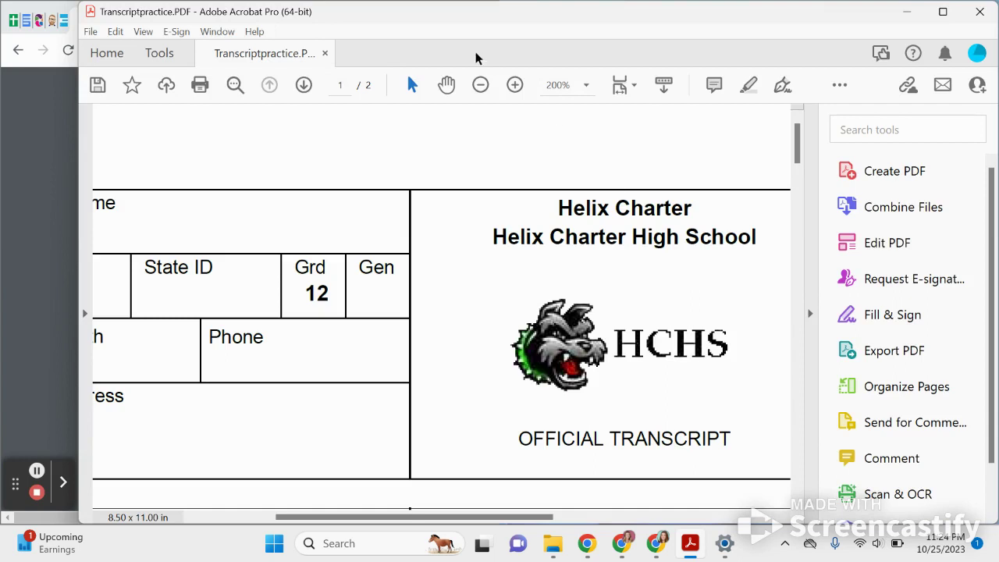
drag(466, 21, 998, 3)
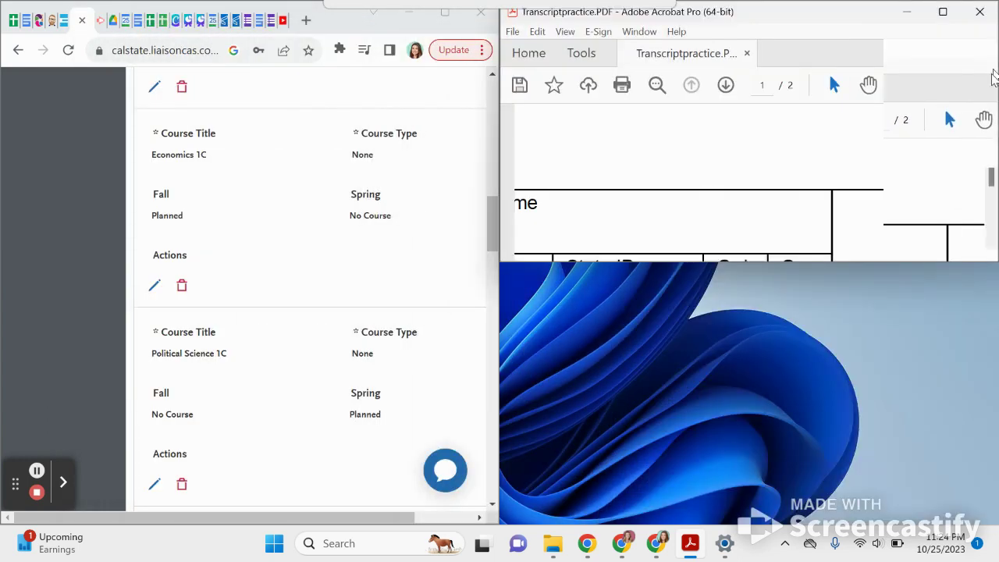
drag(758, 266, 765, 556)
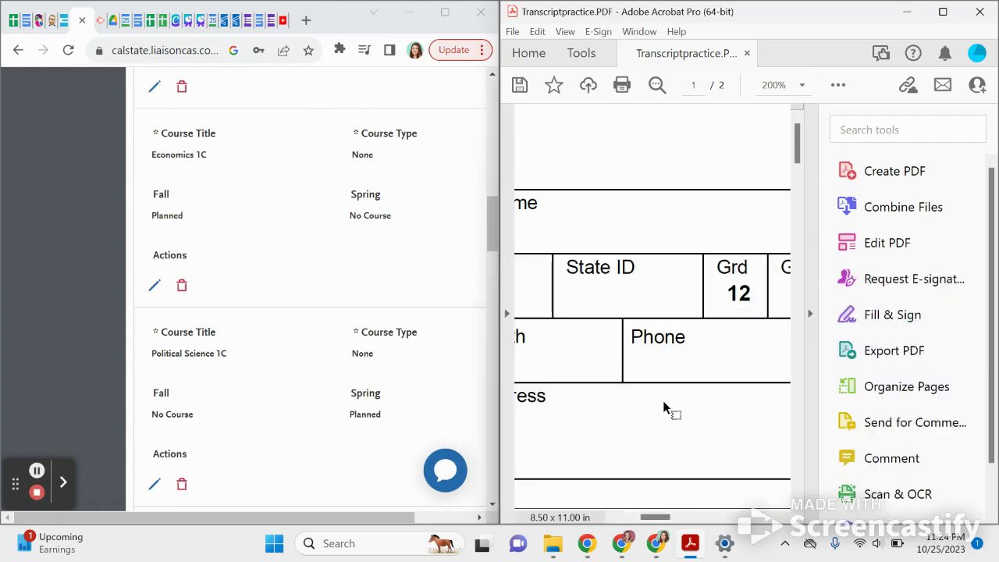
Set the transcript's zoom to 100% and bring its grade 09 course column into view.
click(801, 87)
click(865, 202)
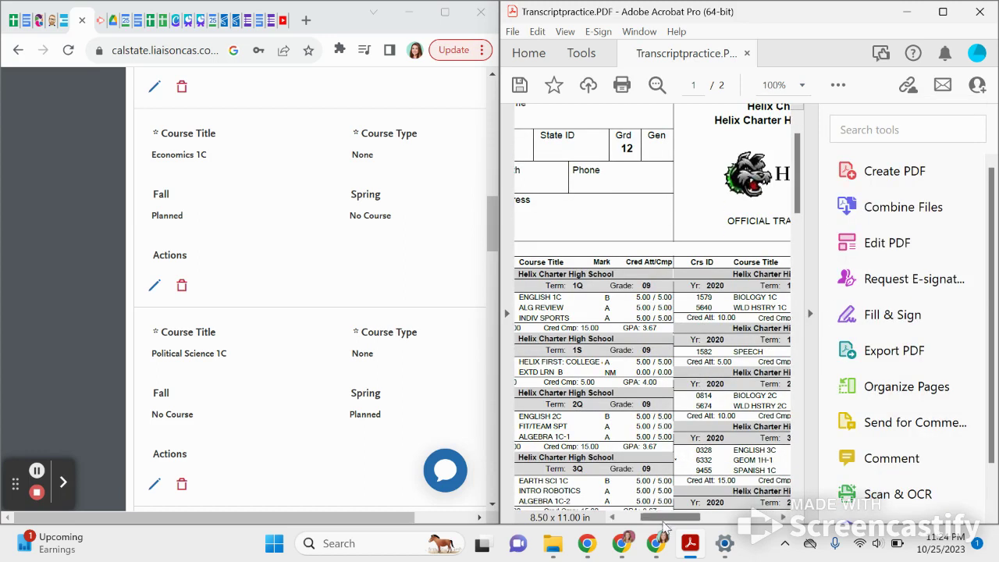
mouse_move(667, 517)
mouse_down()
mouse_move(640, 517)
mouse_move(653, 521)
mouse_up()
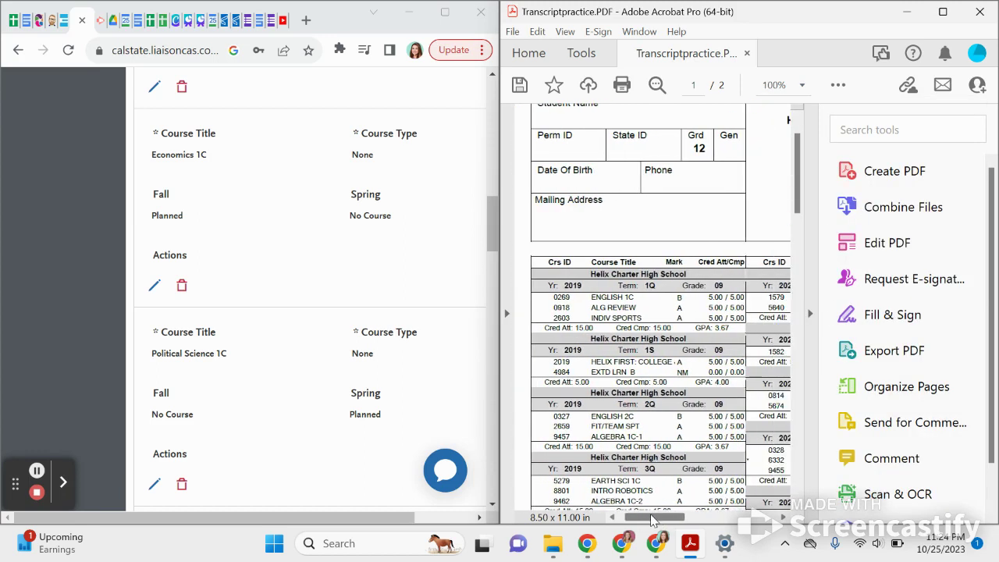
scroll(386, 382, down, 4)
scroll(384, 380, down, 2)
Rearrange the windows so the application sits in the upper half of the screen and the transcript in the lower half.
drag(341, 14, 997, 234)
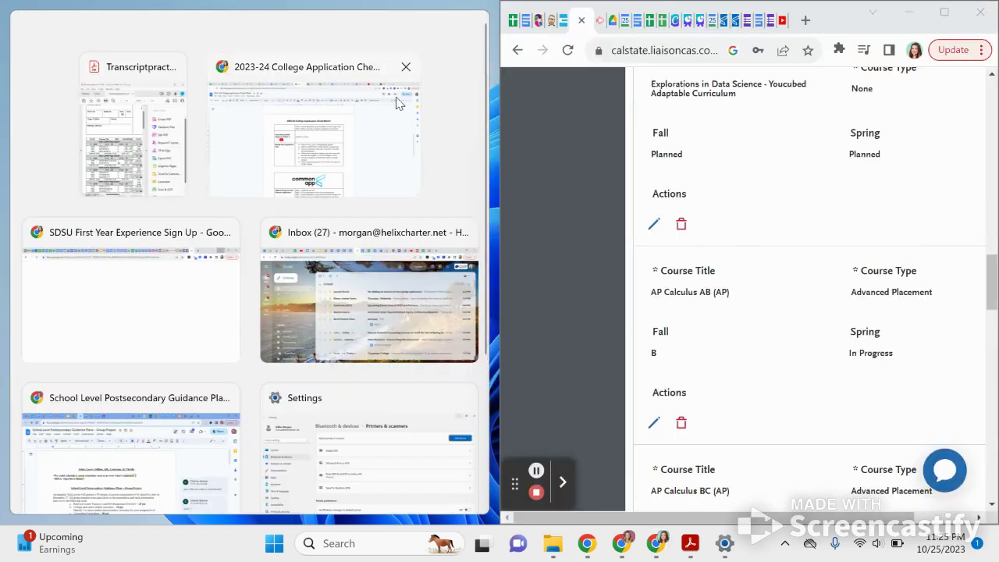
key(super+Down)
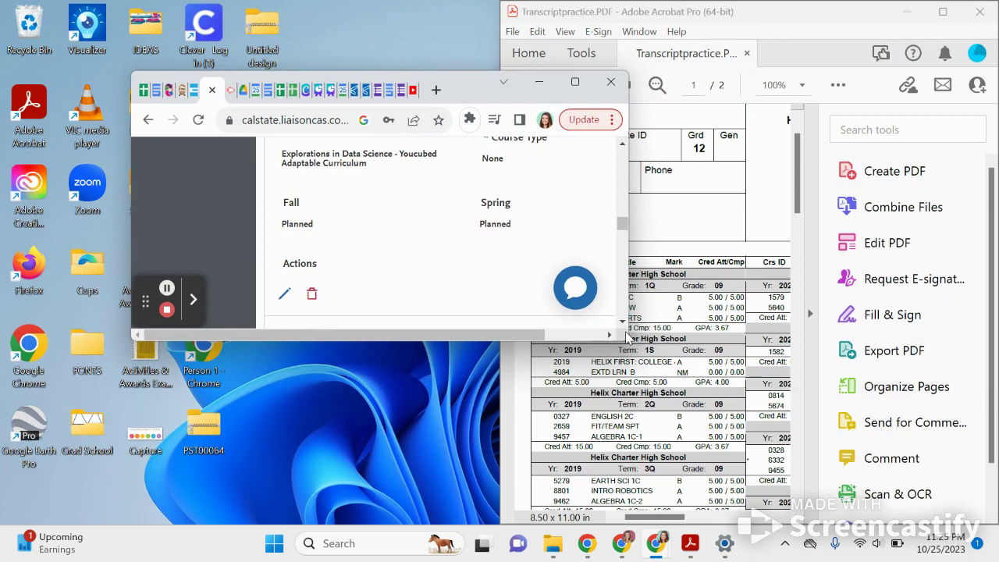
drag(629, 339, 992, 289)
drag(828, 87, 710, 51)
click(838, 63)
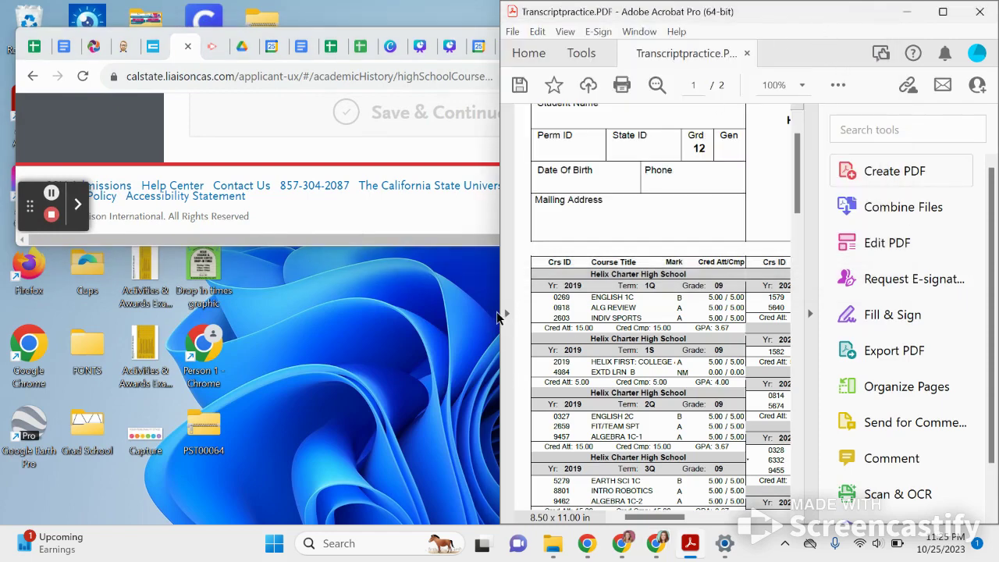
click(907, 84)
drag(775, 22, 706, 266)
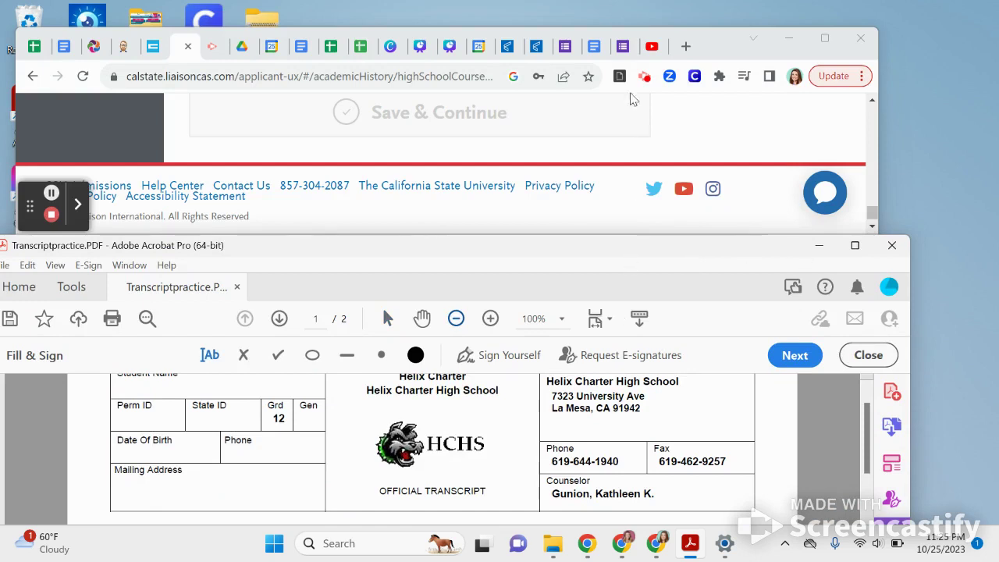
Align the browser window above the transcript and enlarge it to show the empty 9th Grade course row.
drag(715, 58, 747, 32)
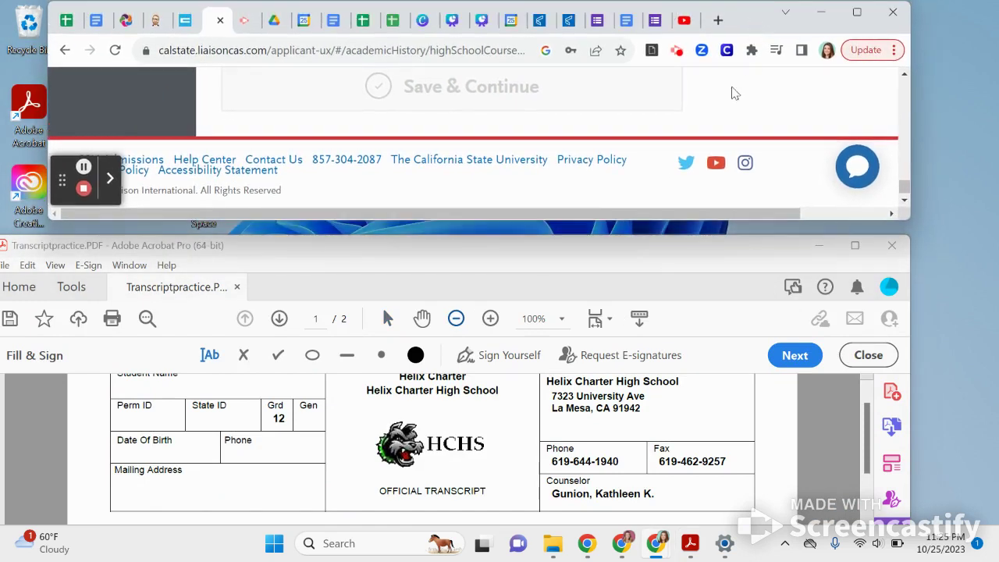
scroll(691, 205, up, 3)
scroll(691, 205, down, 1)
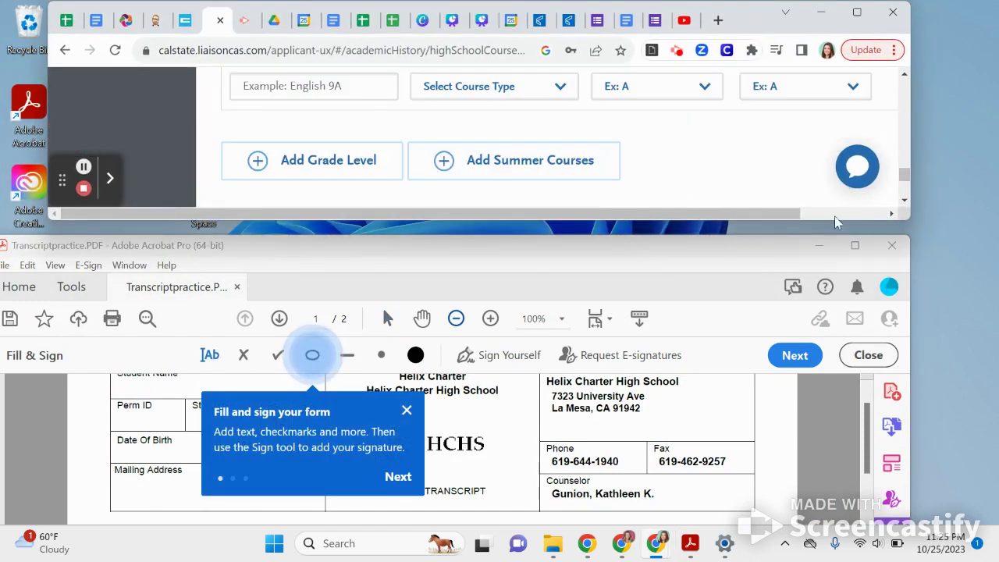
drag(904, 220, 993, 251)
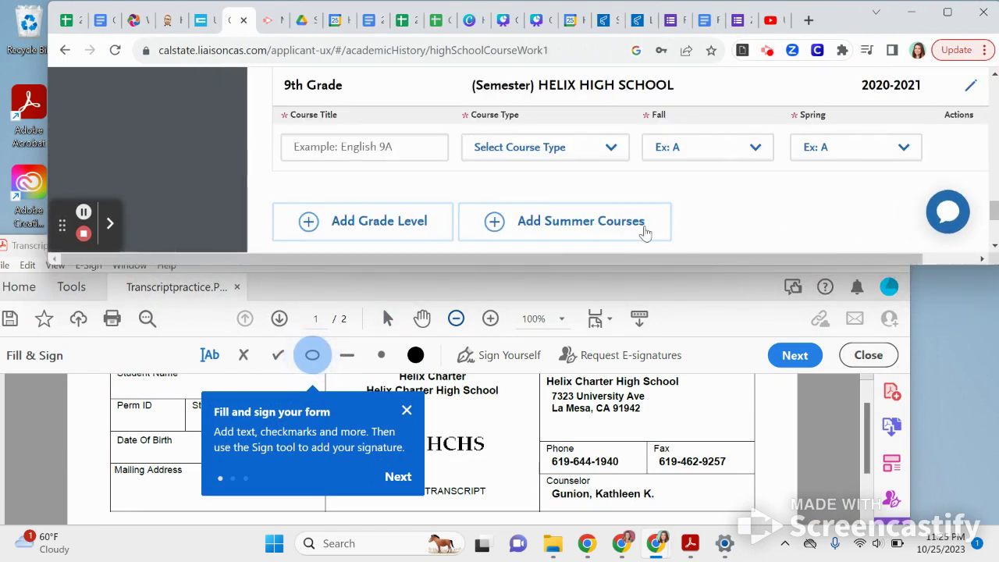
Bring the transcript's grade 09 courses into view and align its window beneath the application.
click(616, 468)
scroll(191, 448, down, 4)
scroll(191, 445, up, 1)
scroll(191, 447, down, 1)
drag(207, 257, 267, 257)
scroll(253, 429, down, 1)
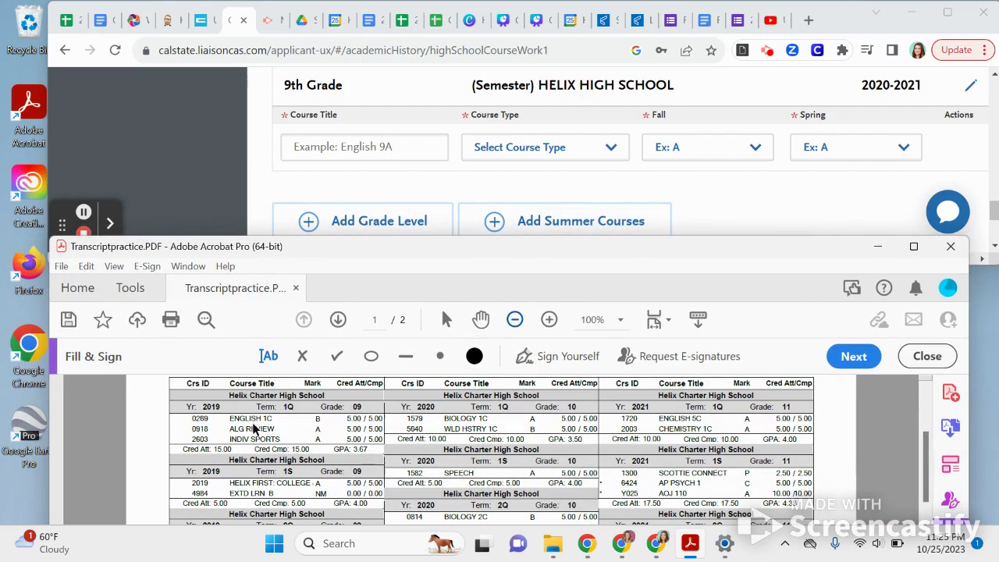
Enter English 1C, 2C as a 9th Grade course from the suggested titles and set its Fall grade to B.
click(351, 144)
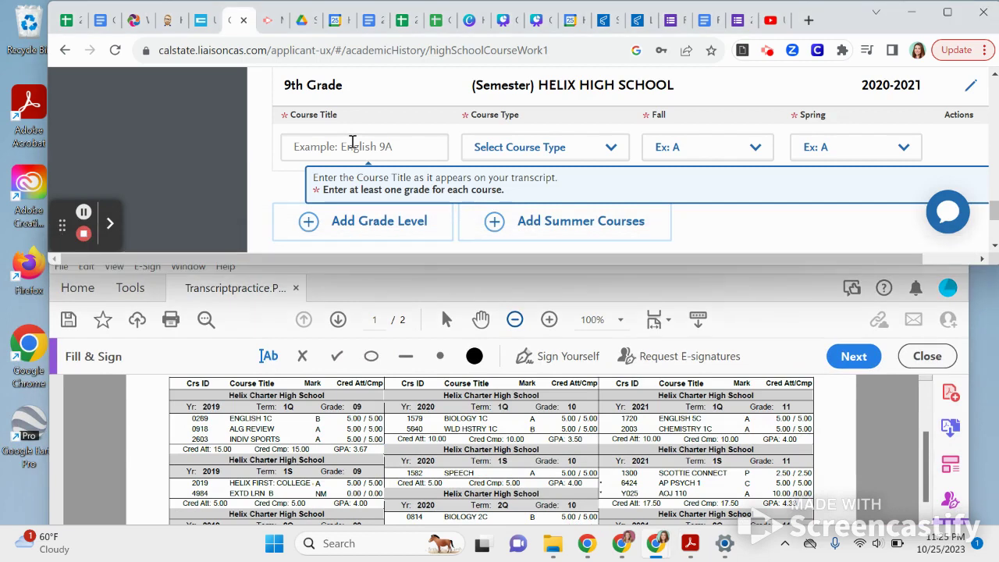
text(Eng)
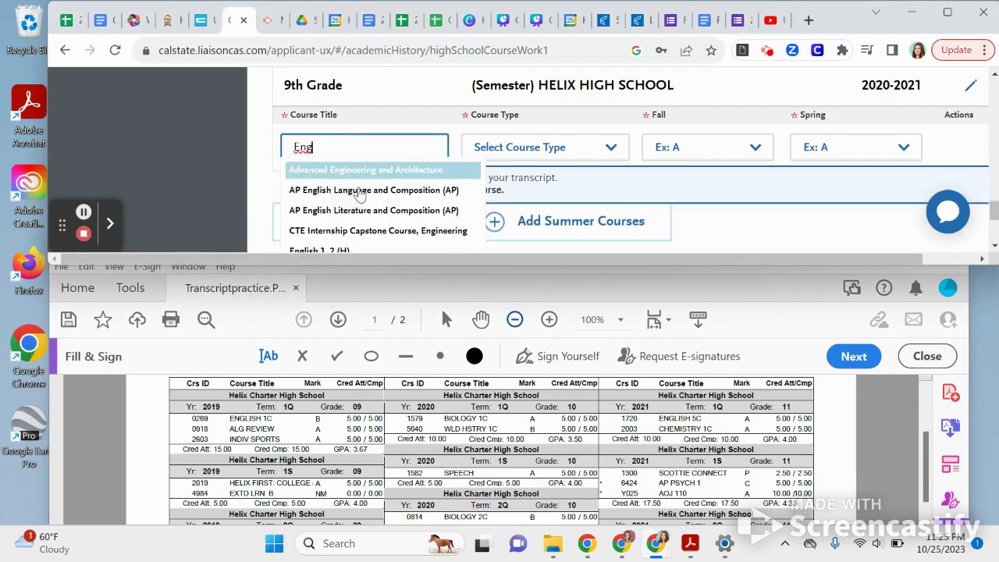
scroll(351, 195, down, 1)
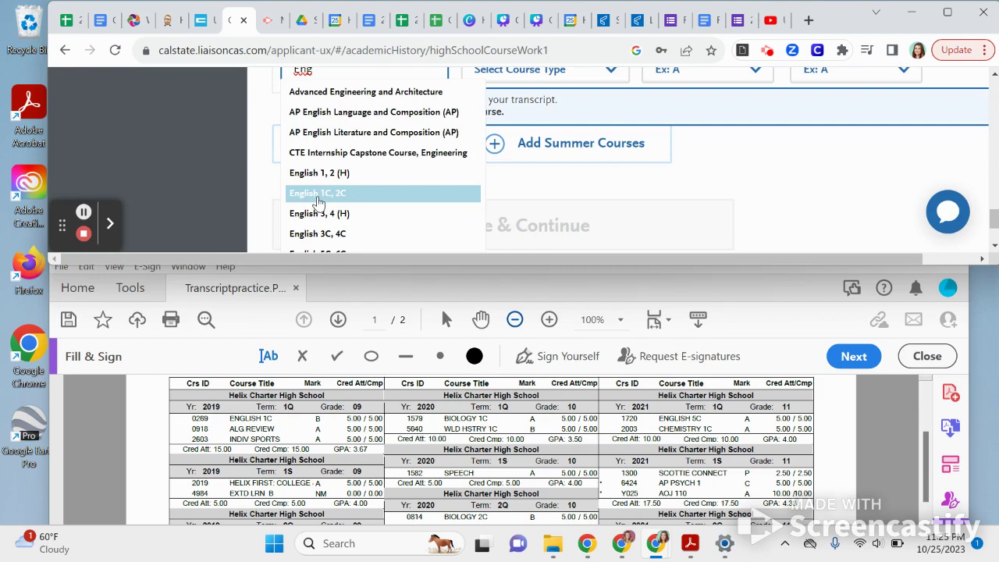
click(324, 201)
scroll(334, 206, up, 1)
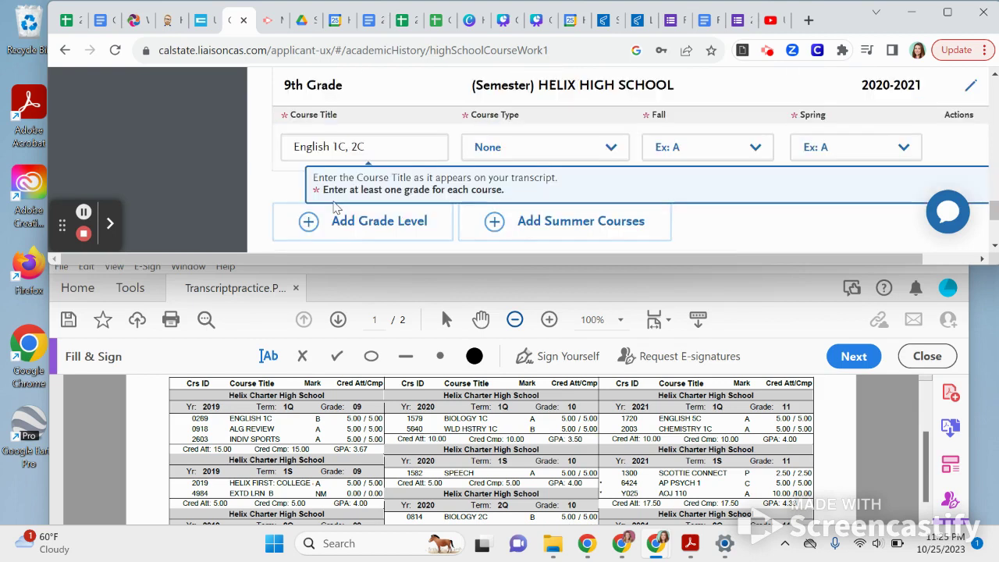
click(678, 152)
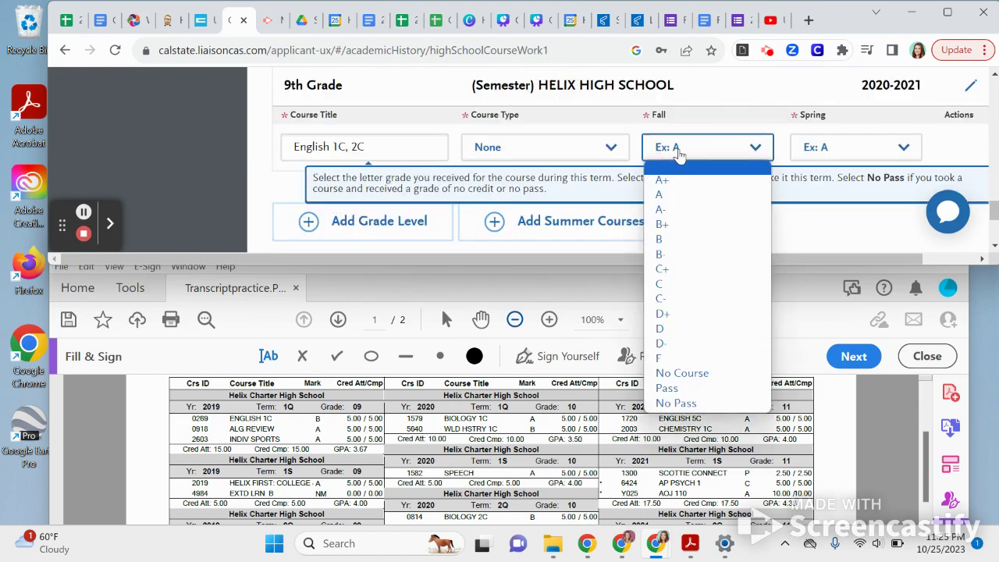
click(659, 238)
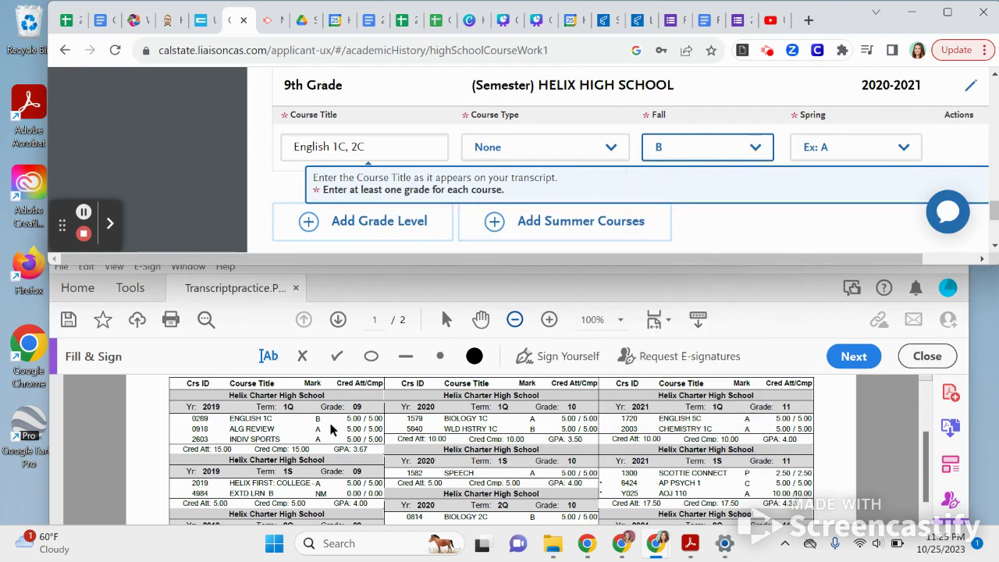
Set the Spring grade of the English 1C, 2C course to B, using the 9th grade 2Q transcript entry.
scroll(317, 426, down, 1)
scroll(317, 426, down, 1)
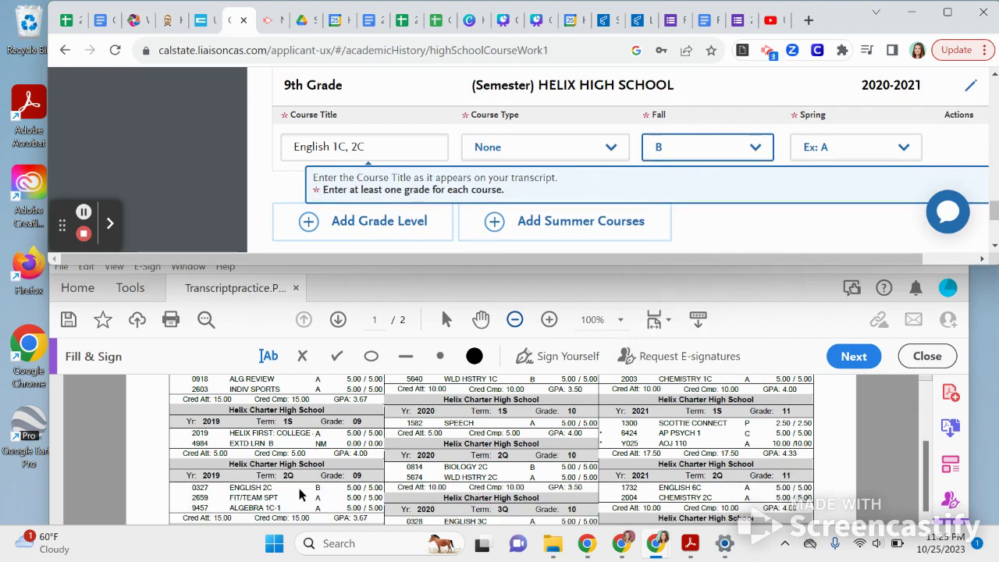
click(863, 153)
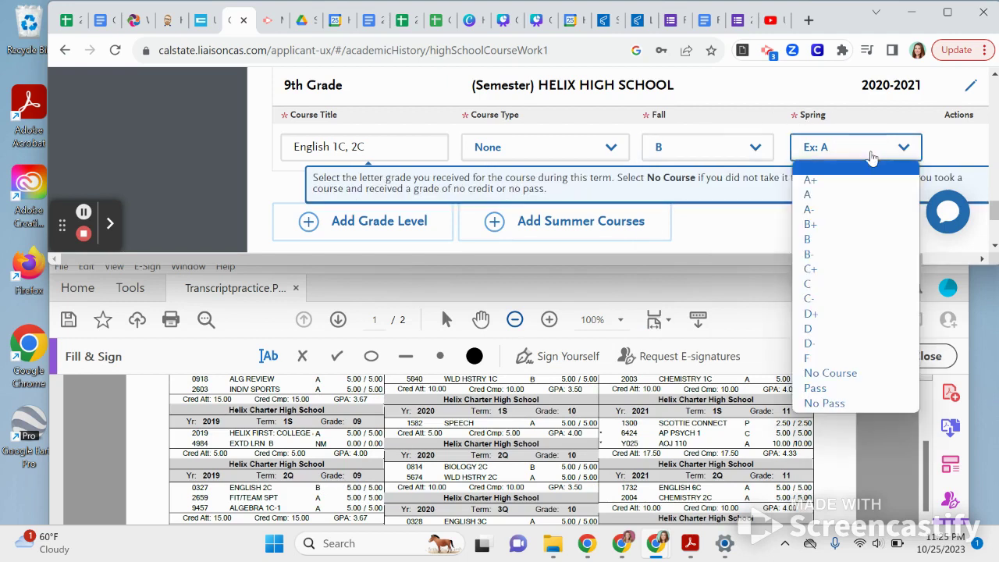
click(850, 238)
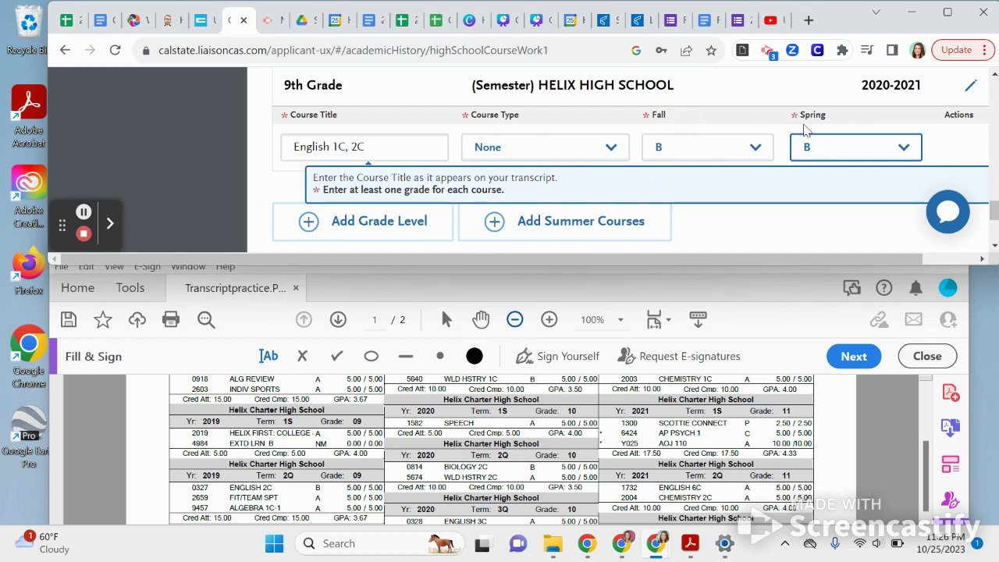
Reselect B as the Fall grade for English 1C, 2C and save the course row.
scroll(255, 485, up, 1)
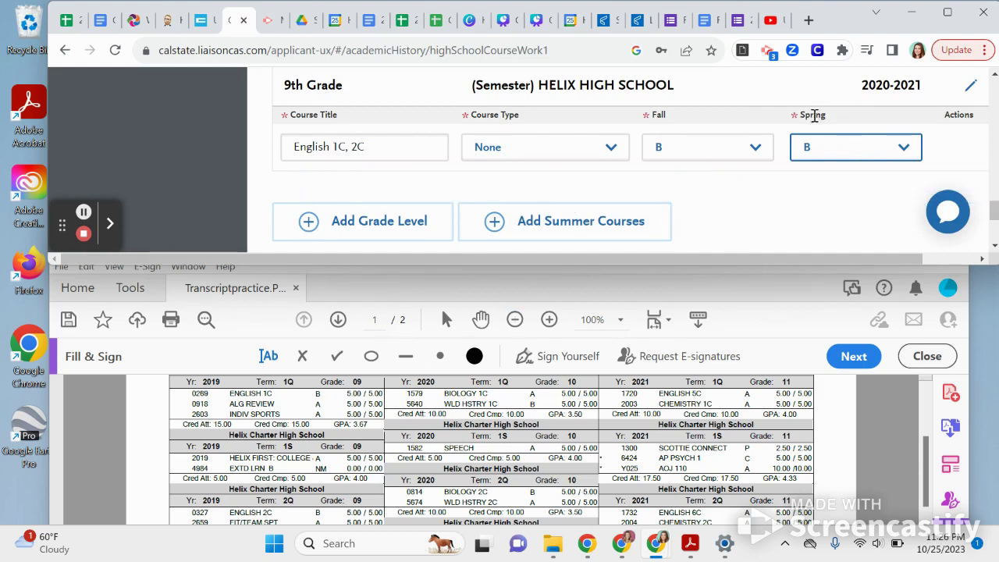
click(753, 159)
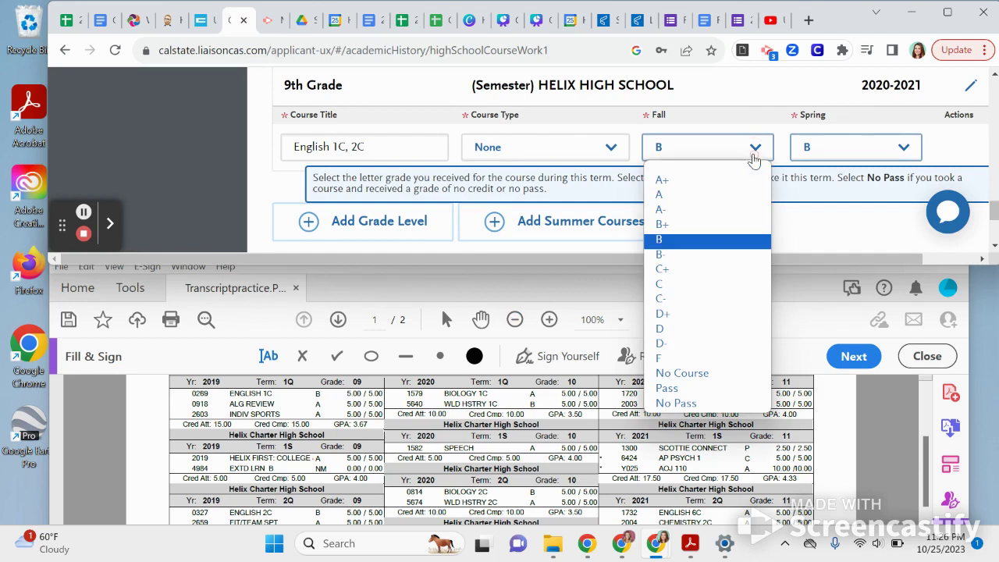
click(672, 238)
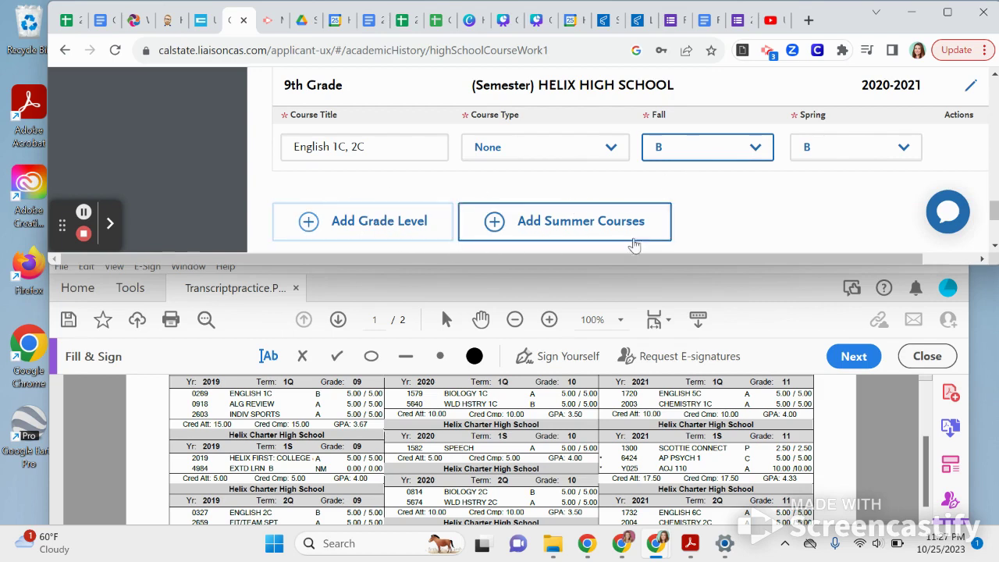
drag(642, 257, 743, 251)
click(947, 148)
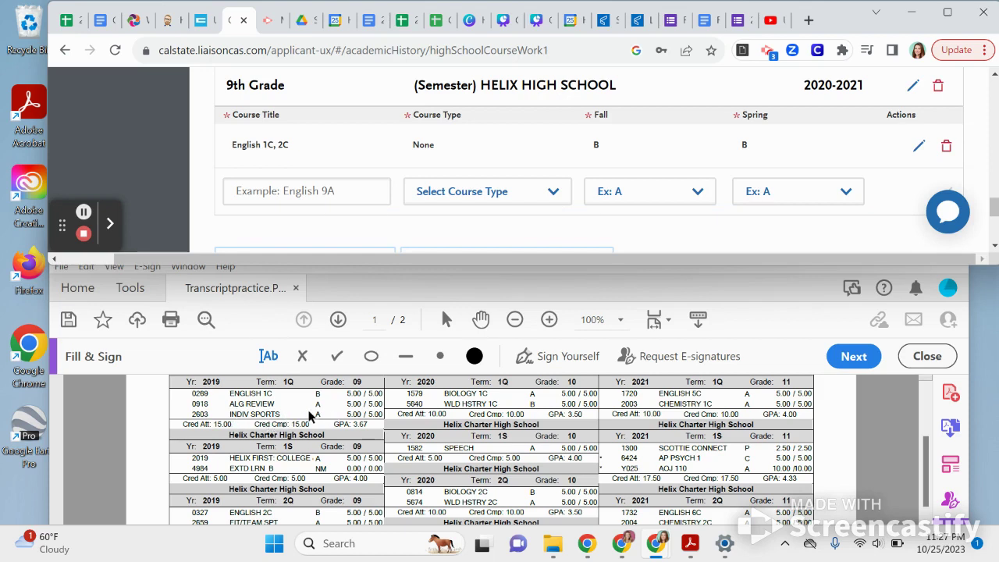
Look up the 9th grade algebra course on the transcript and choose Algebra IC 1, 2 as the new course title.
scroll(316, 416, down, 2)
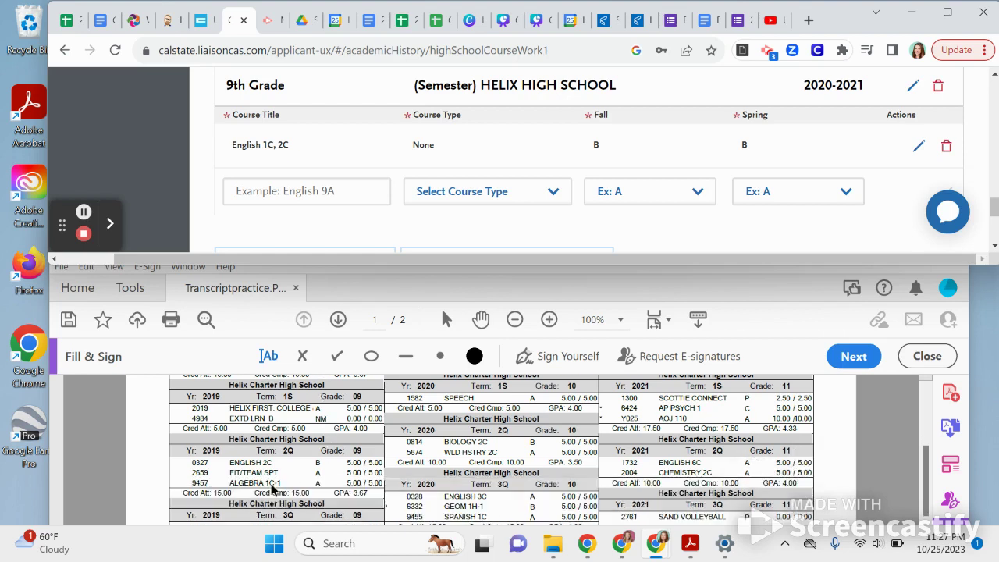
scroll(272, 490, down, 1)
scroll(272, 489, down, 1)
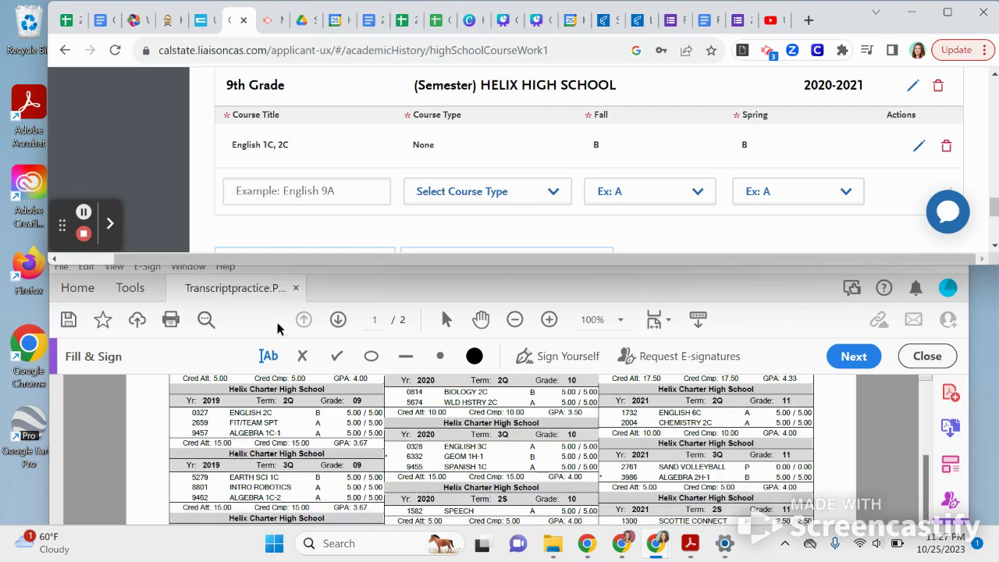
click(266, 183)
text(alng)
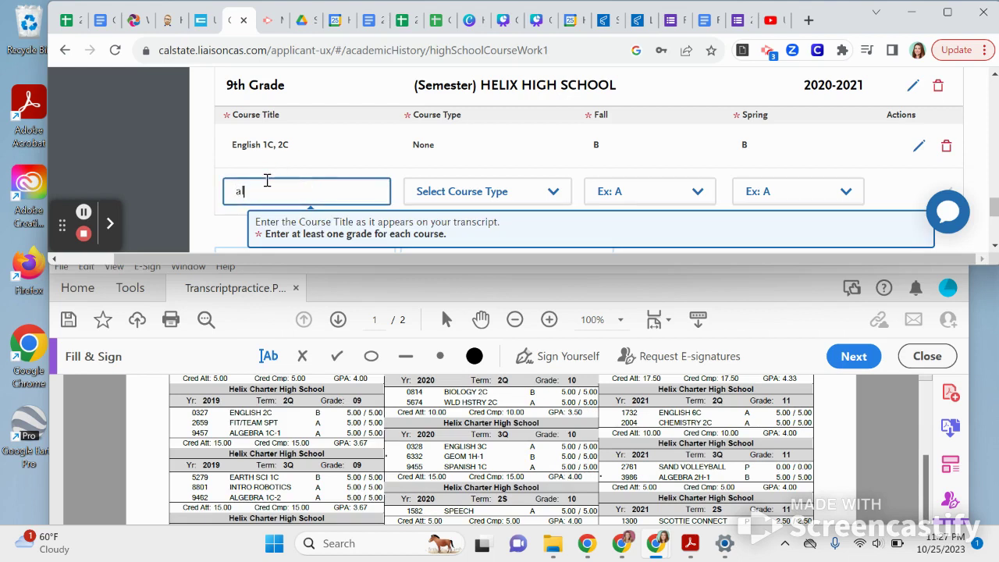
key(BackSpace)
key(BackSpace)
key(BackSpace)
text(lg)
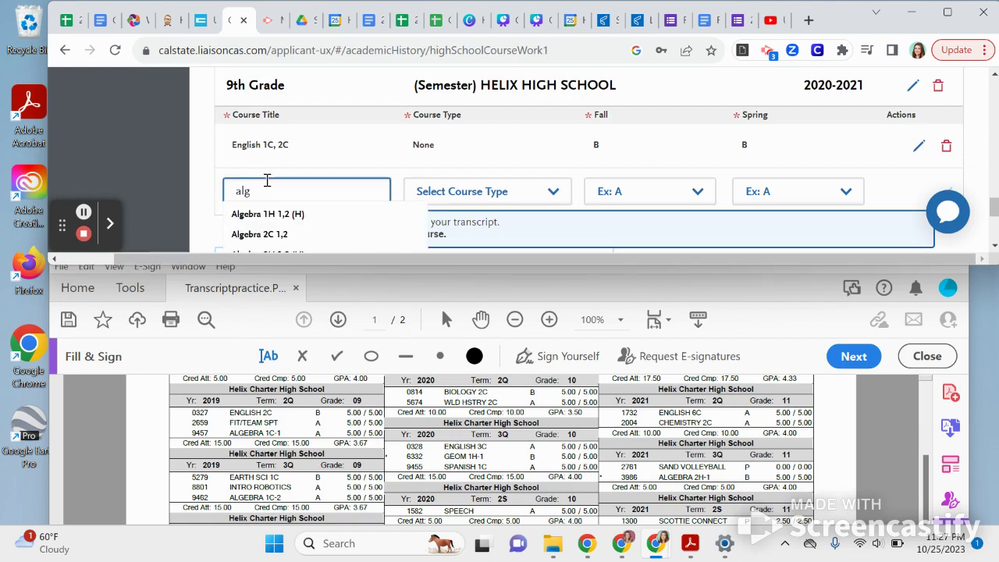
scroll(280, 218, down, 1)
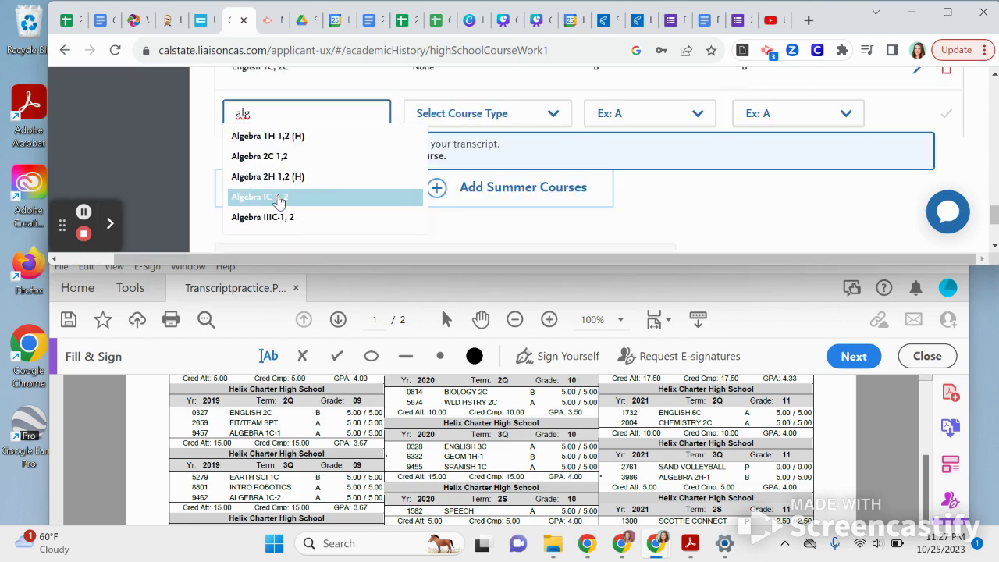
click(305, 198)
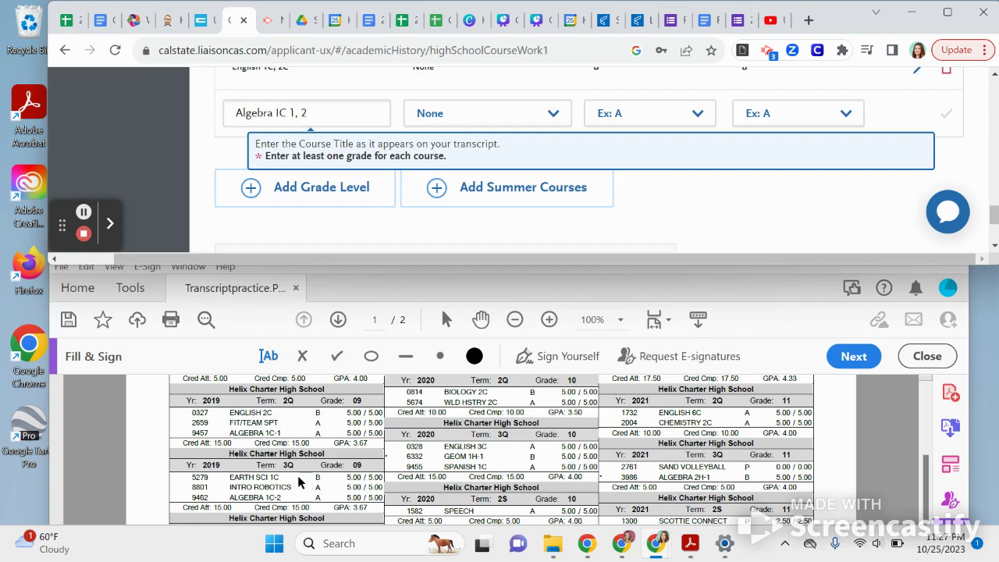
Set both the Fall and Spring grades of Algebra IC 1, 2 to A and save the course row.
scroll(299, 482, up, 1)
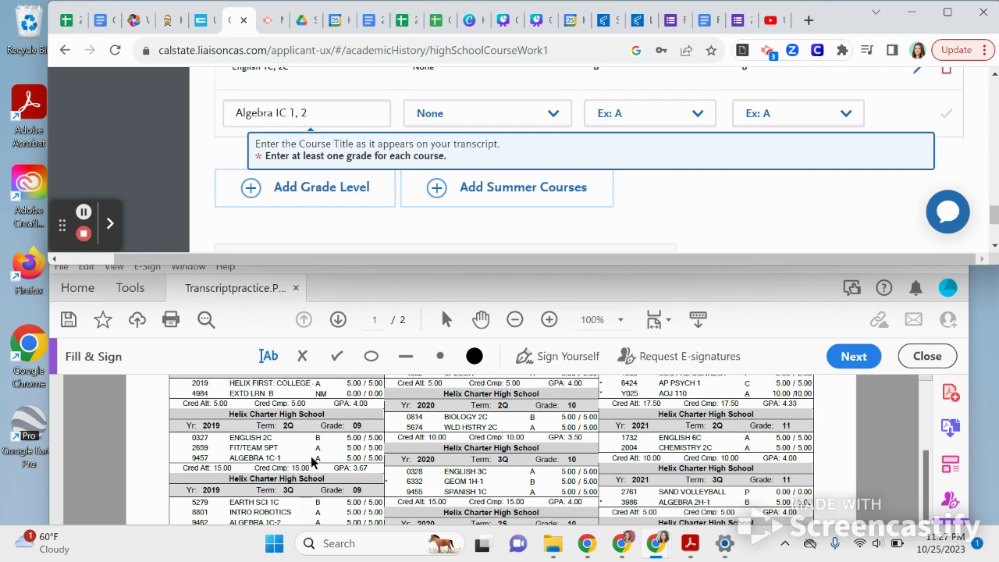
click(628, 115)
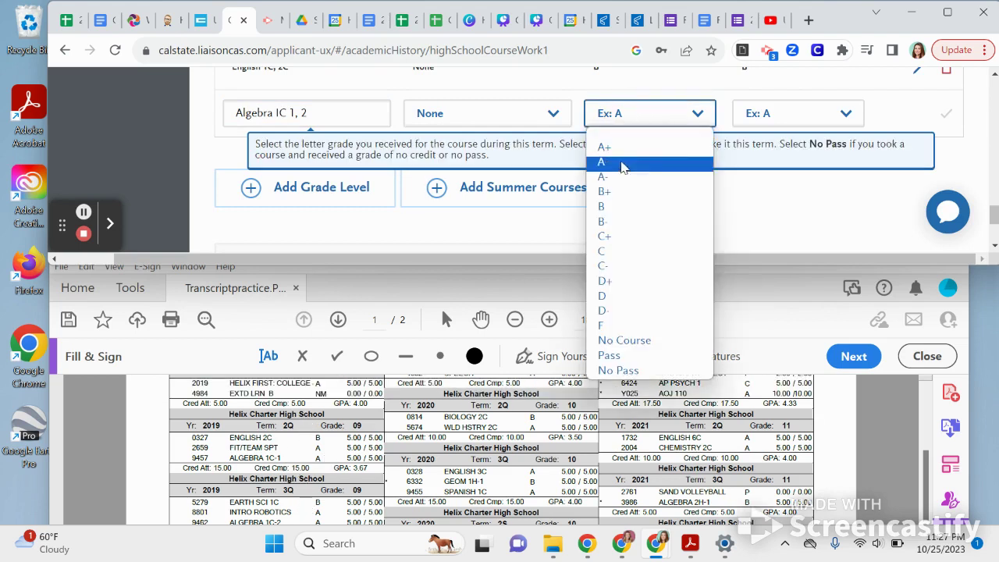
click(622, 164)
scroll(341, 466, down, 1)
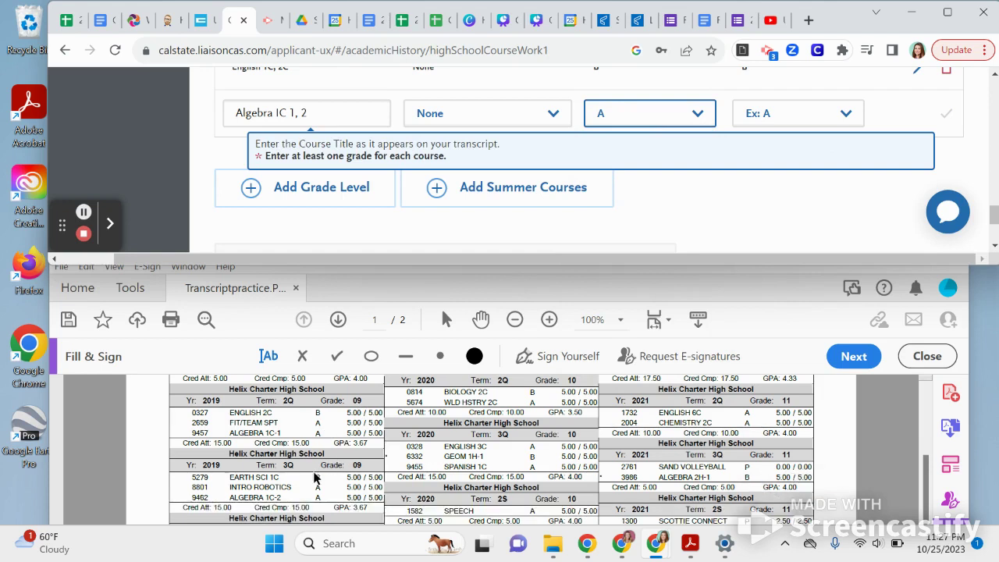
click(757, 117)
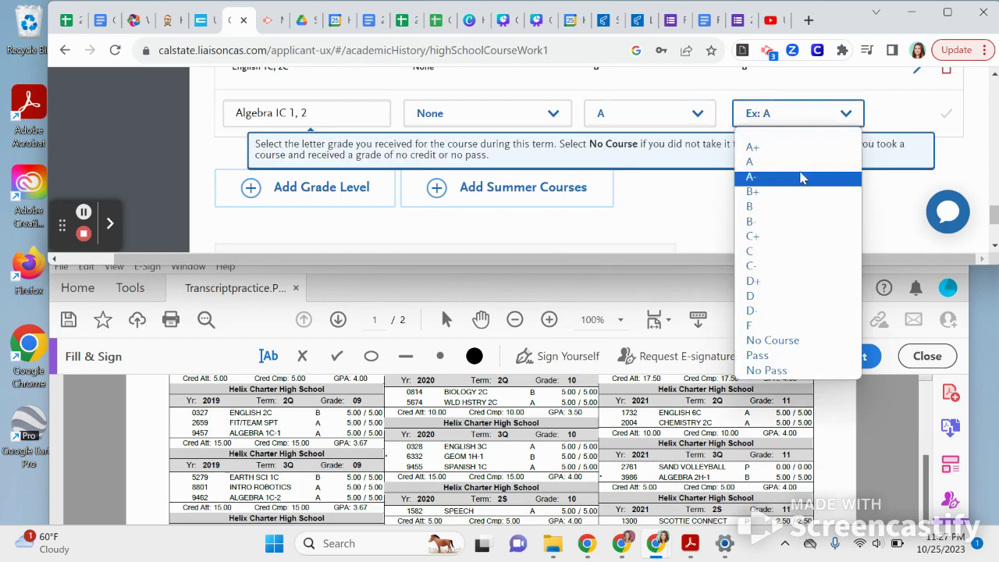
click(801, 163)
click(791, 121)
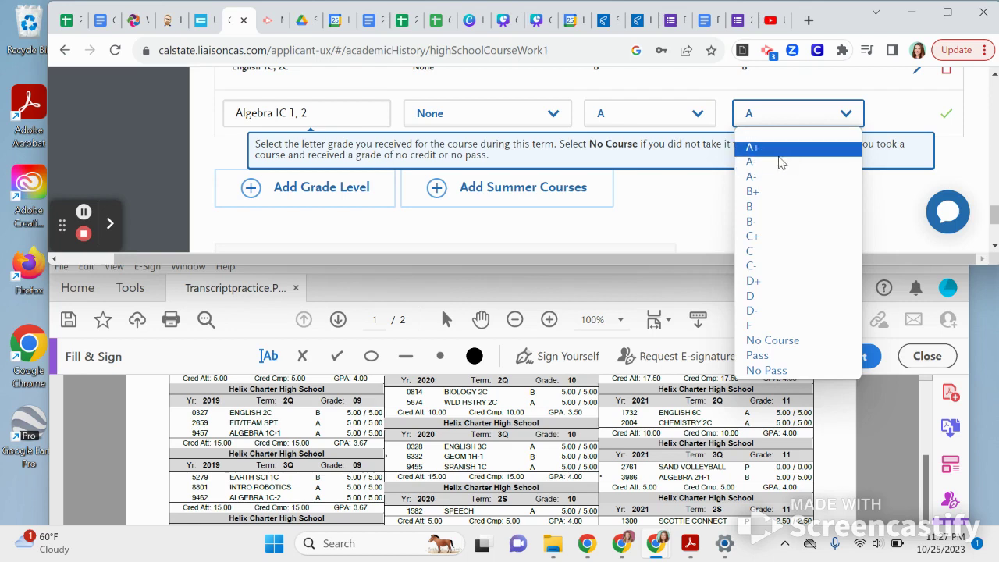
click(777, 163)
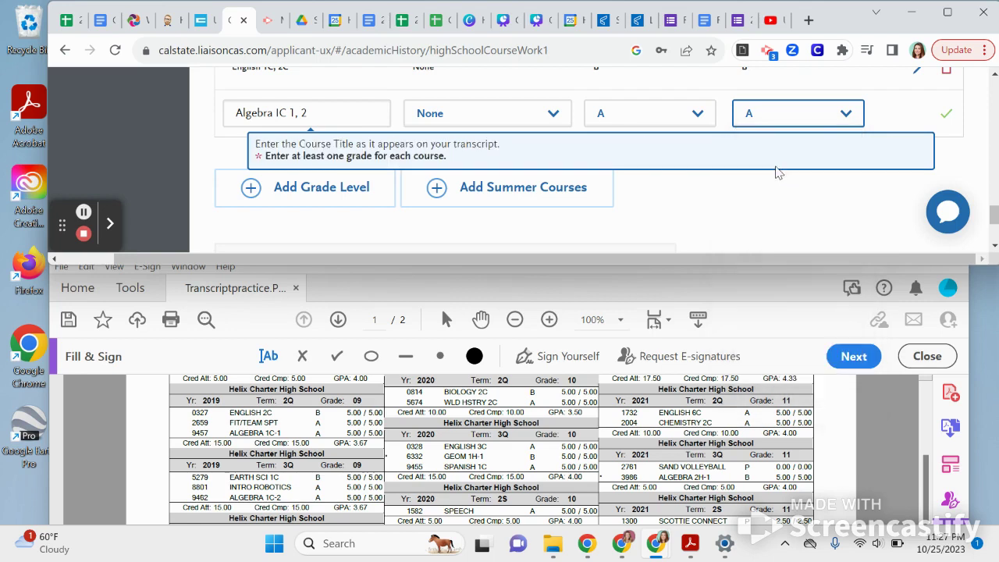
click(955, 121)
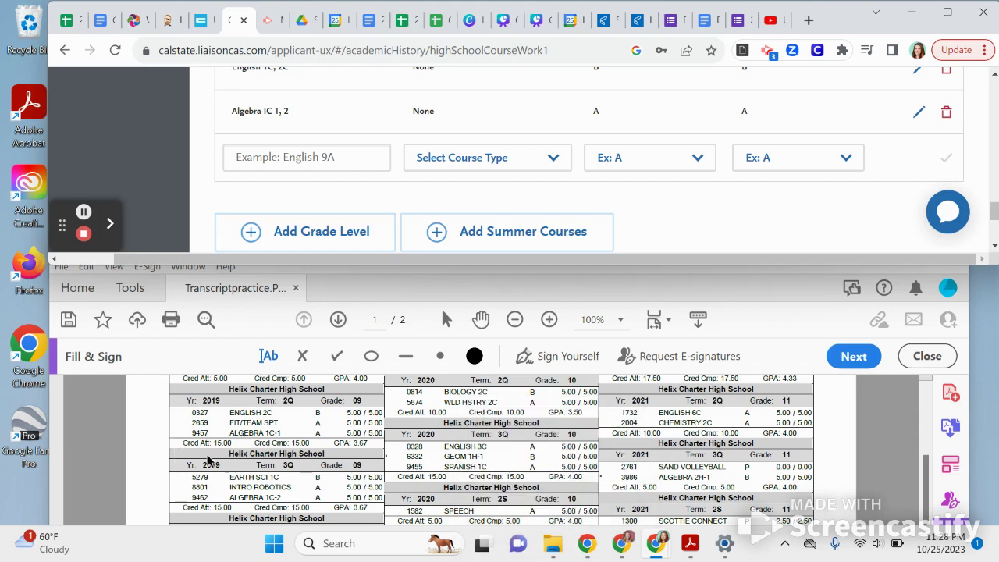
Try to find the Fit/team sports course as the next 9th grade course title.
click(273, 158)
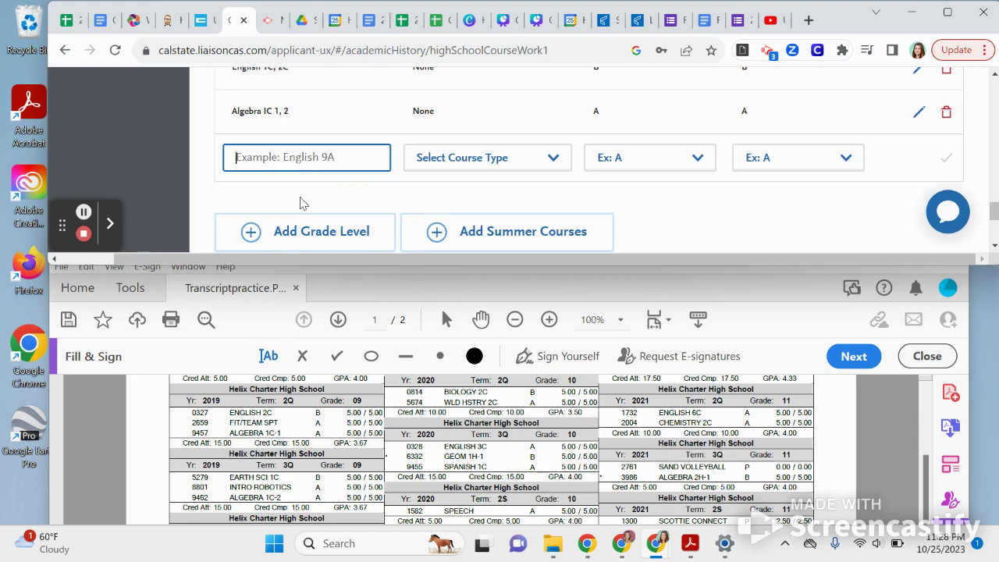
text(Fit)
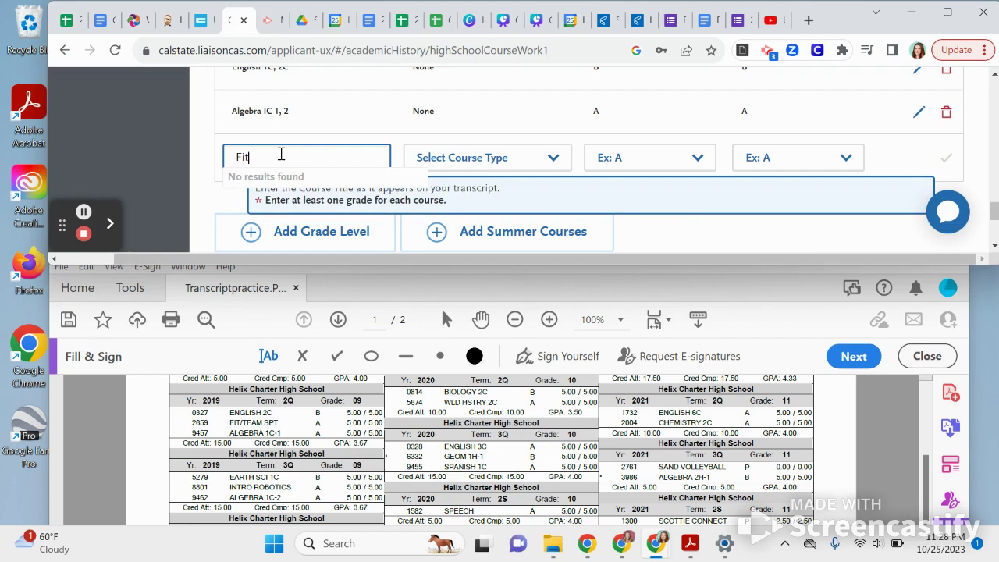
text(/tea)
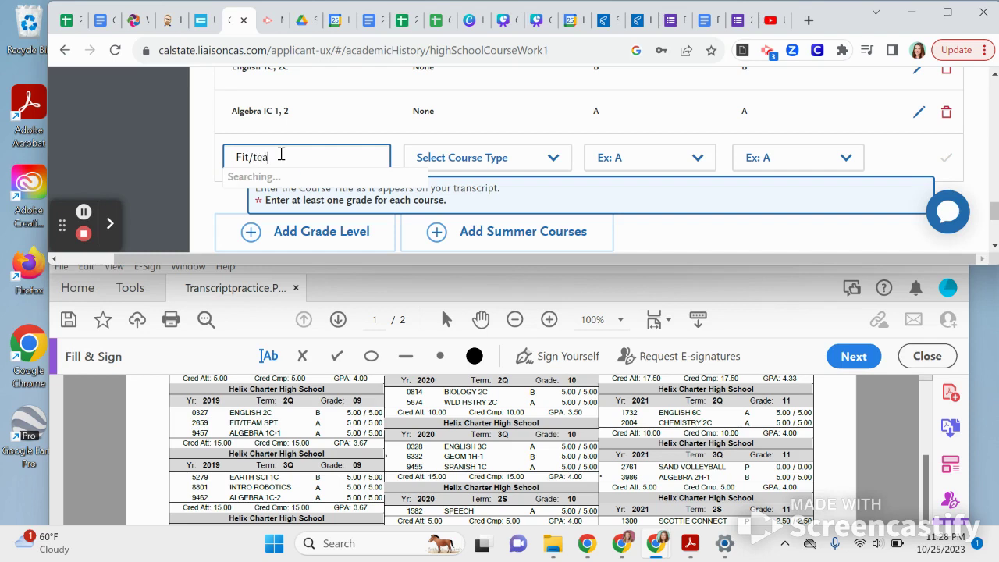
text(m)
key(BackSpace)
key(BackSpace)
key(BackSpace)
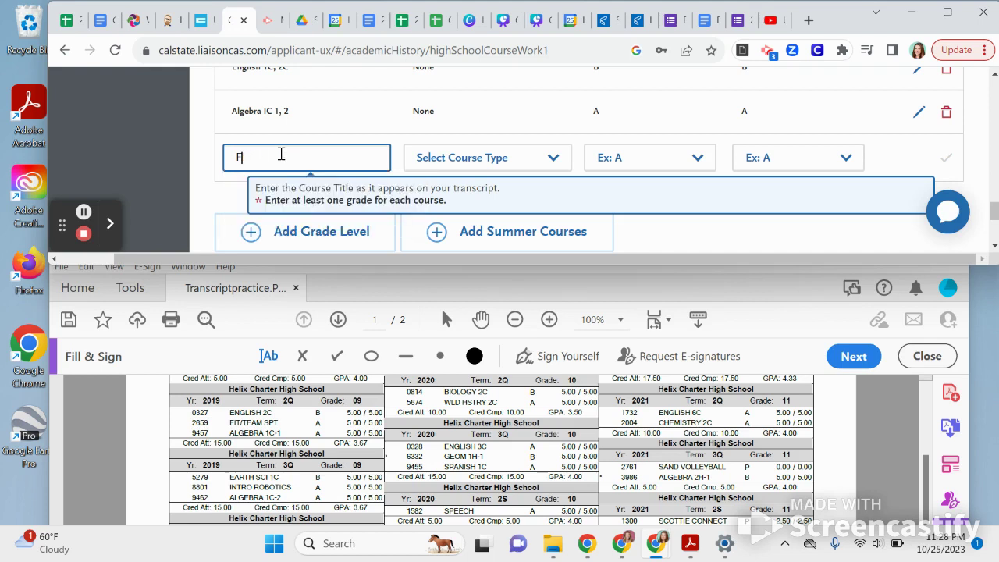
key(BackSpace)
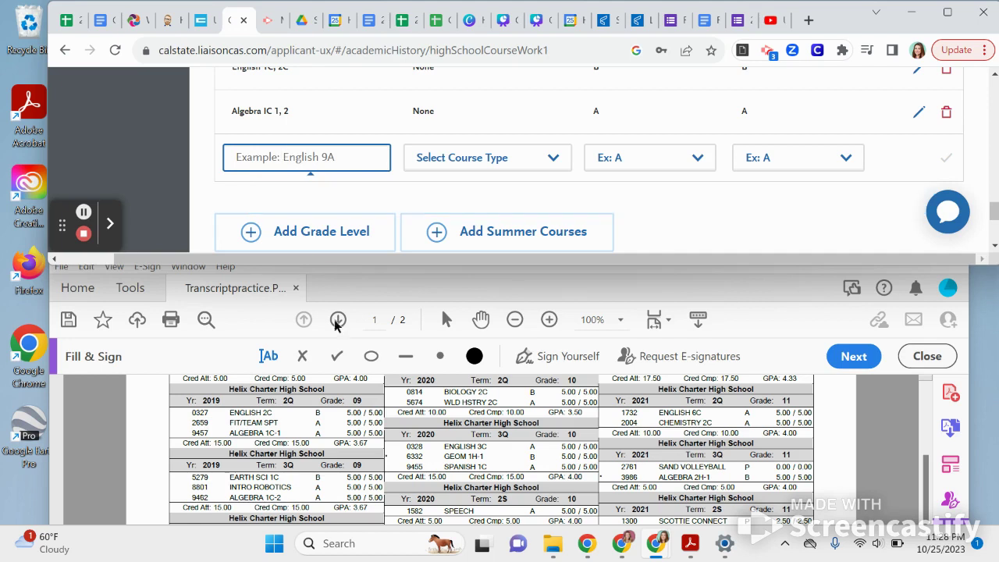
Search for "earth" and choose EARTH SCIENCE 1C/2C as the next 9th grade course title.
scroll(290, 452, down, 1)
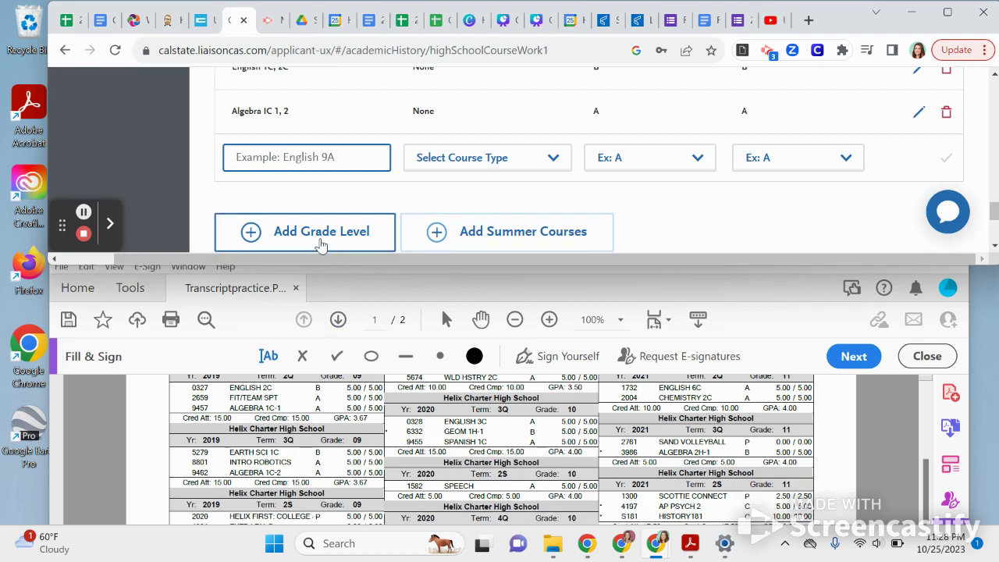
text(earth)
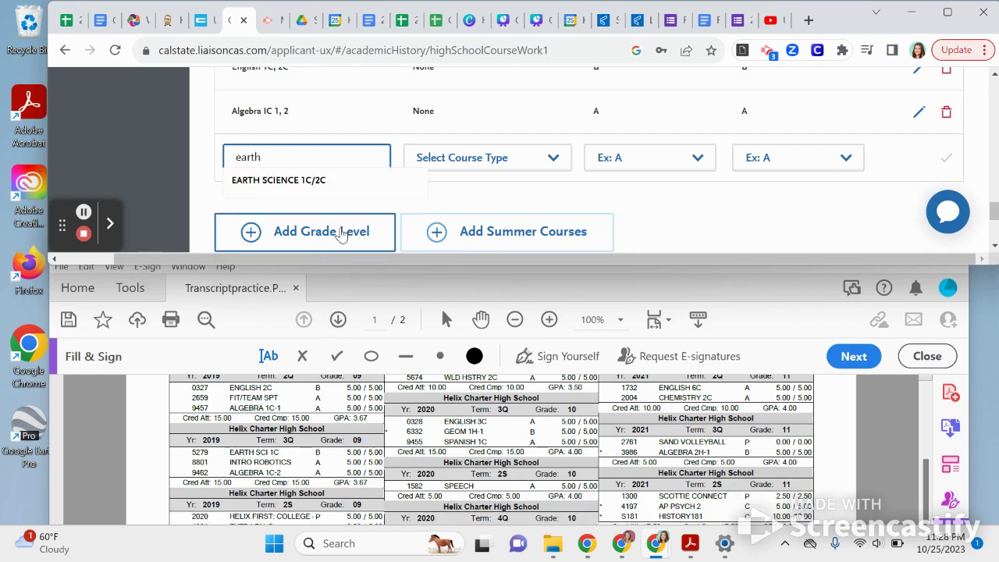
click(316, 182)
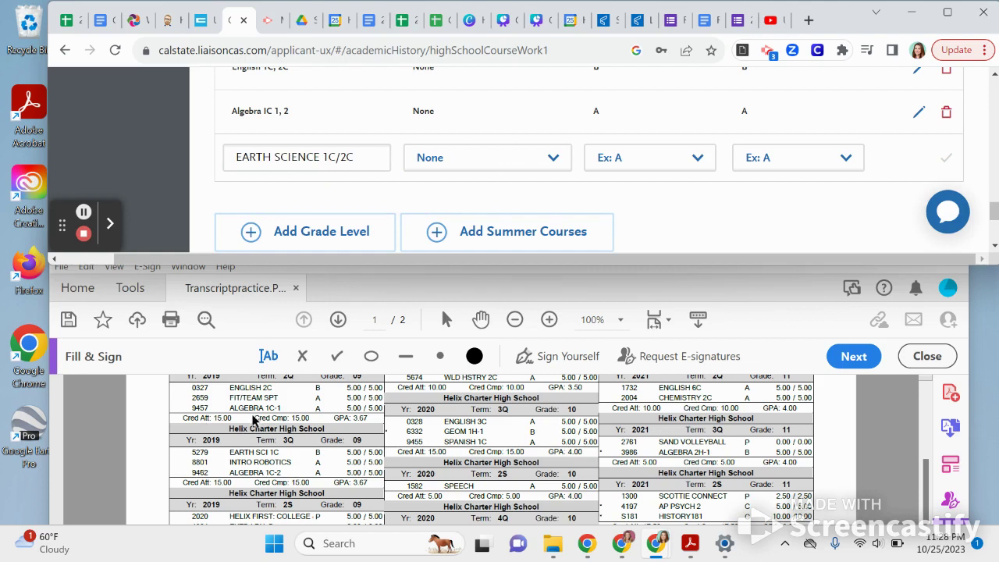
Set EARTH SCIENCE 1C/2C to B for Fall and Pass for Spring, matching the transcript, and save the course row.
scroll(301, 460, down, 1)
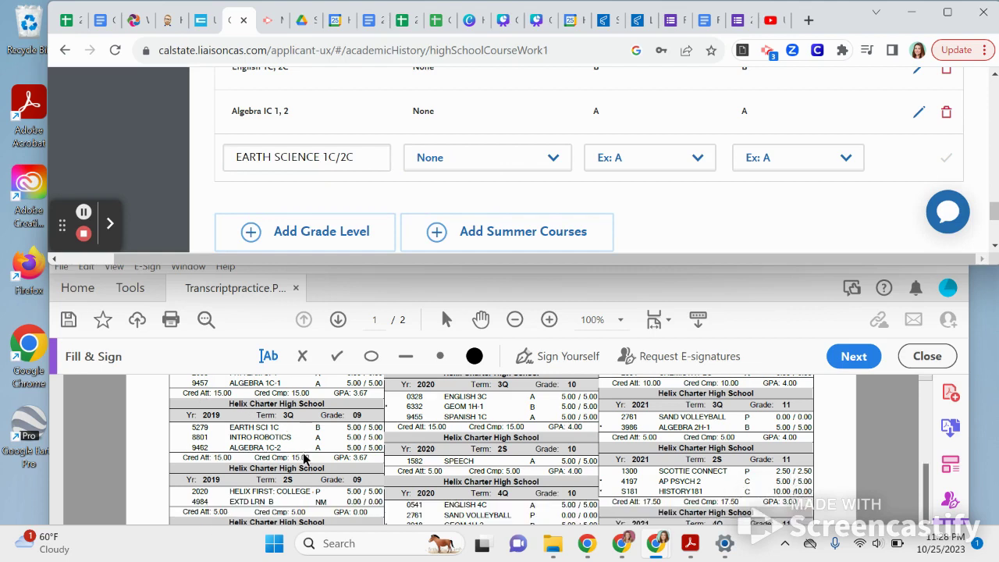
scroll(304, 458, down, 2)
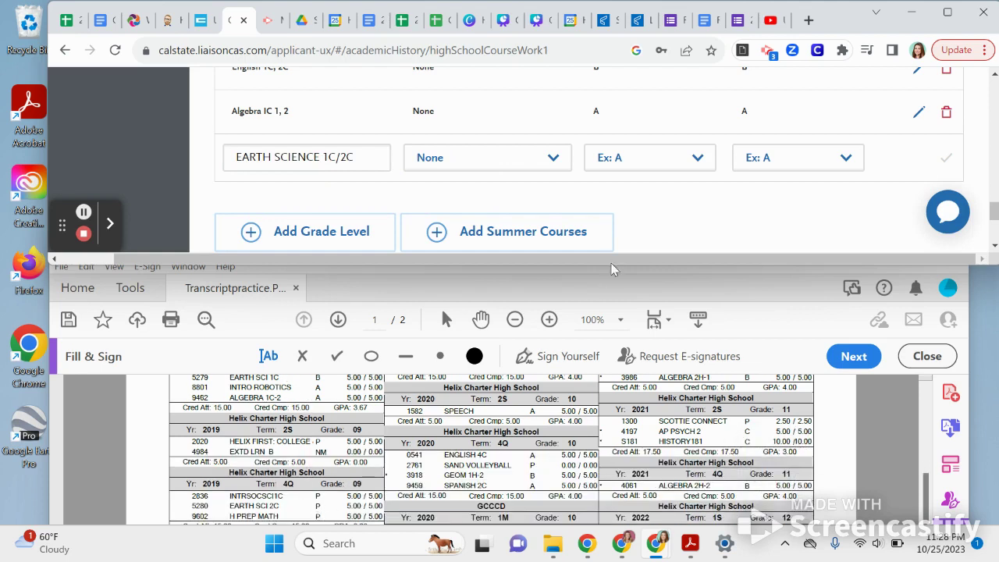
click(634, 162)
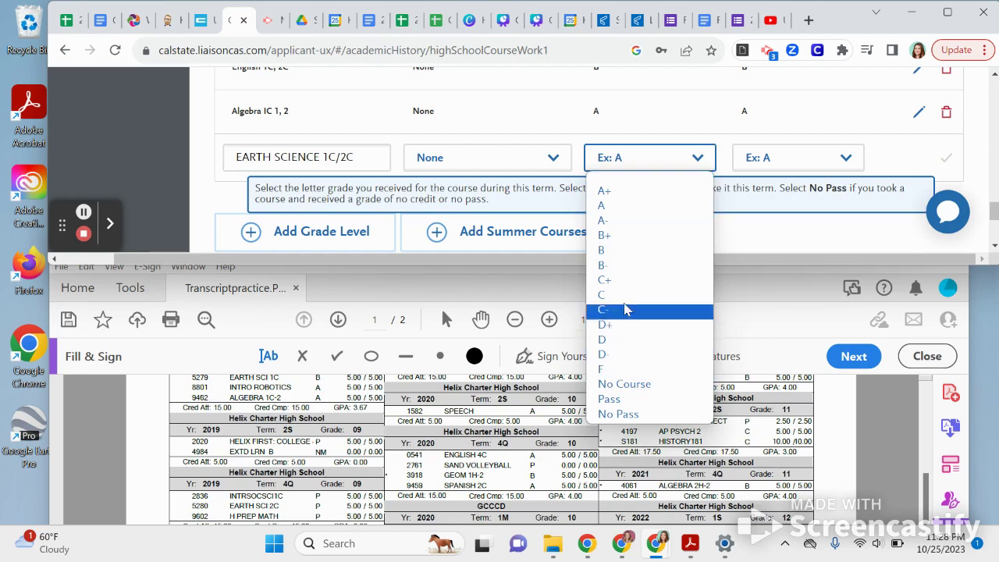
click(620, 249)
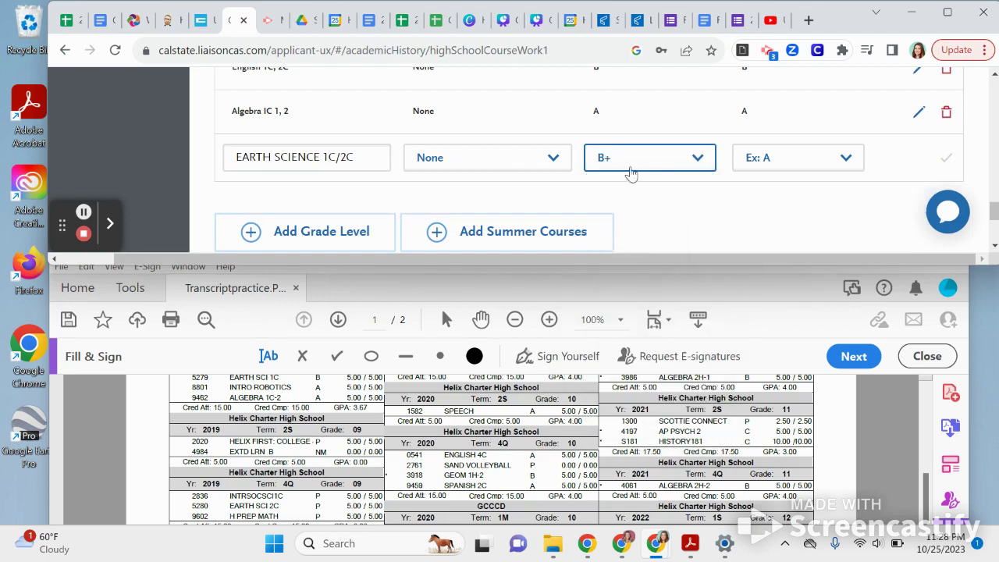
click(631, 169)
click(631, 253)
click(765, 156)
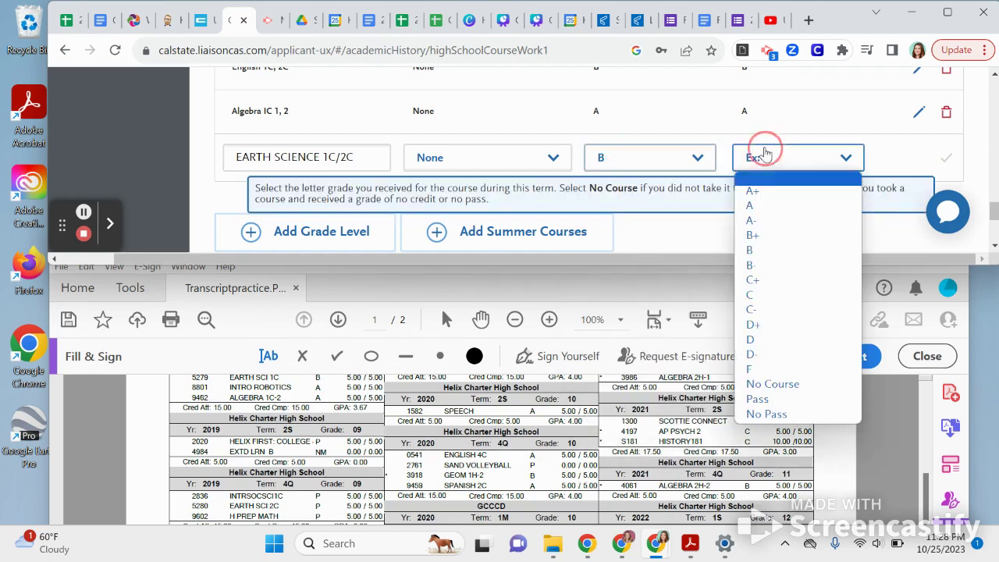
click(789, 400)
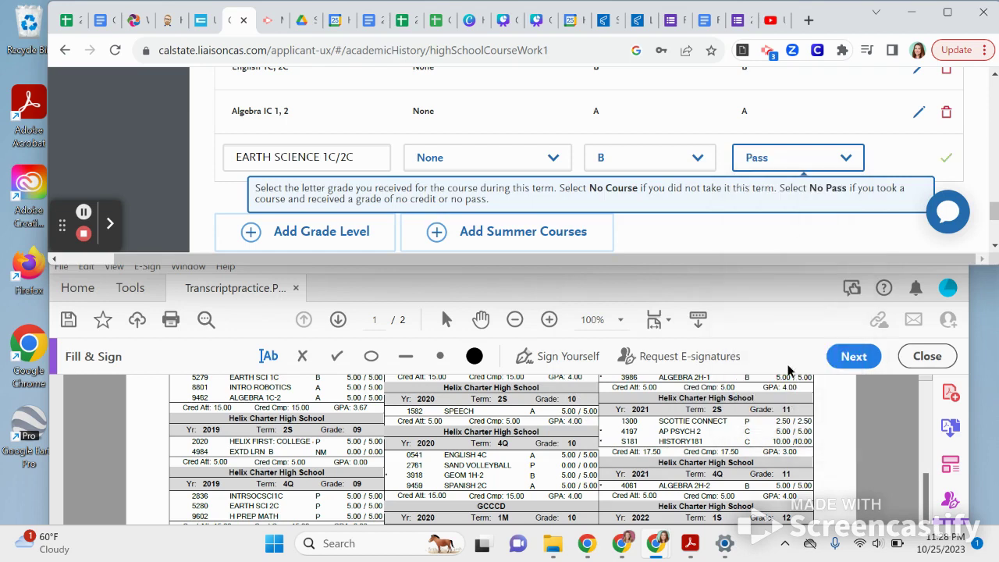
click(949, 159)
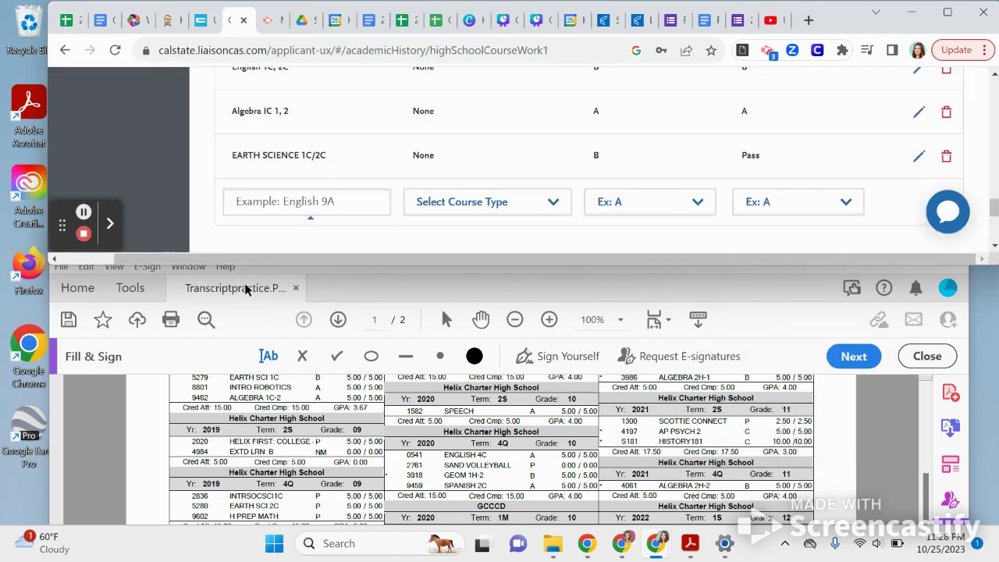
Search for "Helix" and choose Helix First: College and Career Readiness as the next 9th grade course title.
scroll(253, 467, down, 1)
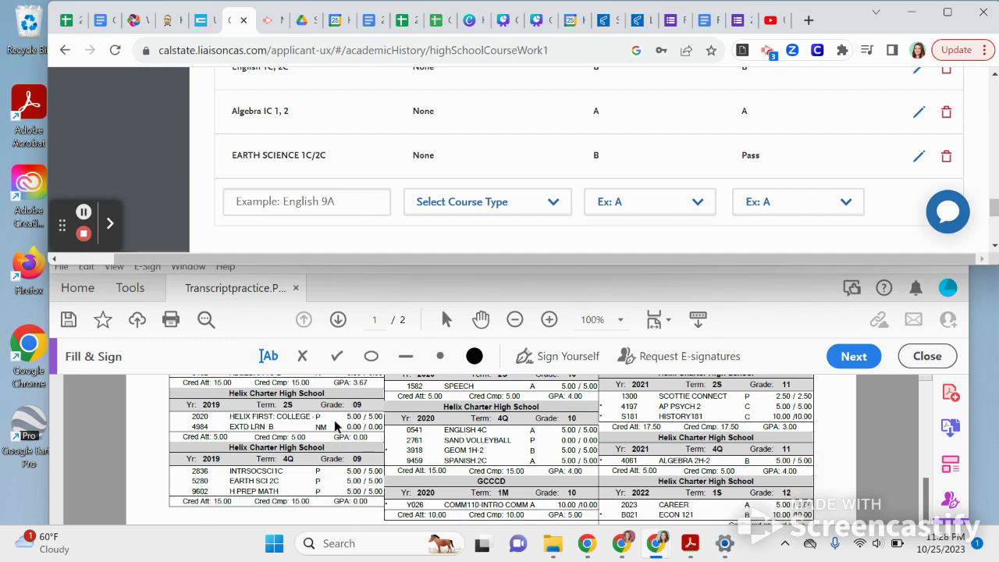
click(313, 201)
click(312, 201)
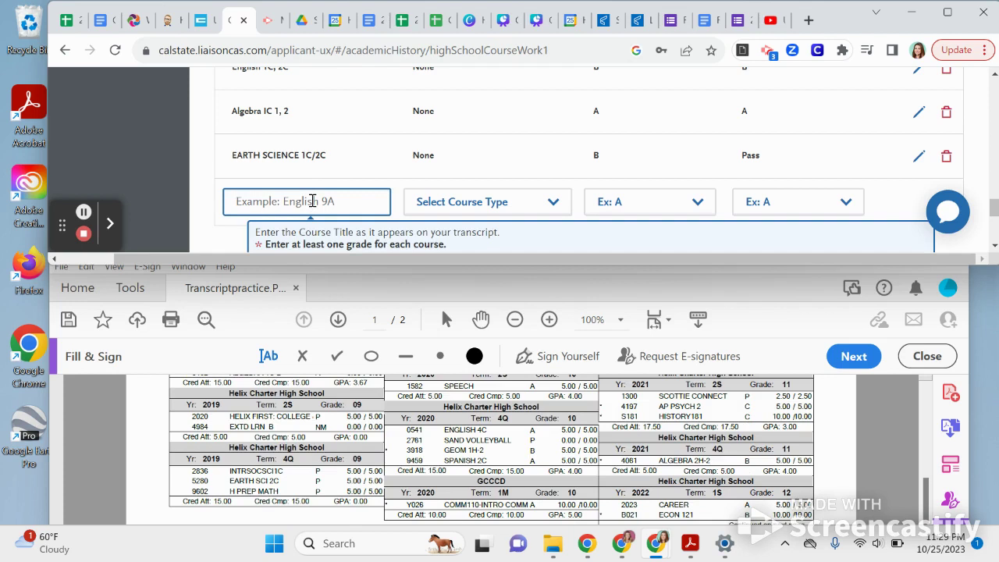
text(He)
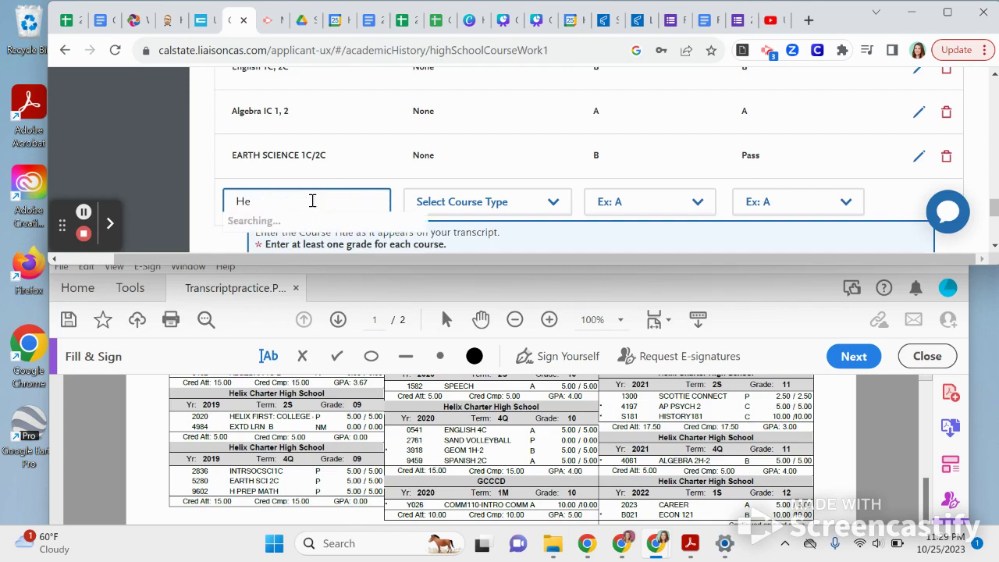
text(lix)
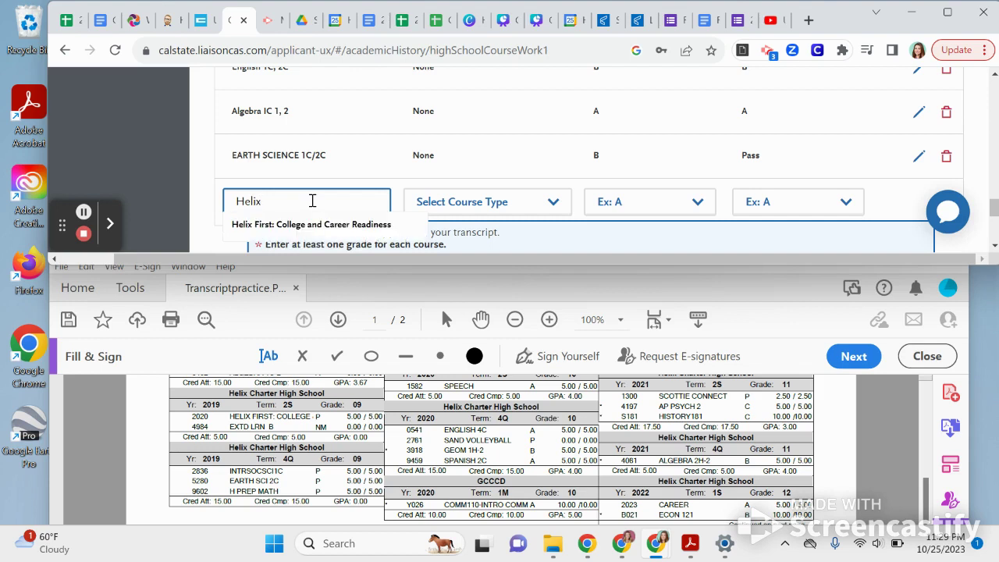
click(312, 225)
Set Helix First: College and Career Readiness to A for Fall and Pass for Spring per the transcript, and save the course row.
scroll(289, 475, up, 1)
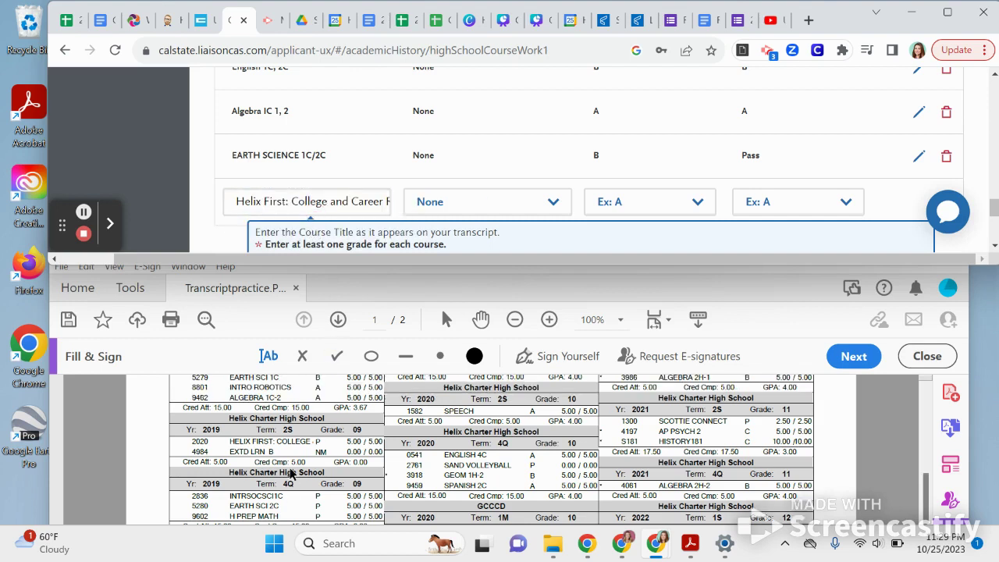
scroll(291, 466, up, 3)
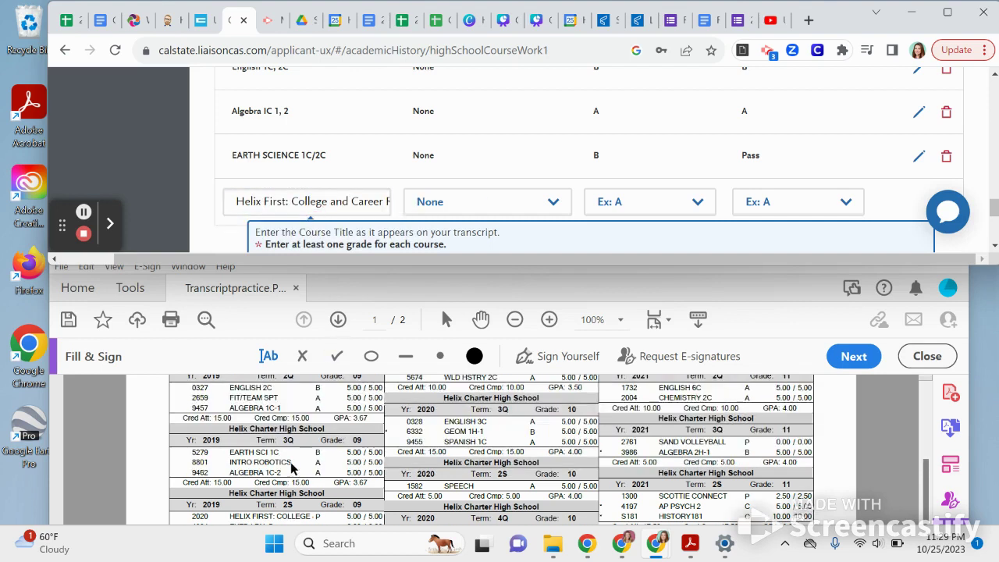
scroll(291, 466, up, 1)
scroll(291, 467, down, 2)
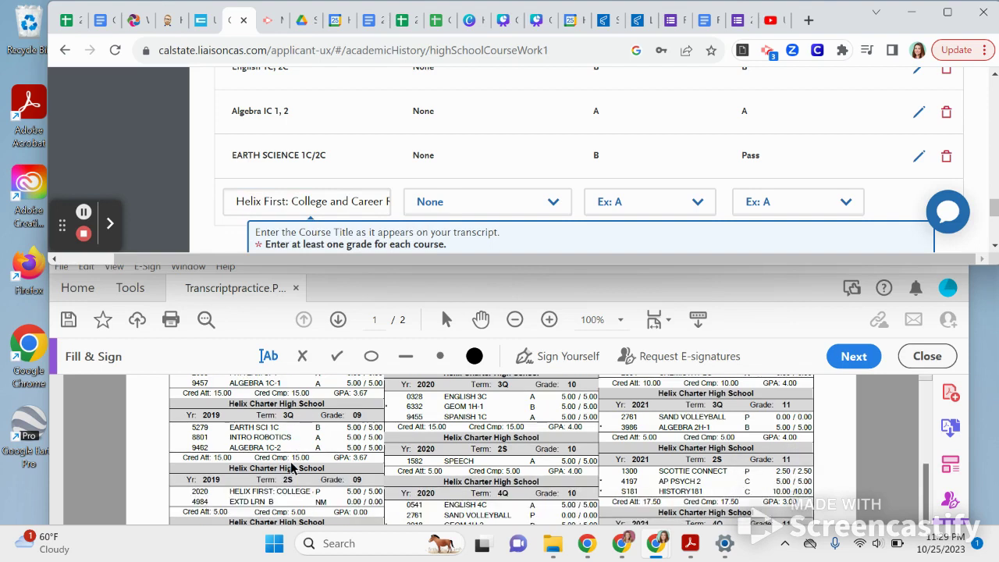
scroll(336, 490, up, 6)
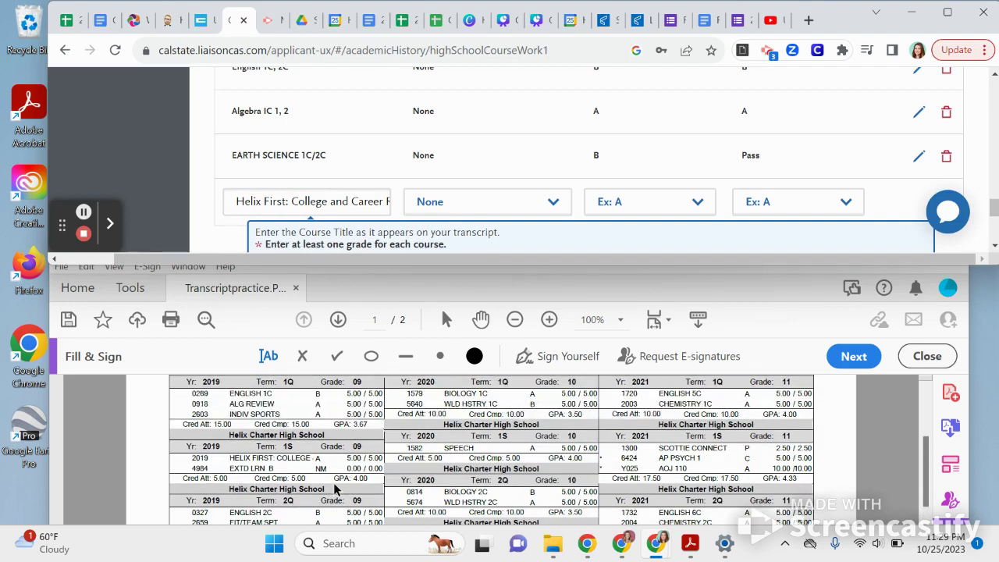
click(648, 202)
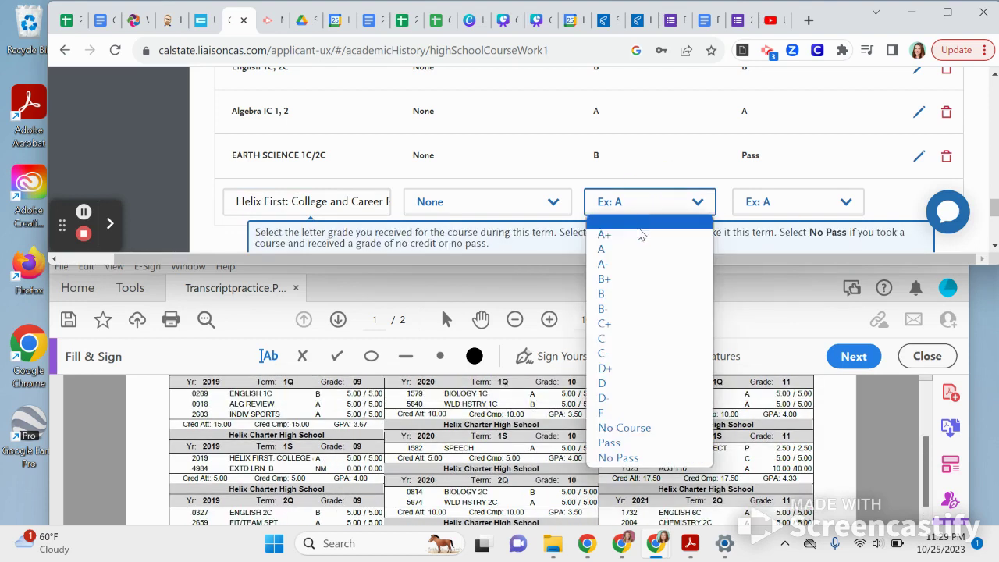
click(632, 249)
click(747, 200)
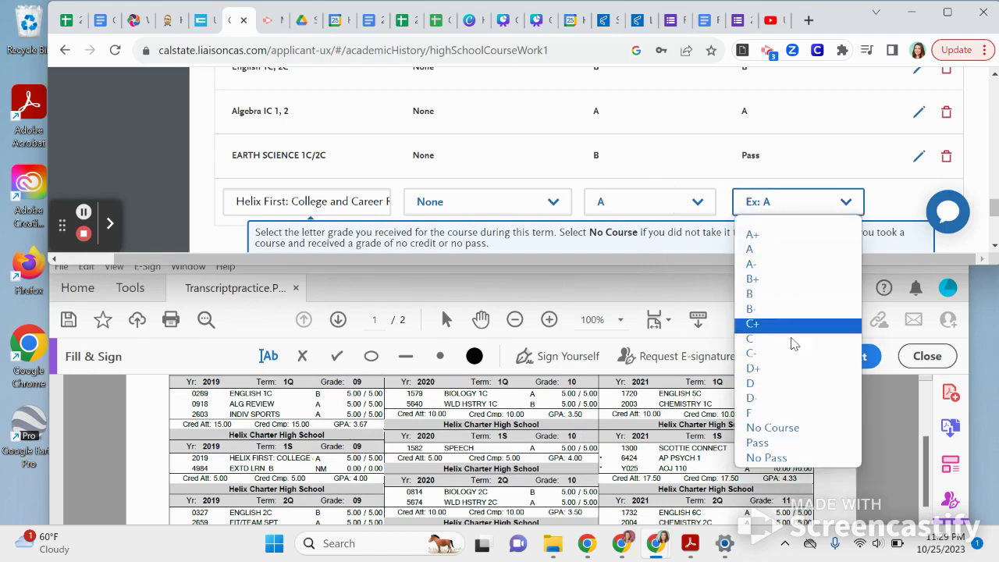
click(807, 444)
scroll(927, 196, down, 2)
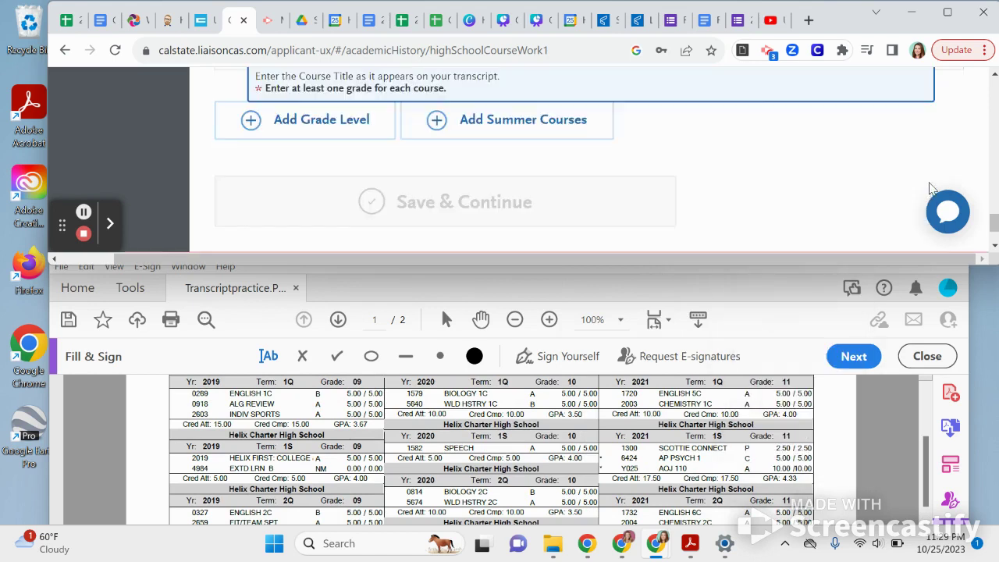
scroll(923, 117, up, 1)
click(944, 124)
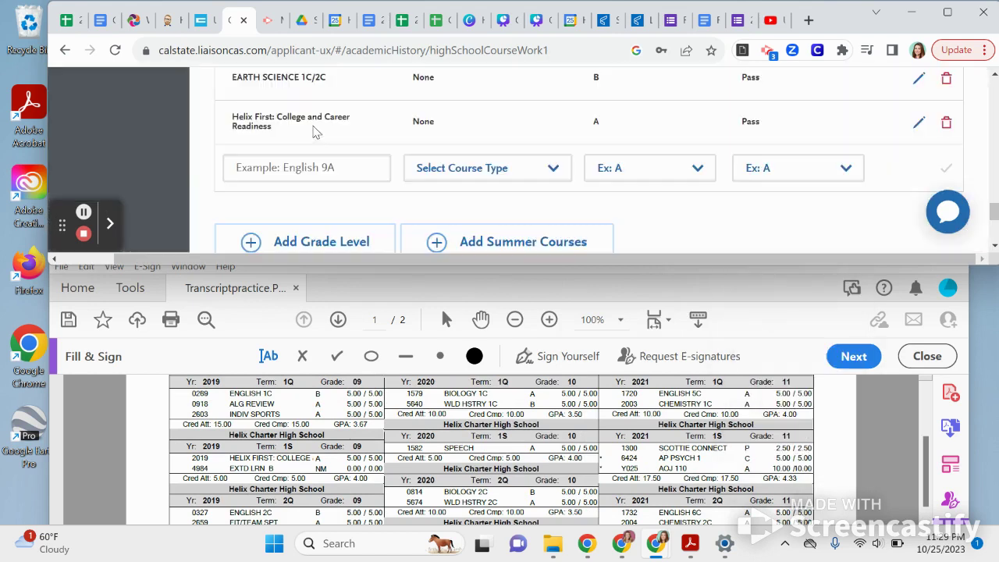
Review the remaining 9th grade courses in the transcript and start the title of the next 9th grade course.
scroll(289, 414, down, 4)
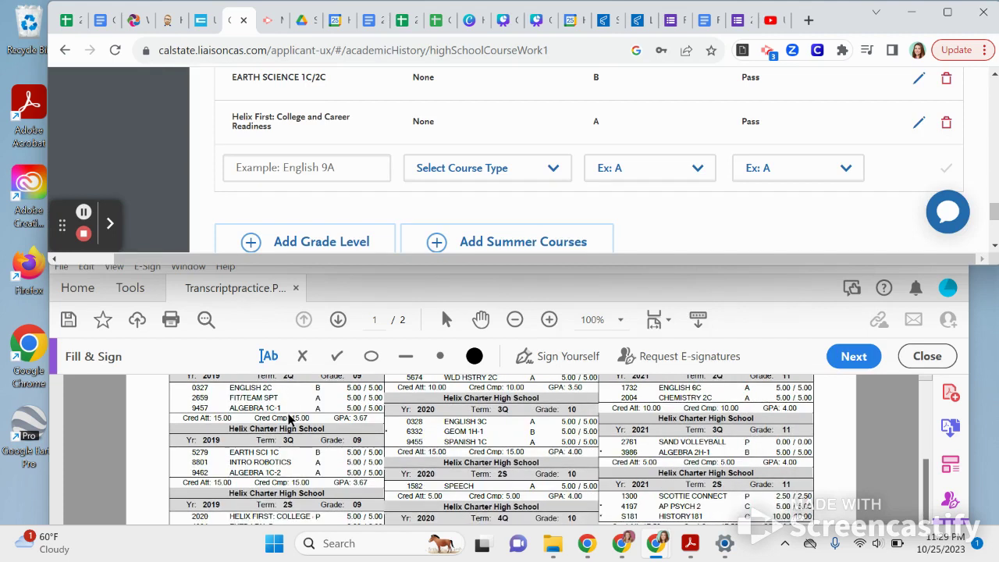
scroll(288, 419, down, 1)
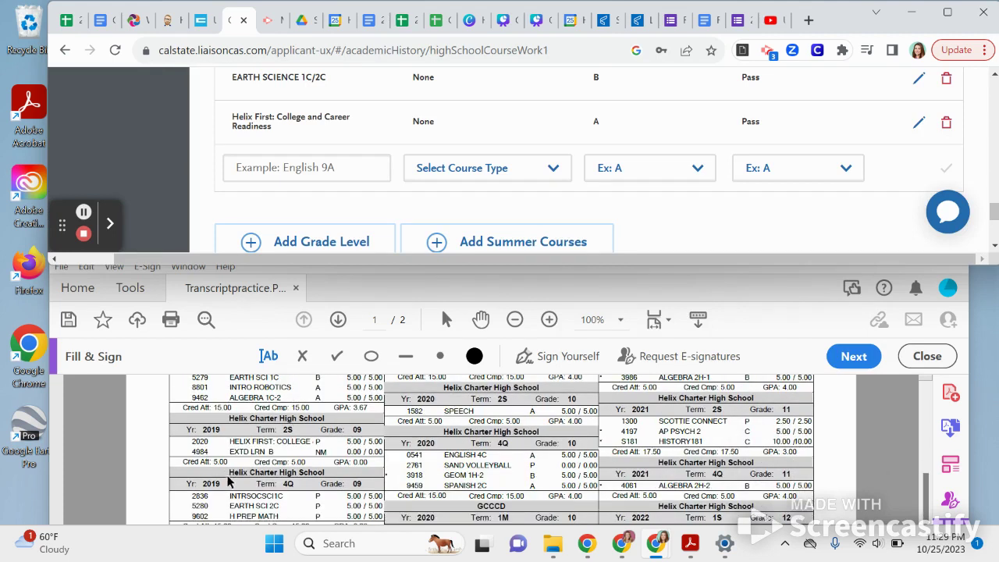
scroll(226, 482, down, 1)
click(327, 166)
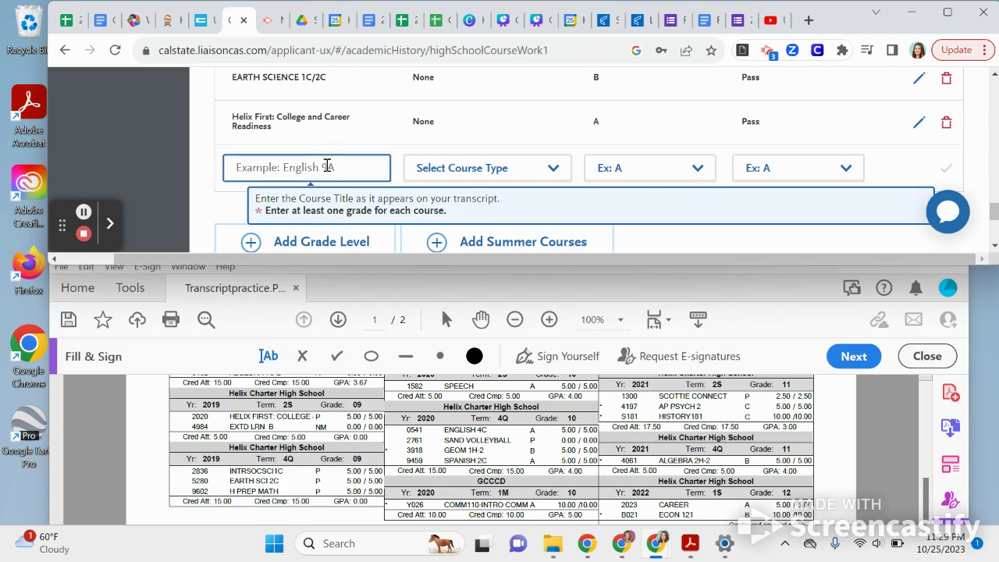
text(ITSS)
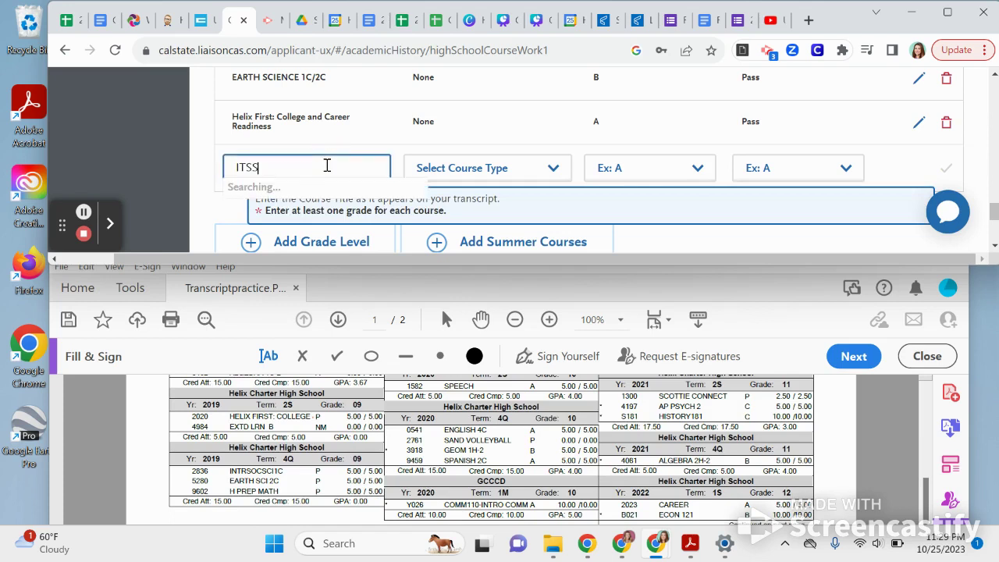
key(BackSpace)
key(BackSpace)
key(BackSpace)
key(BackSpace)
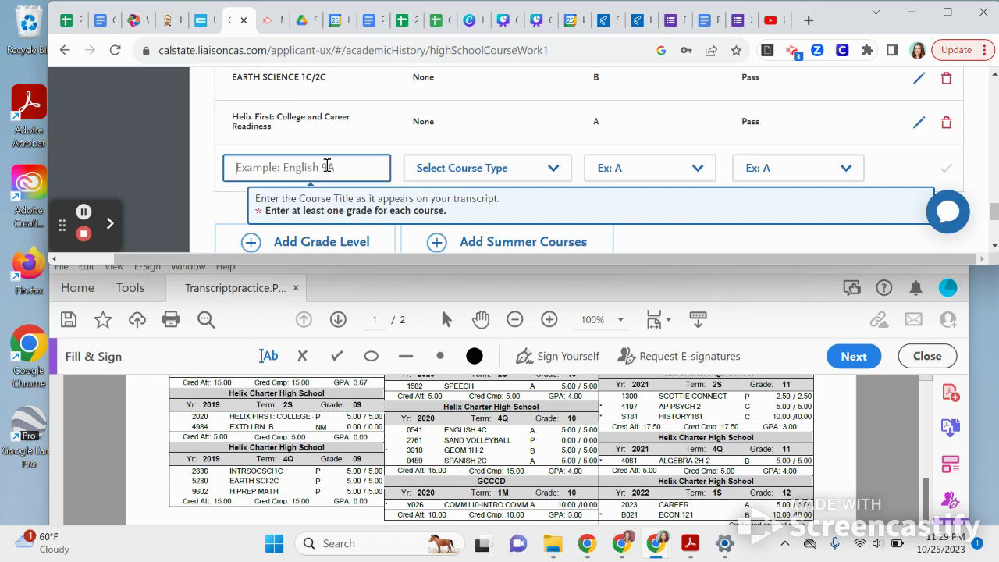
Choose Introduction to Social Science as the 9th grade course, set No Course for Fall and Pass for Spring, and save the row.
text(Intro)
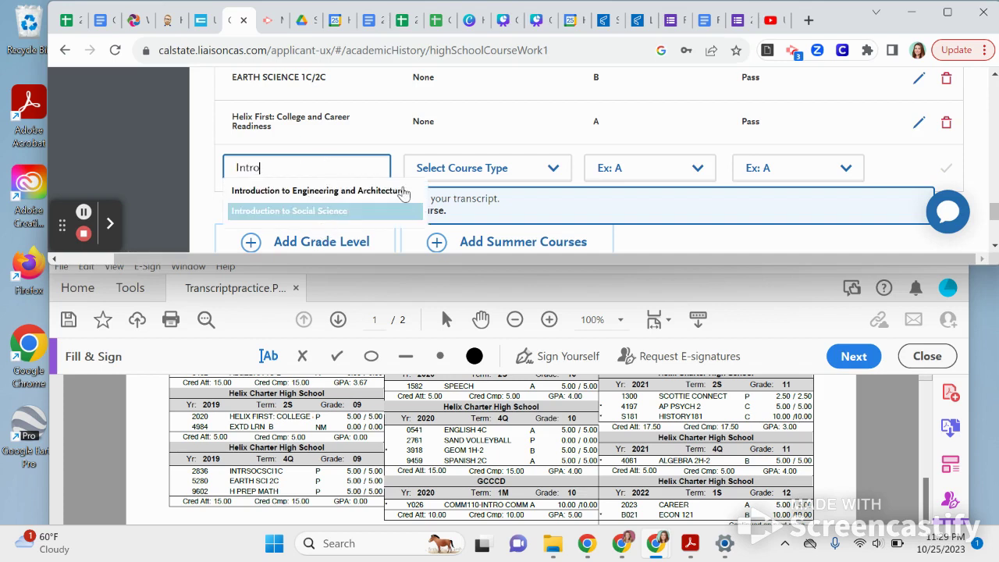
click(325, 211)
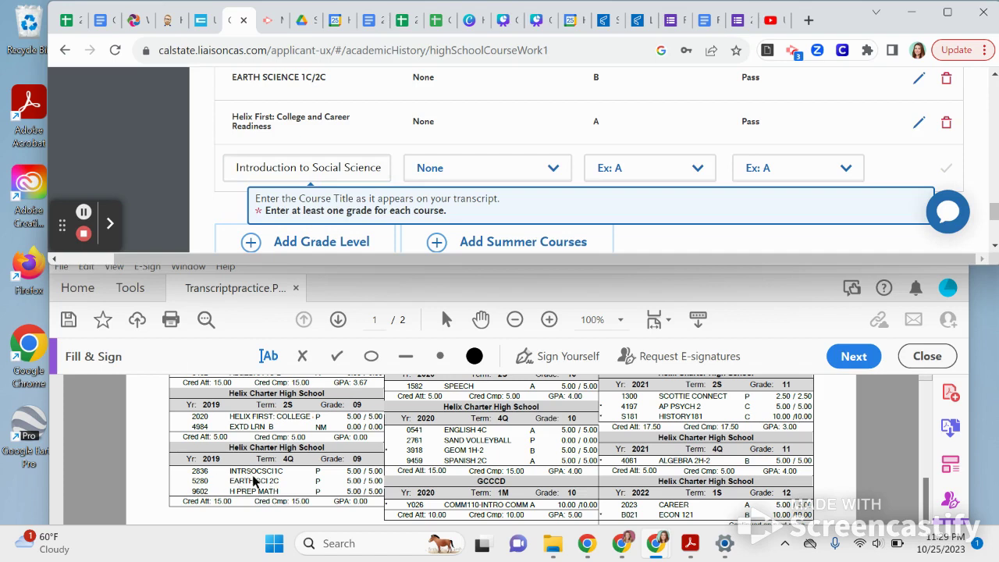
click(609, 168)
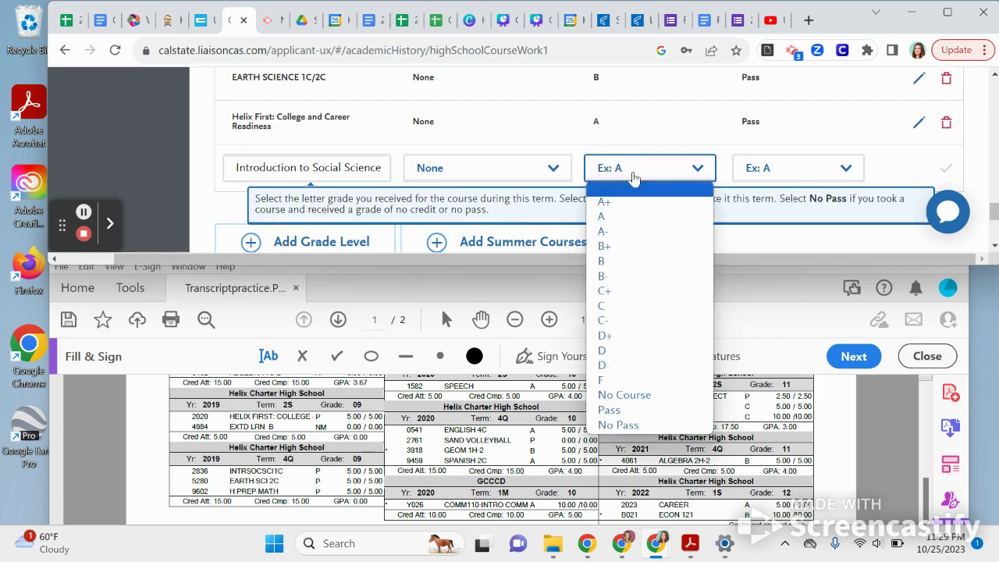
click(624, 394)
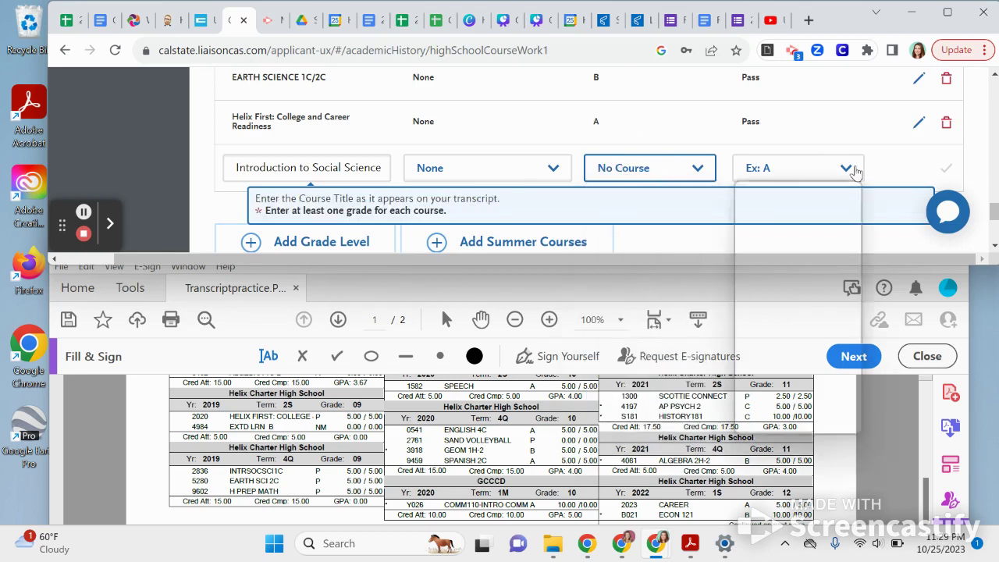
click(853, 170)
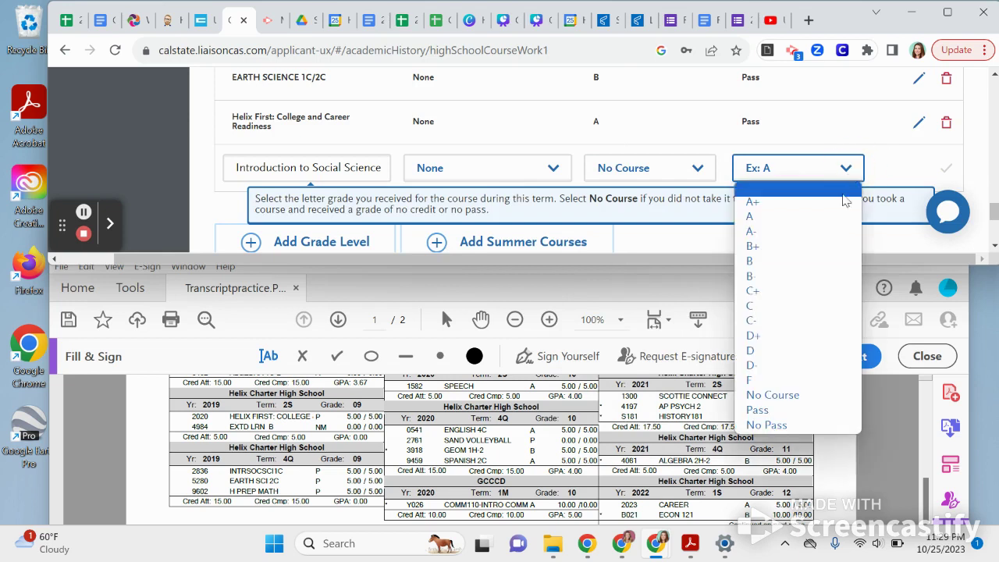
click(757, 409)
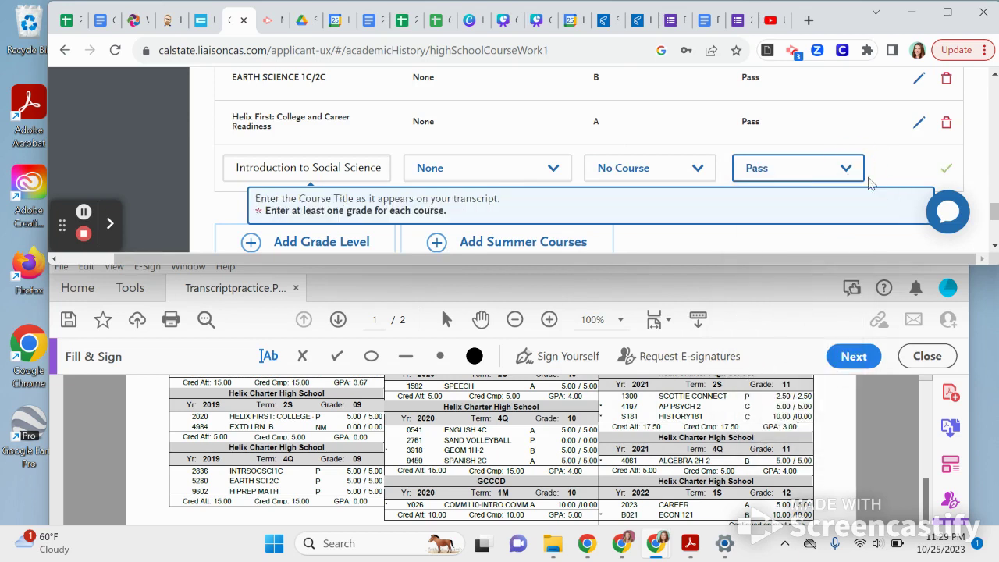
click(946, 168)
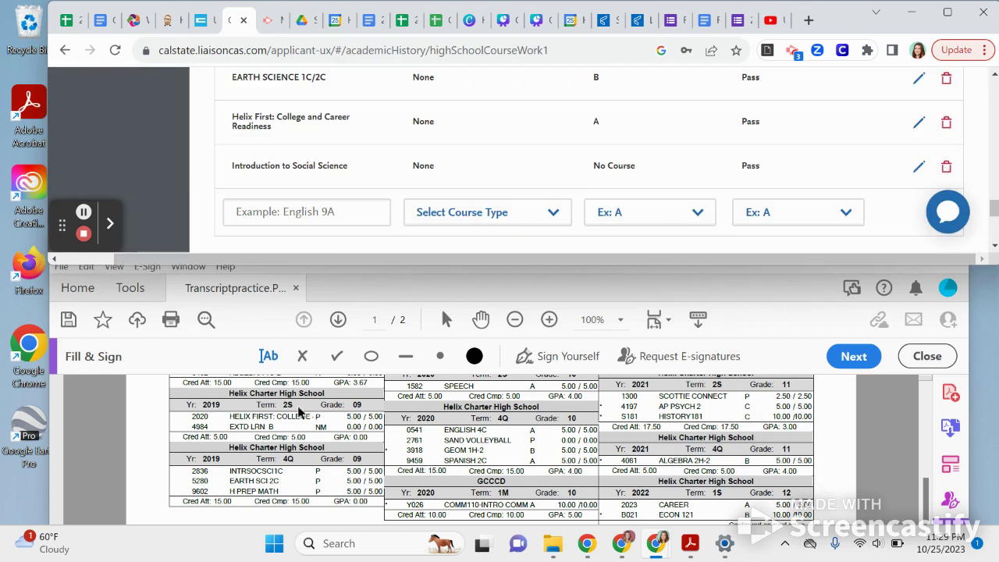
Search for "Alg" in the 10th grade section and choose Algebra IIIC-1, 2 as the course title.
scroll(415, 122, down, 2)
scroll(415, 123, up, 5)
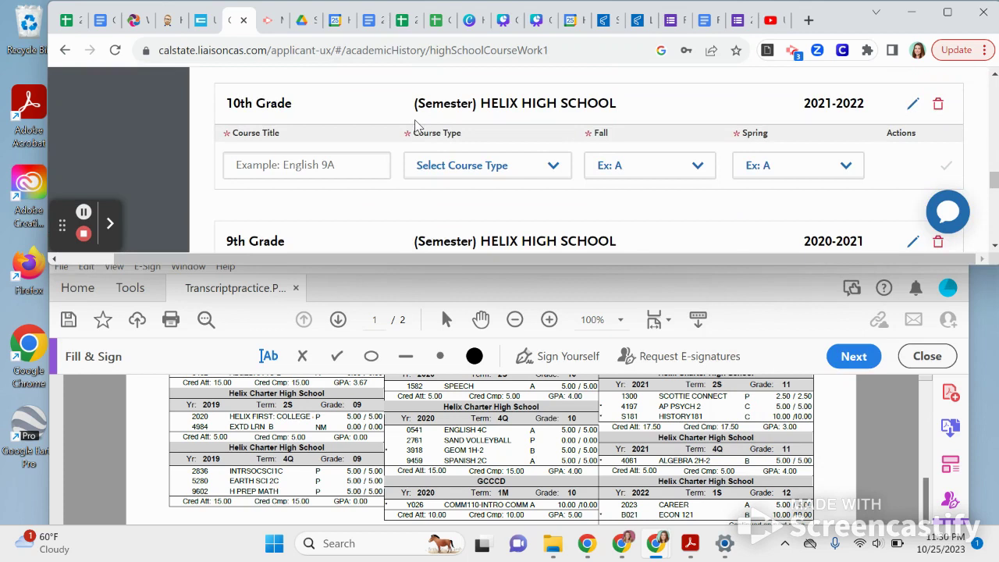
scroll(415, 124, up, 10)
scroll(417, 126, down, 6)
scroll(376, 164, up, 2)
click(344, 167)
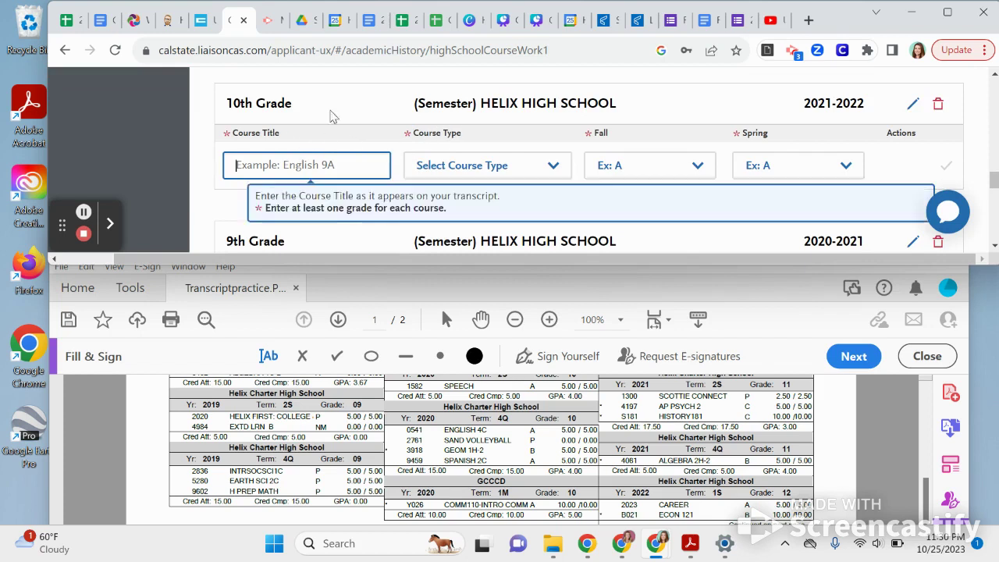
text(Alg)
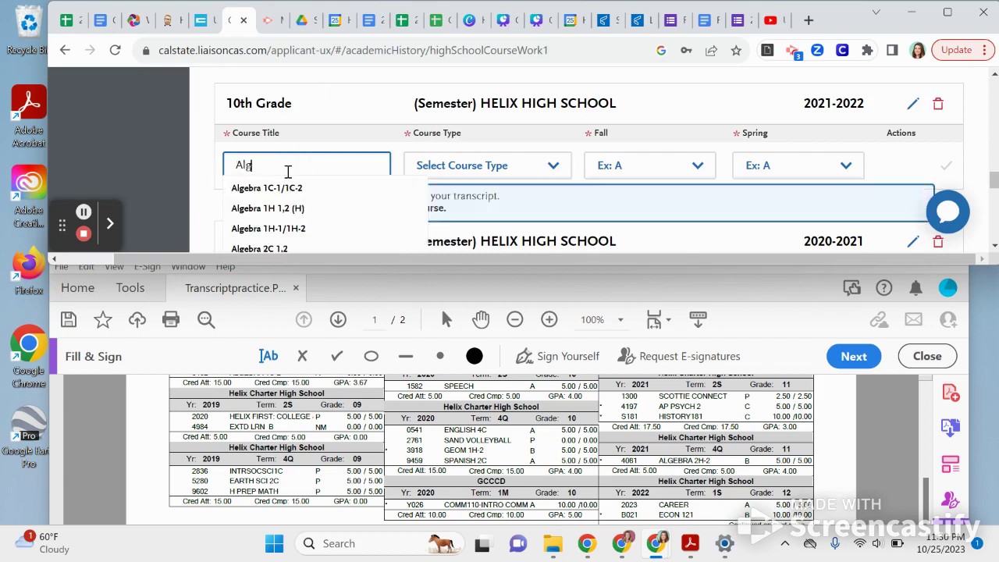
scroll(284, 165, down, 3)
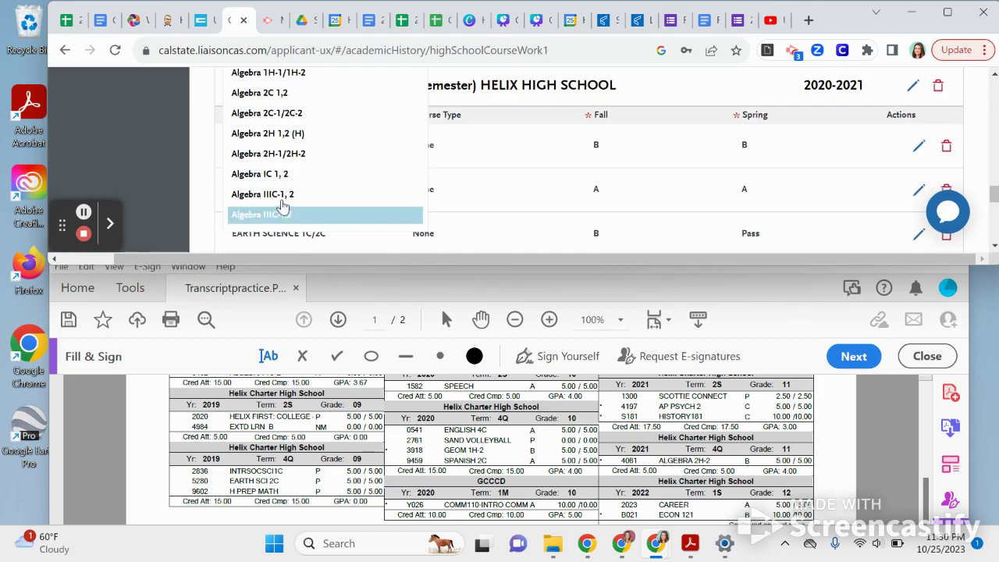
click(281, 195)
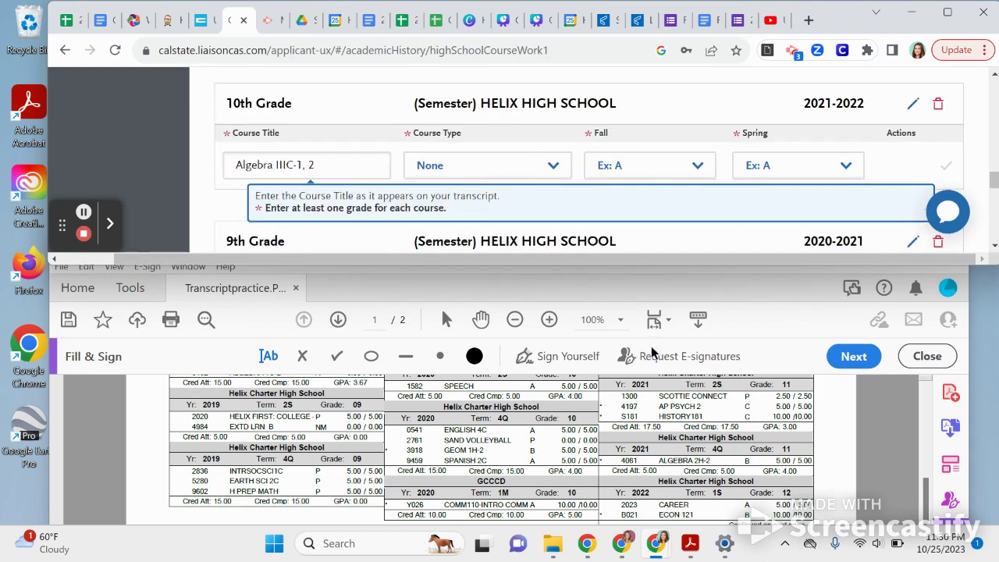
Set Algebra IIIC-1, 2 to A for Fall and No Course for Spring, and save the 10th grade course row.
scroll(708, 443, down, 1)
scroll(708, 443, up, 1)
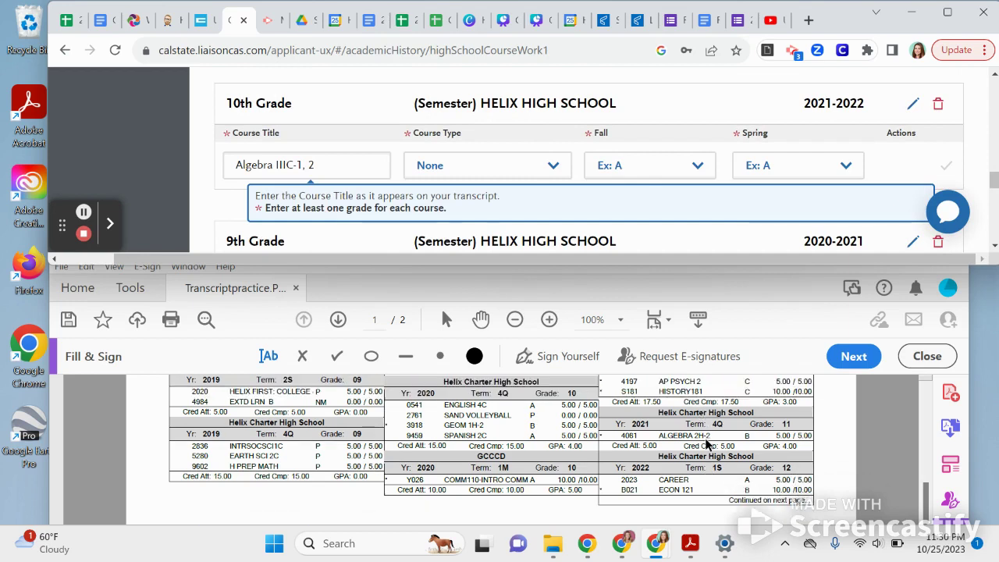
scroll(529, 473, up, 1)
scroll(529, 472, down, 3)
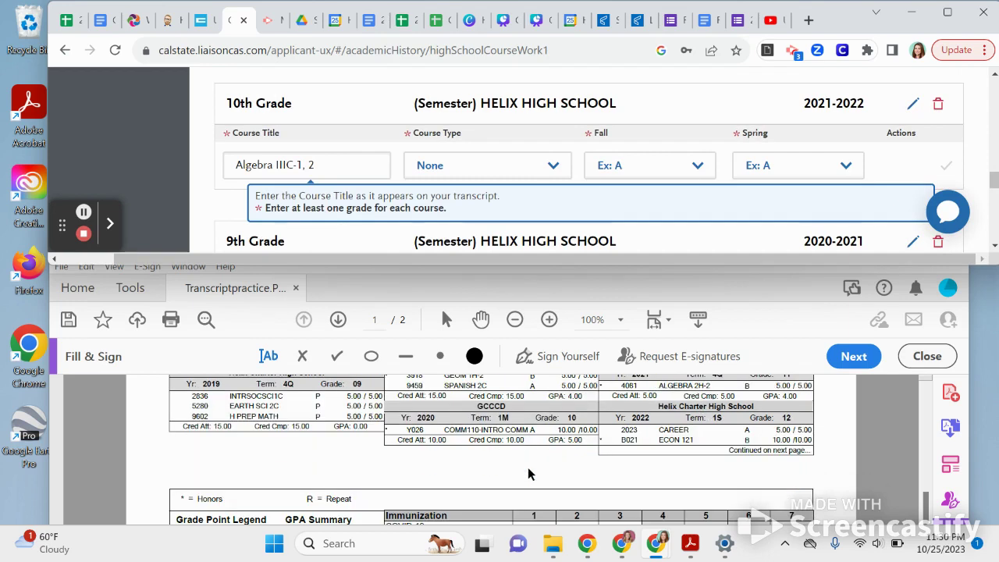
scroll(532, 471, up, 3)
scroll(532, 471, up, 4)
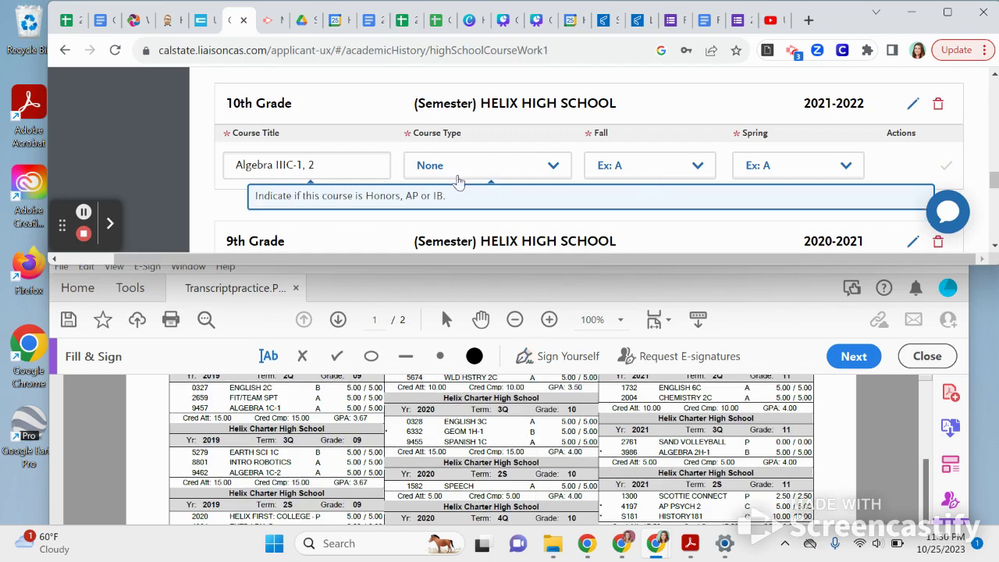
click(612, 170)
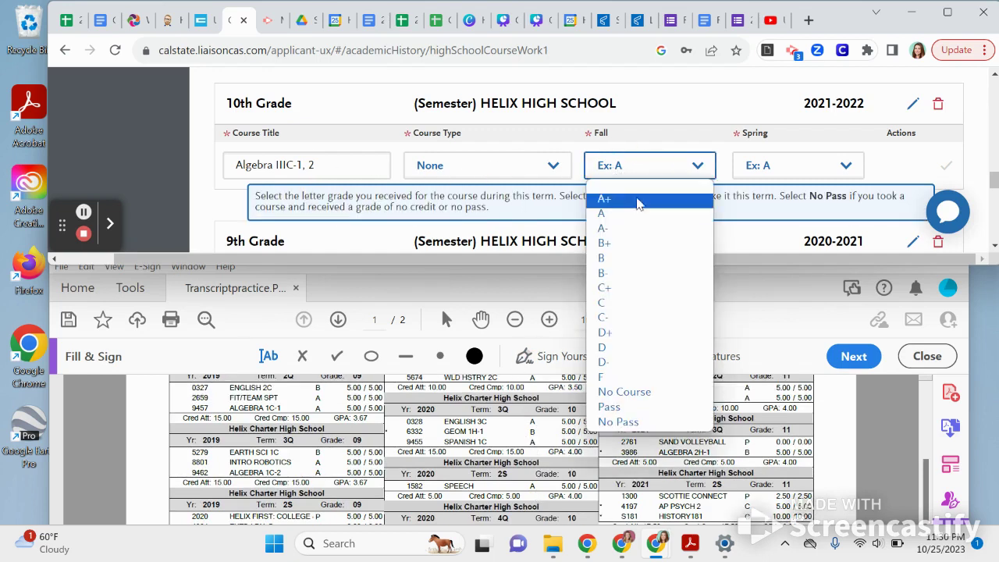
click(623, 218)
click(780, 167)
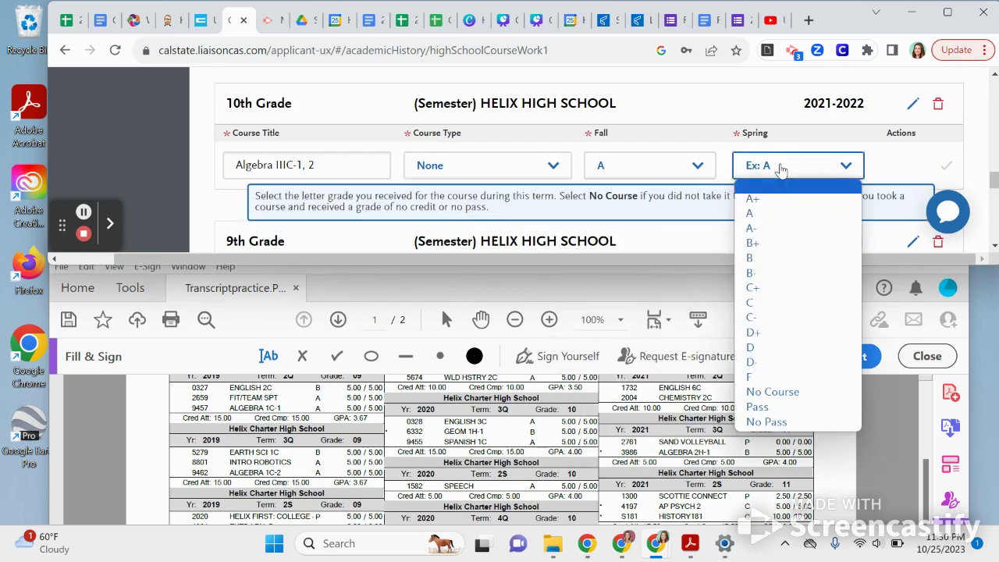
click(789, 393)
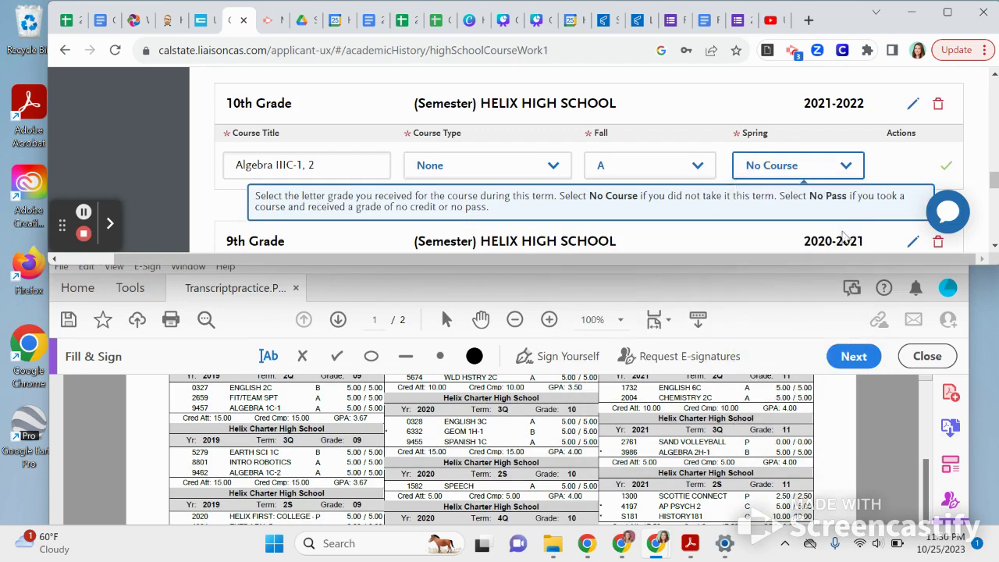
click(945, 169)
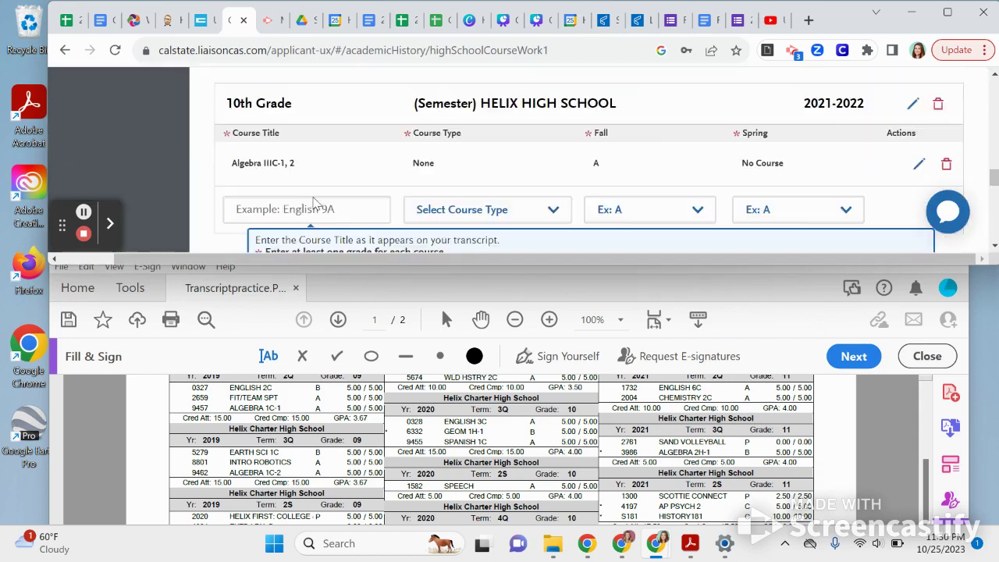
Search for "alg" in the 12th grade section and choose Algebra 1H 1,2 (H) as the course title.
click(264, 102)
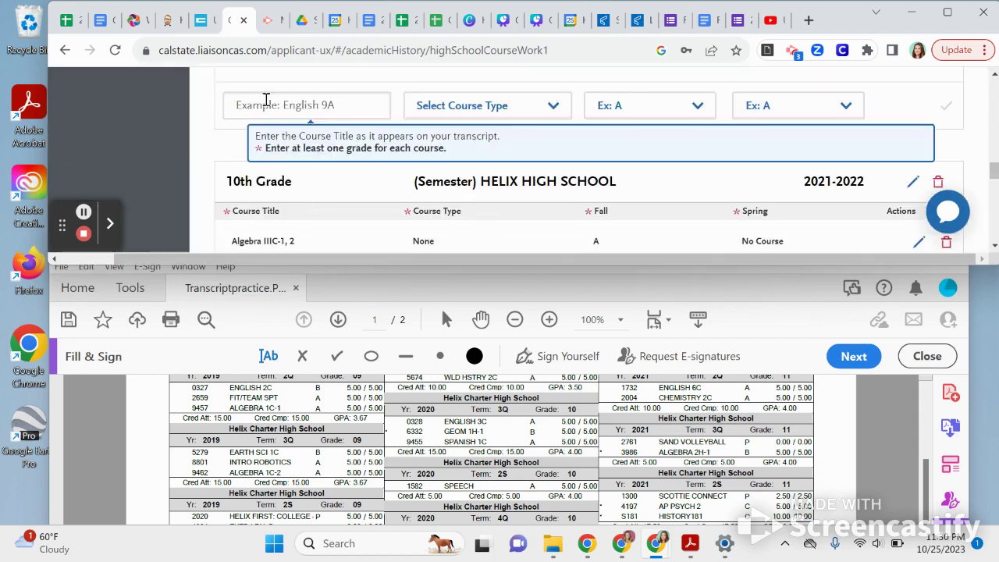
click(246, 176)
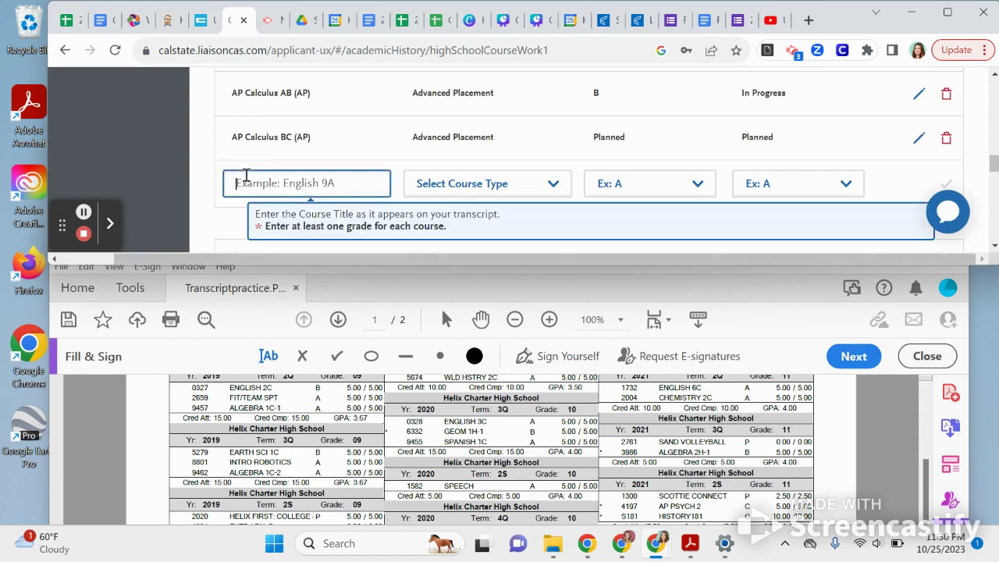
text(alg)
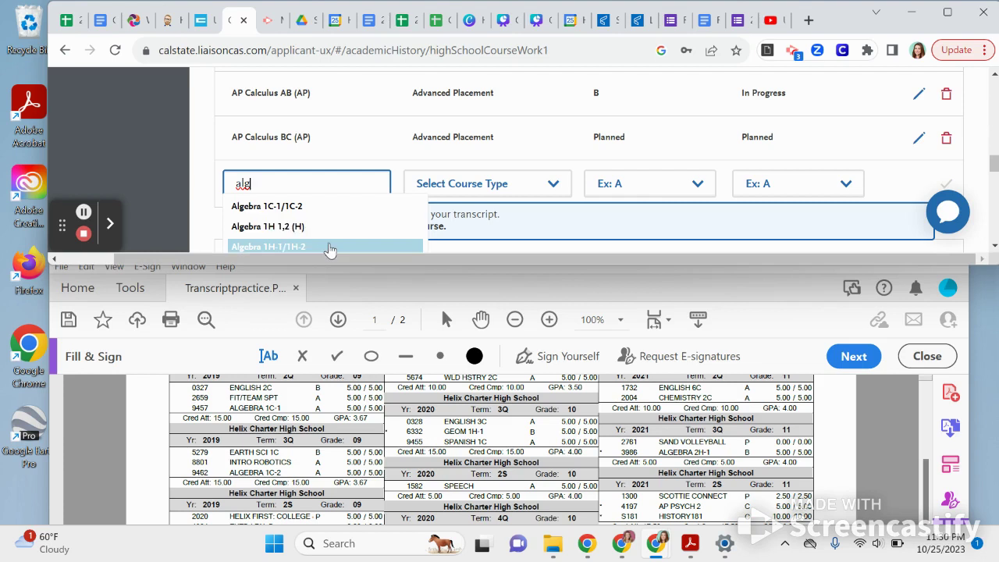
click(336, 226)
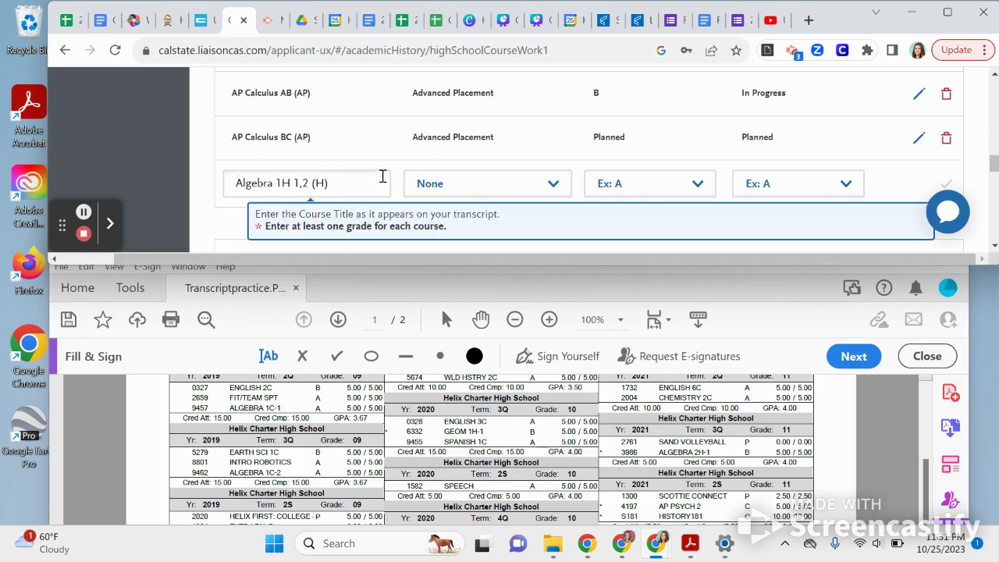
Maximize the browser window and review the 12th grade courses, including Explorations in Data Science, with their Fall and Spring entries.
click(947, 12)
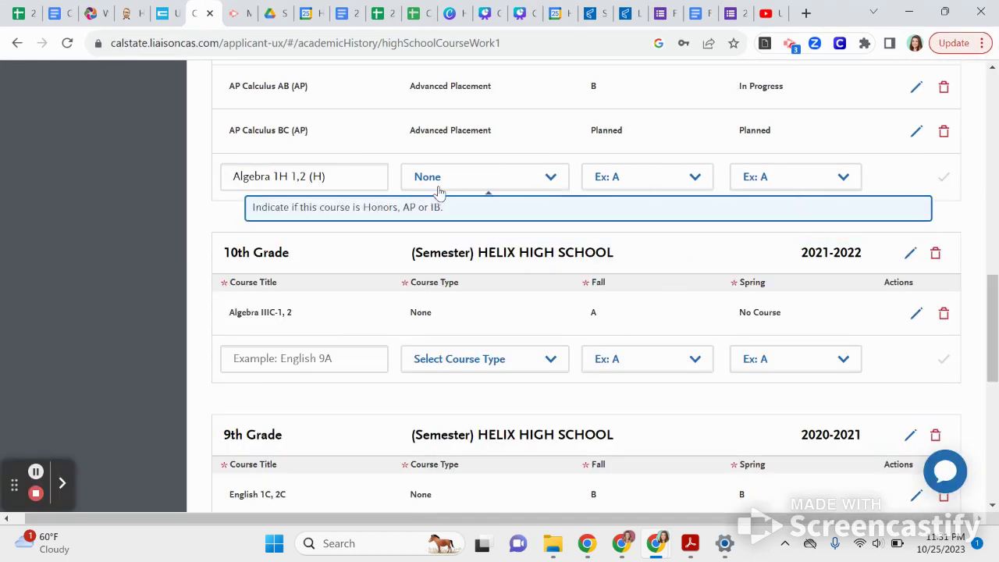
scroll(439, 192, down, 6)
scroll(439, 192, up, 15)
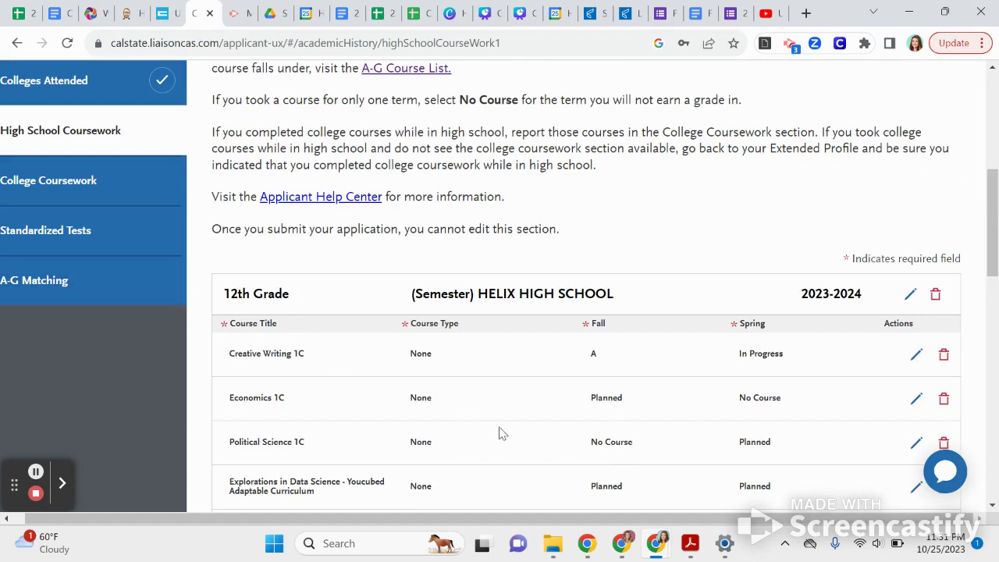
scroll(465, 400, down, 1)
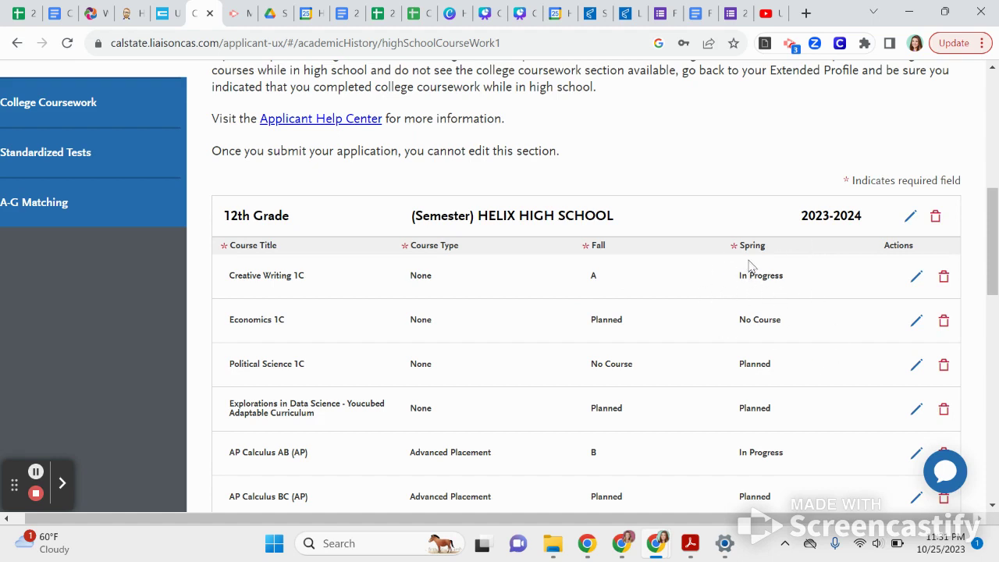
scroll(747, 265, down, 2)
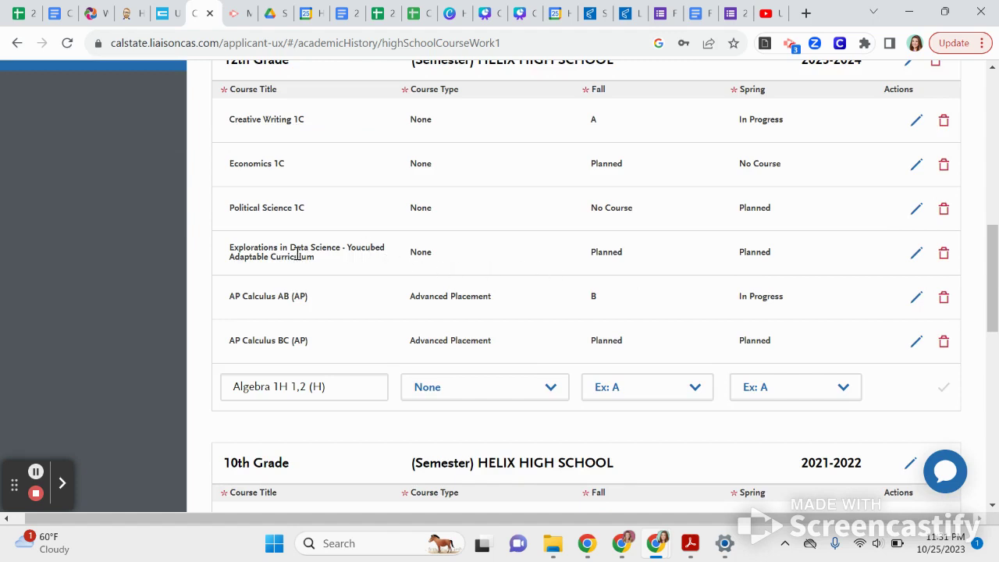
drag(326, 263, 207, 248)
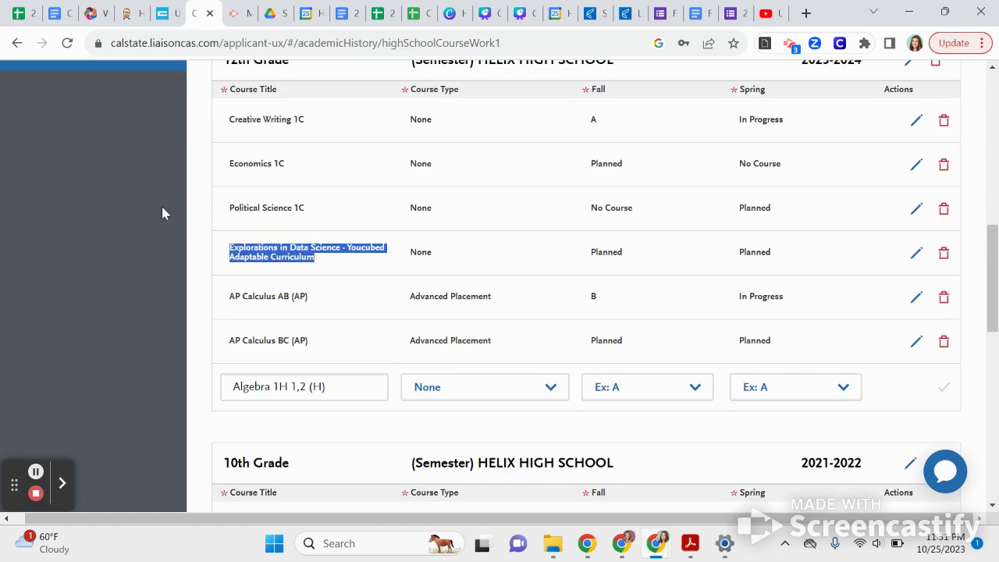
click(209, 244)
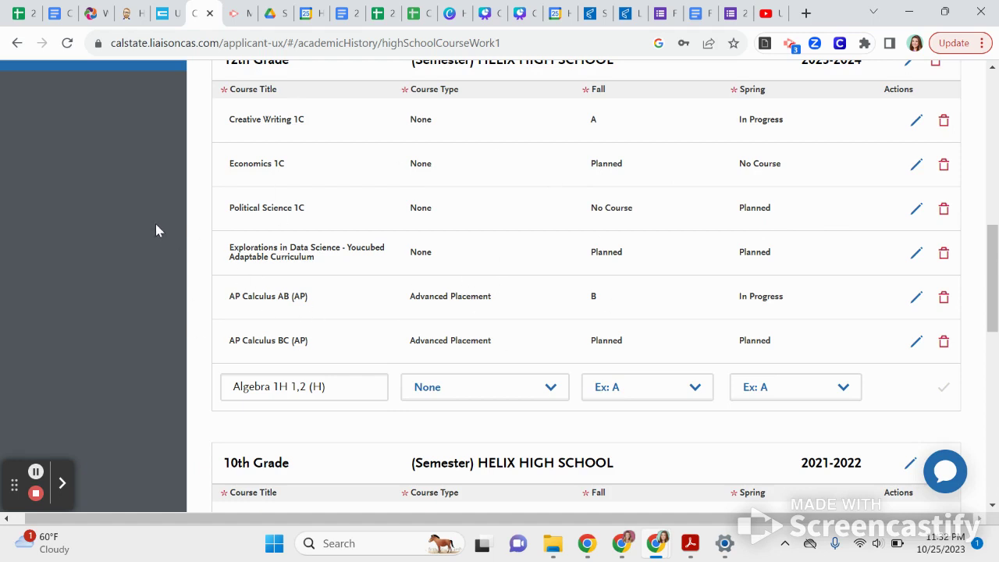
Go to the College Coursework section and open the Grossmont College transcript for editing.
scroll(156, 230, up, 3)
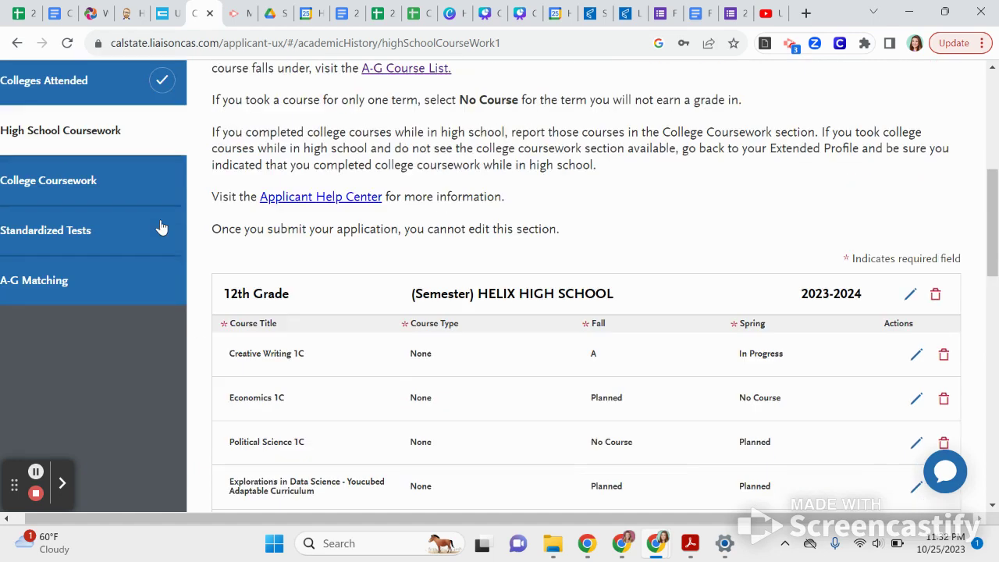
click(57, 181)
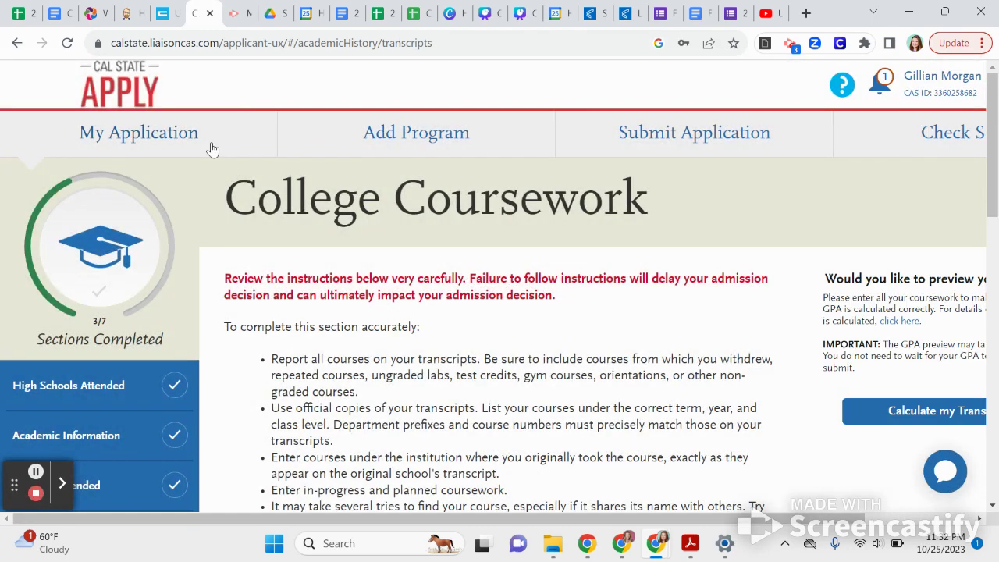
scroll(538, 280, down, 3)
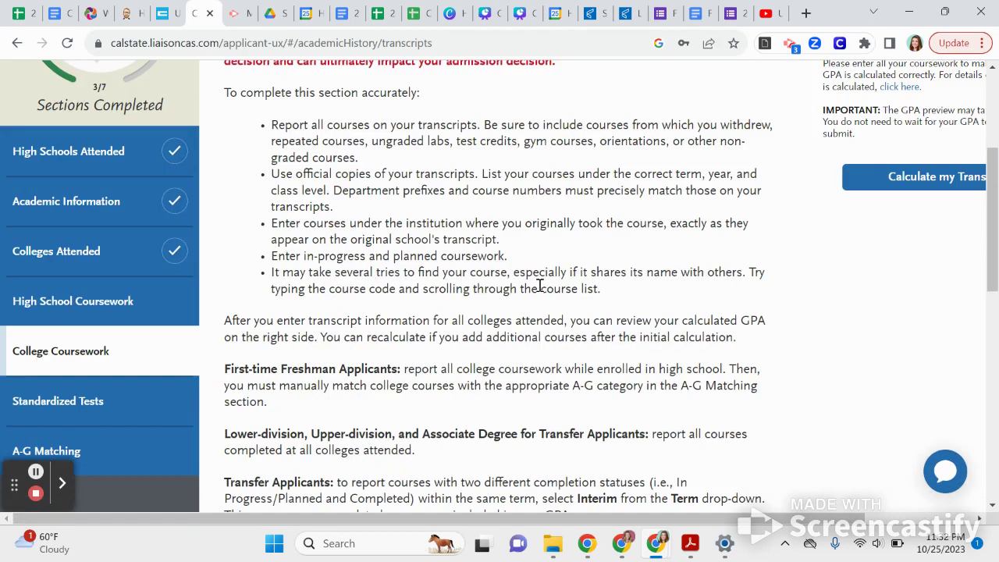
scroll(539, 285, down, 7)
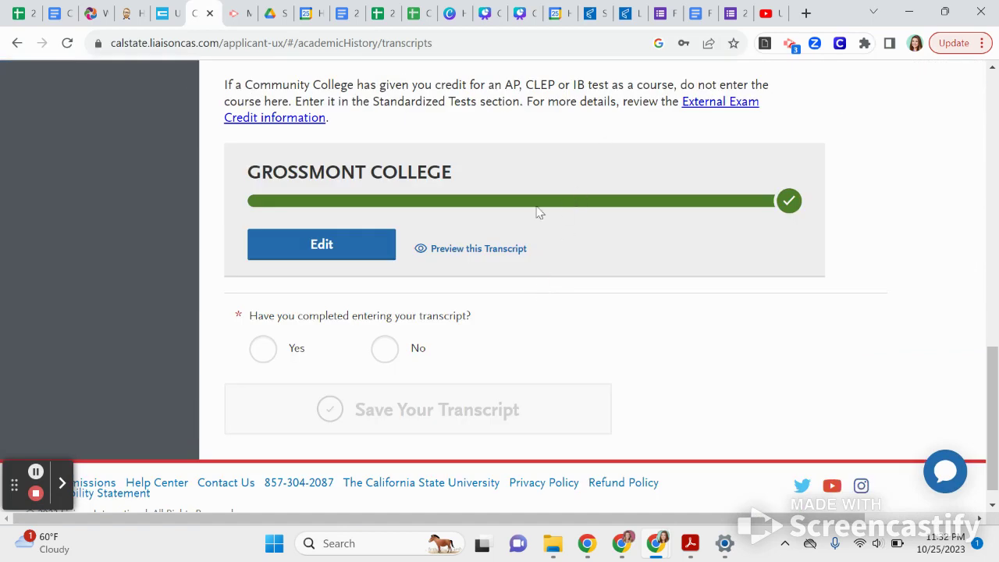
click(275, 249)
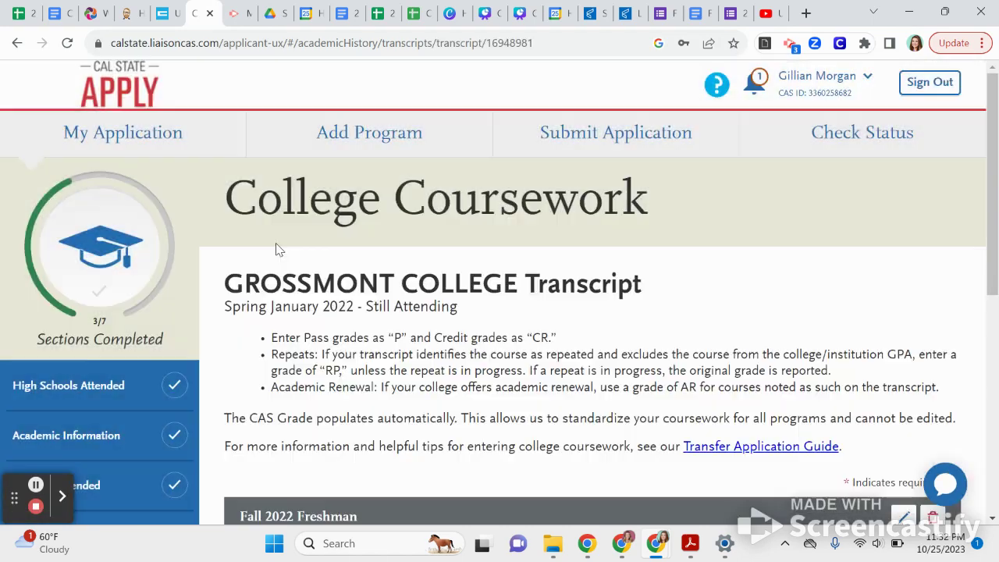
scroll(276, 249, down, 5)
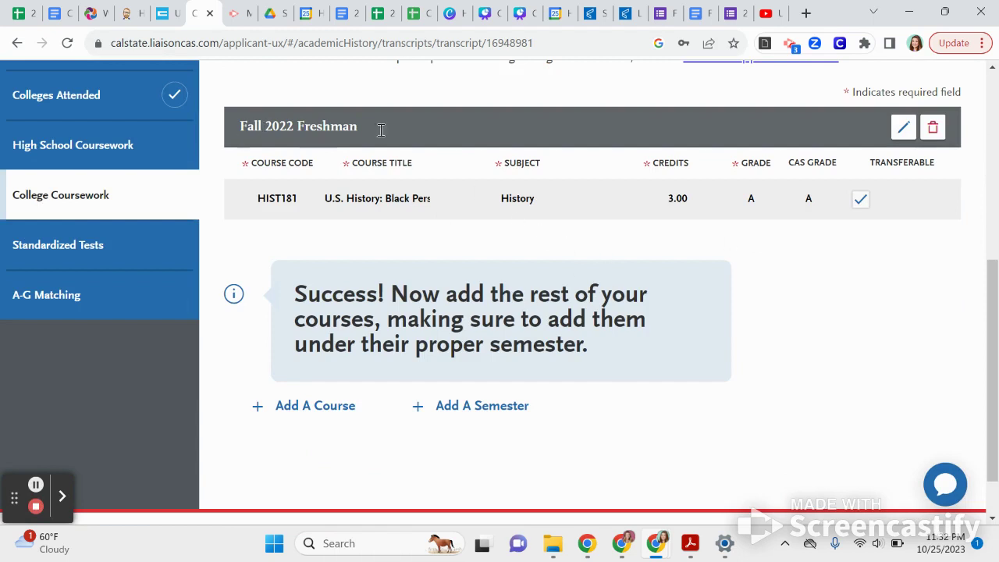
Edit the Fall 2022 semester with Freshman as the academic status, and add a new course row below HIST181.
click(903, 127)
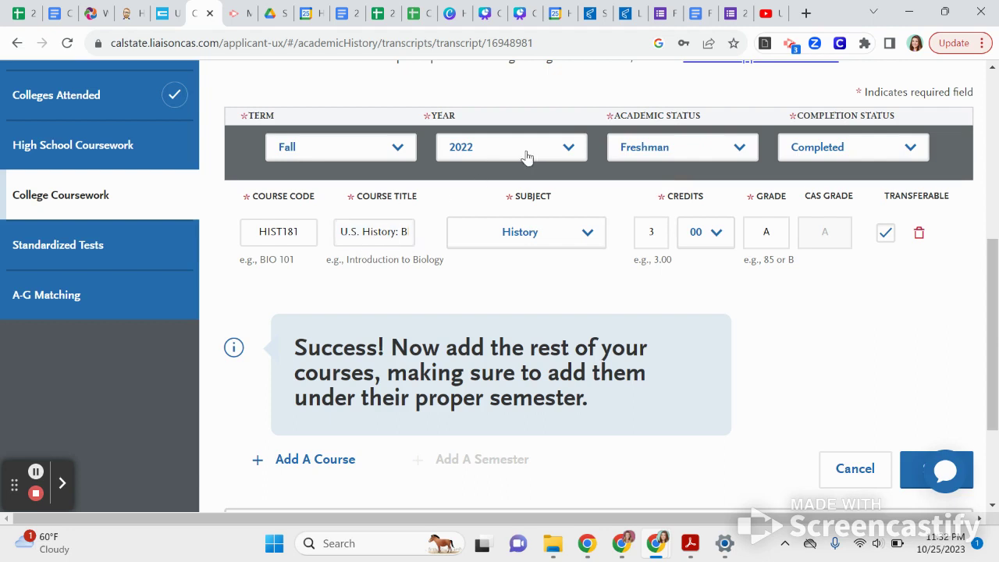
click(618, 160)
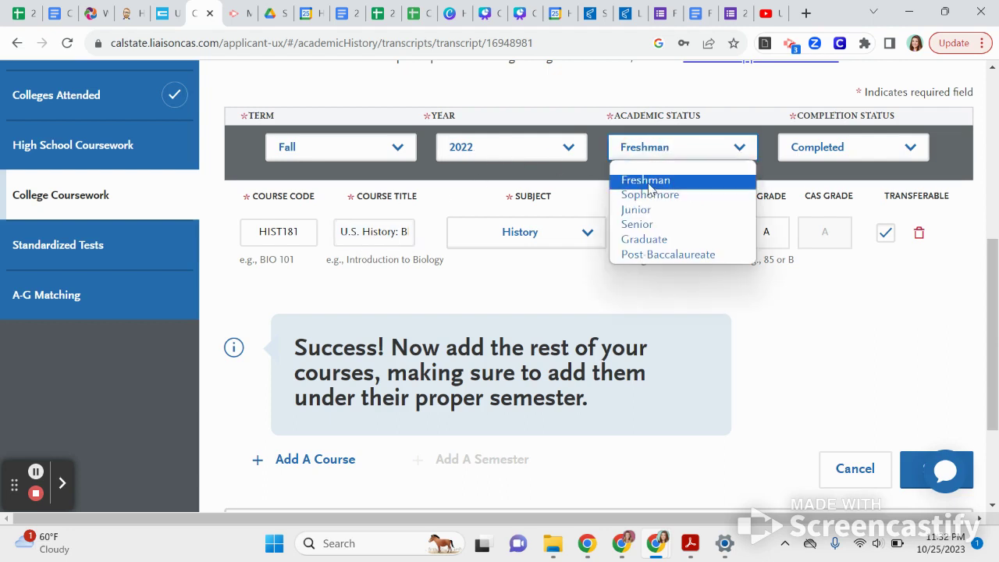
click(647, 181)
scroll(393, 443, down, 2)
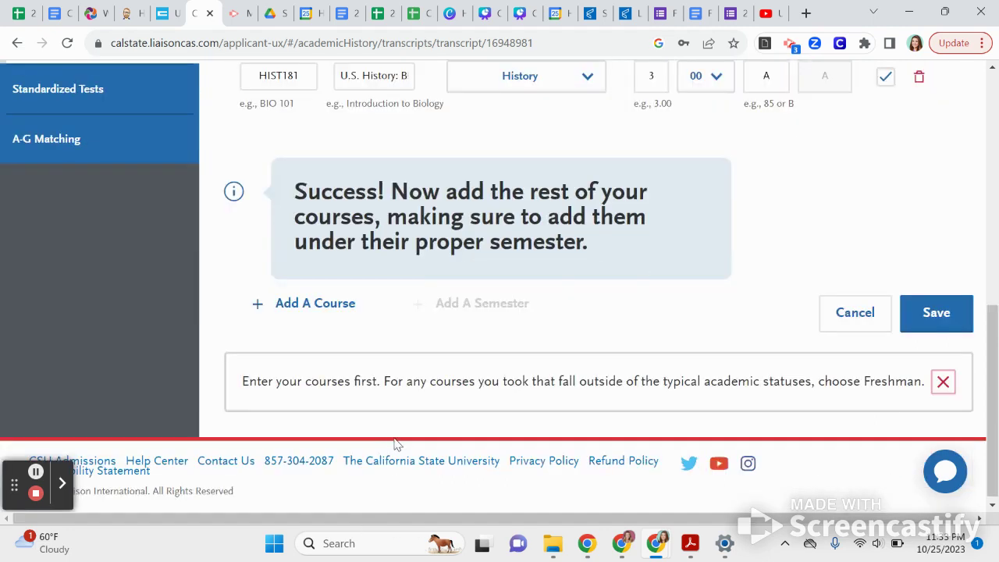
scroll(394, 443, up, 3)
click(293, 309)
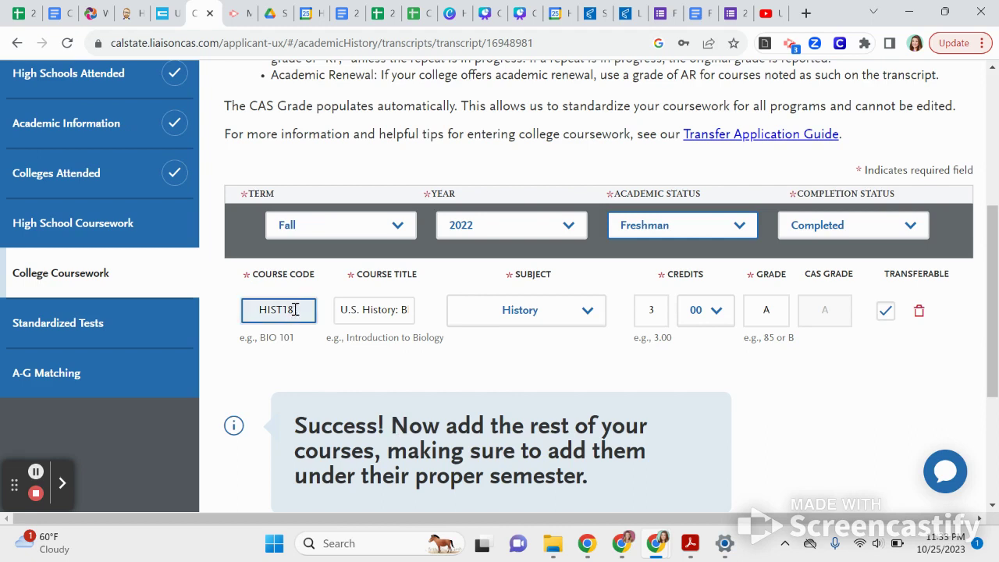
scroll(295, 309, down, 2)
click(314, 382)
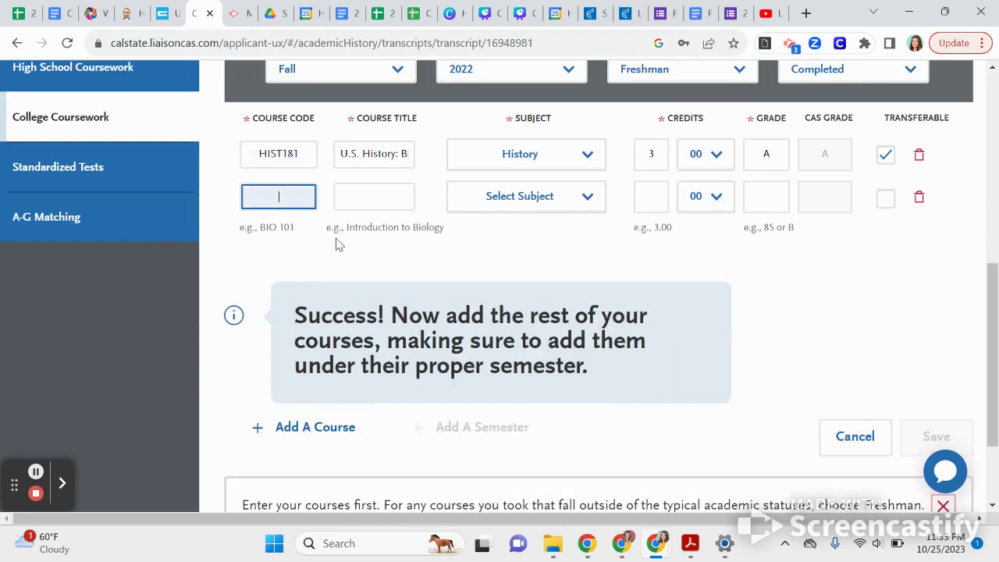
Search for "AOJ" in the new row's course code and choose AOJ126.
text(AOJ)
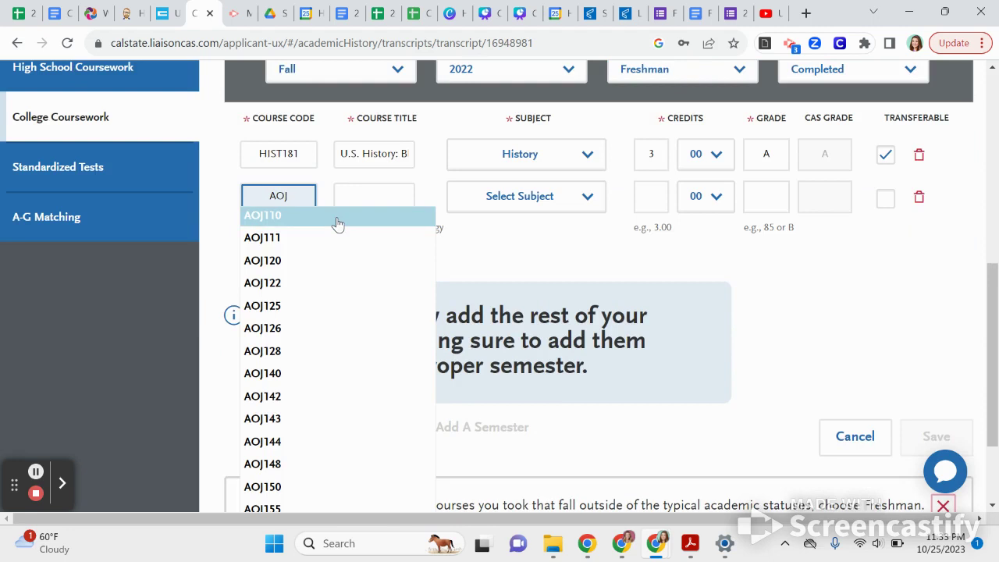
scroll(314, 285, down, 2)
scroll(314, 285, up, 1)
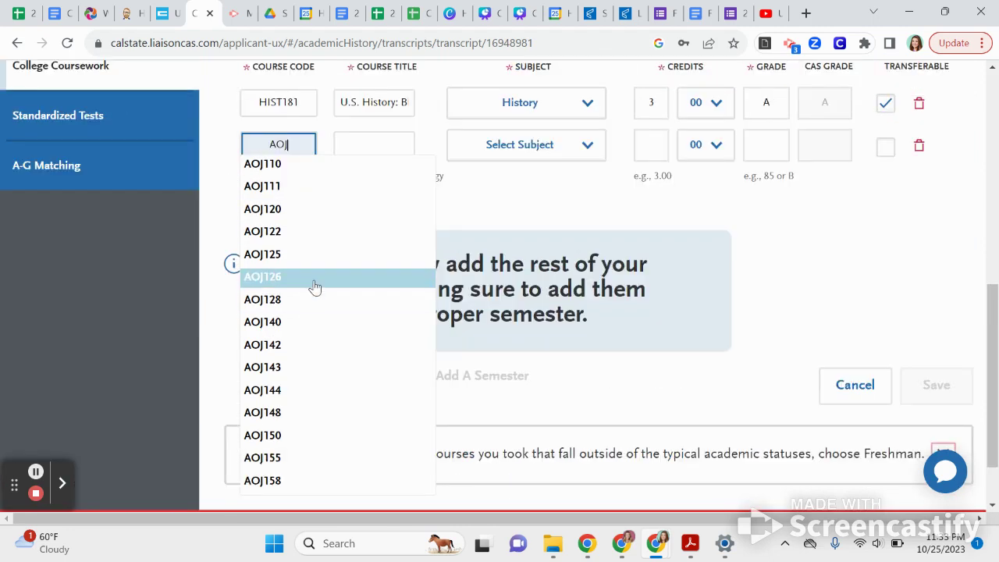
click(321, 278)
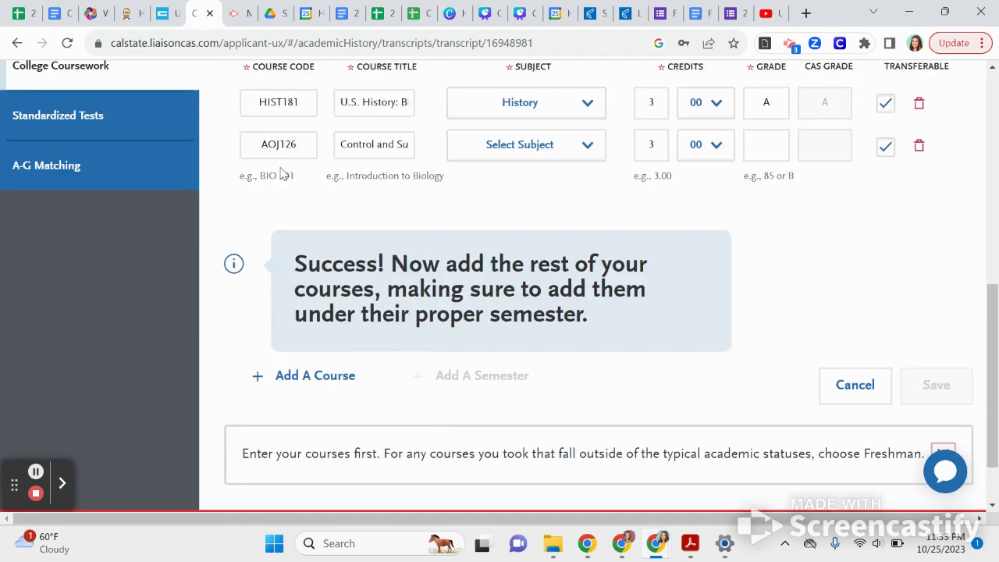
Replace the new row's course code by searching for "Eng" and choosing ENGL120.
double_click(286, 143)
key(BackSpace)
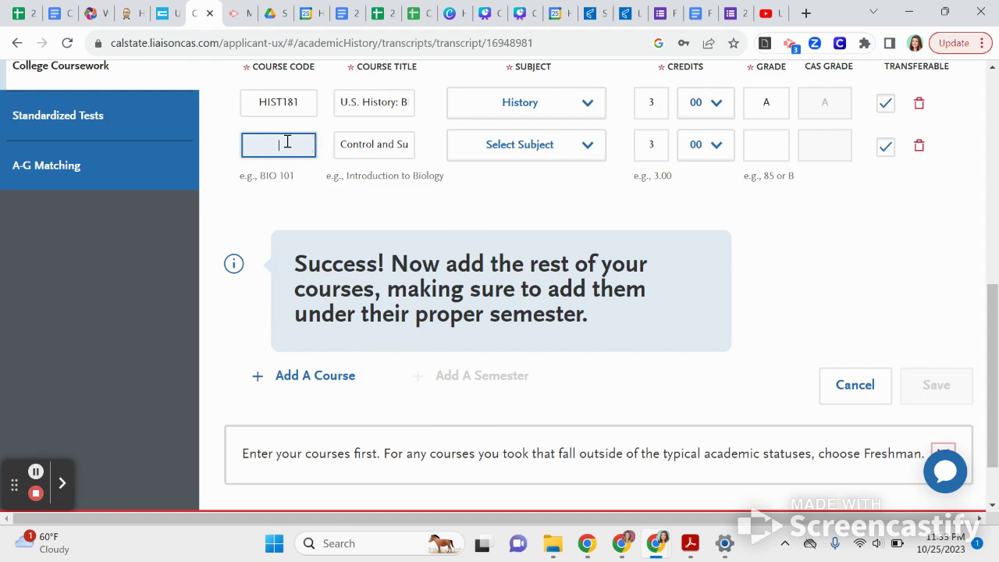
text(Eng)
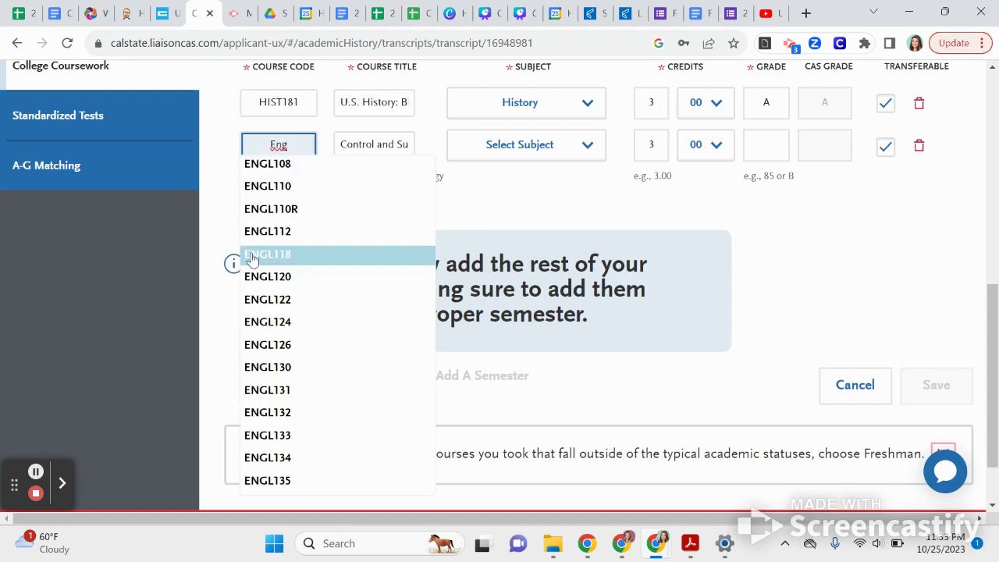
click(260, 277)
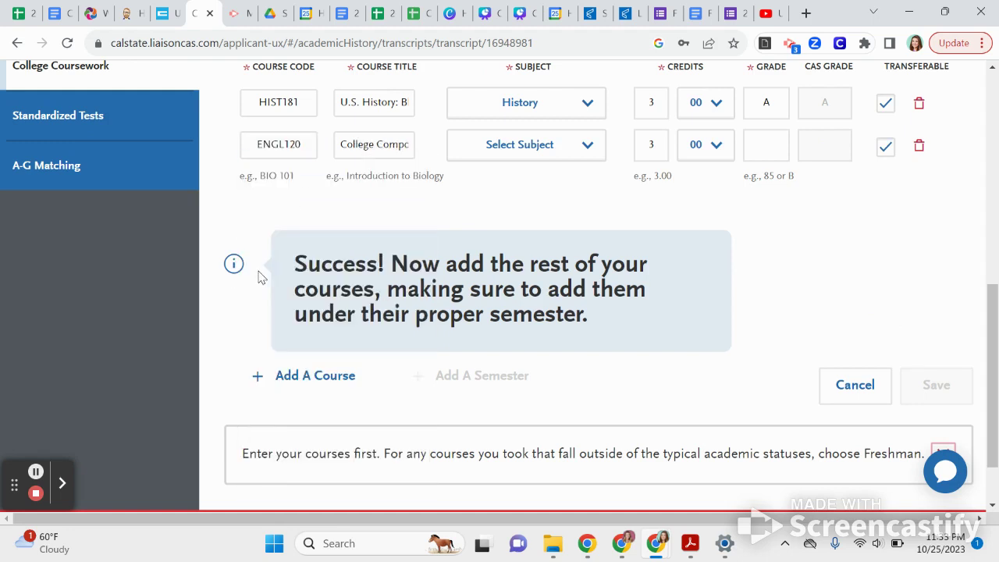
scroll(259, 277, up, 1)
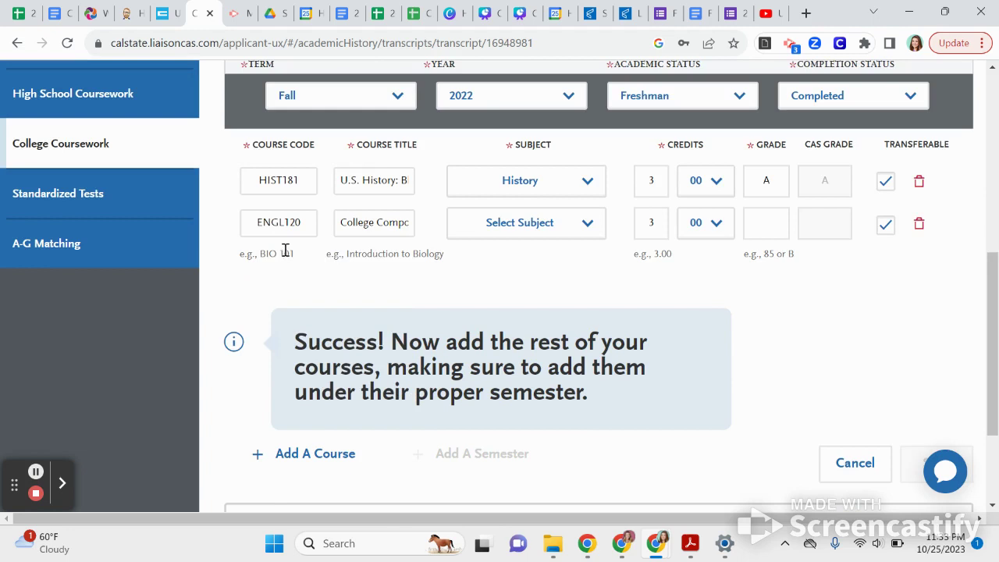
Set the ENGL120 course's subject to English and its grade to B.
click(244, 223)
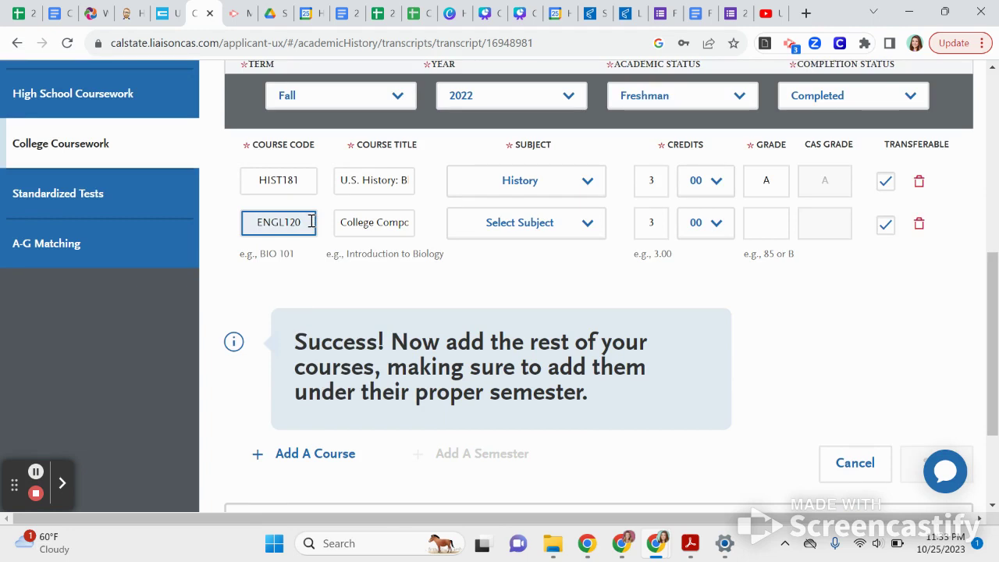
key(Tab)
click(648, 182)
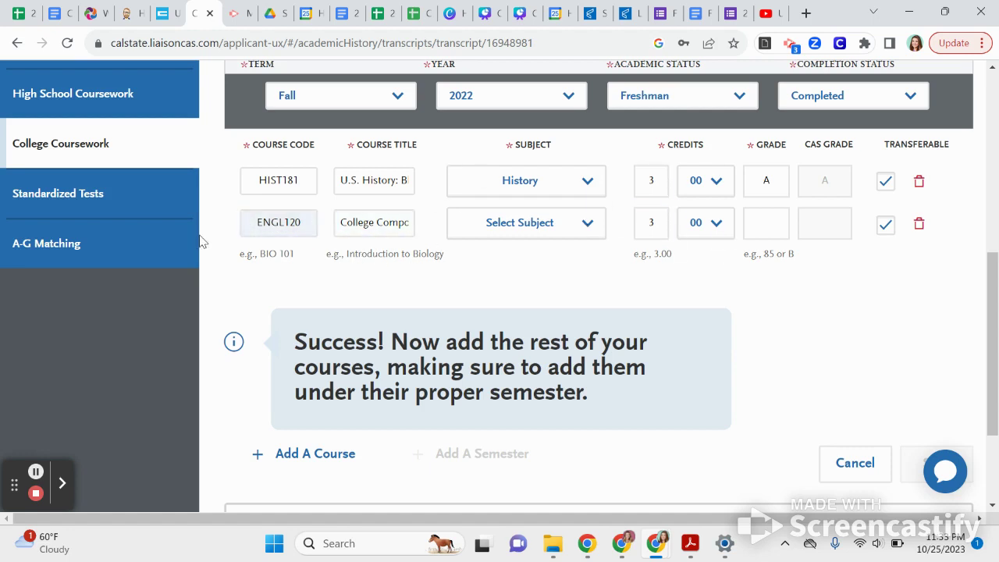
click(274, 222)
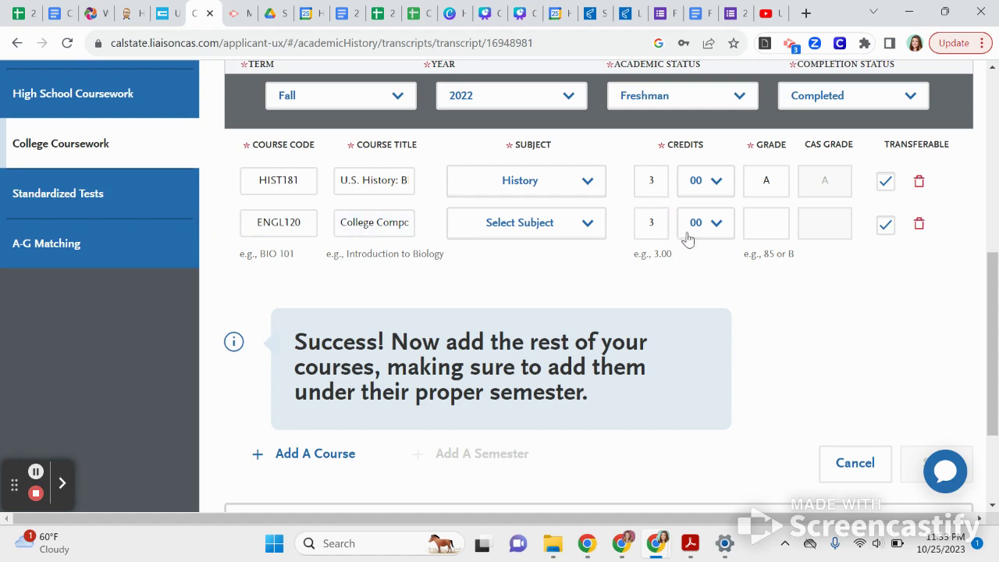
click(566, 225)
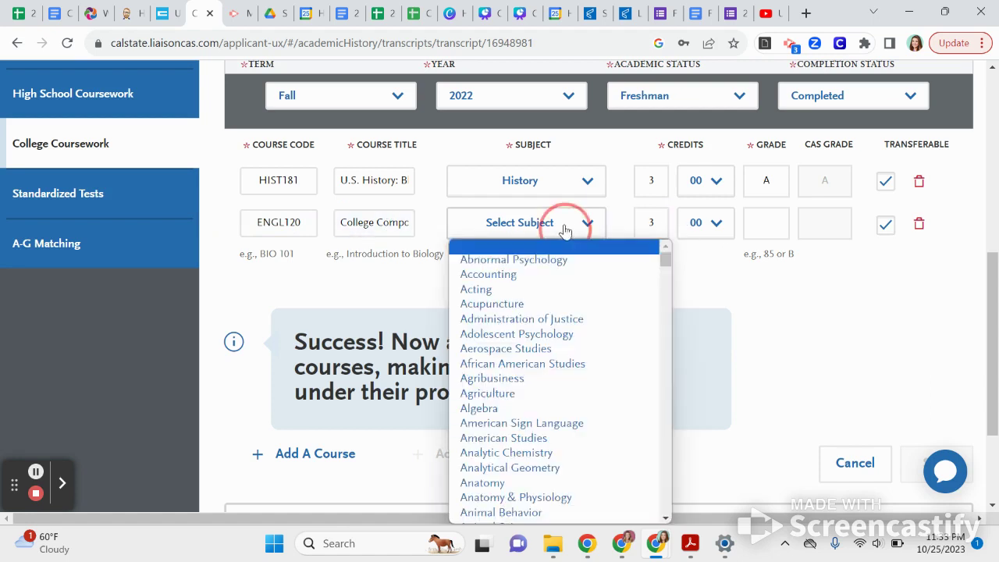
scroll(535, 464, down, 8)
scroll(535, 464, down, 8)
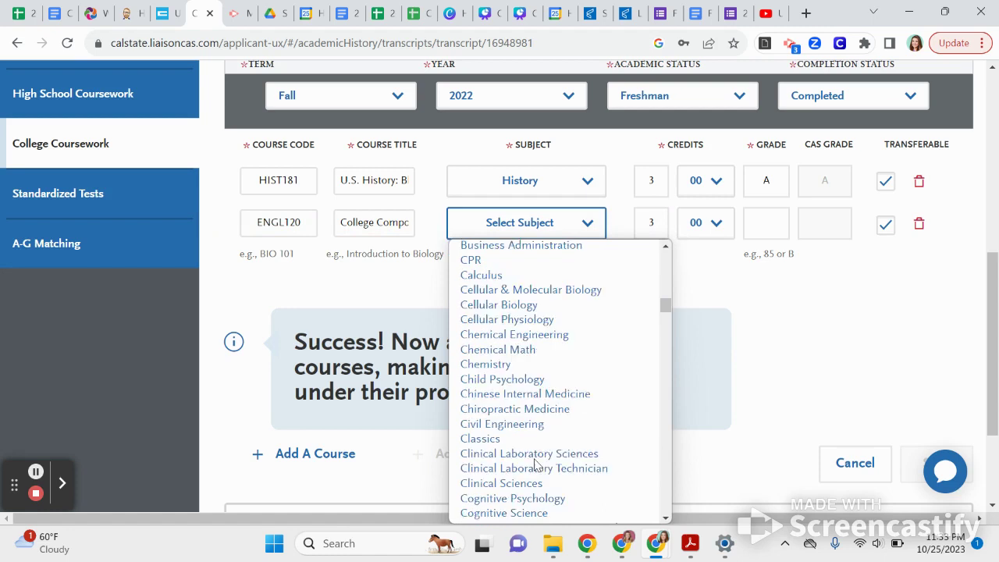
scroll(468, 387, up, 6)
scroll(472, 390, up, 2)
scroll(475, 386, down, 10)
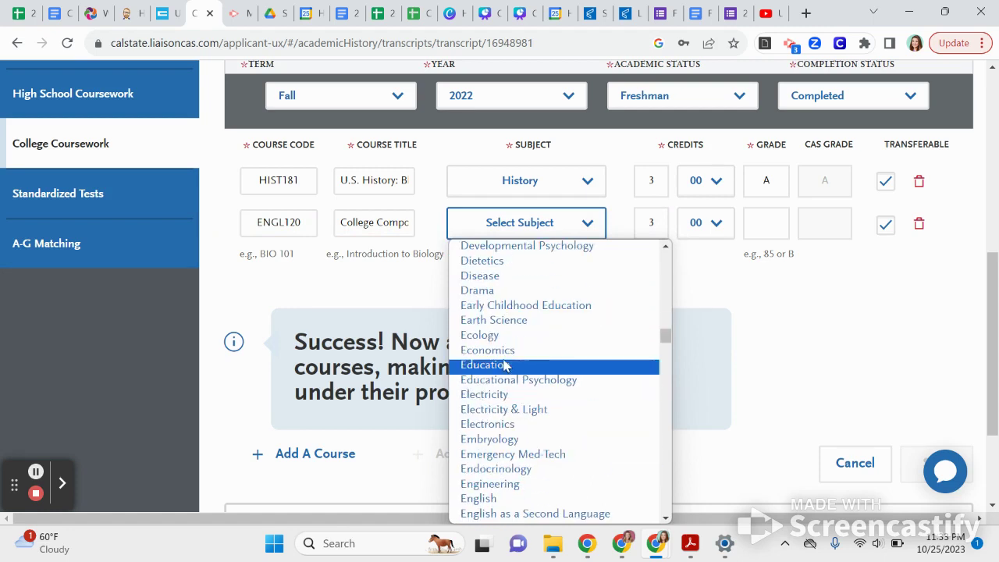
click(538, 498)
click(774, 223)
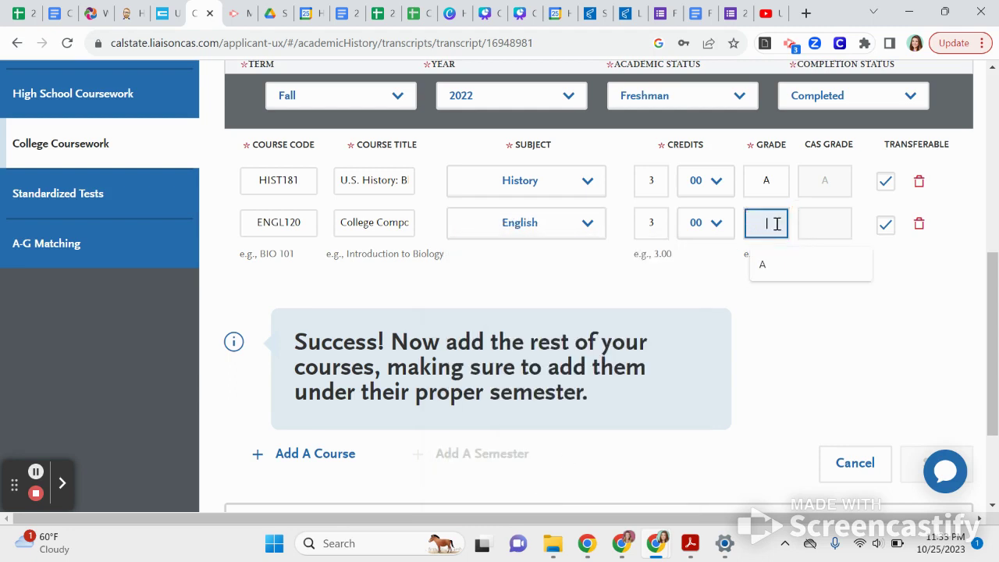
text(B)
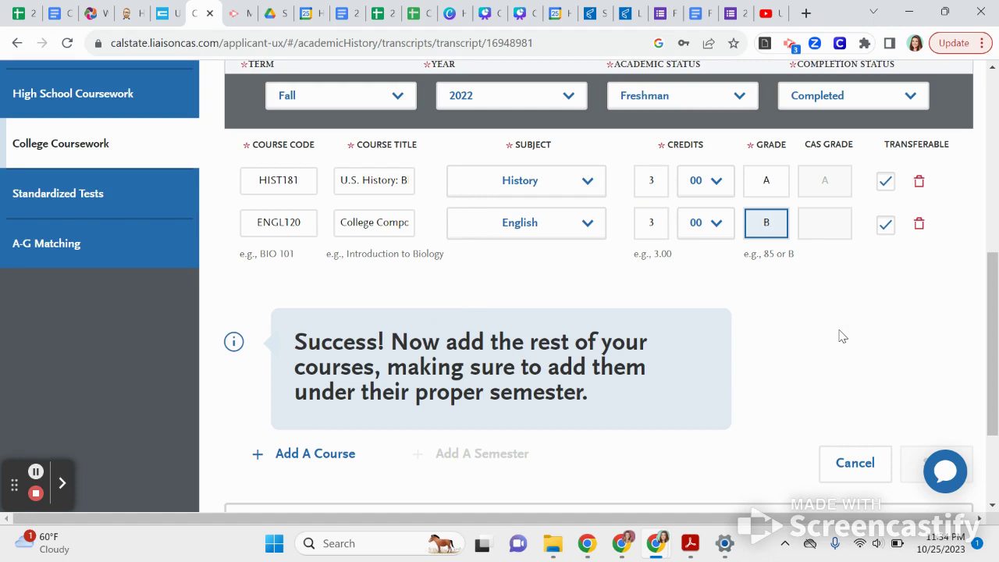
Save the Fall 2022 semester's course entries in the Grossmont College transcript.
scroll(846, 335, down, 2)
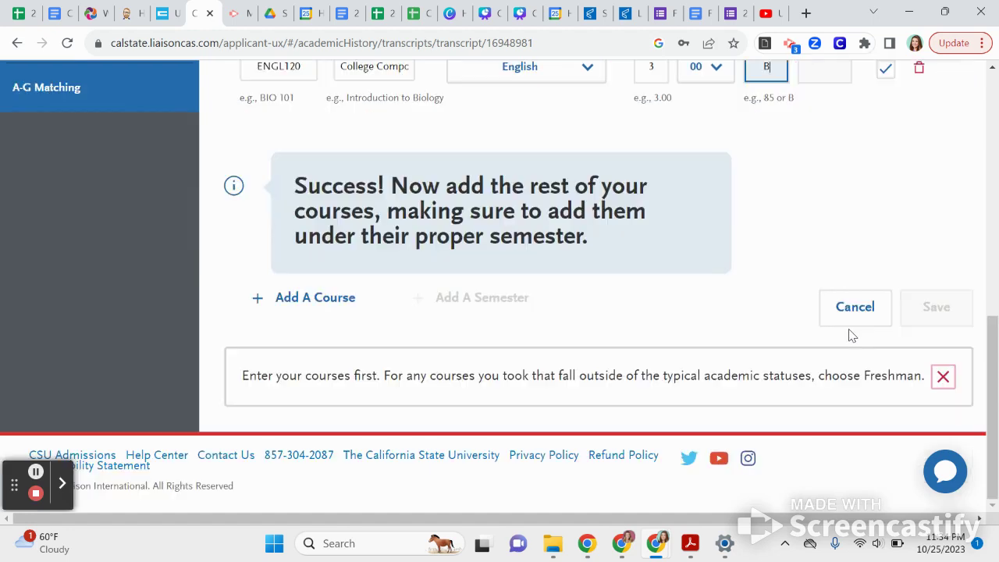
scroll(295, 374, up, 2)
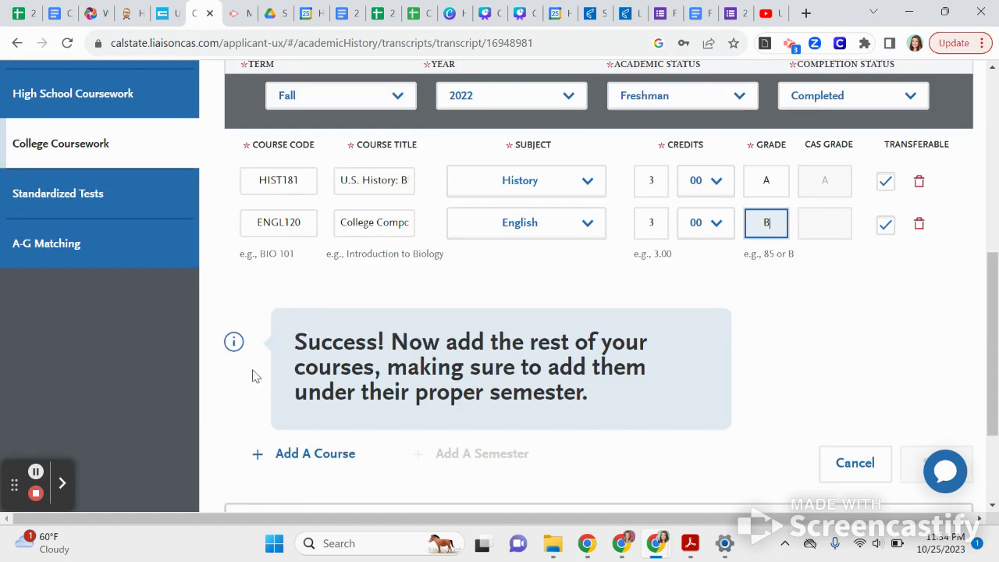
click(52, 190)
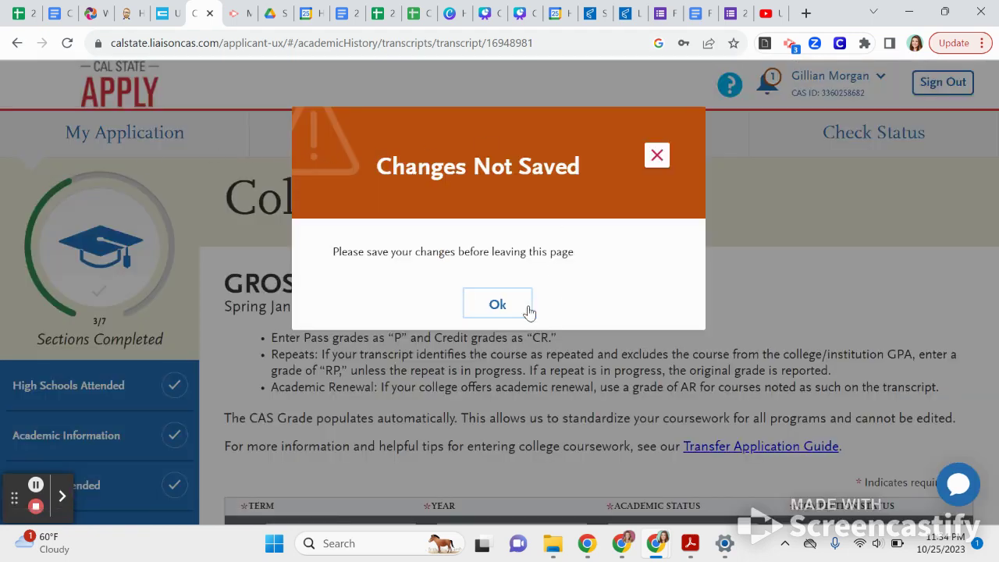
click(519, 308)
scroll(531, 299, down, 4)
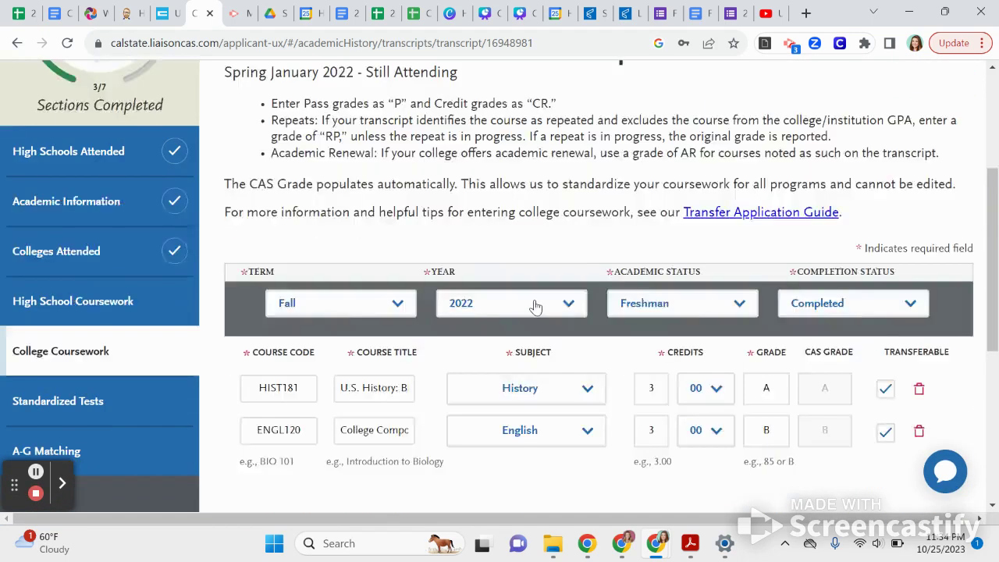
scroll(912, 344, down, 3)
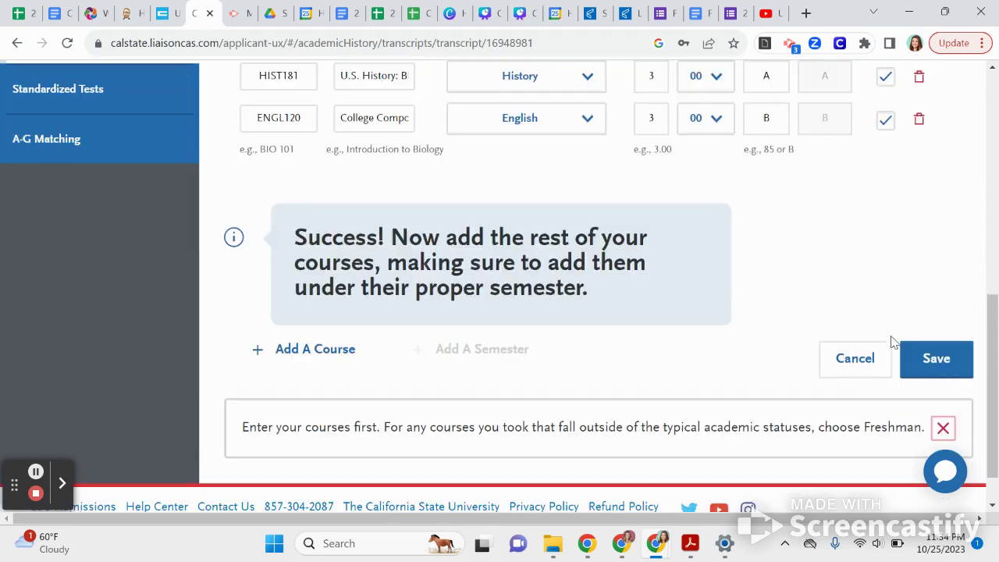
click(938, 363)
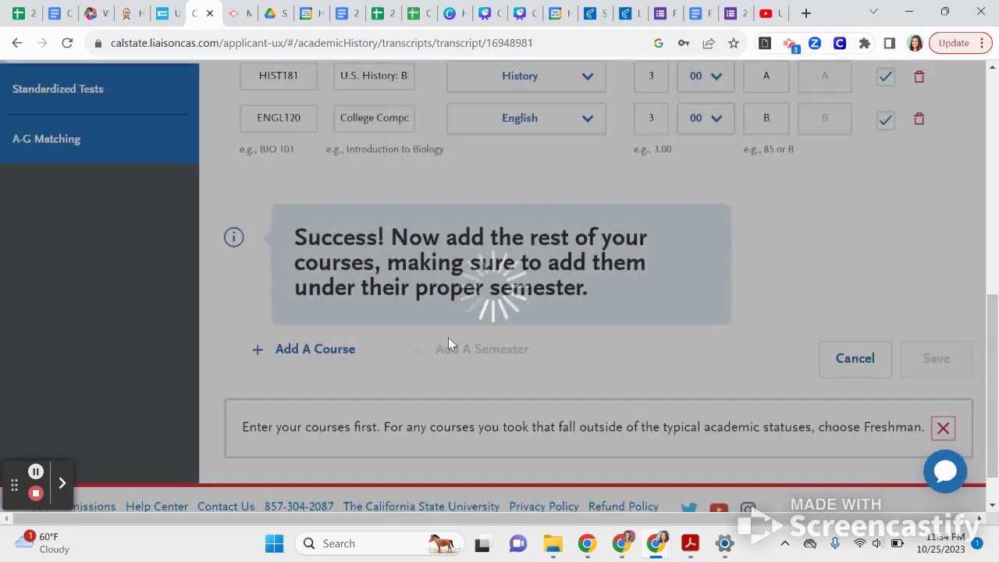
Go to the Standardized Tests section and read the applicant instructions and the available test score entries.
scroll(84, 339, down, 3)
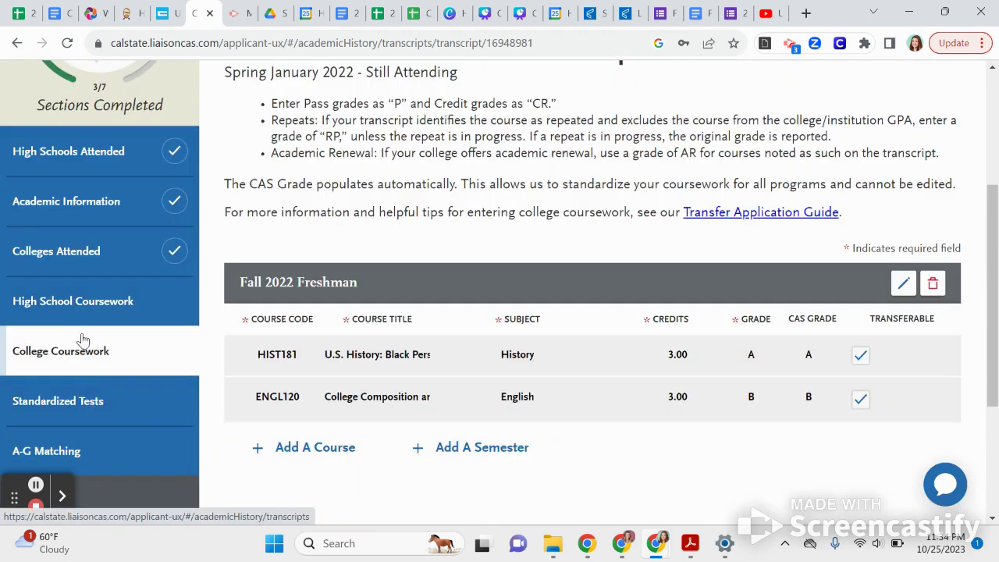
click(92, 401)
scroll(398, 366, down, 7)
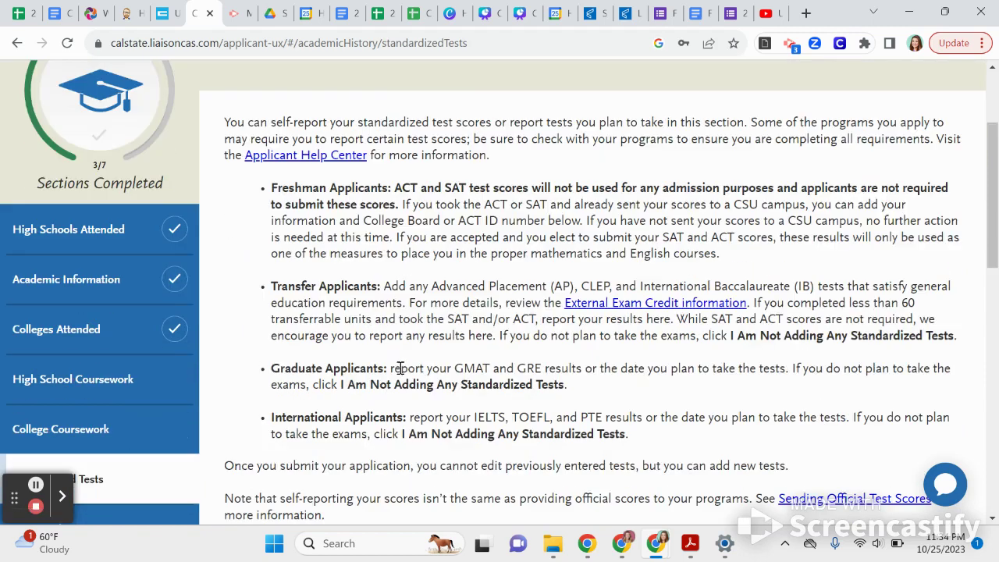
scroll(398, 373, down, 3)
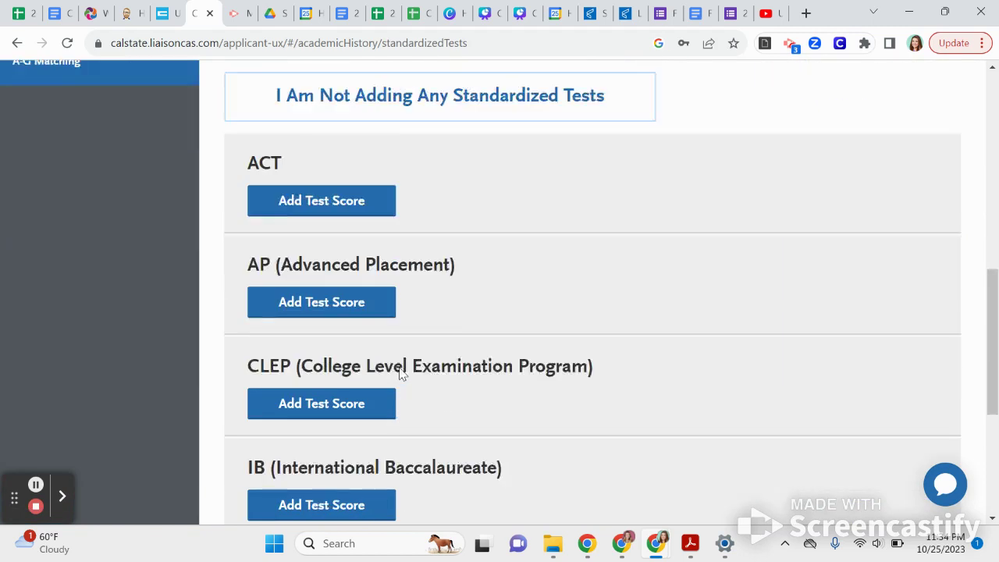
scroll(399, 373, down, 2)
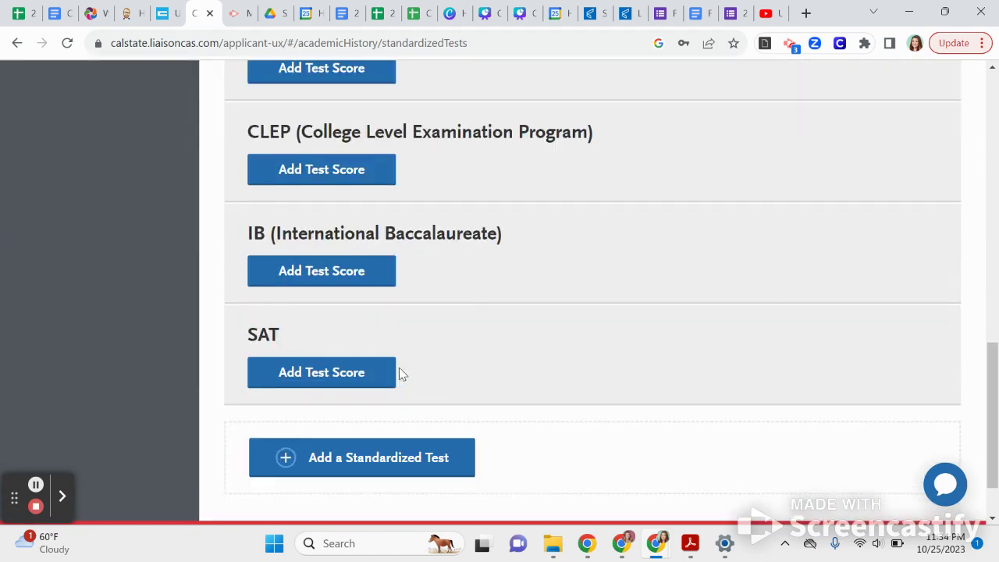
scroll(399, 374, up, 5)
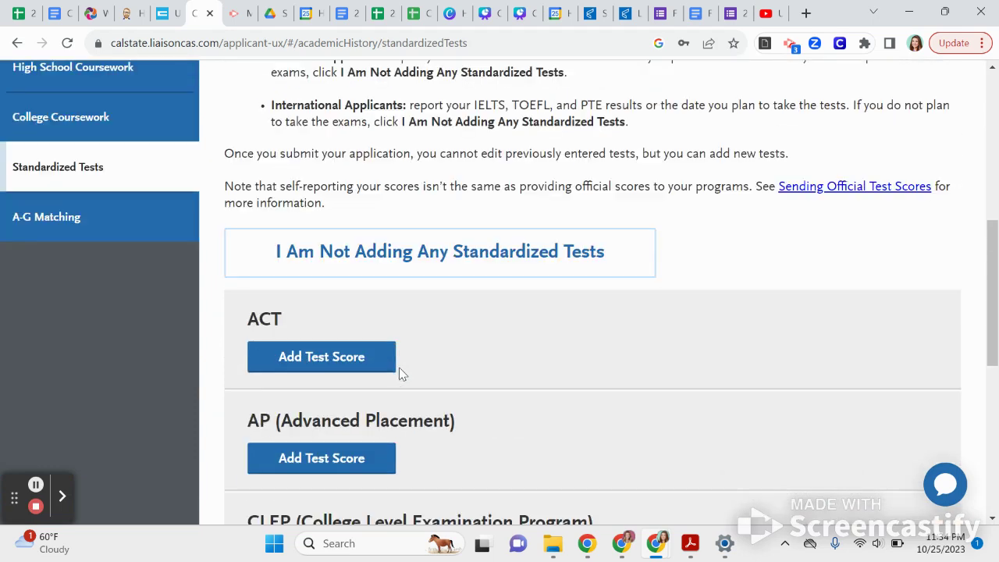
scroll(399, 374, down, 2)
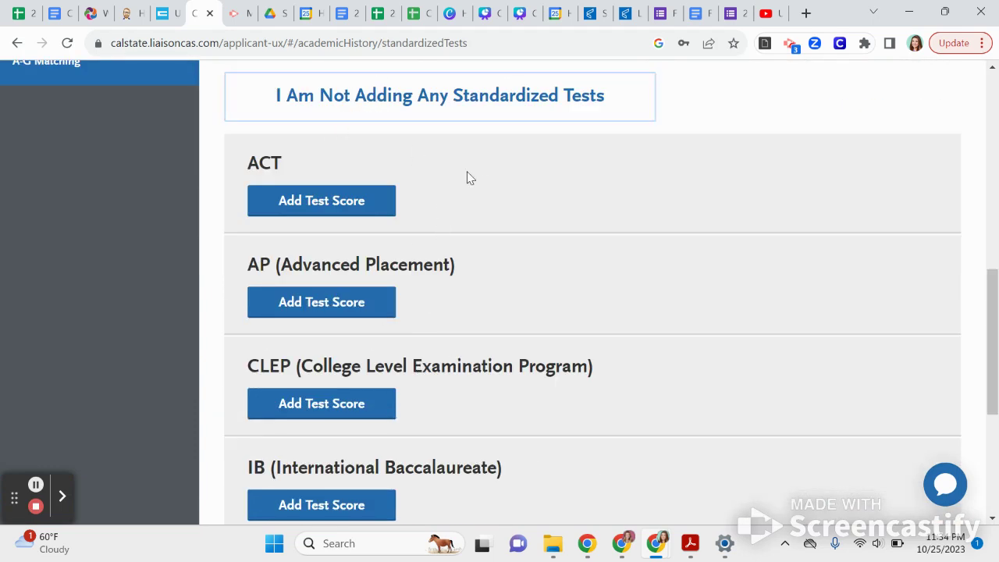
scroll(468, 179, up, 2)
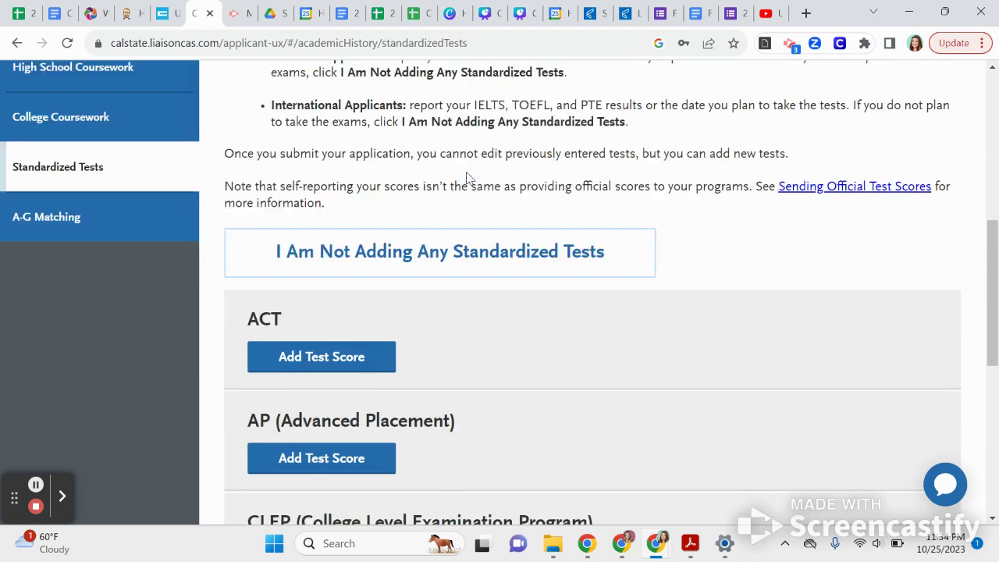
scroll(468, 178, up, 2)
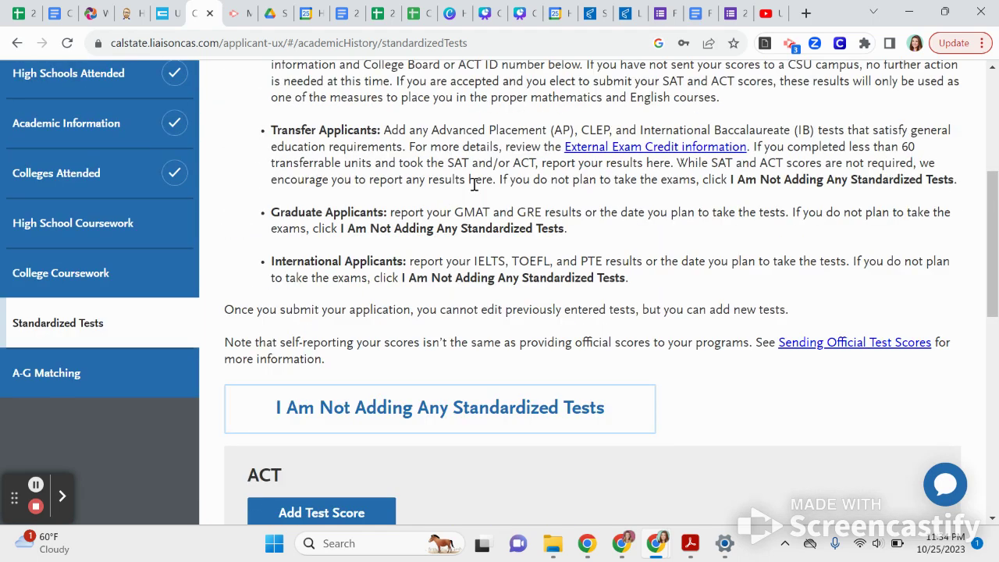
scroll(473, 184, up, 2)
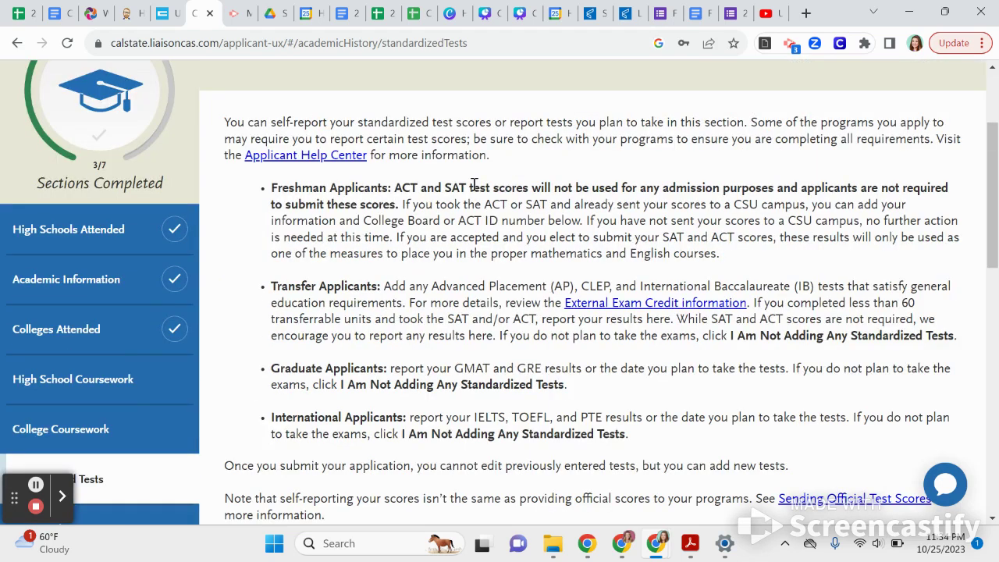
scroll(469, 189, down, 1)
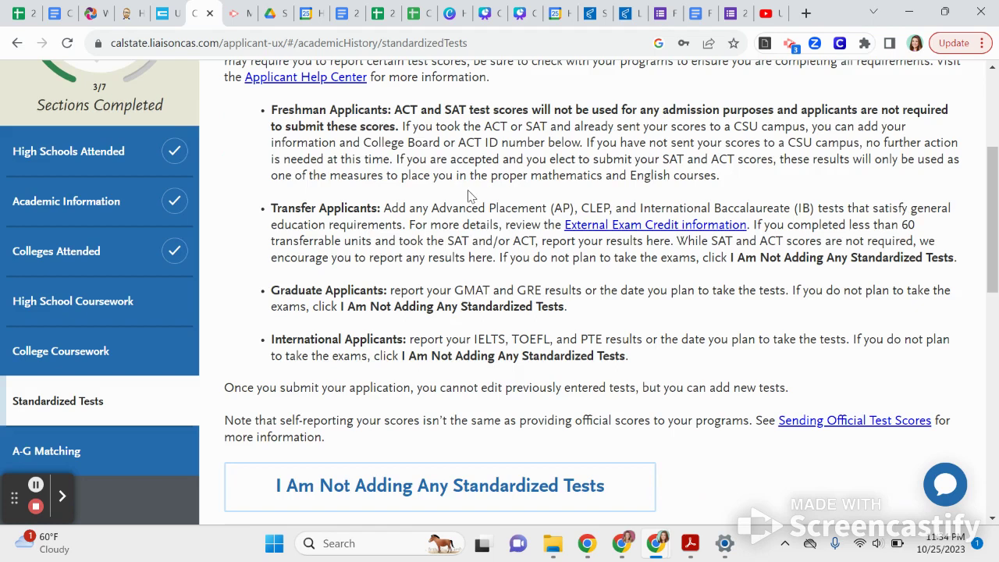
scroll(468, 195, down, 3)
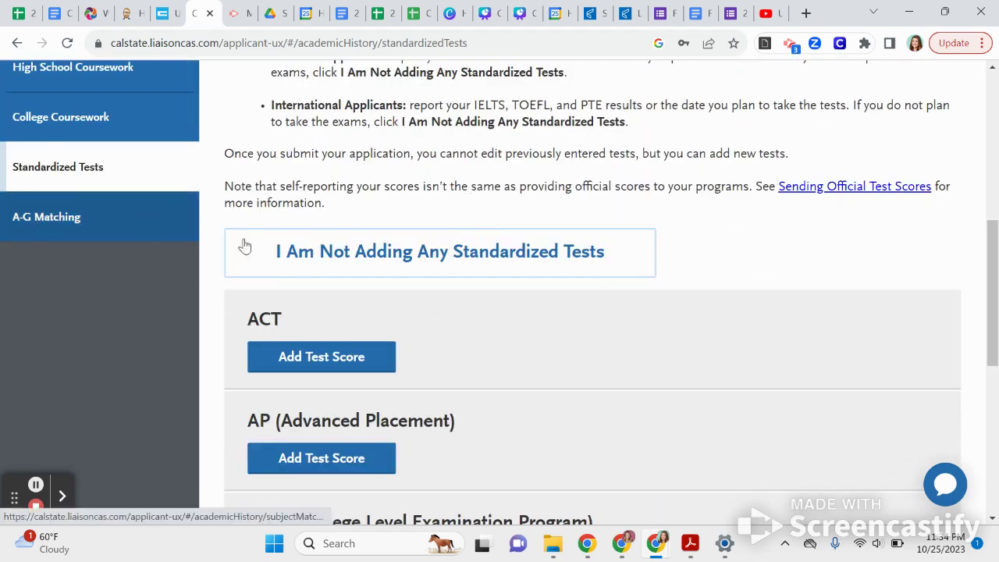
Go to the A-G Matching section and review the subject totals and the calculated GPA.
click(83, 231)
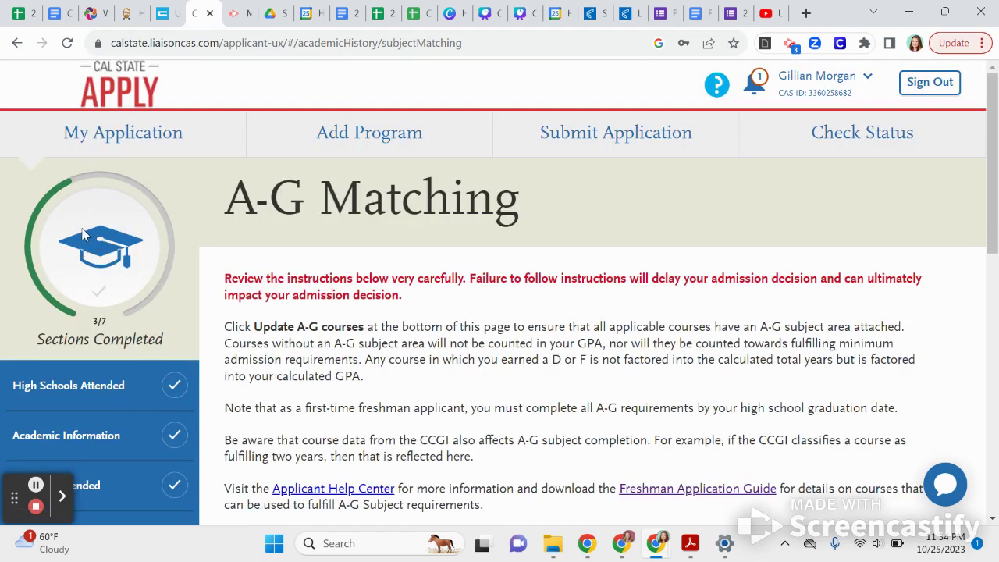
scroll(283, 262, down, 6)
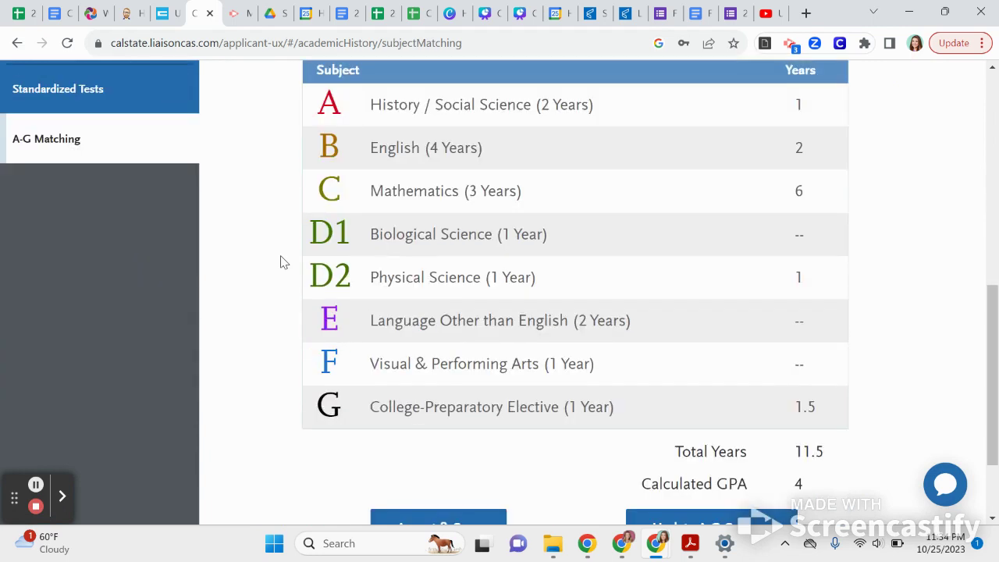
scroll(284, 263, up, 1)
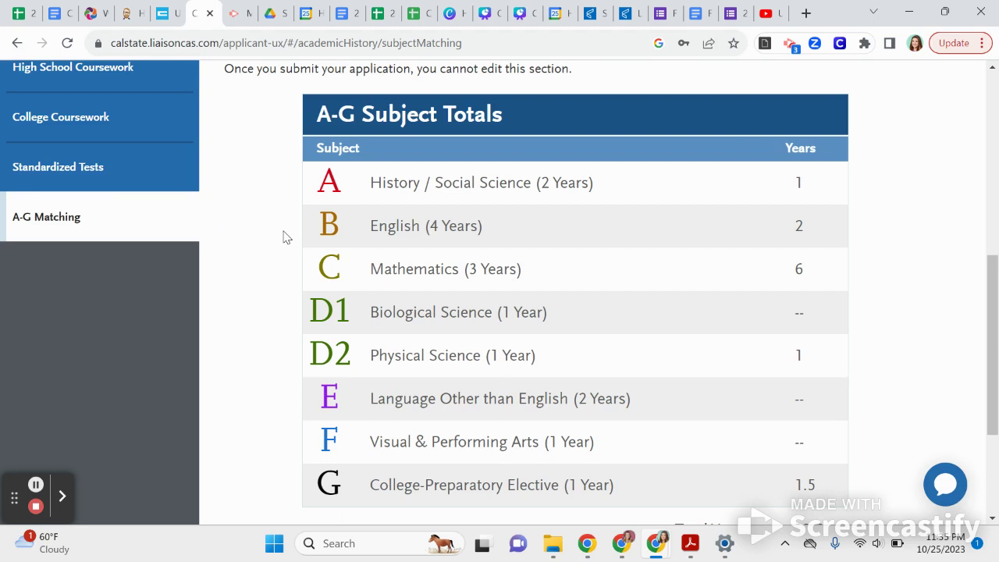
drag(603, 181, 476, 494)
click(468, 380)
scroll(692, 202, down, 1)
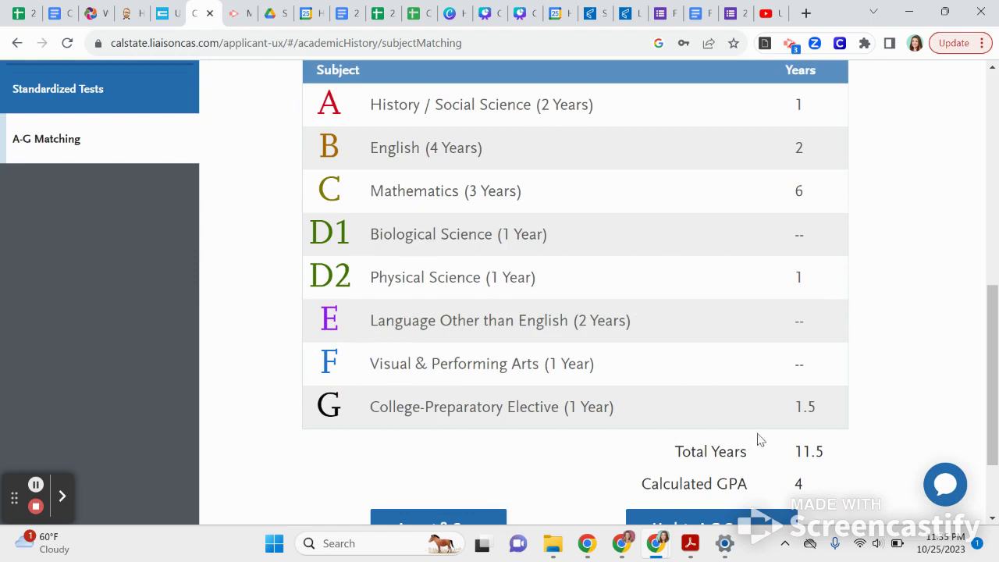
scroll(846, 496, down, 1)
scroll(847, 496, down, 1)
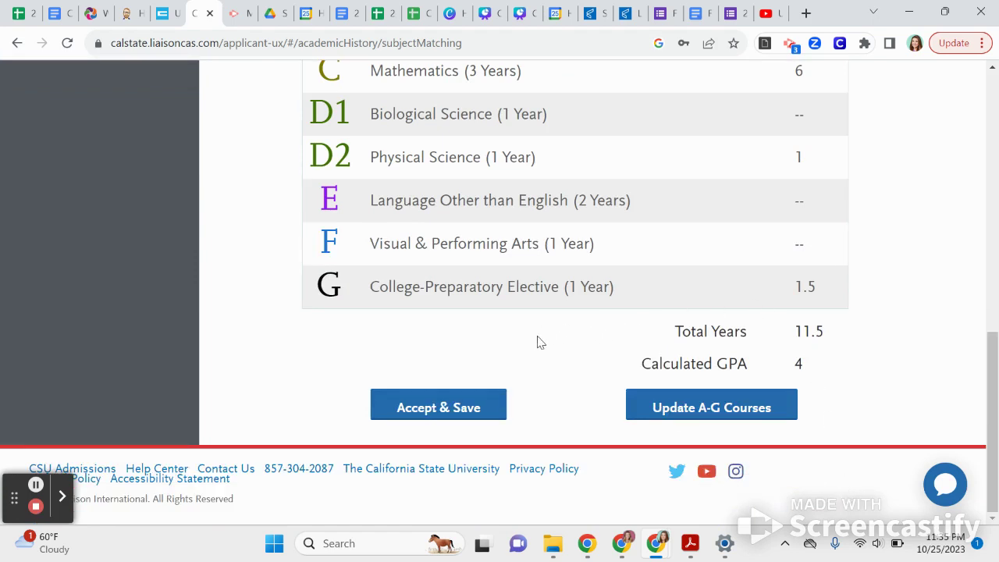
click(751, 414)
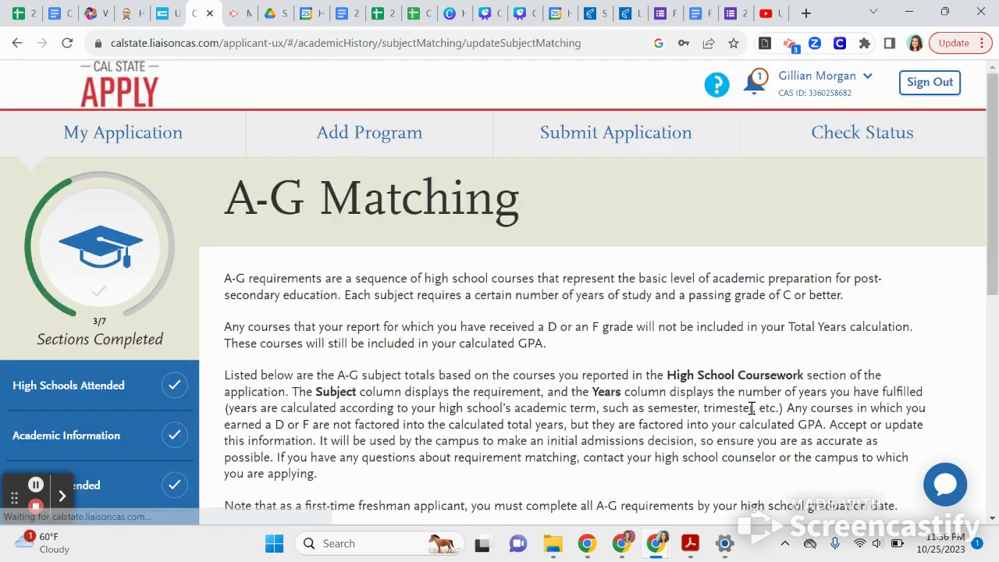
scroll(750, 414, down, 5)
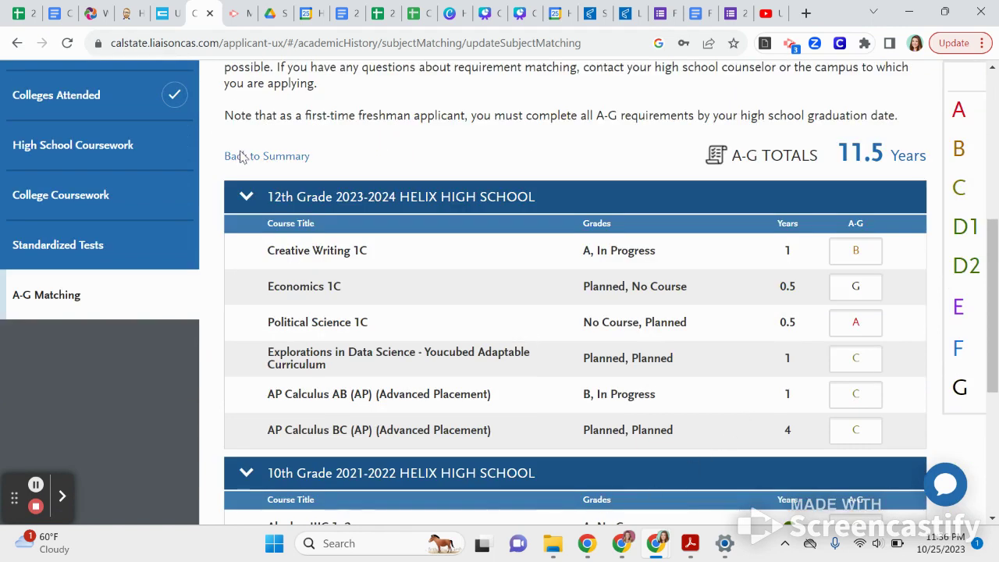
click(17, 43)
scroll(783, 286, down, 5)
scroll(782, 286, down, 4)
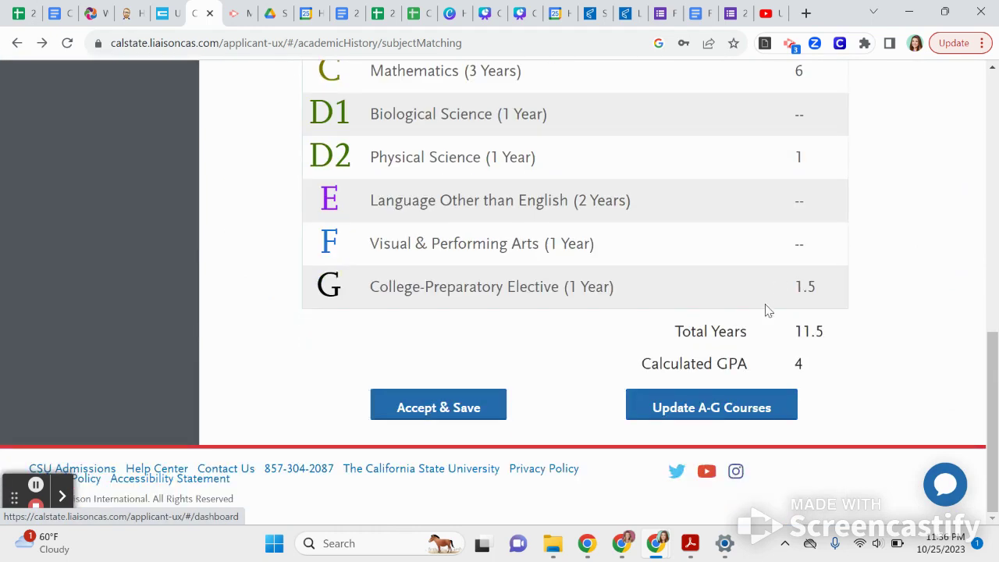
Open the A-G course update page and review the subject letters assigned to the Helix High School courses.
click(724, 413)
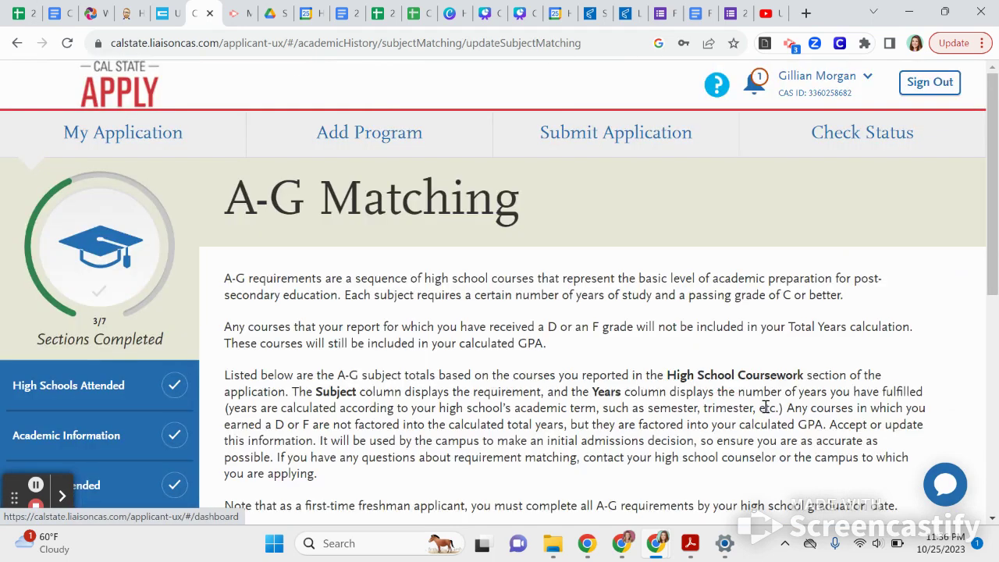
scroll(766, 412, down, 3)
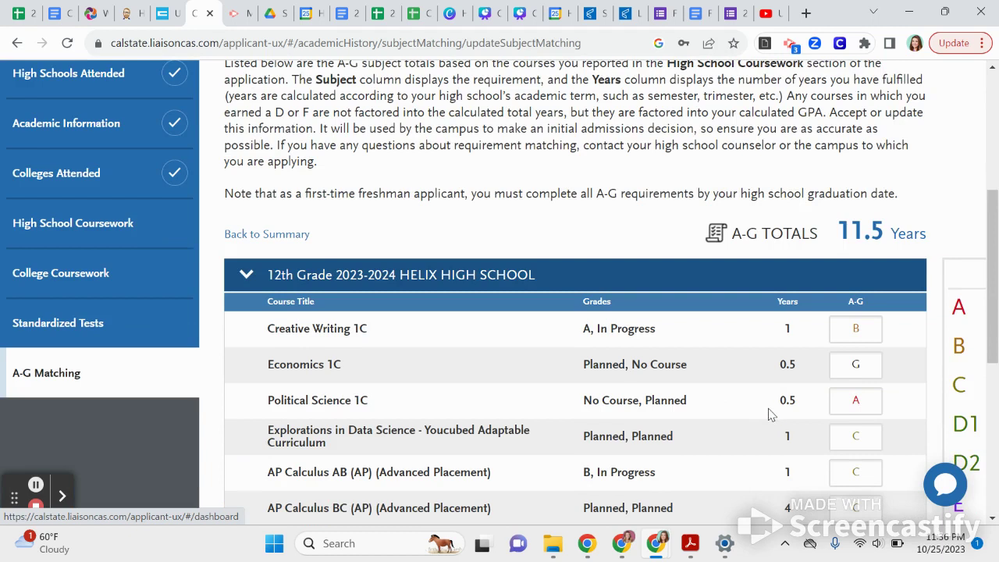
scroll(768, 413, down, 2)
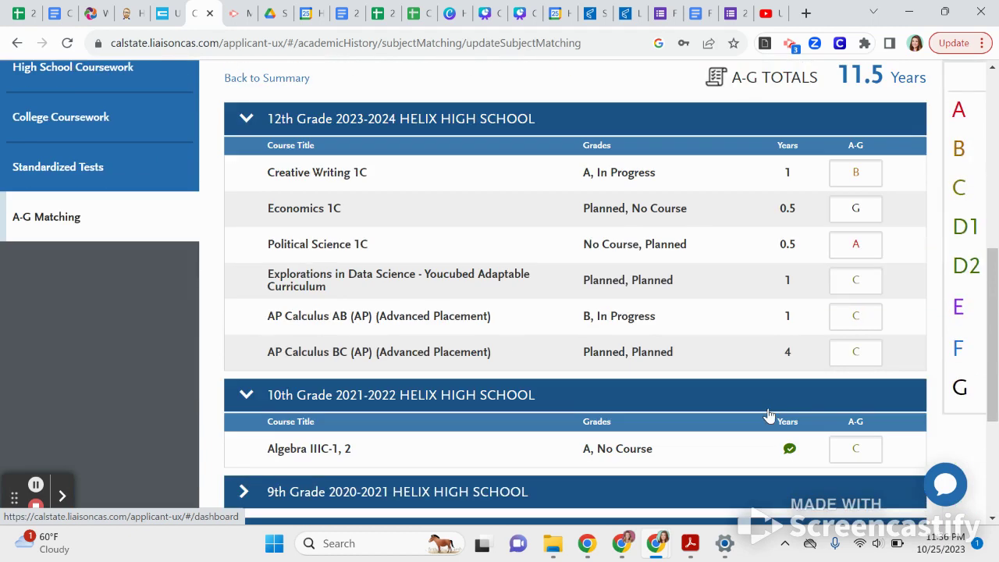
key(ctrl+minus)
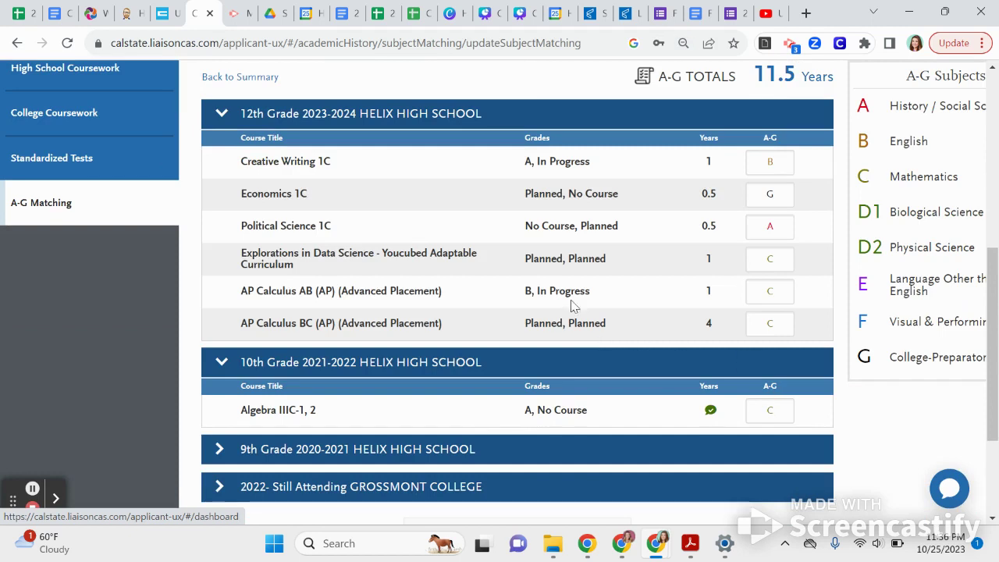
click(790, 162)
click(289, 193)
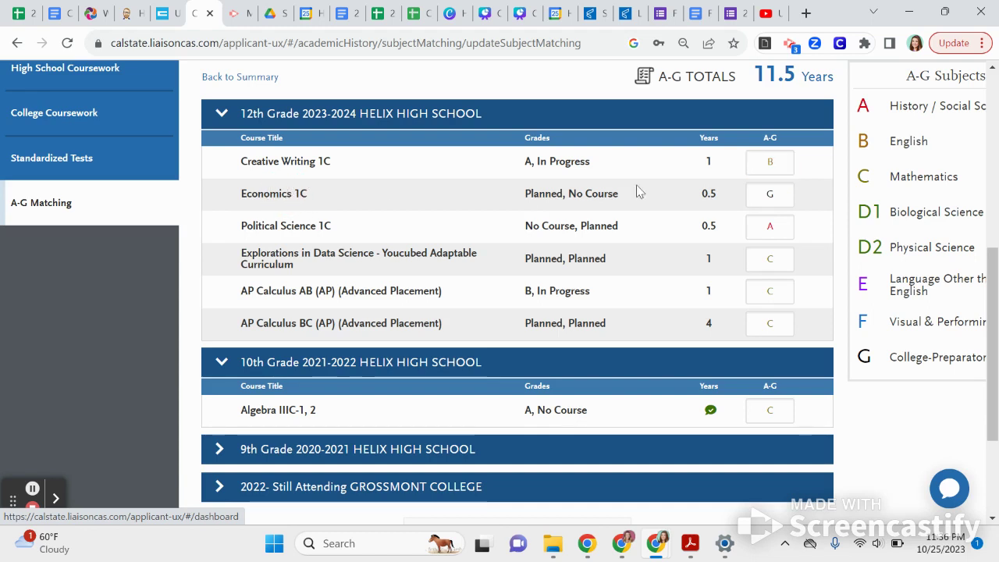
click(788, 189)
click(469, 234)
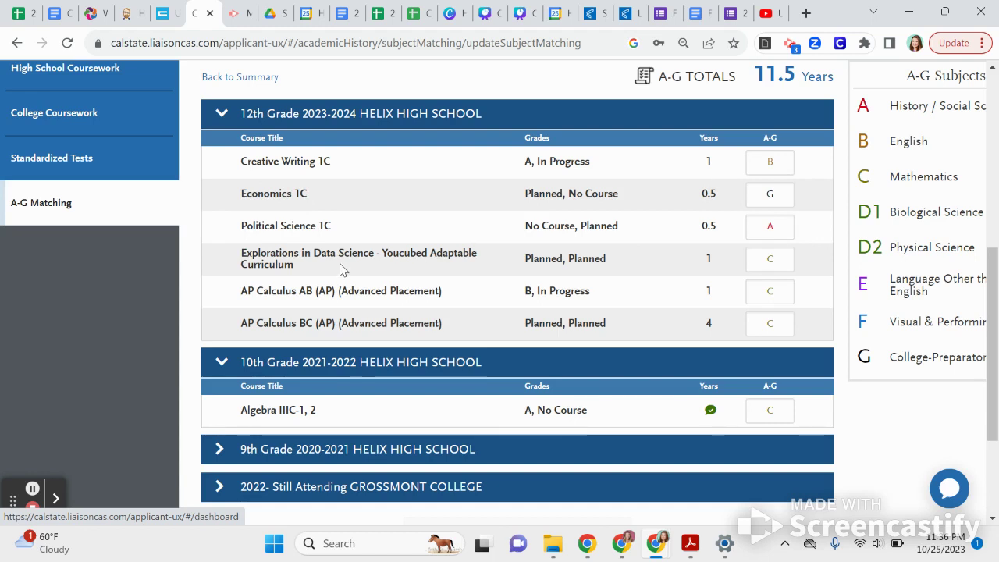
scroll(341, 269, down, 1)
scroll(341, 269, down, 1)
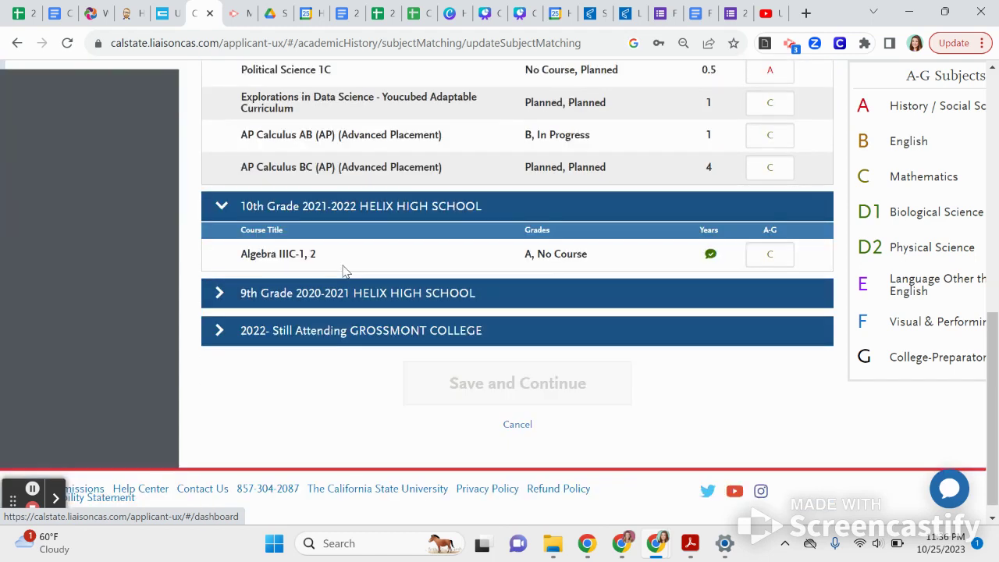
Match Grossmont College's College Composition and Reading to subject B and U.S. History: Black Perspectives II to A, and save the matching.
click(346, 332)
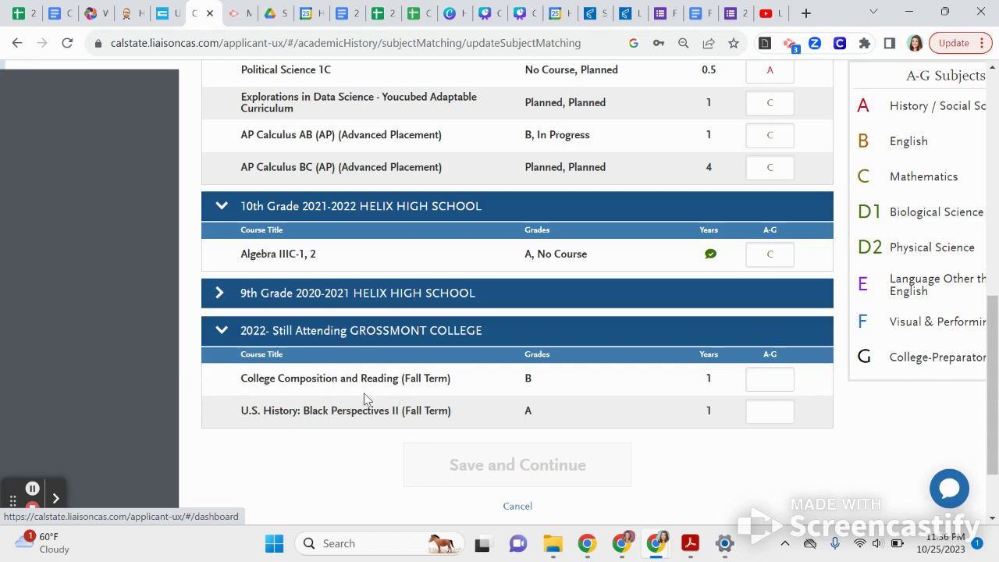
click(771, 376)
text(B)
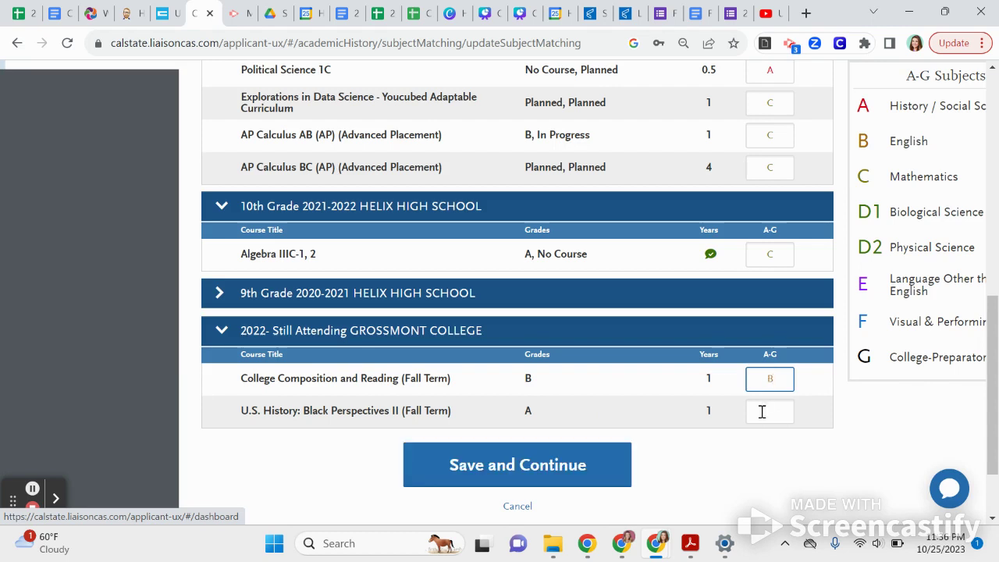
click(762, 411)
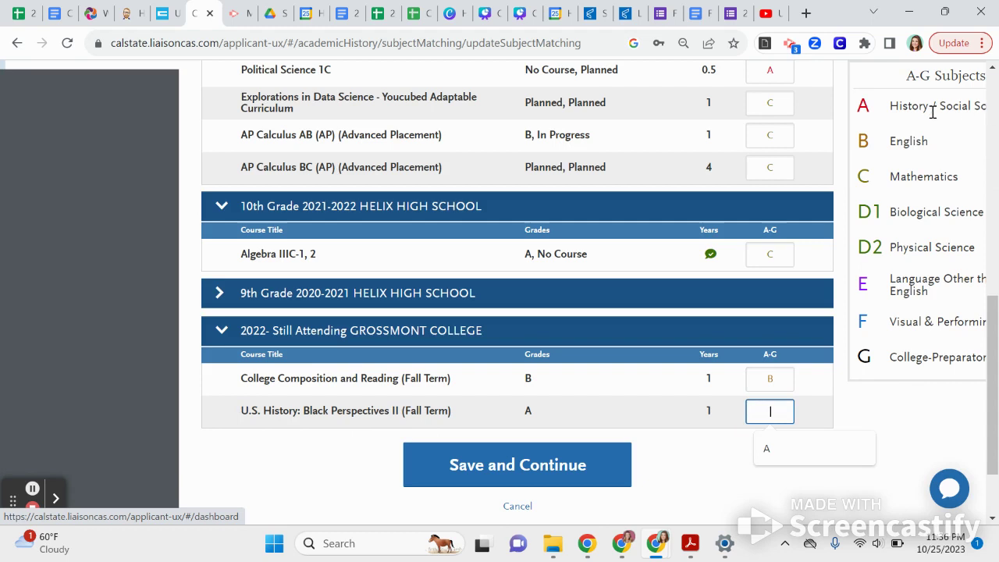
text(A)
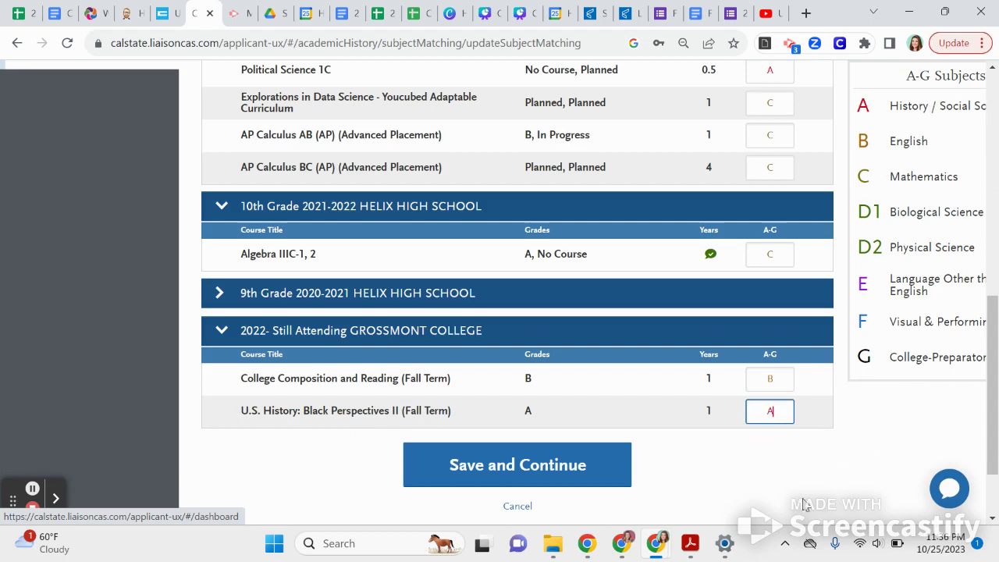
key(Tab)
click(525, 463)
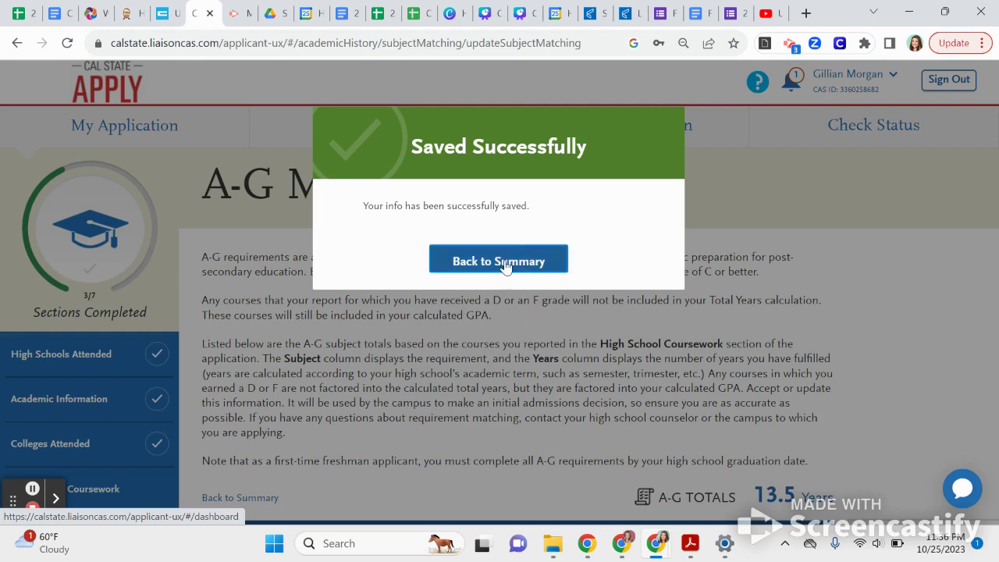
Return to the A-G Matching summary, check the updated subject totals and GPA, and accept and save them.
click(504, 259)
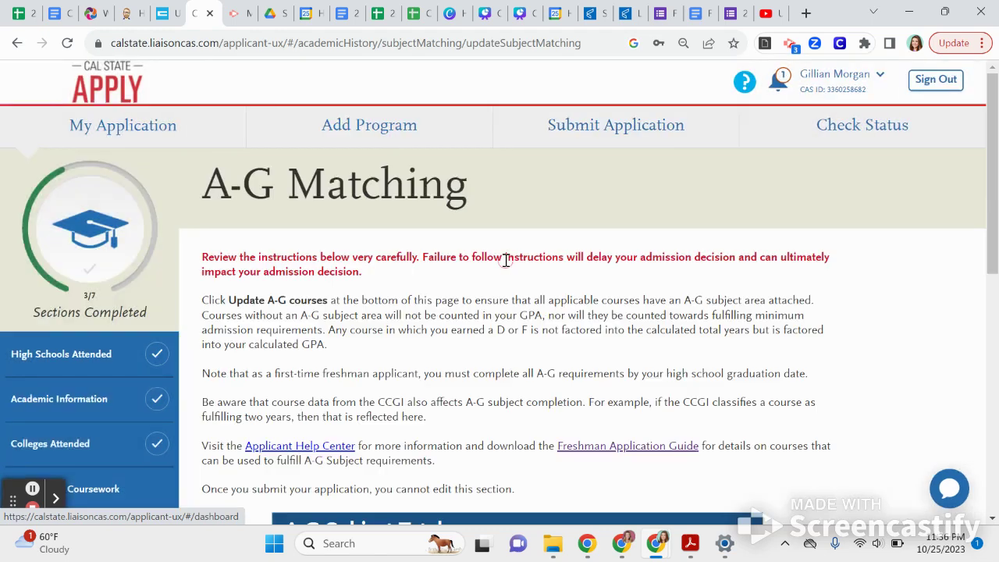
scroll(507, 263, down, 7)
scroll(526, 363, up, 3)
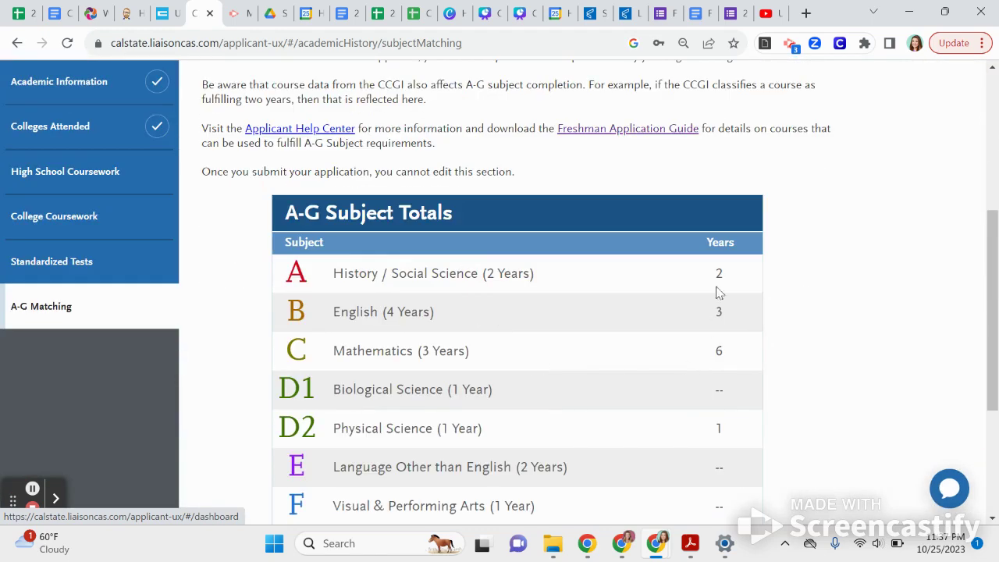
scroll(753, 343, down, 3)
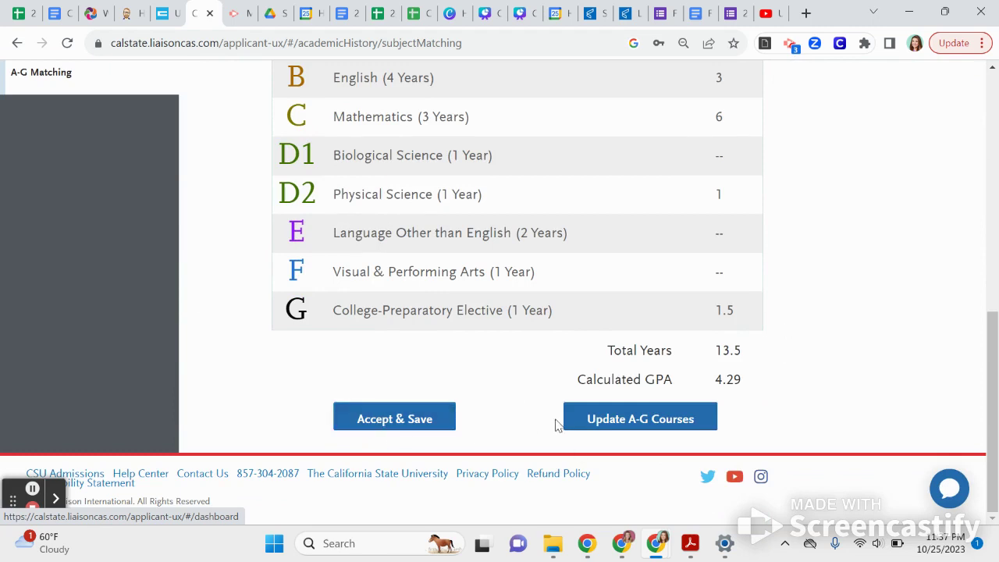
scroll(556, 424, up, 1)
click(373, 507)
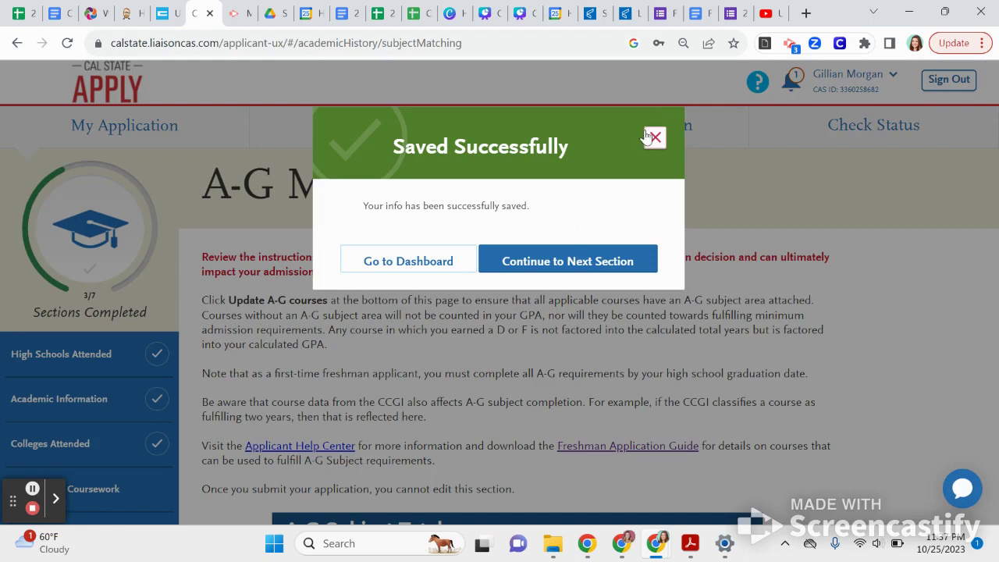
Continue to the Educational Programs & Work Experience section and read its instructions and program participation questions.
click(607, 259)
scroll(606, 265, down, 1)
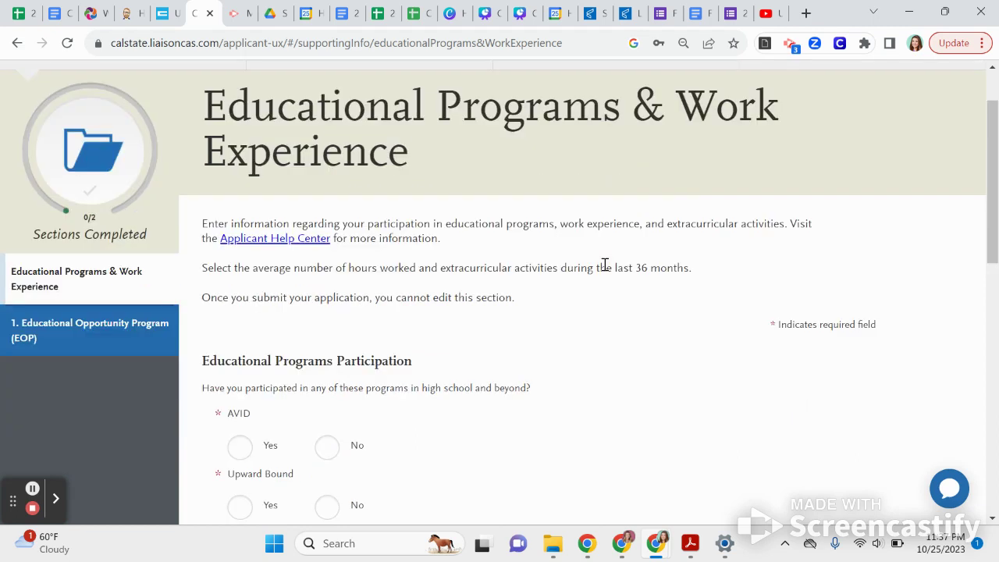
scroll(468, 269, down, 2)
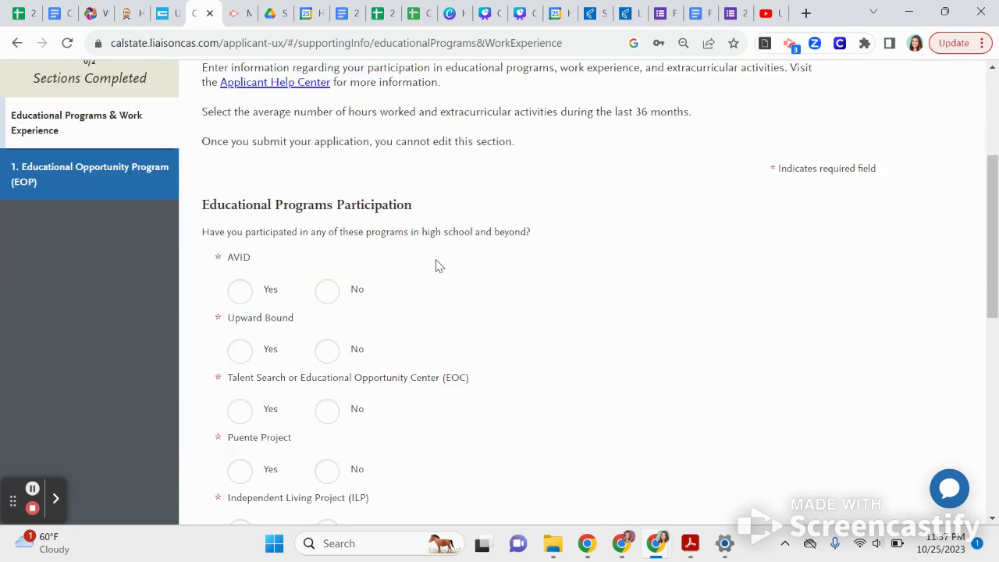
scroll(436, 269, up, 3)
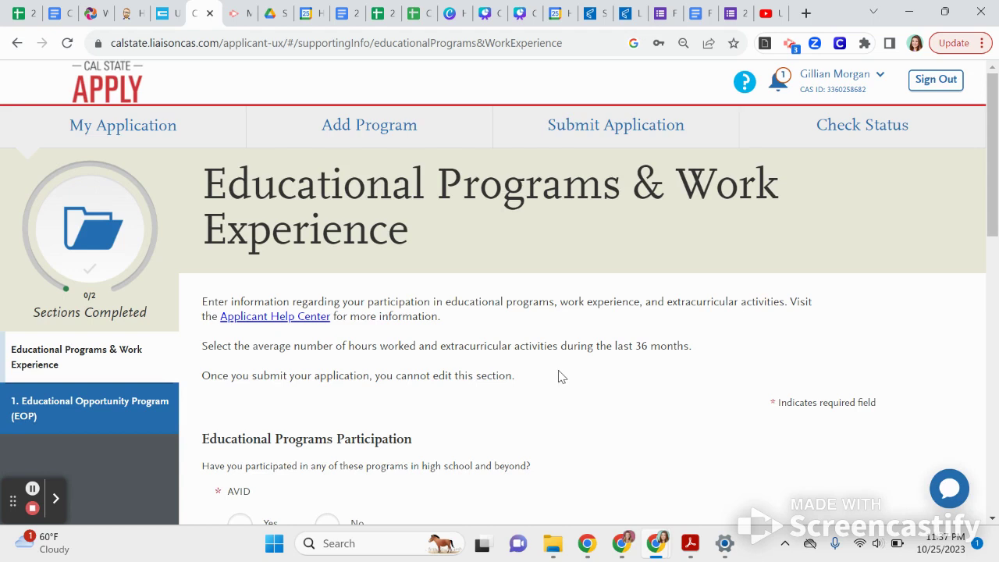
scroll(558, 377, down, 1)
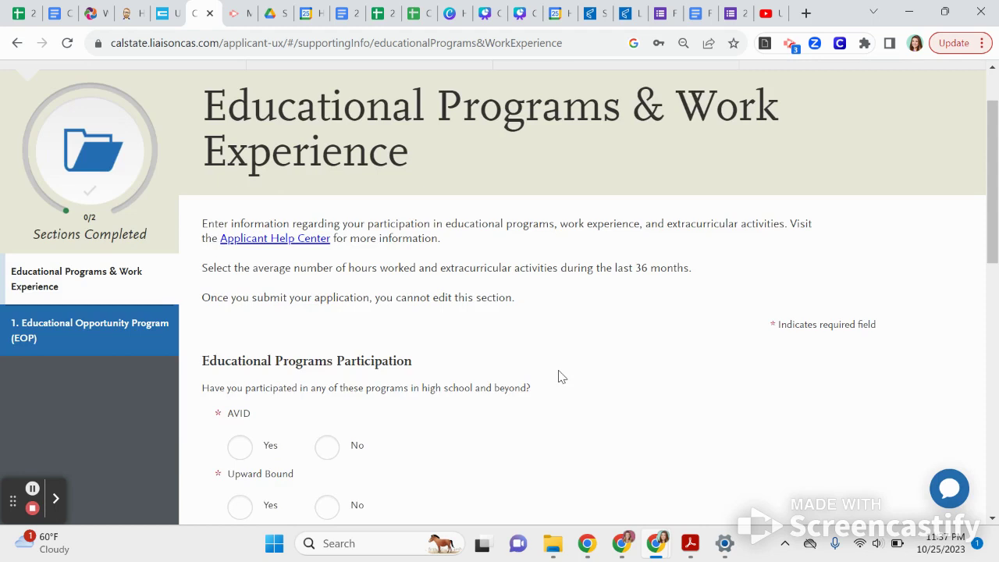
Go to the Educational Opportunity Program (EOP) section and read the application requirements and answer options.
click(64, 347)
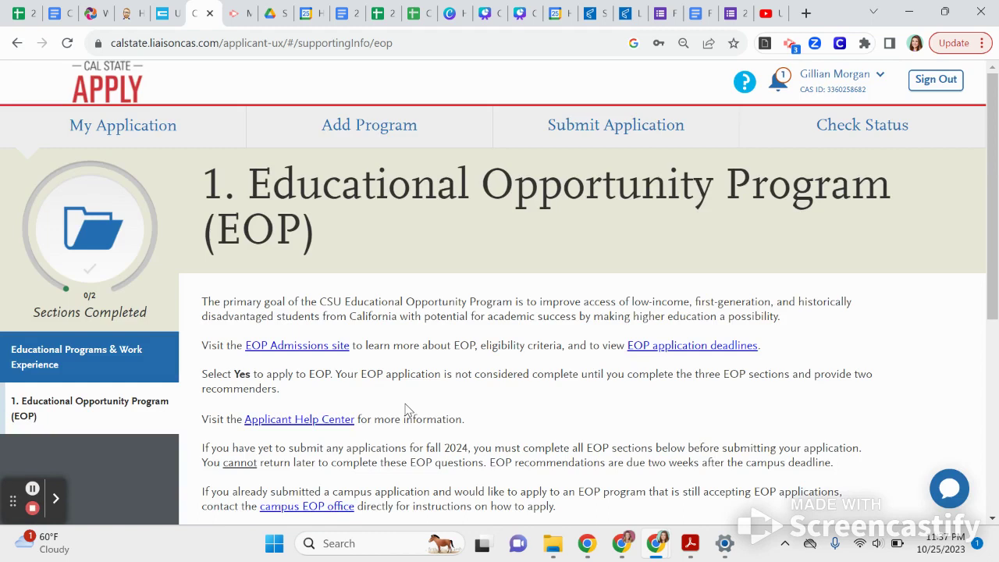
scroll(405, 410, down, 3)
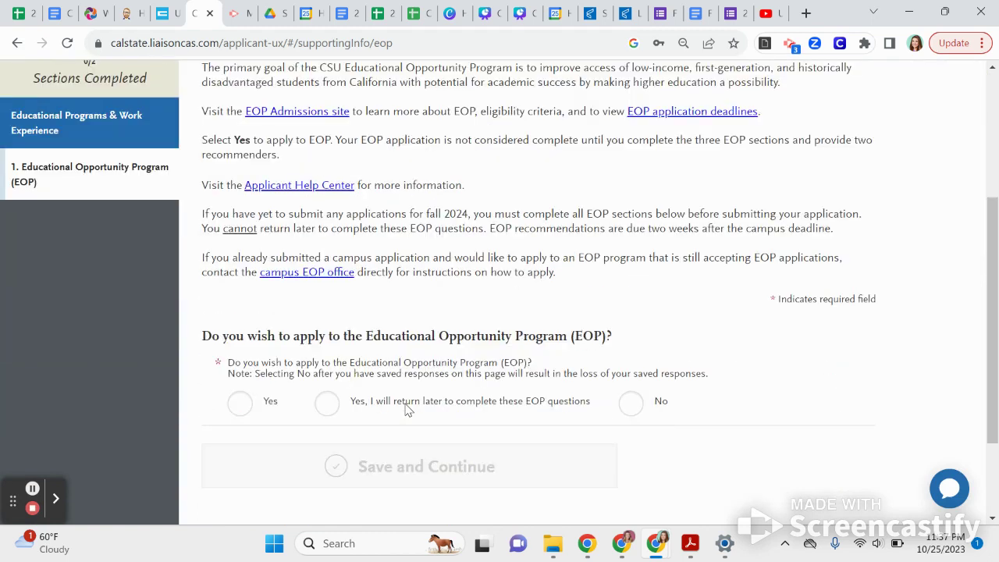
scroll(405, 410, up, 1)
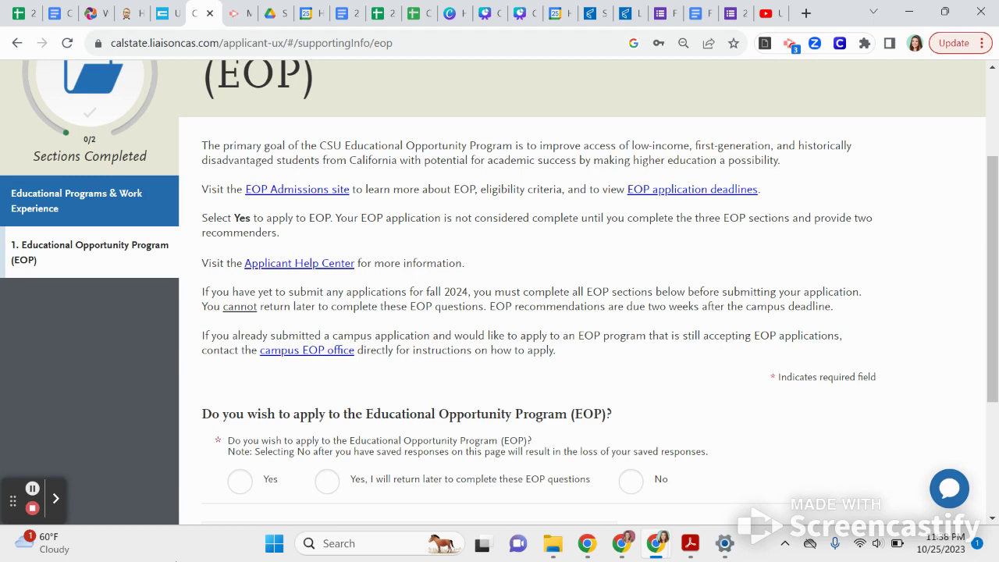
scroll(317, 327, down, 2)
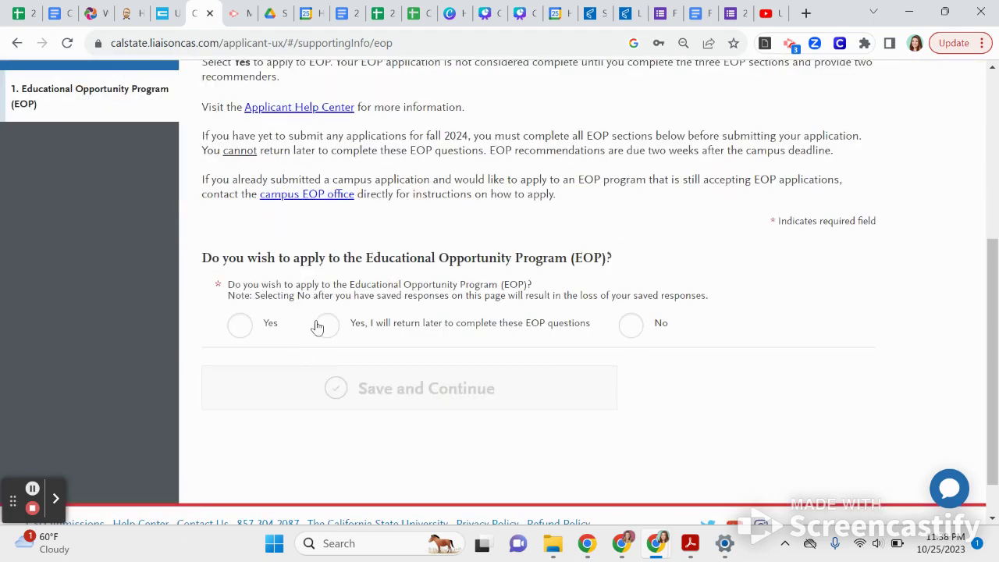
Try the three answers to the EOP application question in turn, ending on No, and view the questions that Yes adds.
click(243, 327)
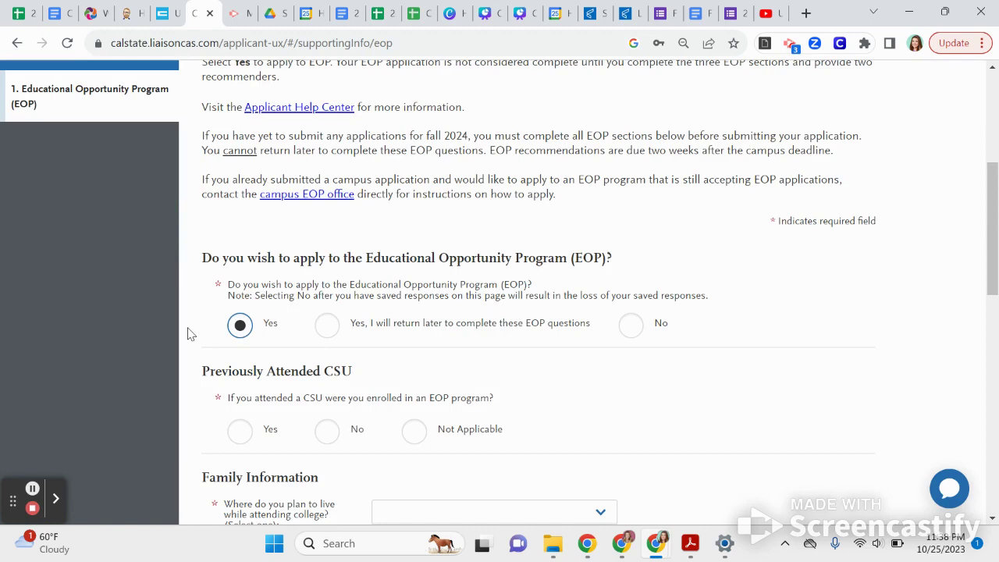
scroll(246, 318, up, 3)
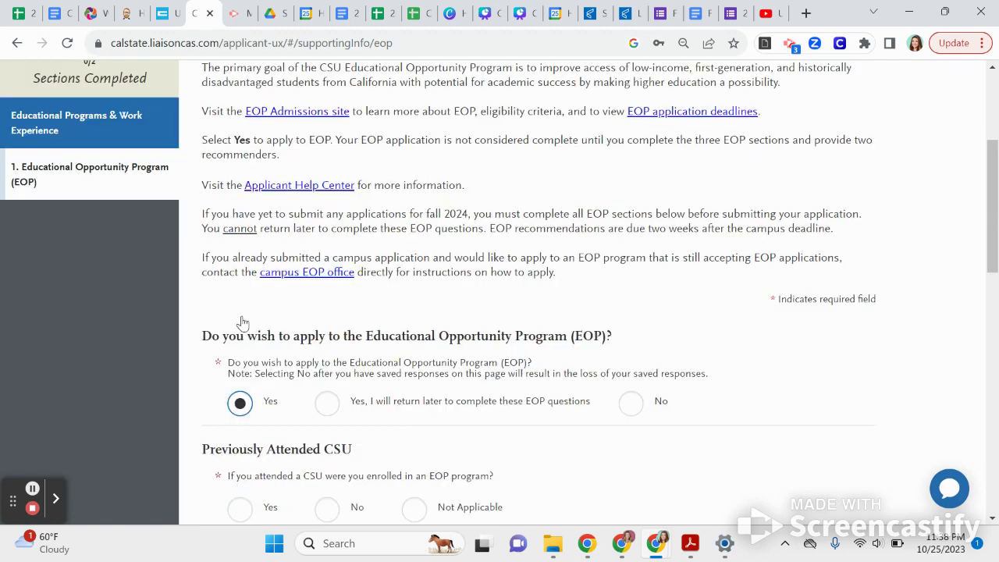
scroll(344, 406, down, 4)
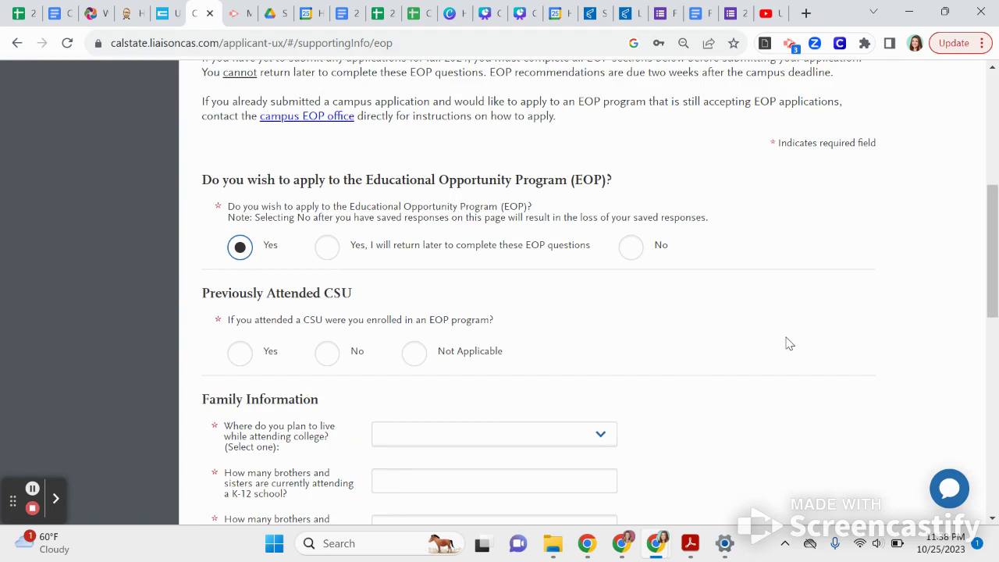
click(332, 256)
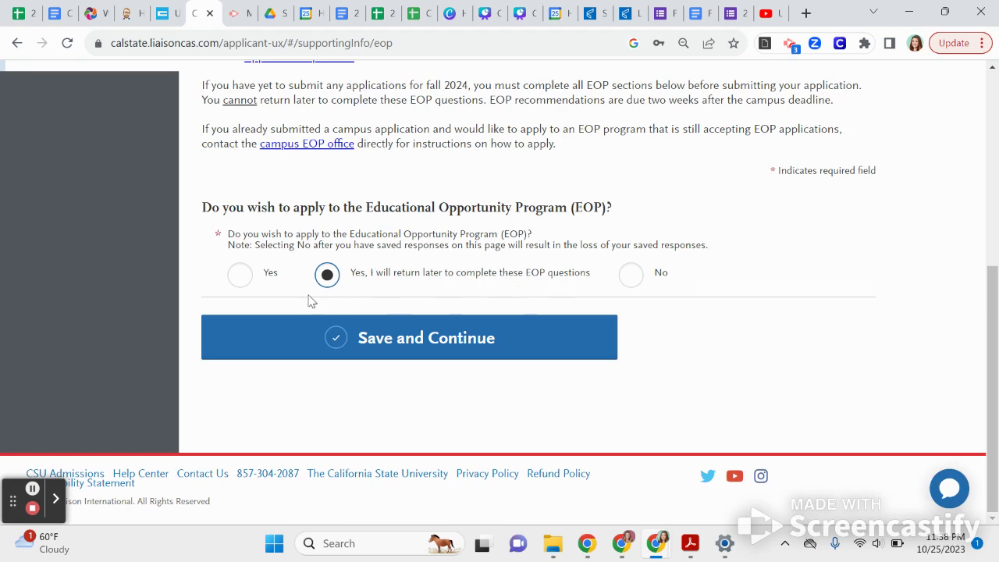
click(628, 274)
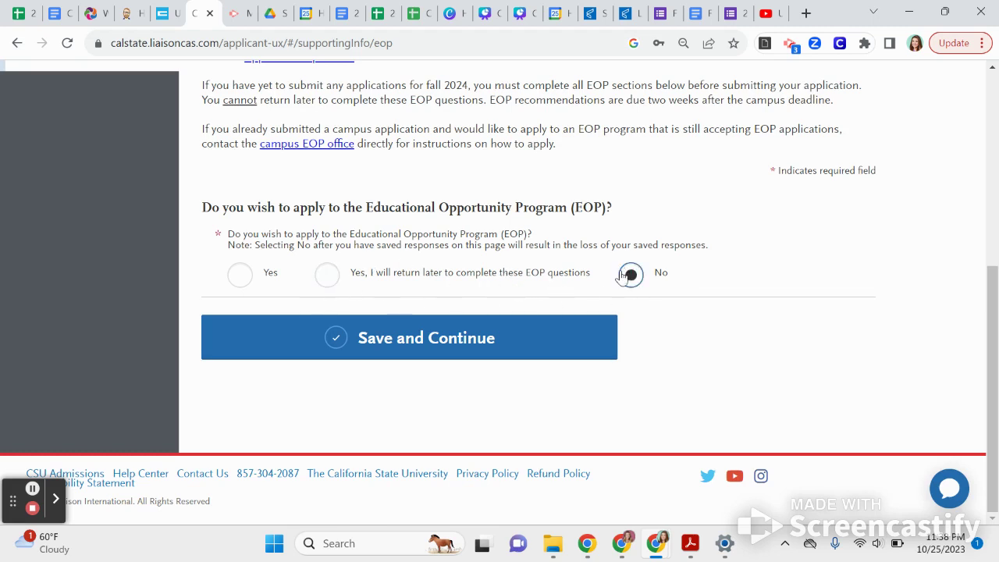
Return to Educational Programs & Work Experience and review the program participation, work hours and extracurricular hours questions.
scroll(626, 269, up, 2)
click(43, 152)
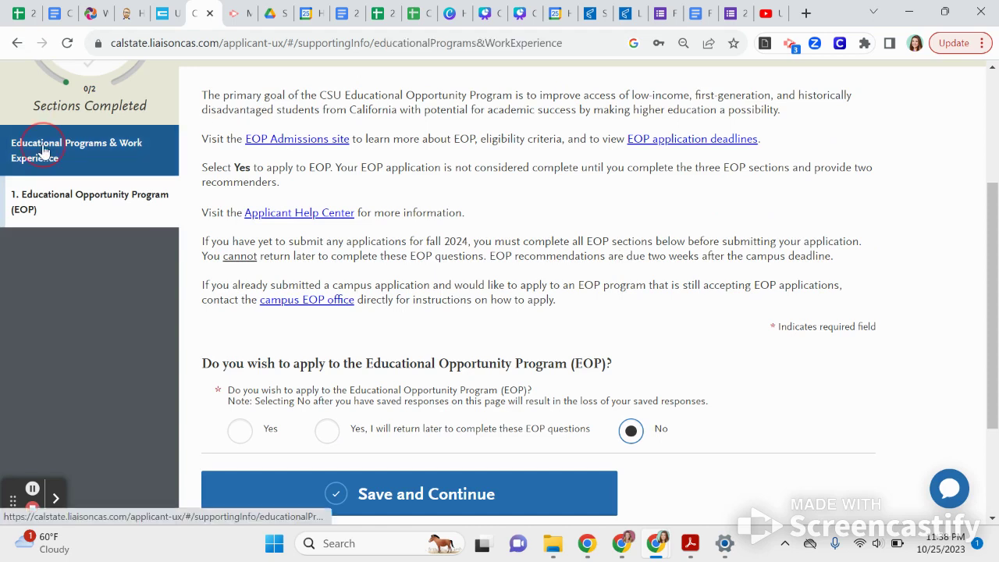
scroll(165, 345, down, 5)
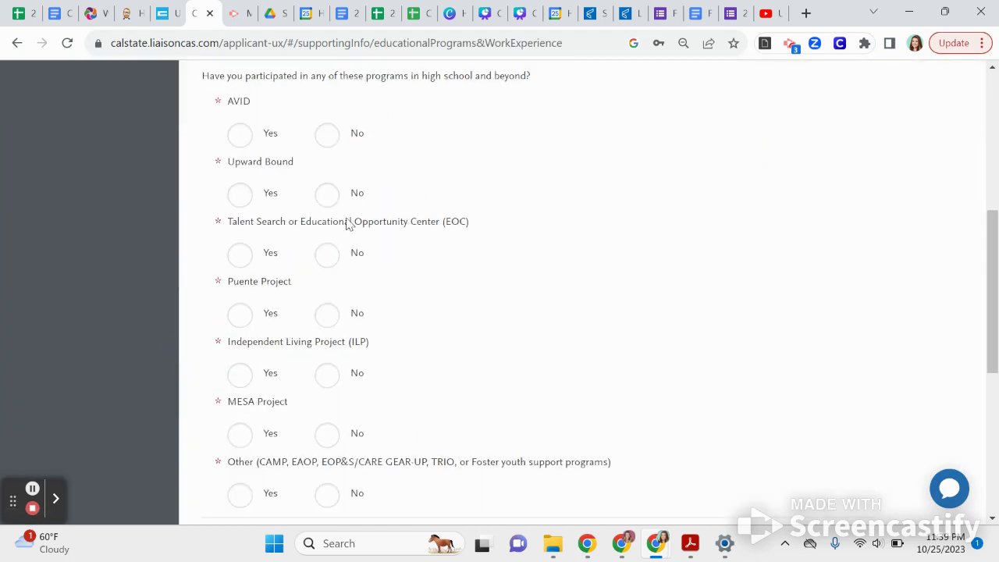
scroll(346, 252, down, 2)
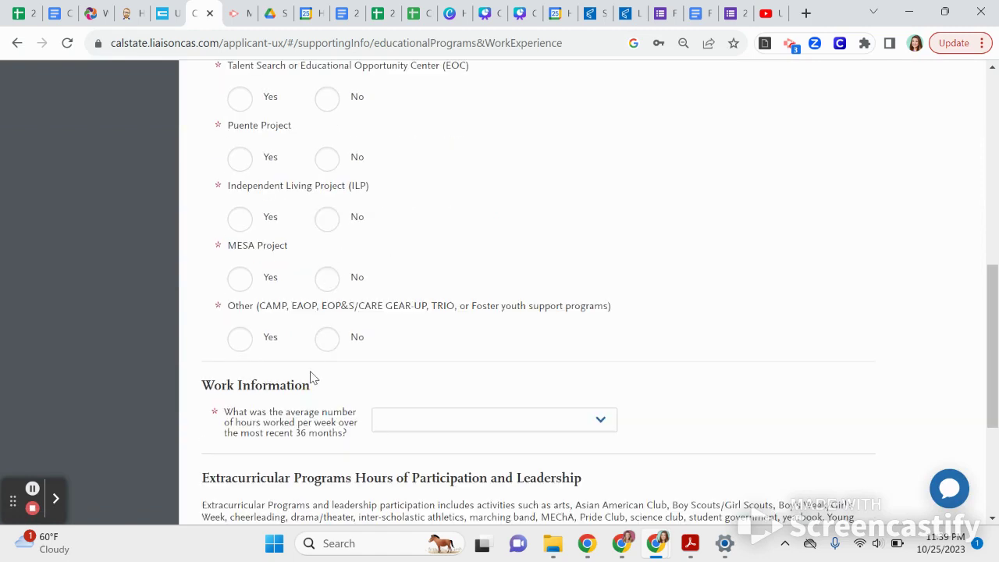
scroll(307, 378, up, 4)
scroll(279, 193, down, 2)
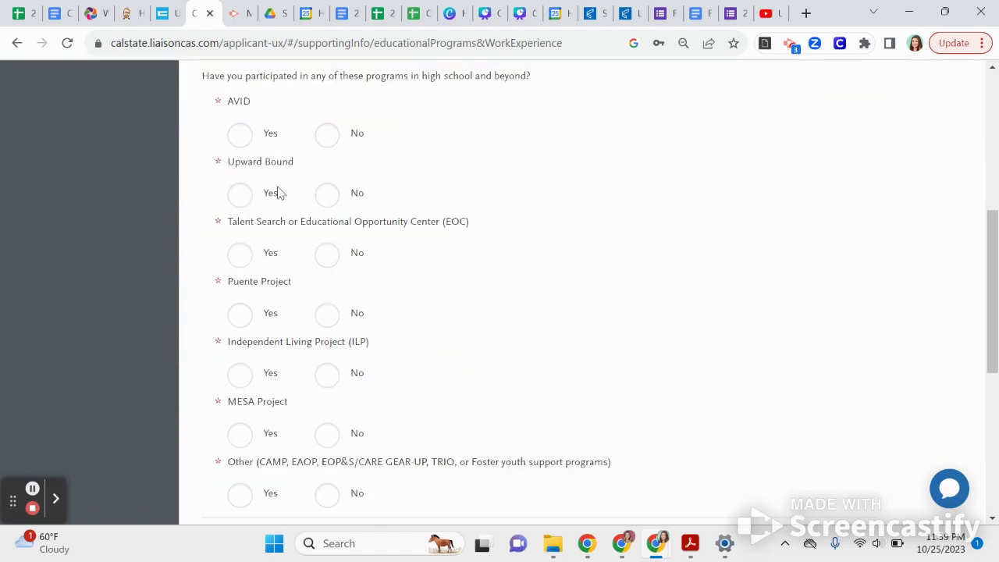
scroll(347, 201, down, 2)
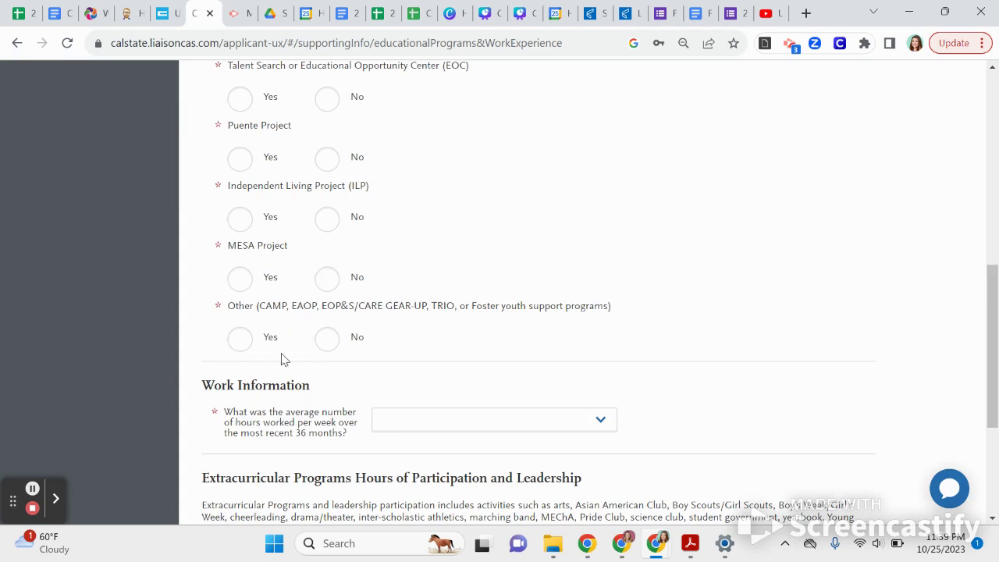
scroll(283, 359, down, 2)
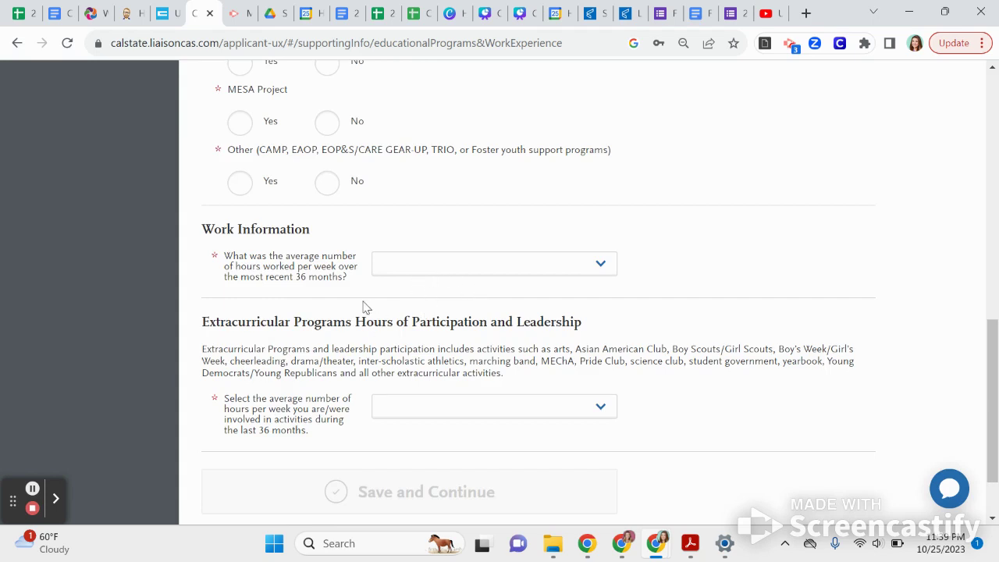
View the answer options for average weekly extracurricular hours without choosing one.
scroll(365, 312, down, 1)
click(492, 334)
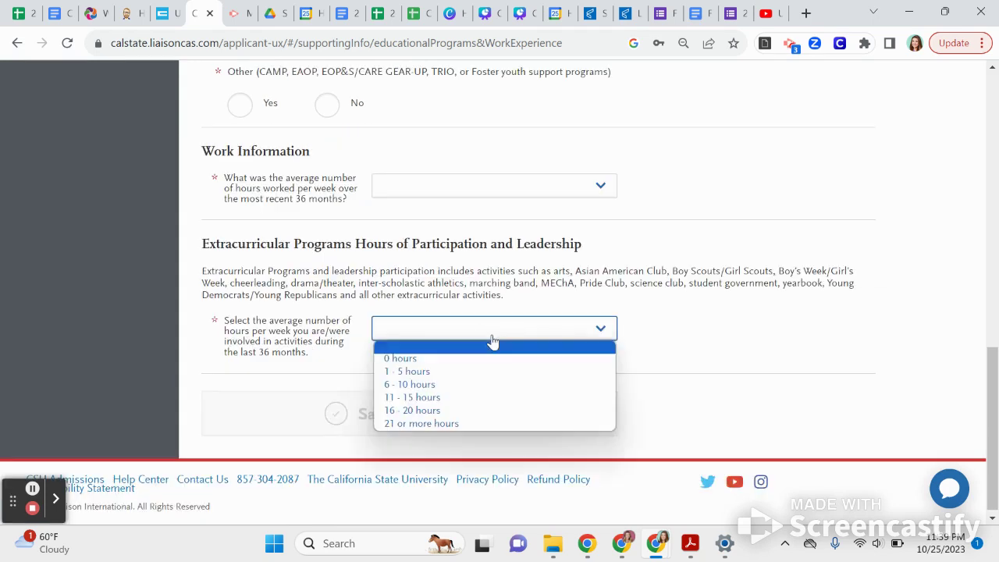
click(290, 385)
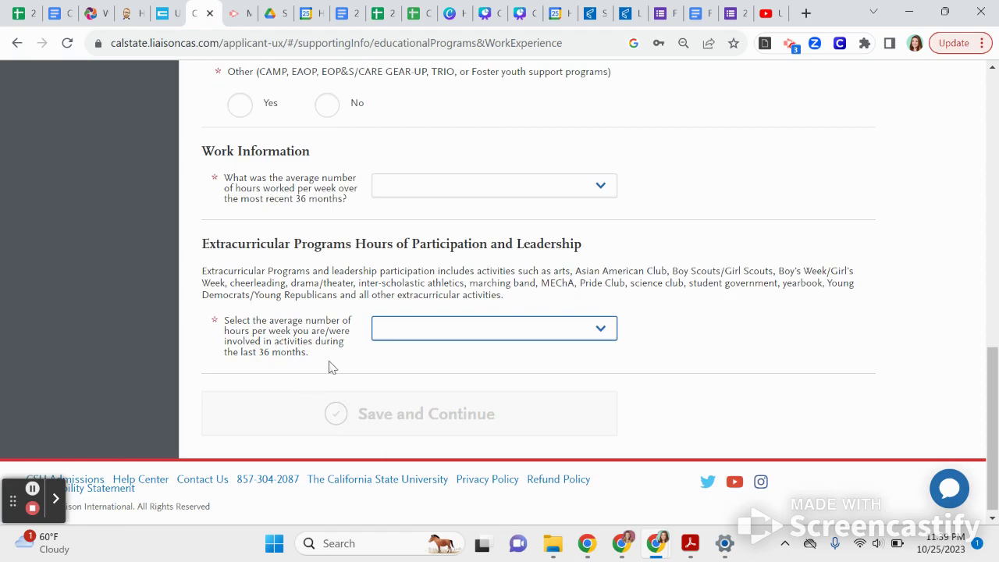
scroll(308, 328, up, 1)
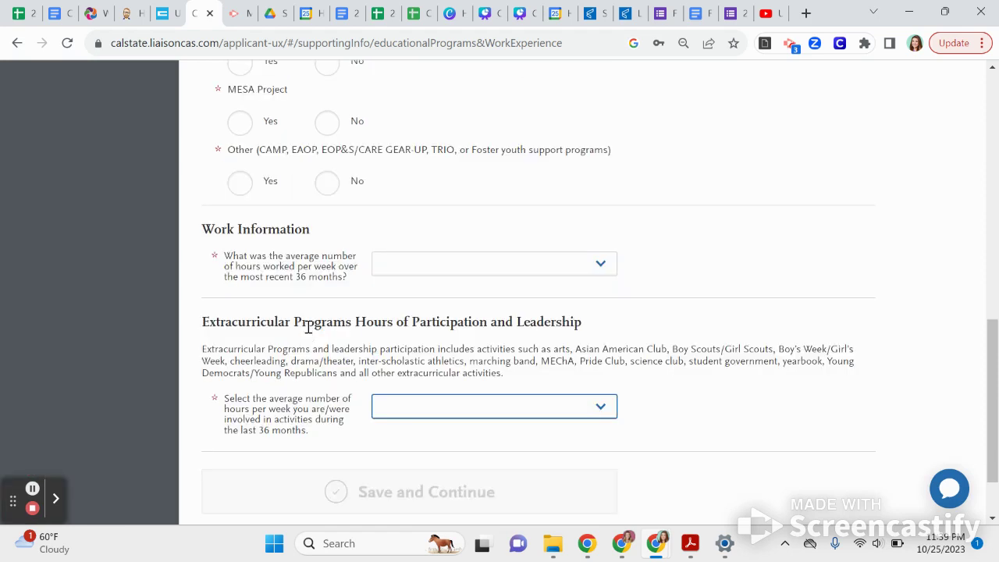
scroll(309, 327, up, 10)
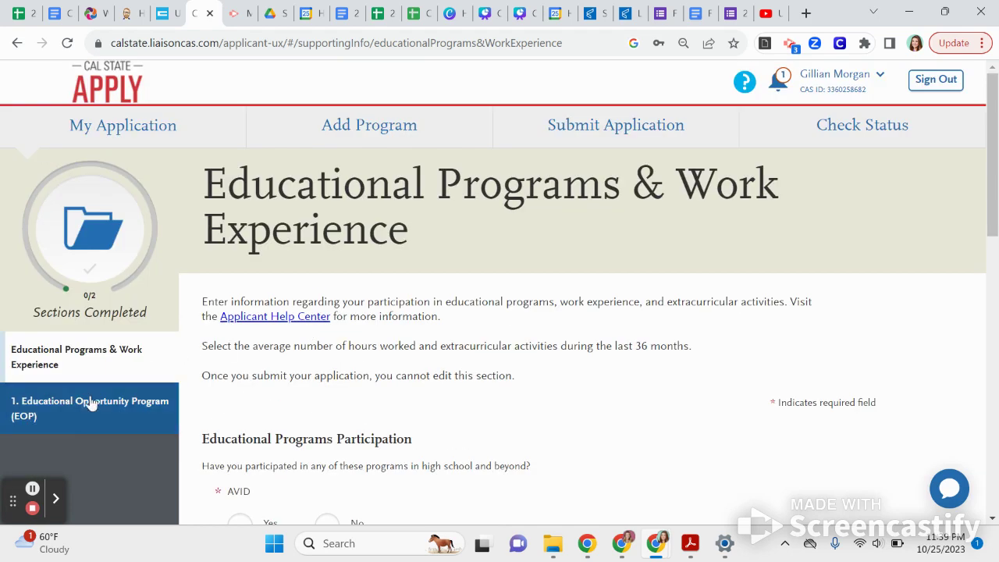
Return to the application dashboard, open the Chico French program under Program Materials and read its program details.
click(170, 127)
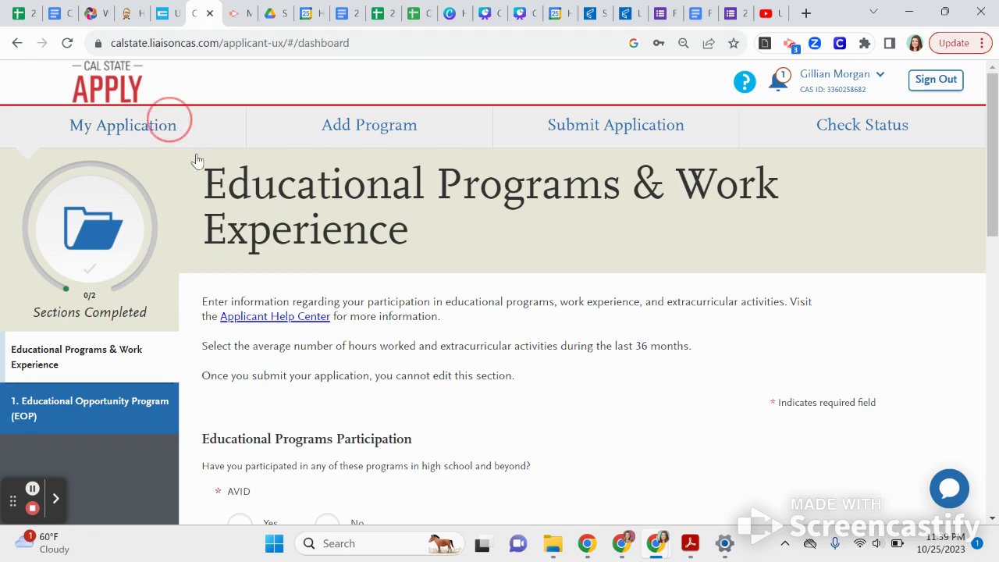
scroll(562, 289, down, 3)
scroll(564, 290, down, 2)
click(721, 224)
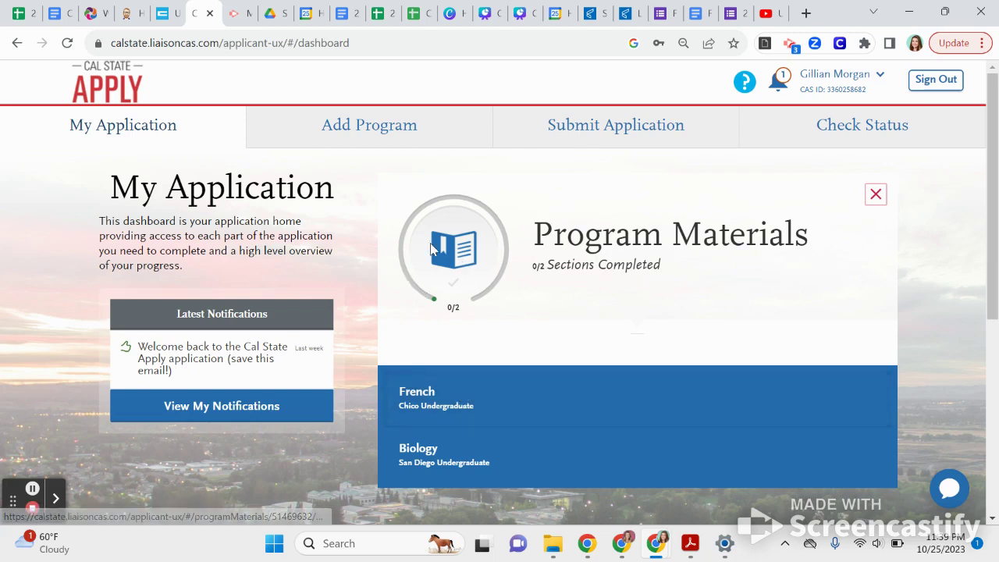
click(540, 396)
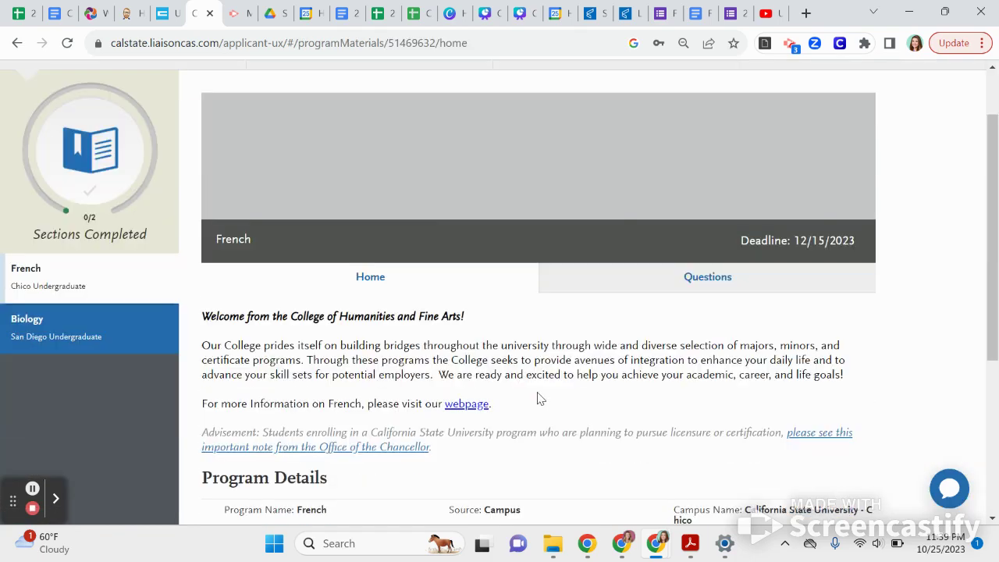
scroll(588, 341, down, 2)
scroll(614, 325, up, 2)
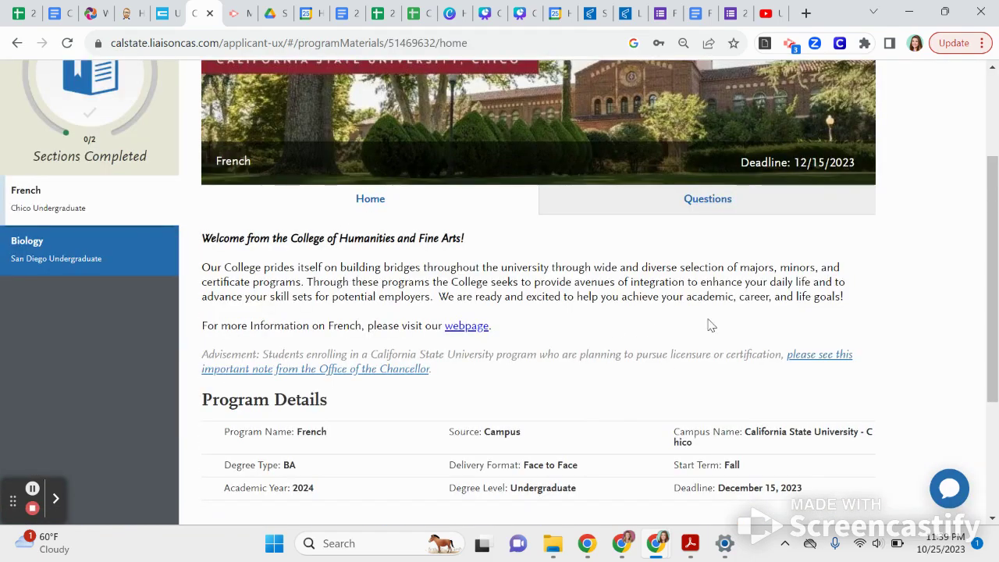
Open the Chico undergraduate questions and answer the 2024/2025 housing inquiry with On campus.
click(711, 202)
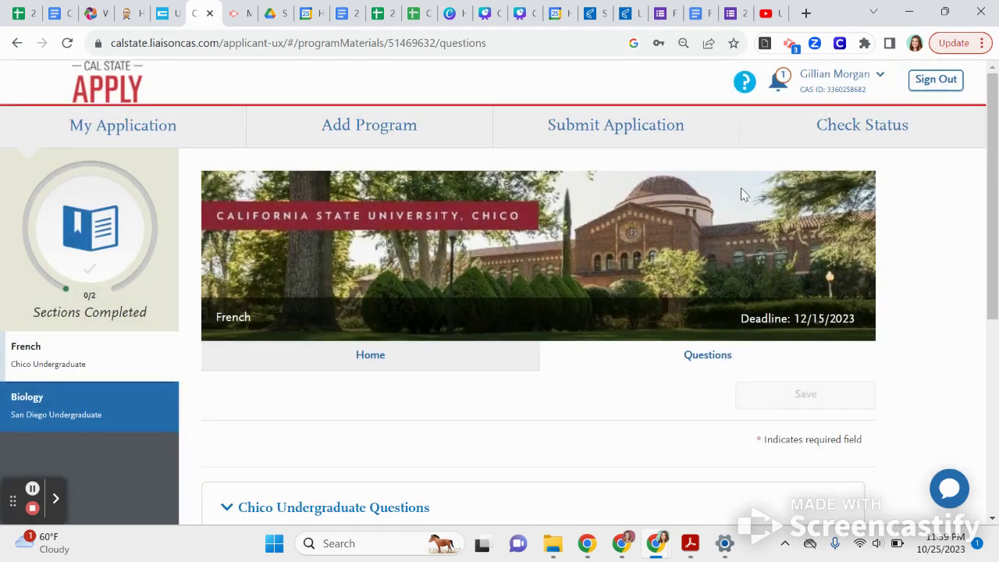
scroll(742, 193, down, 2)
scroll(743, 195, down, 3)
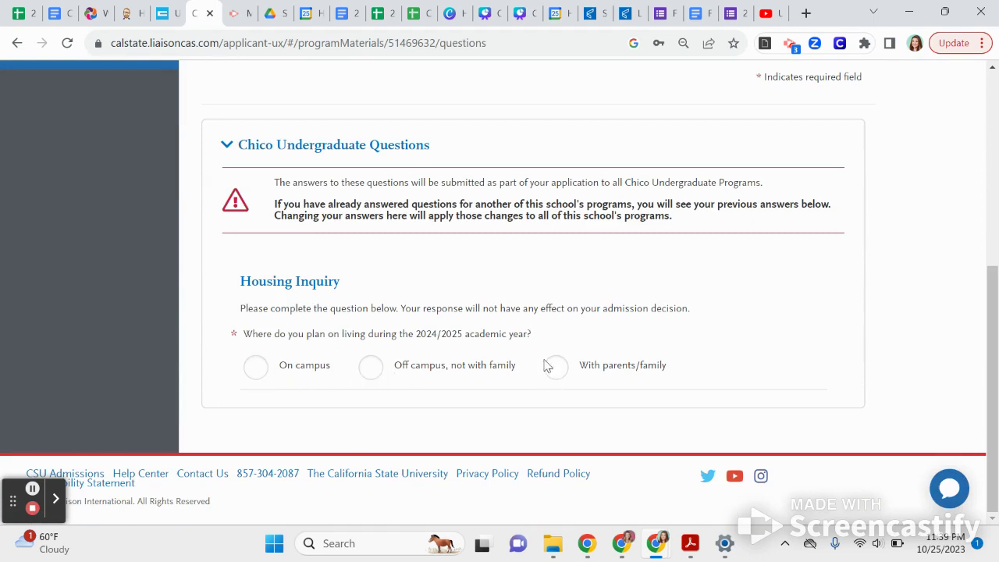
click(257, 368)
scroll(257, 372, up, 5)
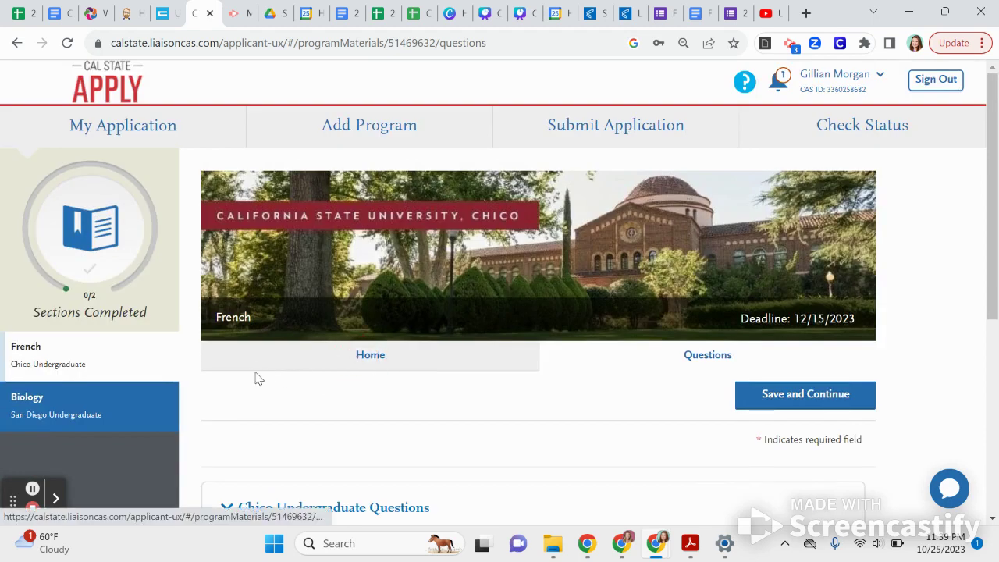
Switch to the San Diego Biology program without saving the Chico answer and read its program details.
click(76, 415)
click(521, 234)
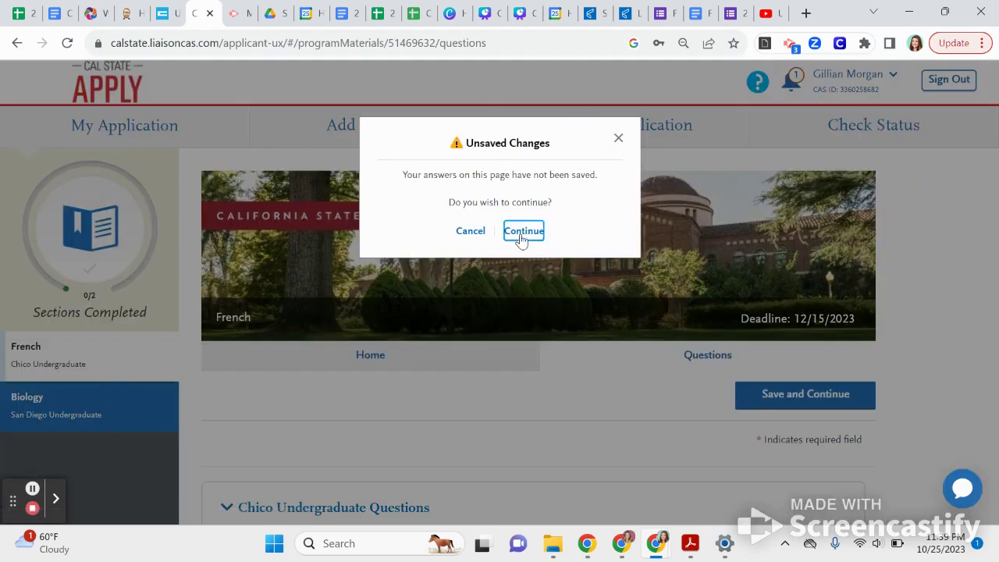
click(61, 396)
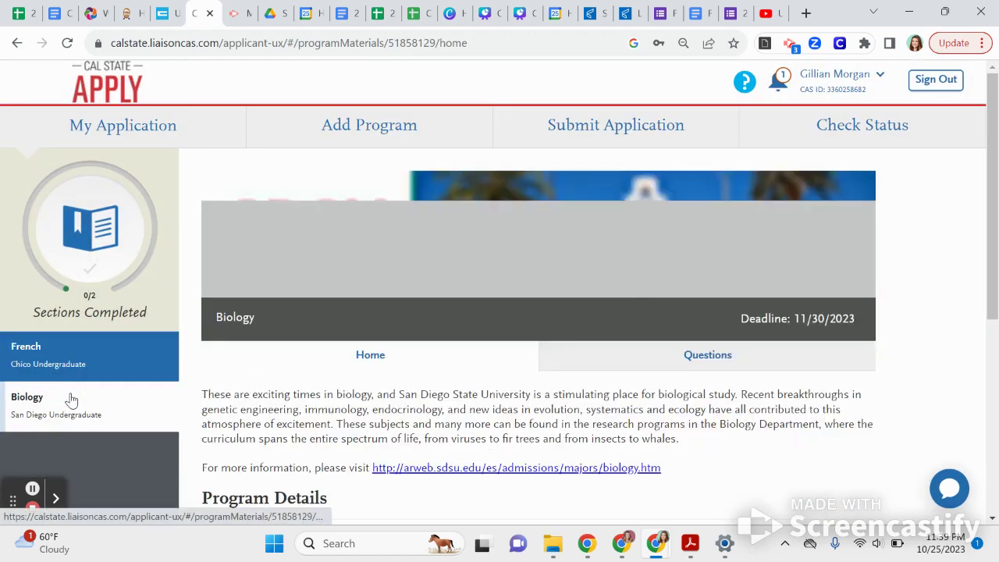
scroll(617, 388, down, 5)
scroll(617, 388, up, 3)
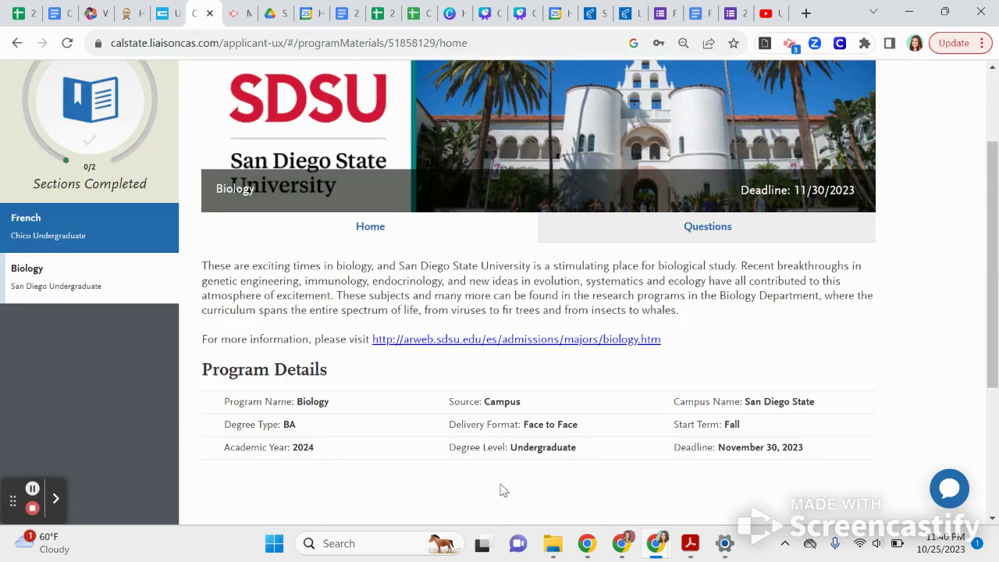
In the San Diego undergraduate questions, answer No to transferring with 60 units or an ADT and With parents/family for housing.
click(629, 228)
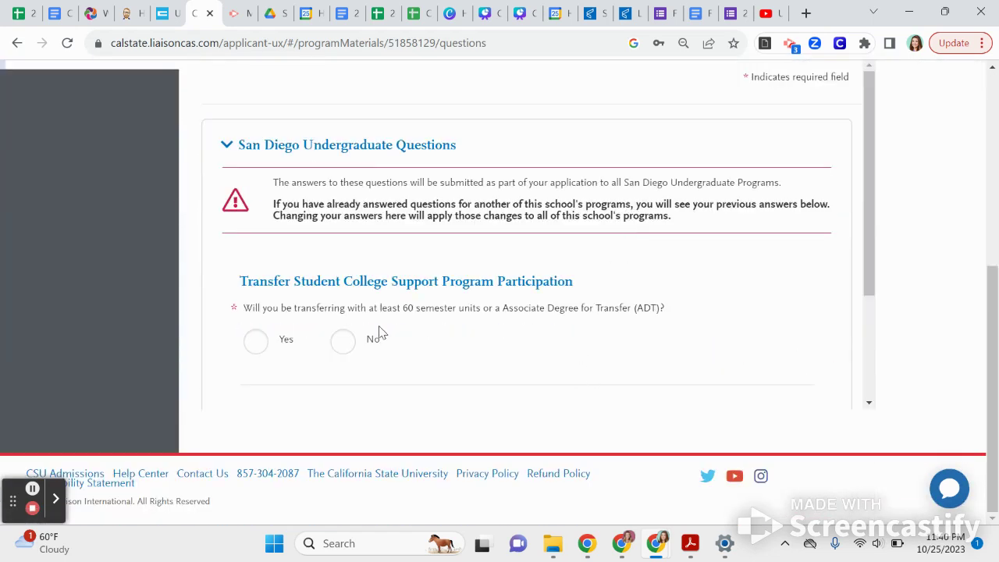
scroll(379, 331, down, 2)
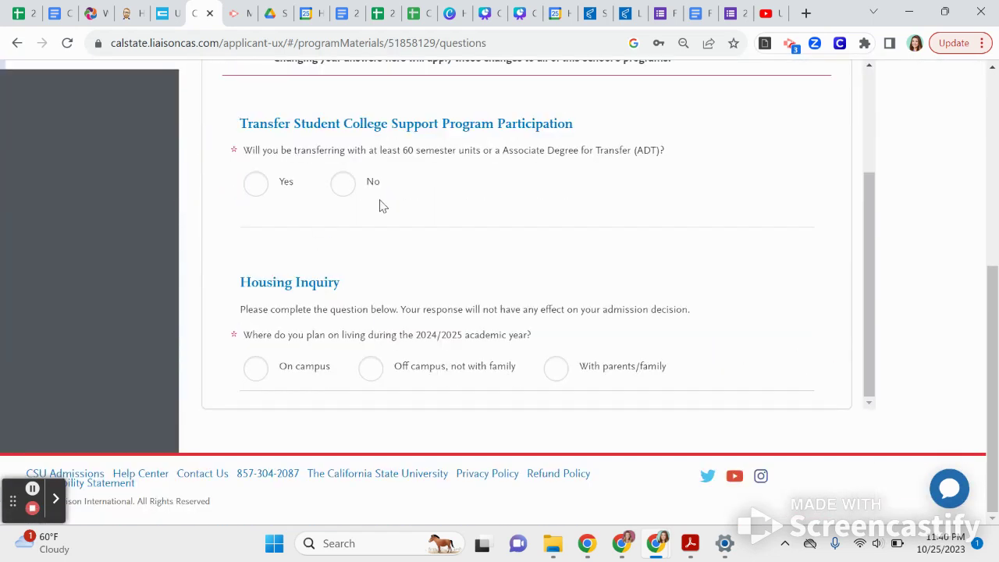
click(345, 188)
click(558, 377)
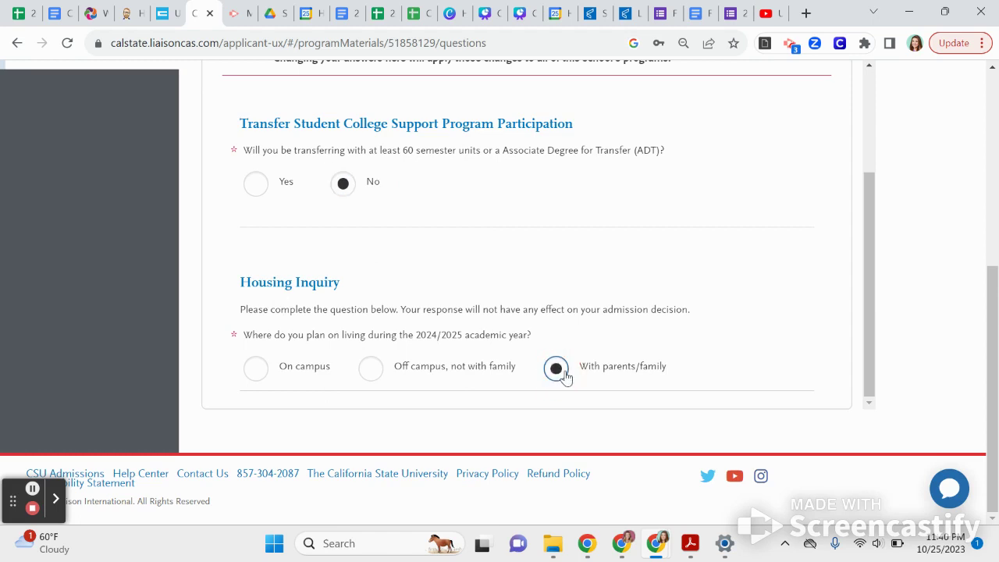
scroll(564, 377, up, 2)
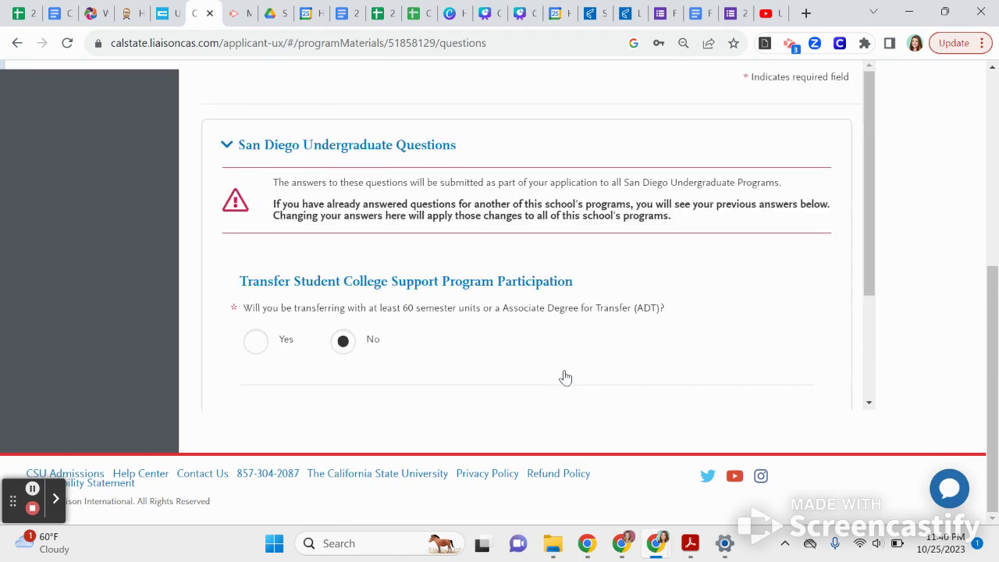
scroll(219, 371, up, 4)
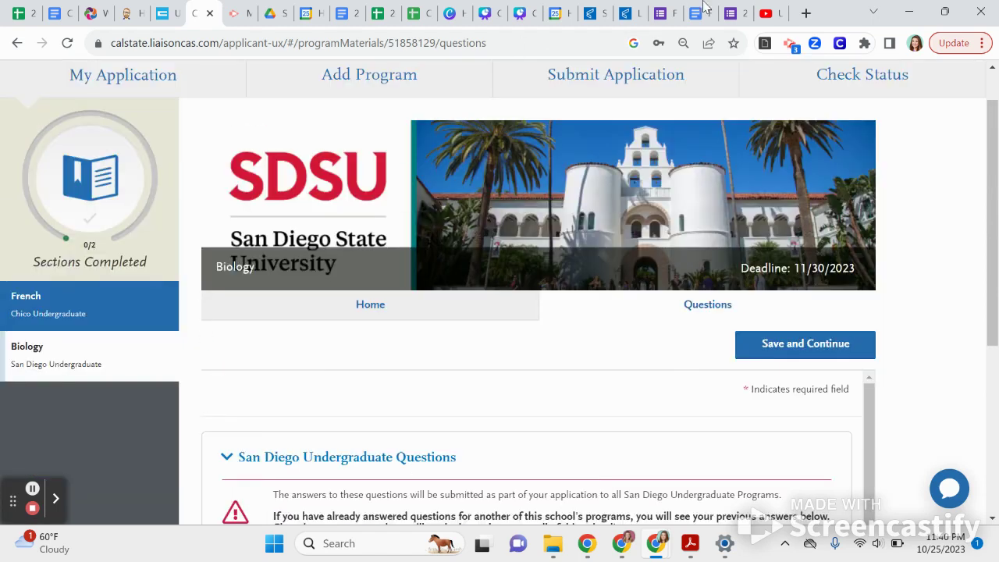
click(106, 75)
click(618, 138)
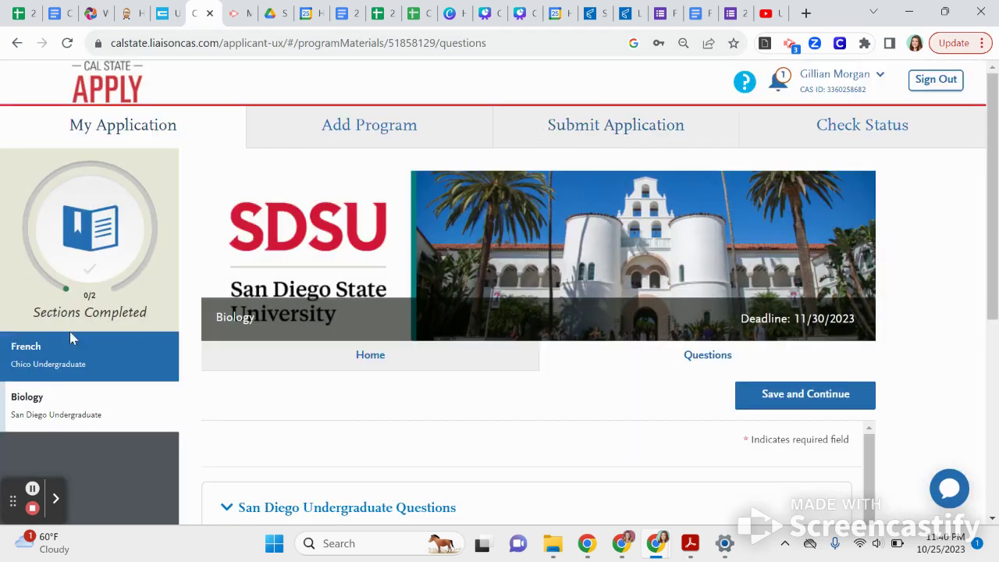
click(603, 129)
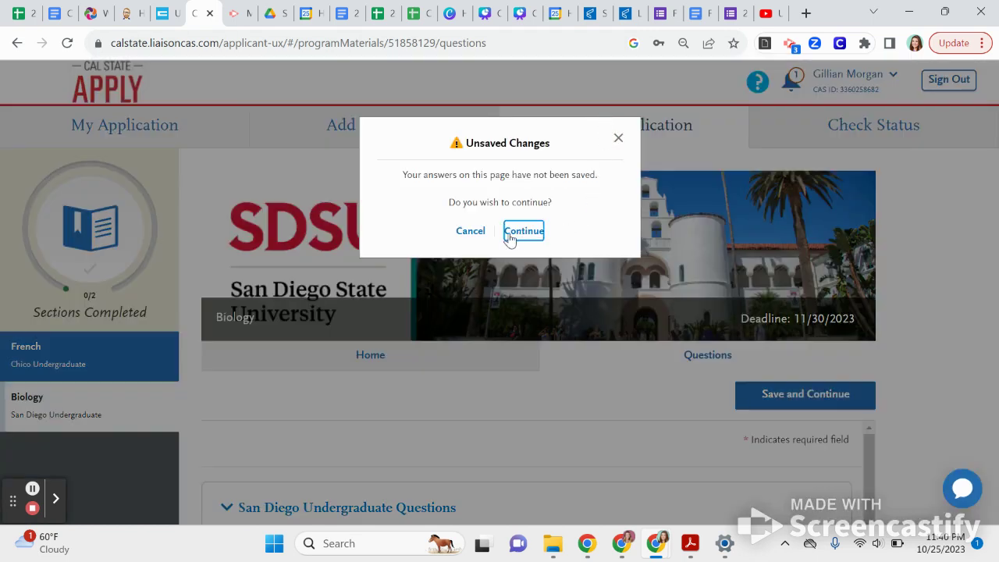
click(477, 233)
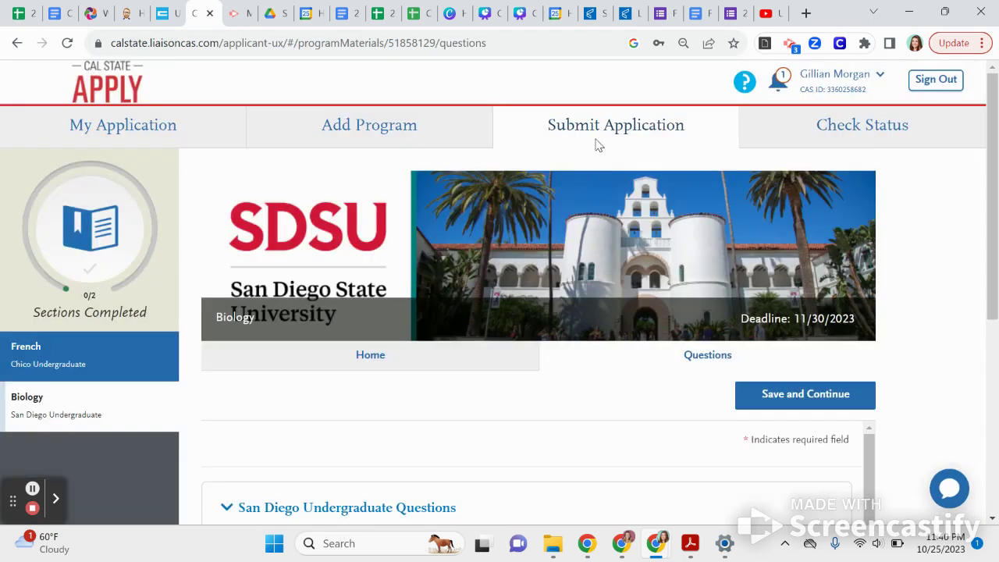
Go to Submit Application without saving the San Diego answers and review the fees, deadlines and progress of both programs.
click(598, 145)
click(542, 238)
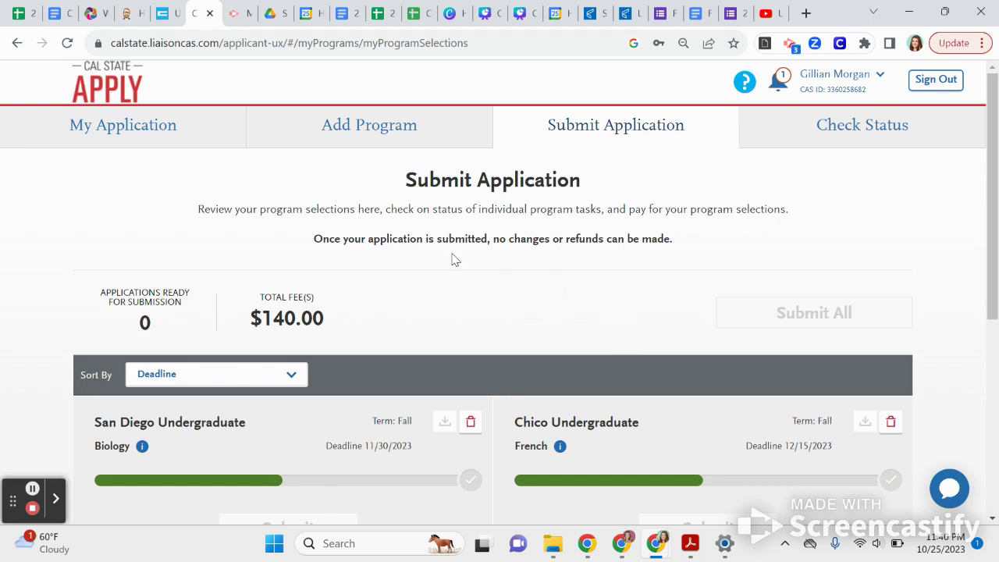
scroll(455, 259, down, 1)
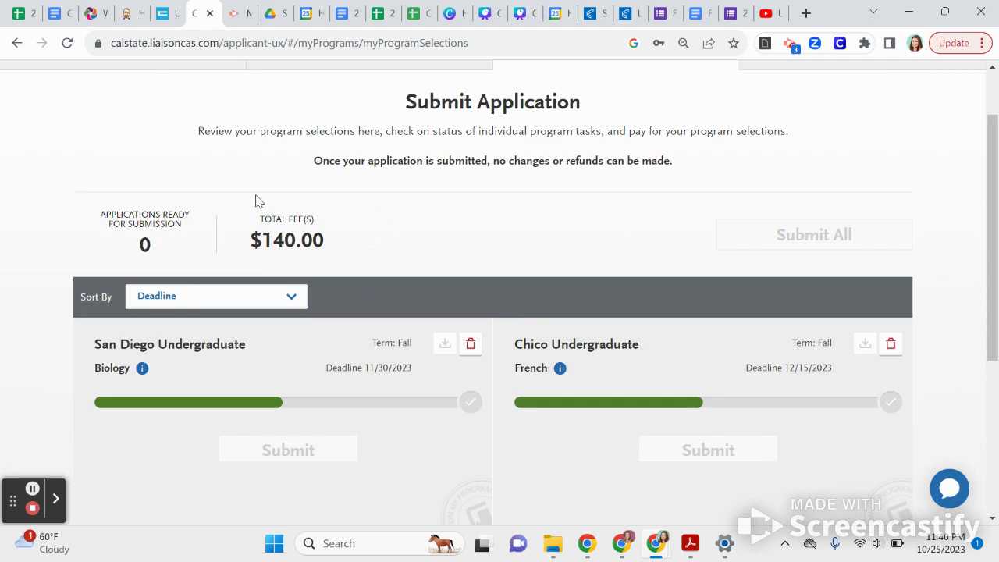
mouse_move(441, 346)
Open the Helix Charter High School website in a new browser tab and go to its College & Career Center page.
click(806, 14)
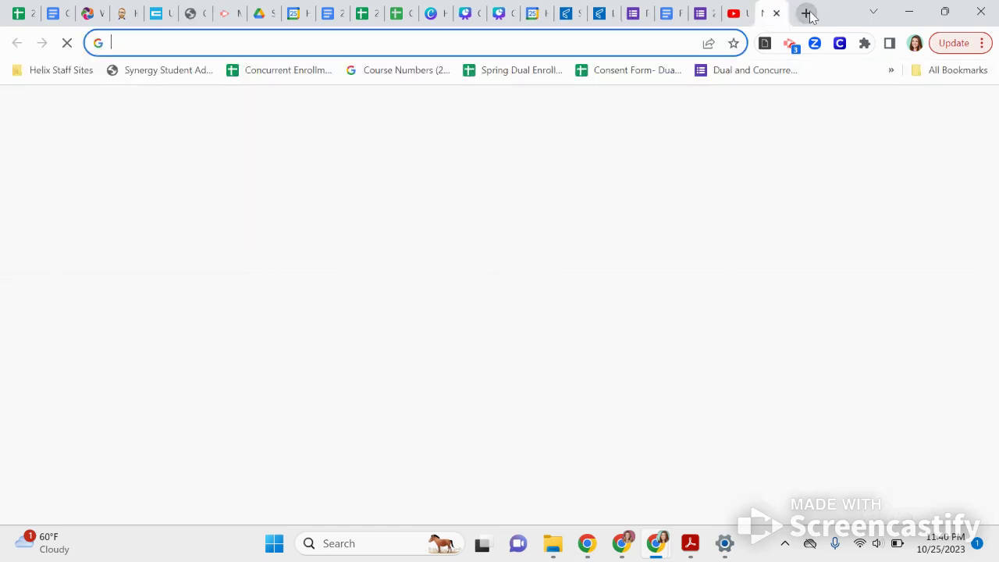
text(hw)
key(BackSpace)
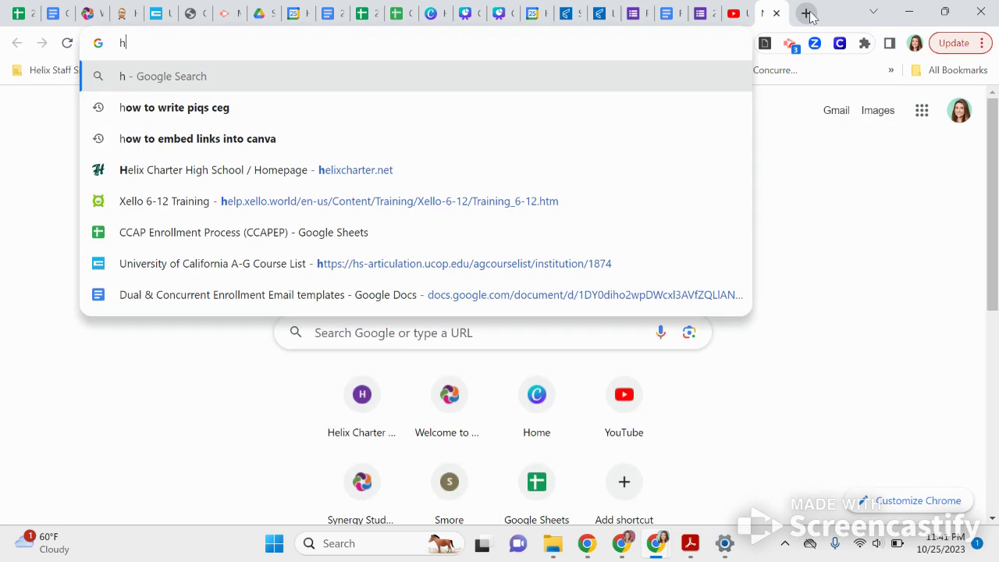
click(372, 171)
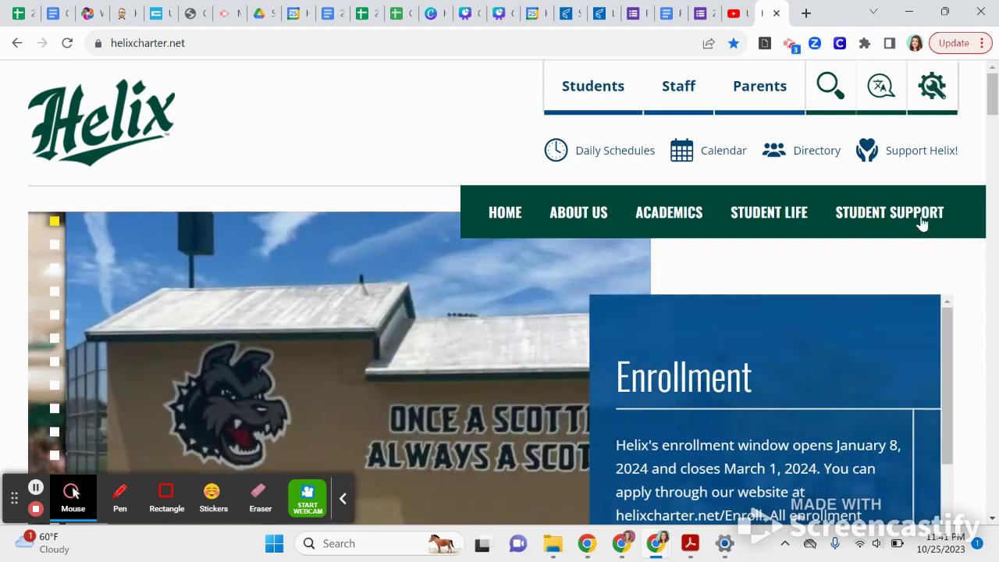
mouse_move(921, 223)
click(471, 396)
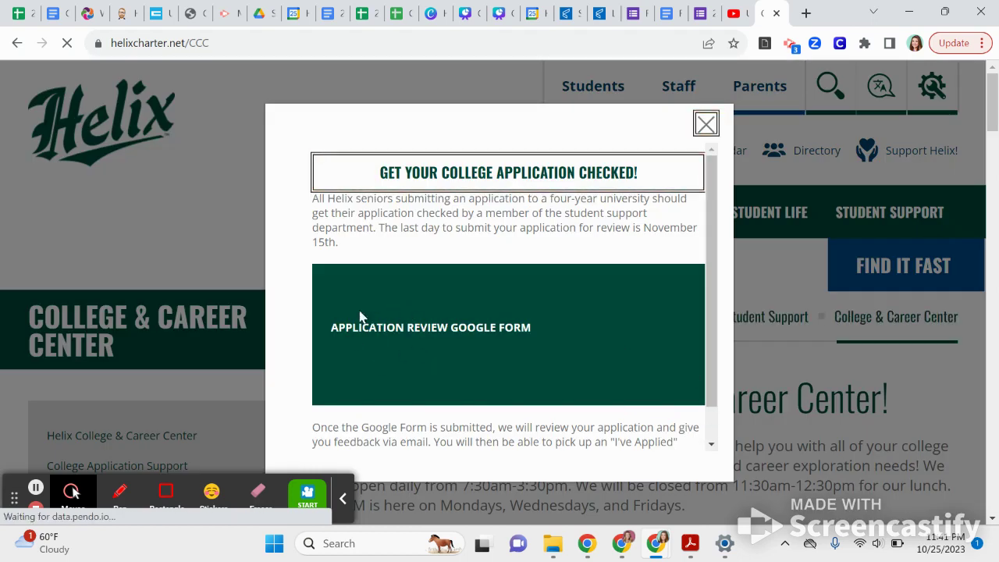
Open the Application Review Google Form and select CSU - California State University as the application to have reviewed.
click(450, 332)
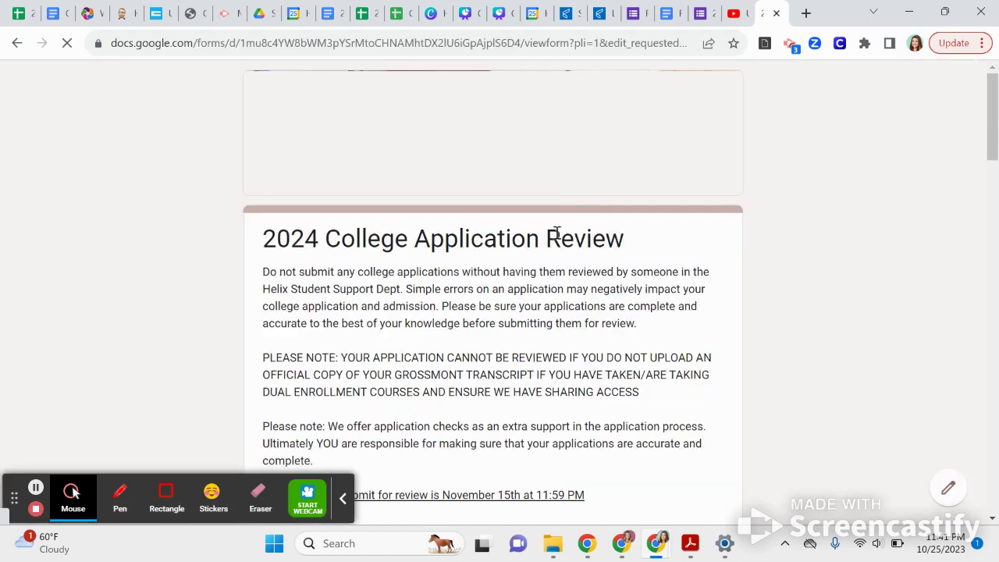
scroll(121, 301, down, 1)
scroll(121, 301, down, 8)
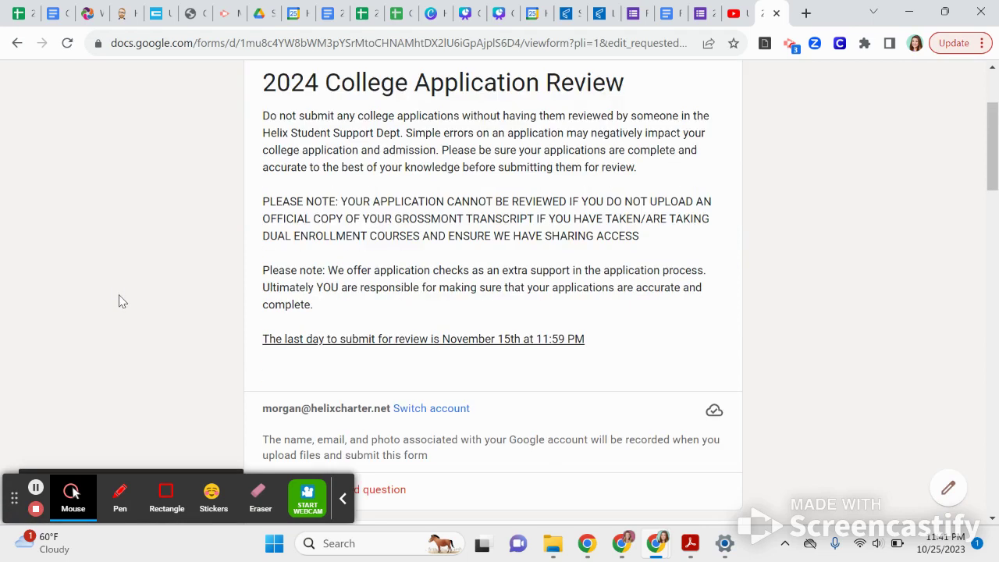
scroll(121, 303, down, 3)
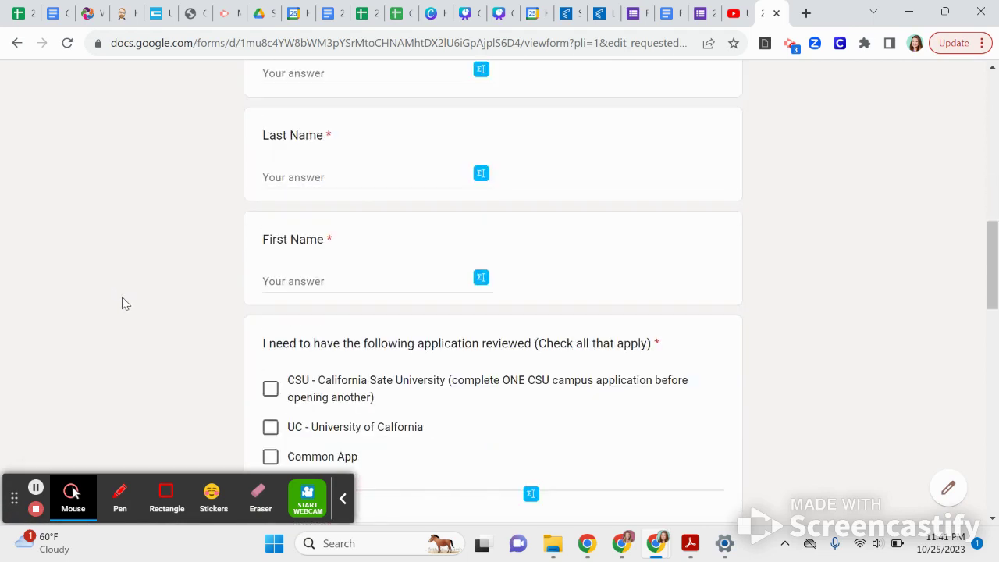
click(271, 234)
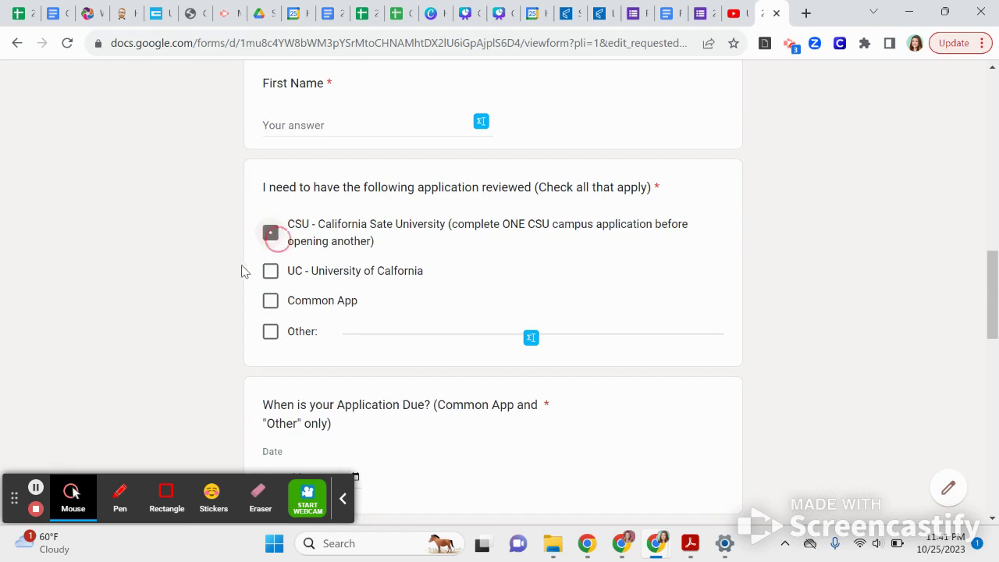
Look over the form's application PDF and college transcript upload questions and return to its introduction.
scroll(239, 273, down, 3)
scroll(239, 273, down, 2)
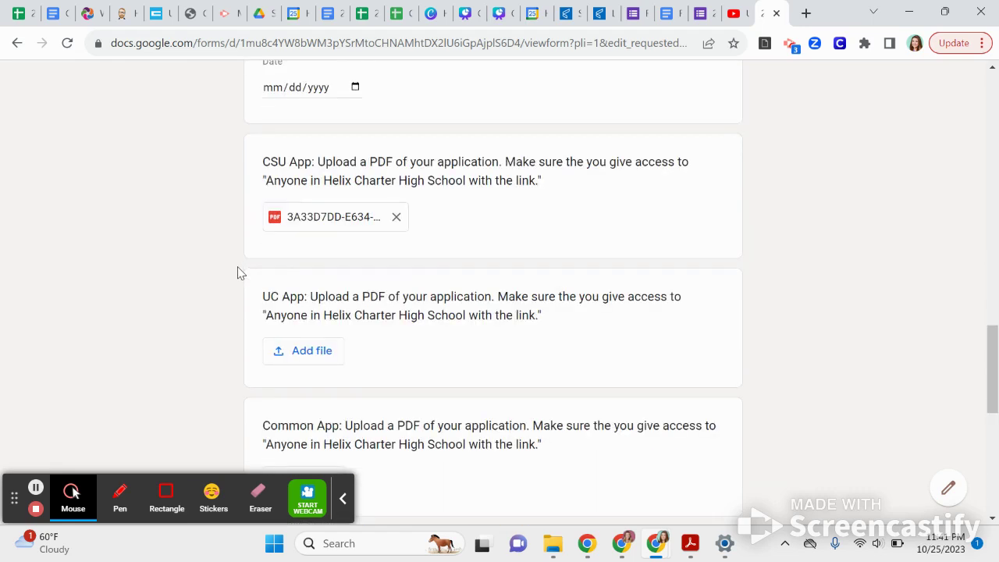
scroll(239, 273, down, 4)
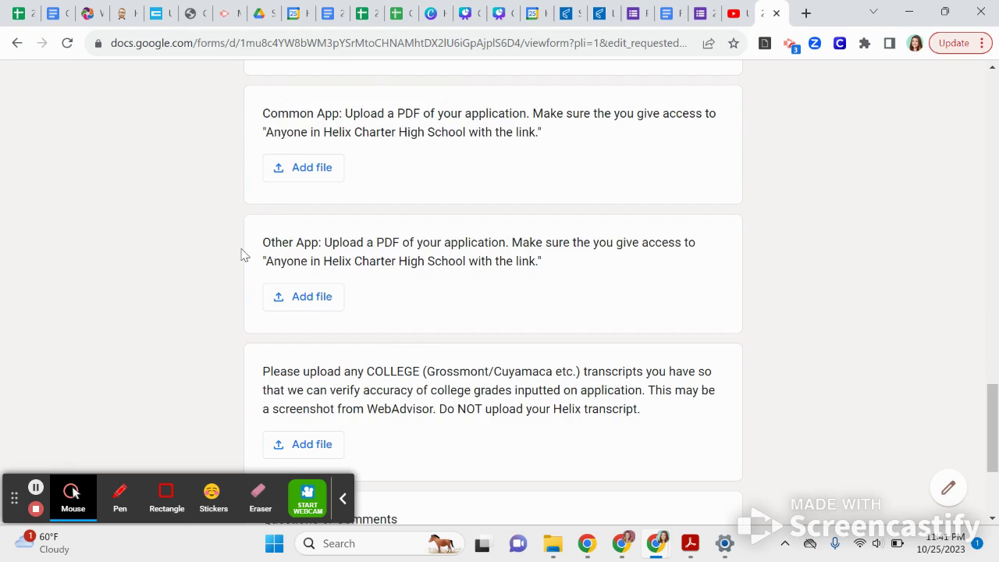
scroll(241, 254, up, 20)
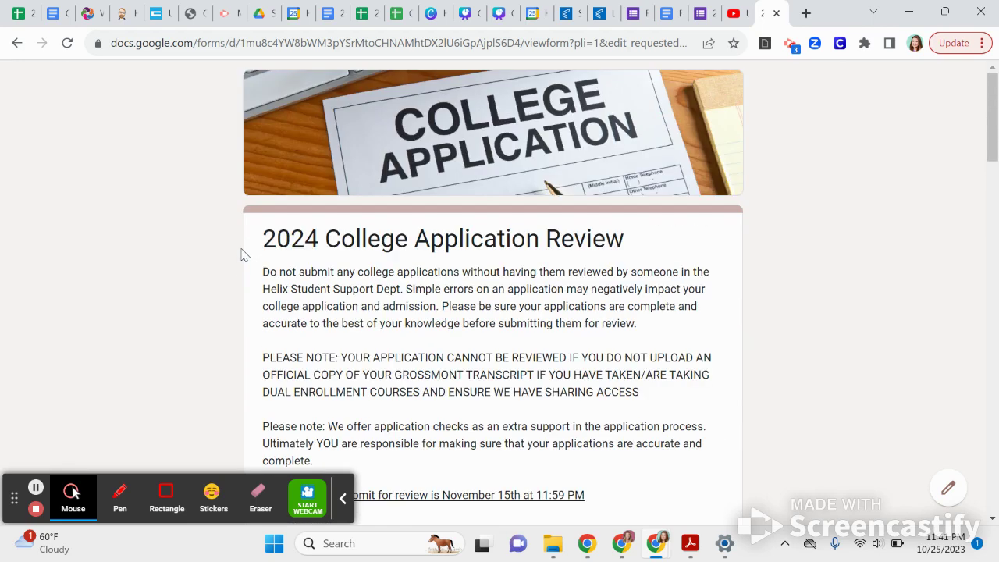